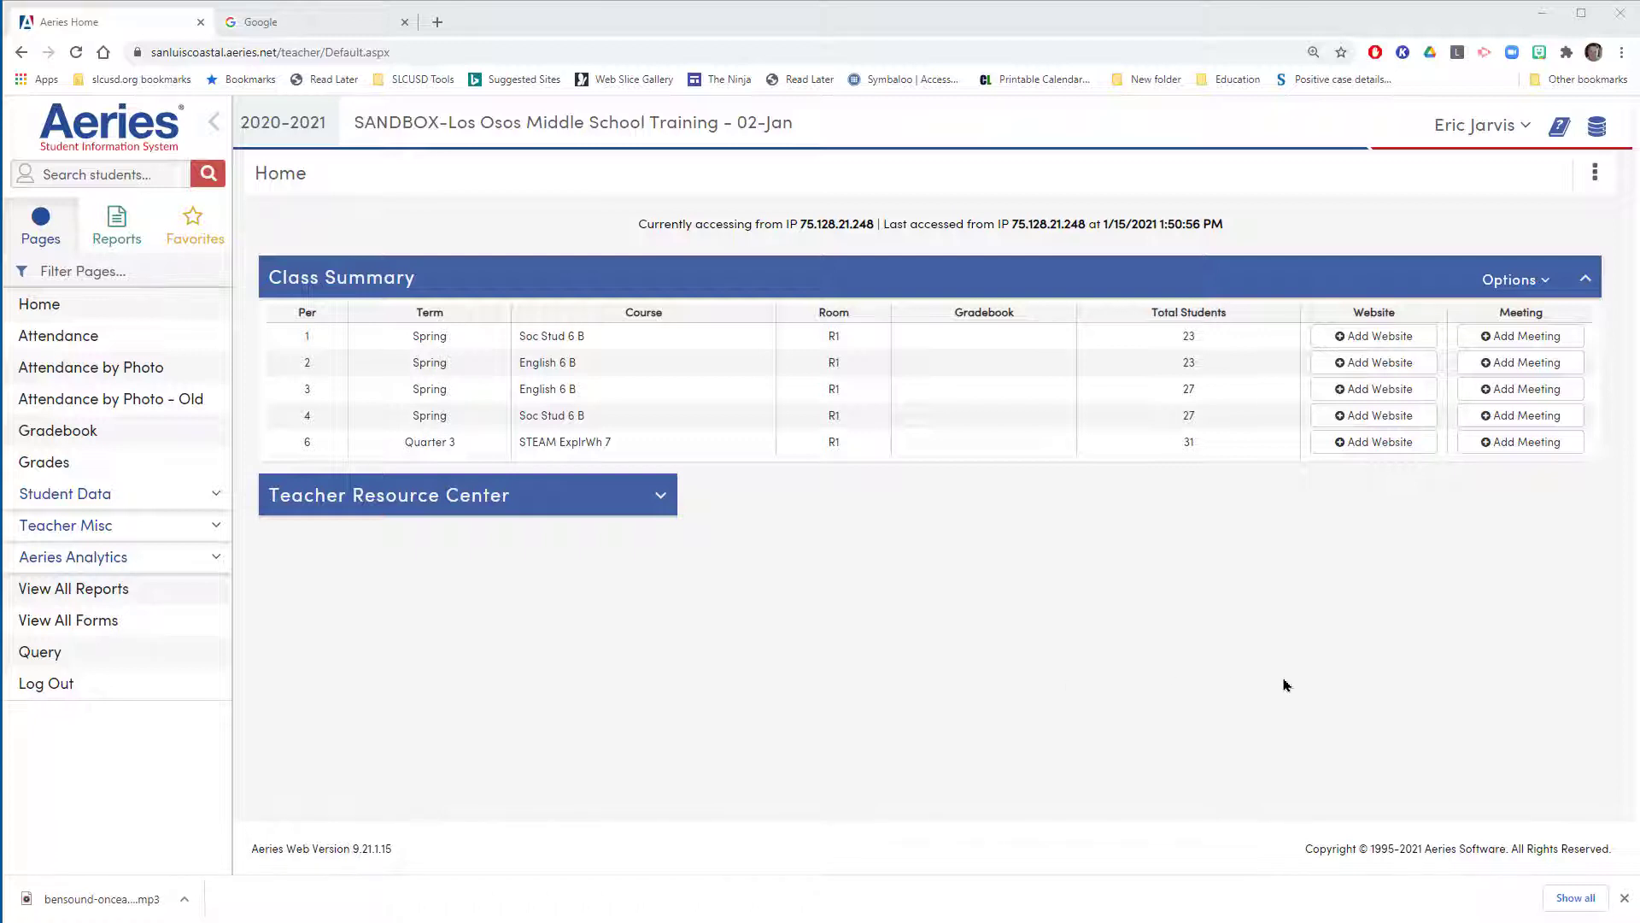
mouse_move(1330, 684)
mouse_down()
mouse_move(1292, 673)
mouse_move(1026, 402)
mouse_up()
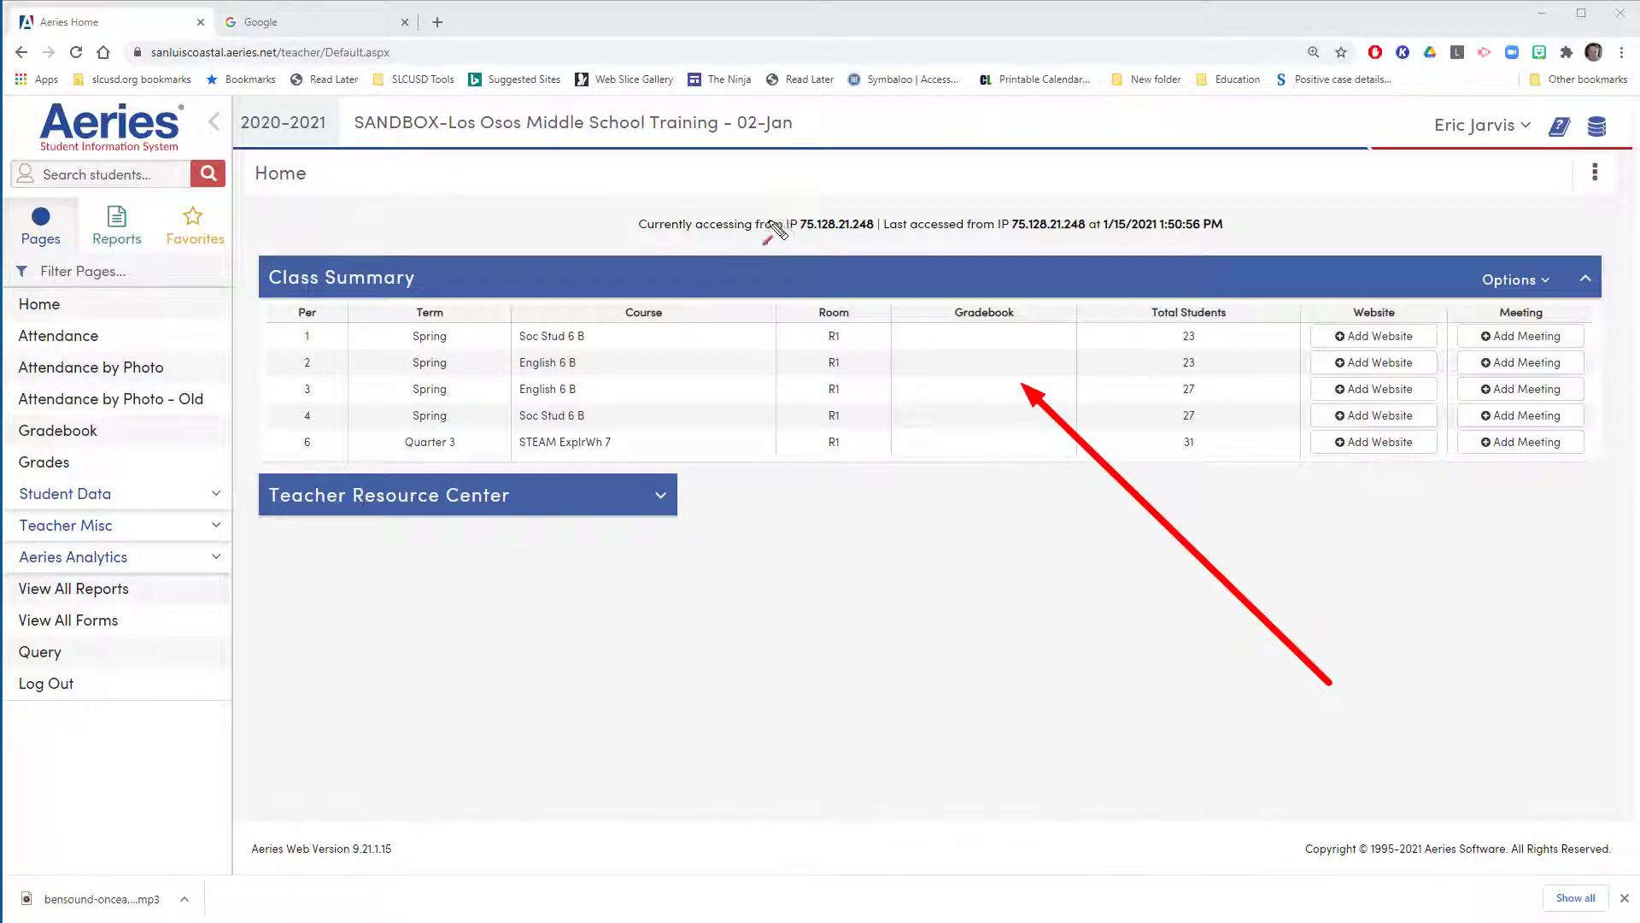
mouse_move(774, 216)
mouse_down()
mouse_move(542, 359)
mouse_move(466, 362)
mouse_up()
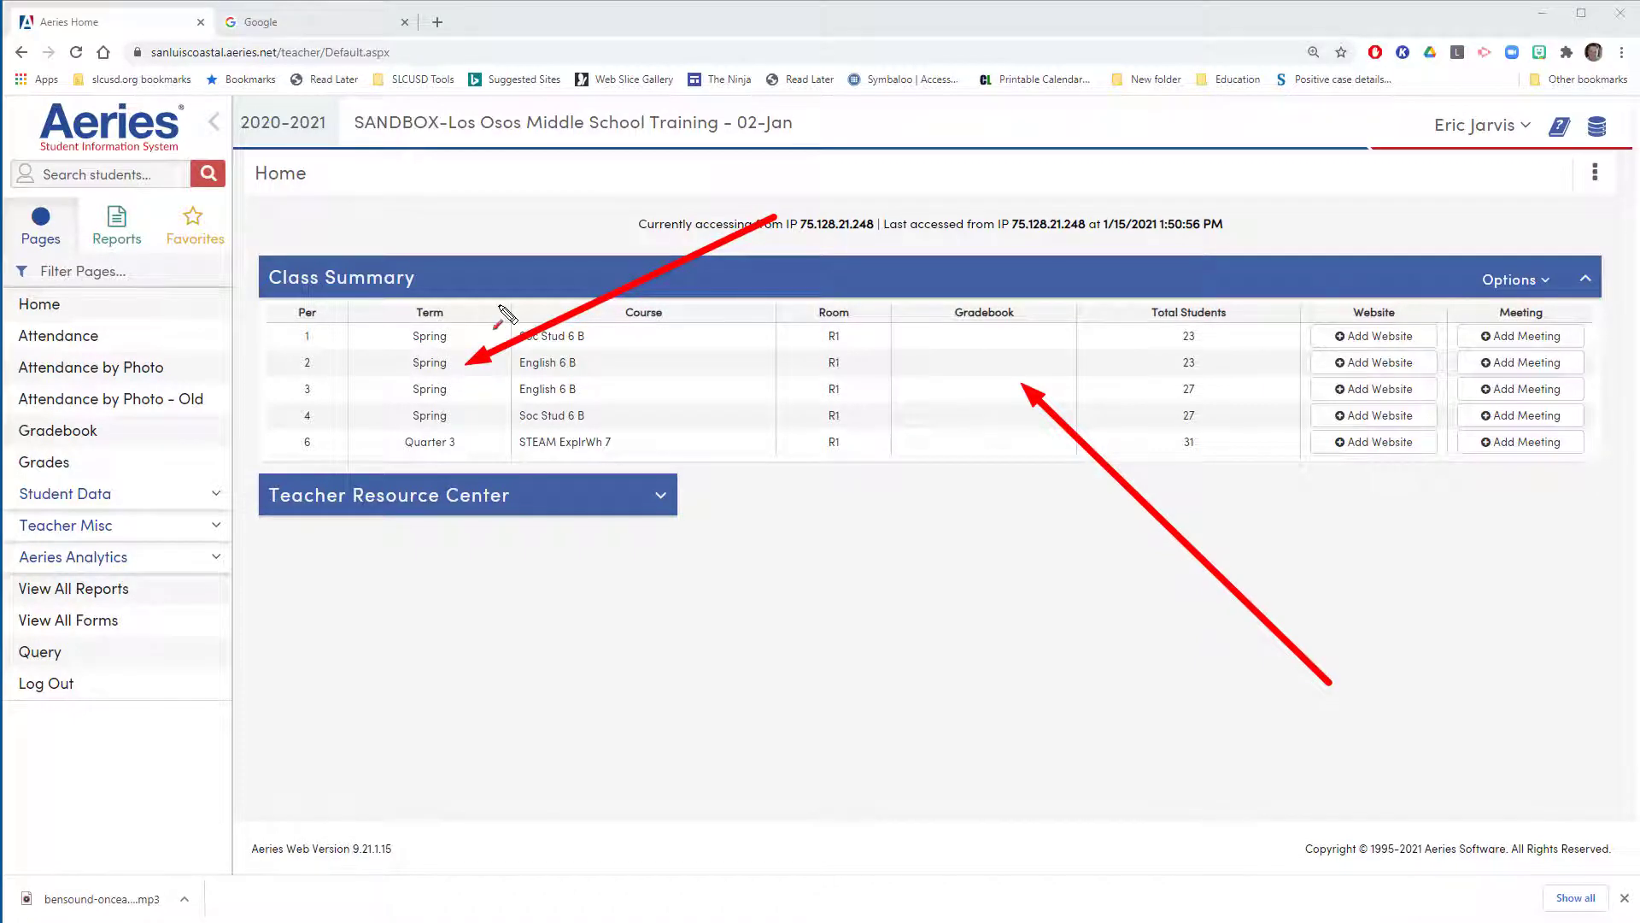
key(Escape)
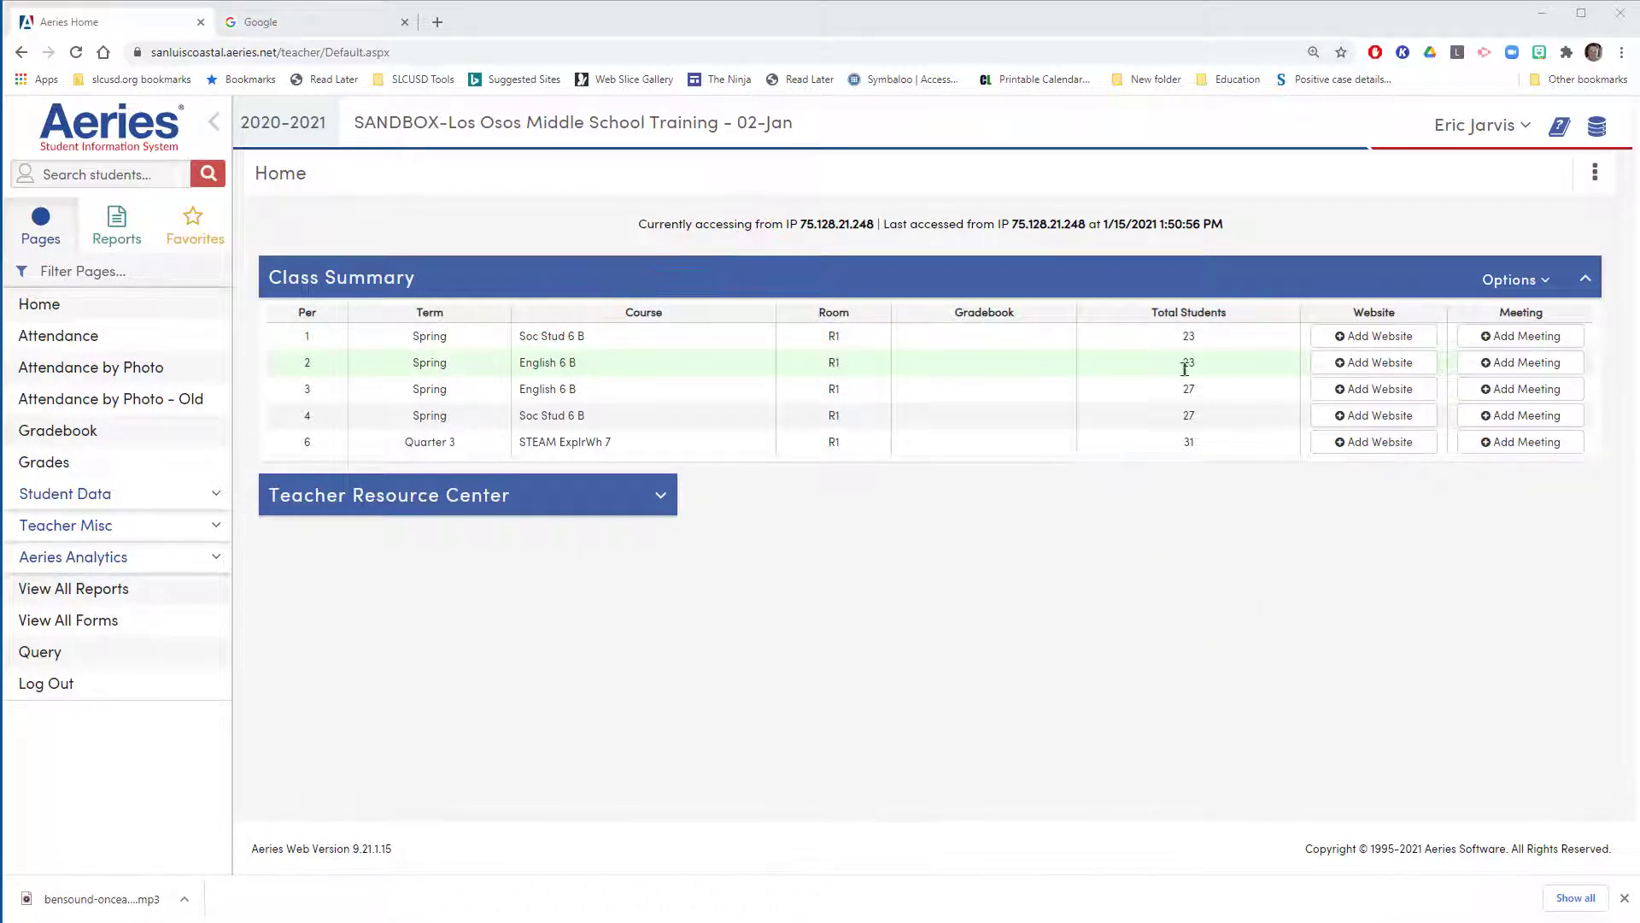
key(ctrl+2)
drag(1266, 188, 1441, 270)
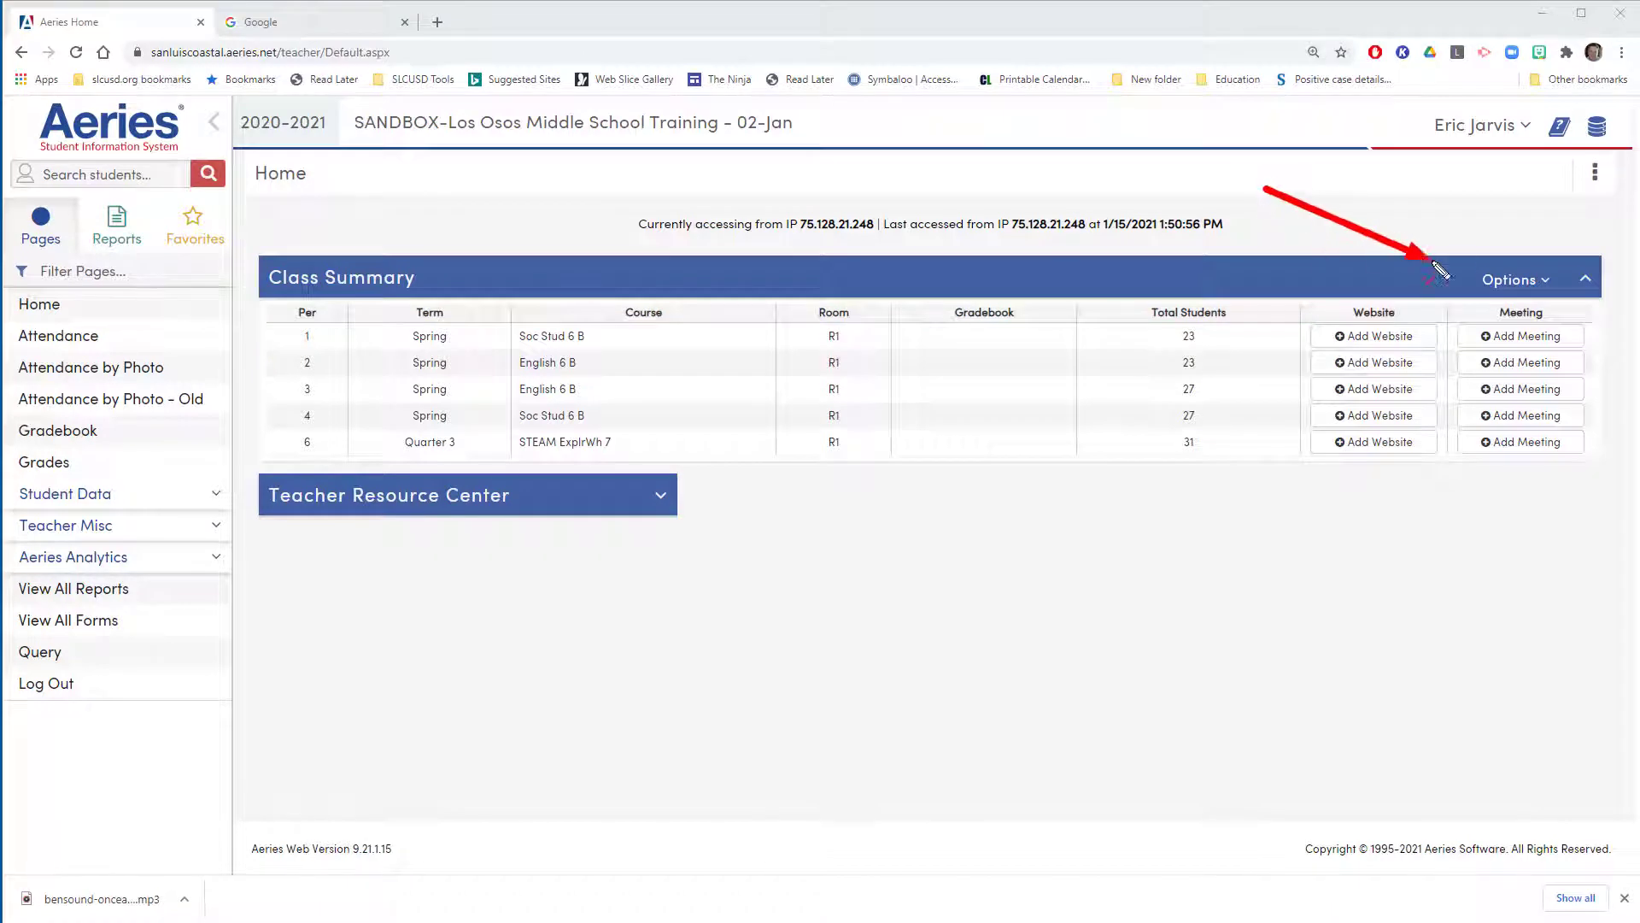
mouse_move(464, 585)
mouse_down()
mouse_move(108, 505)
mouse_move(115, 444)
mouse_up()
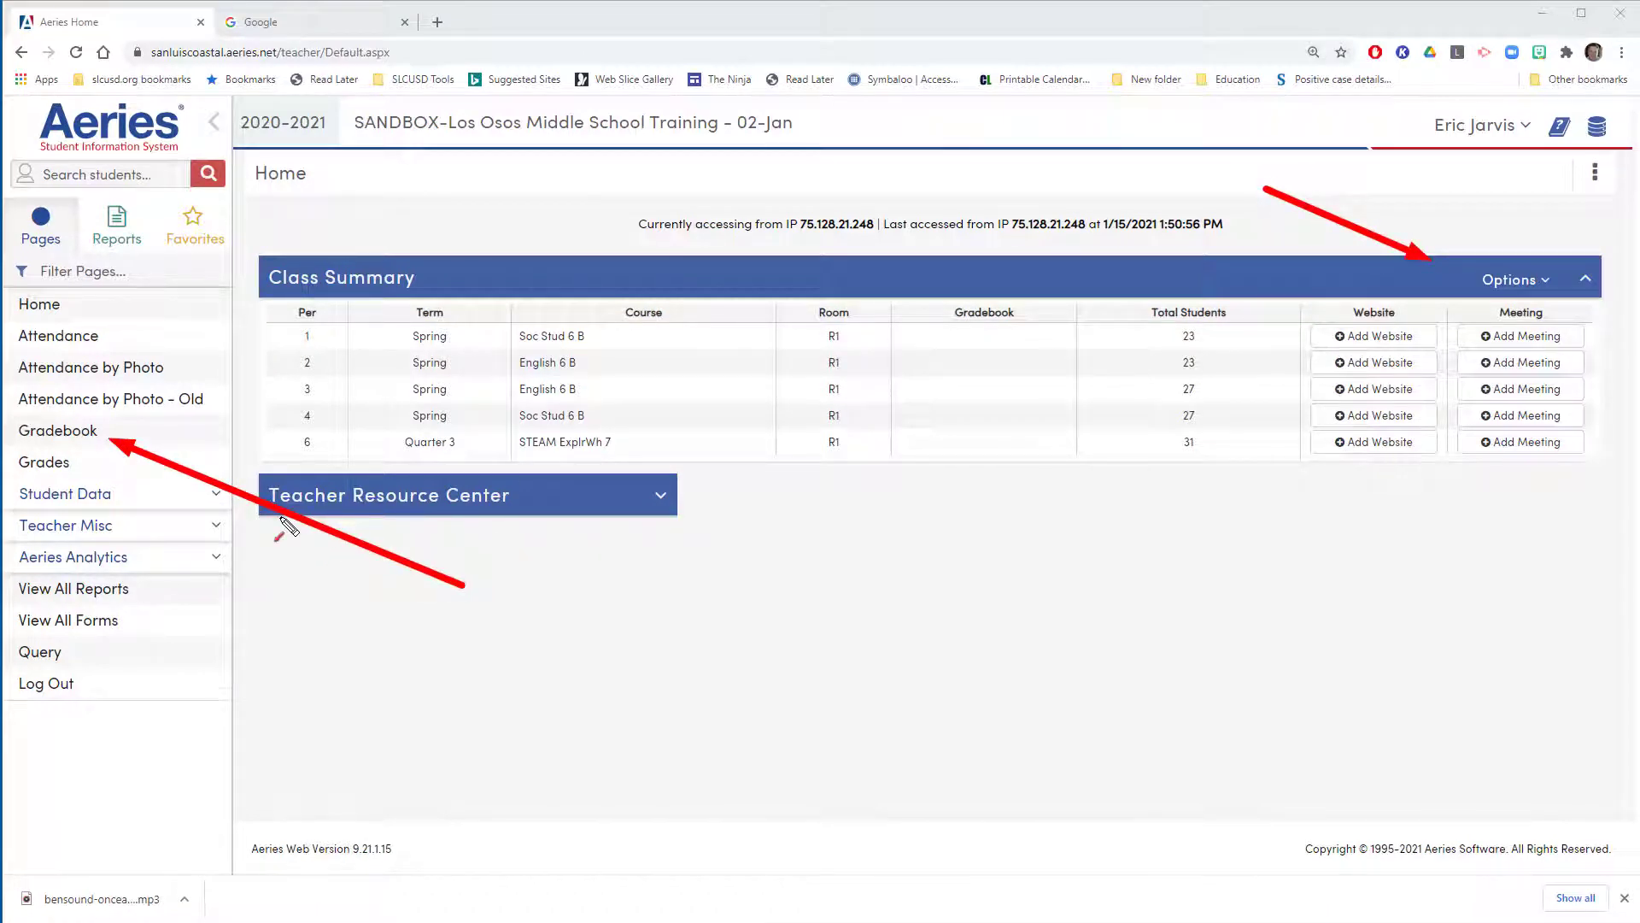
key(Escape)
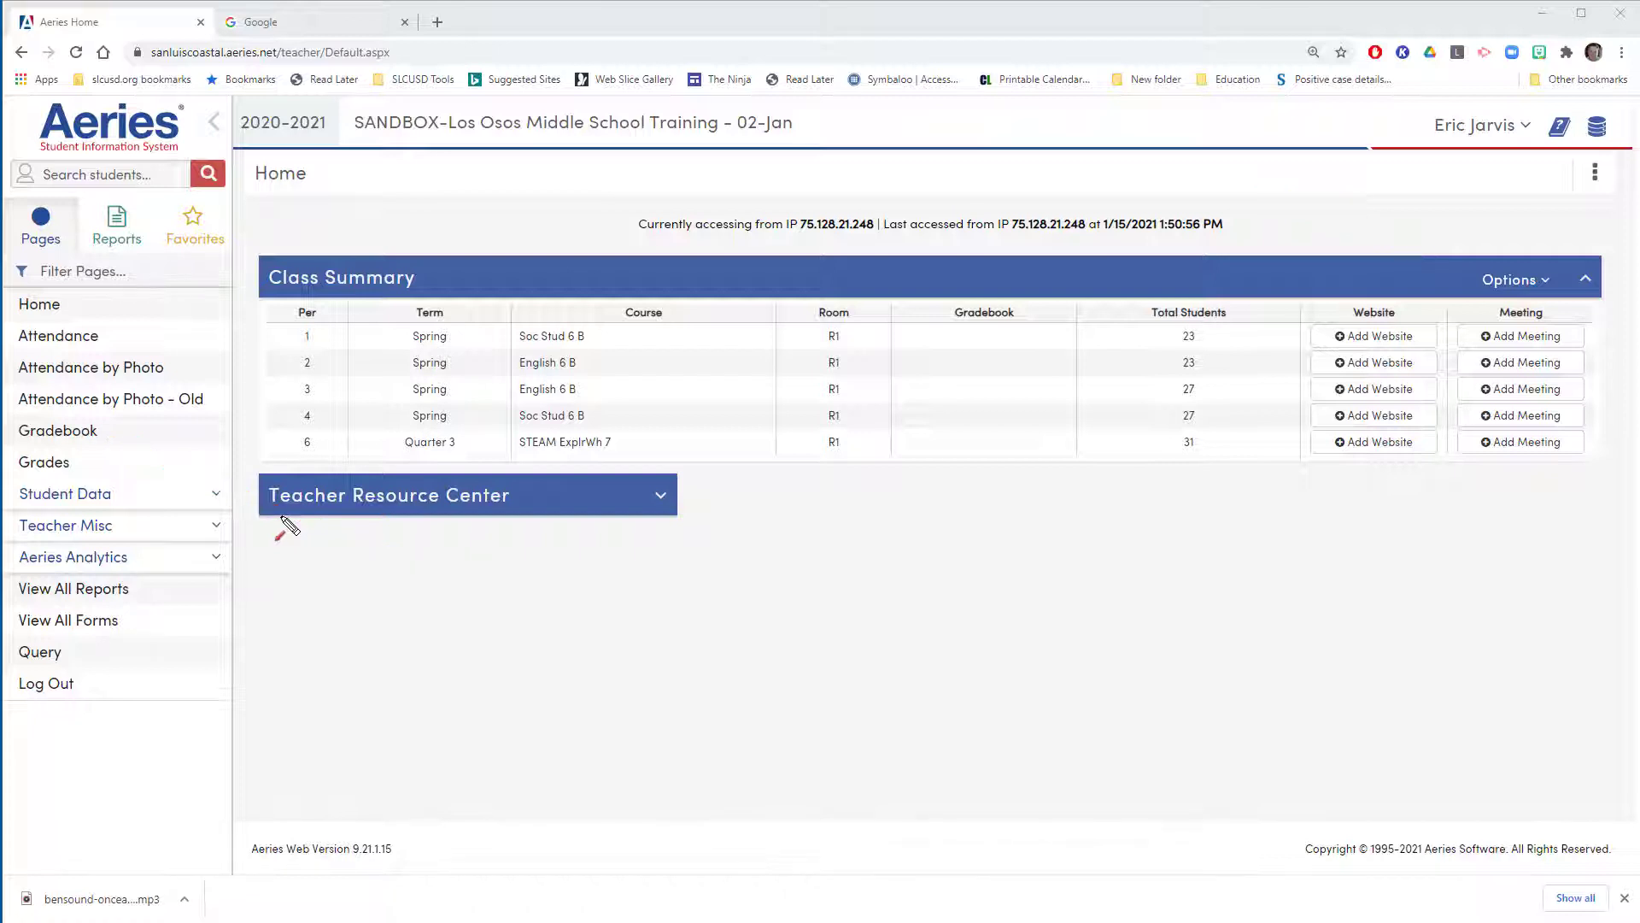
- Expand the Class Summary to include future and prior terms, and switch it back to current terms only
click(1543, 282)
click(1405, 310)
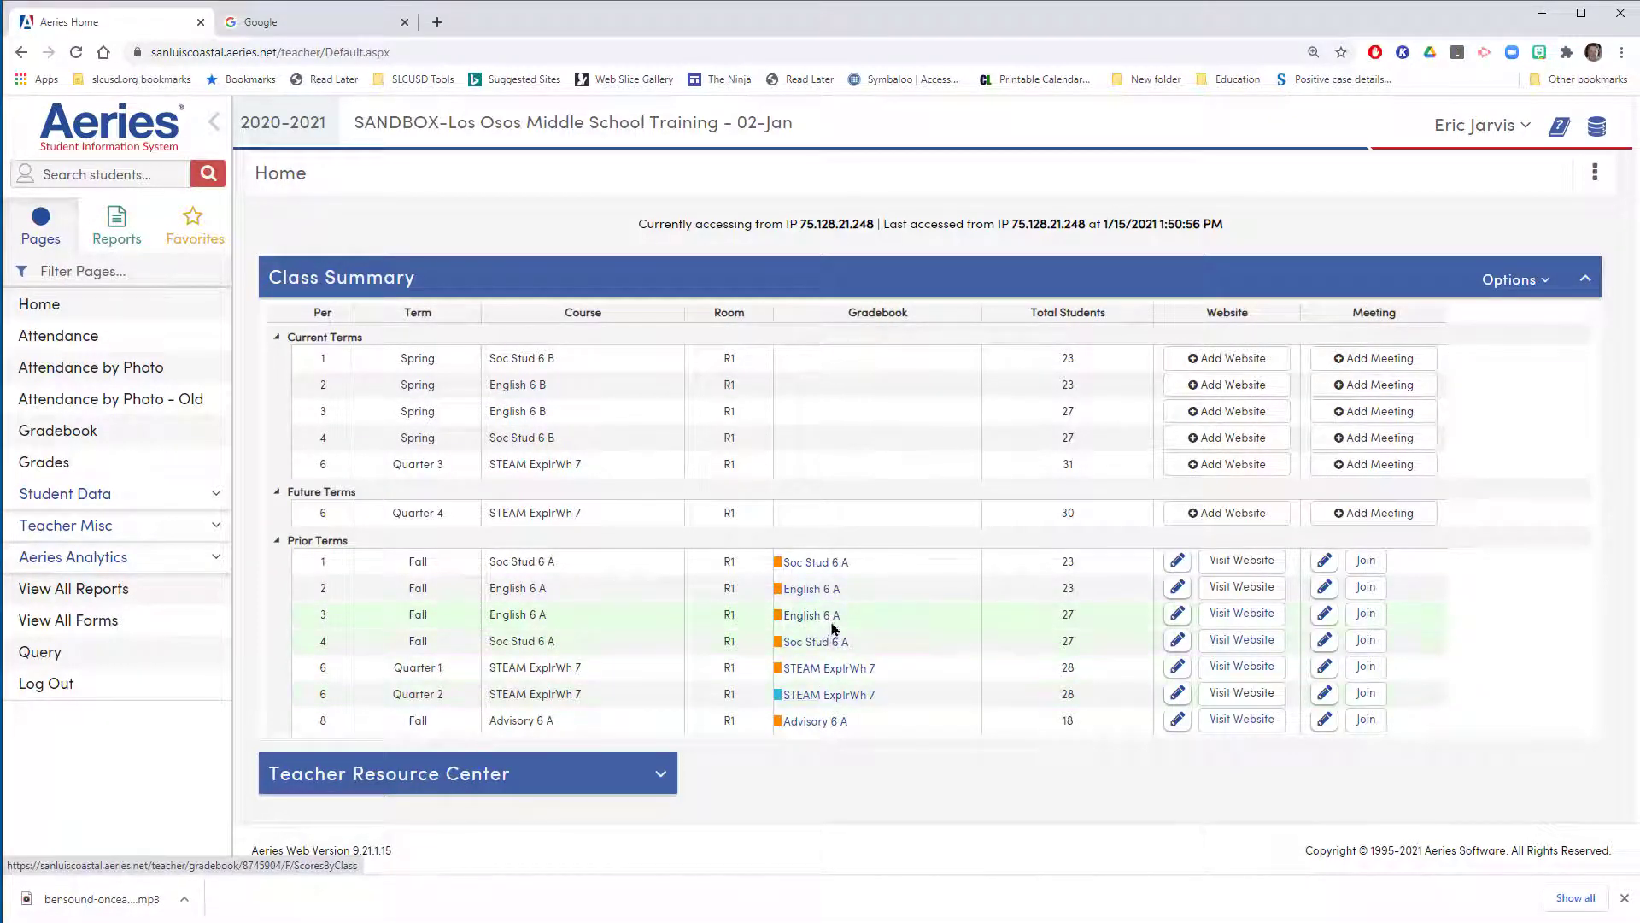
drag(1308, 196, 1452, 265)
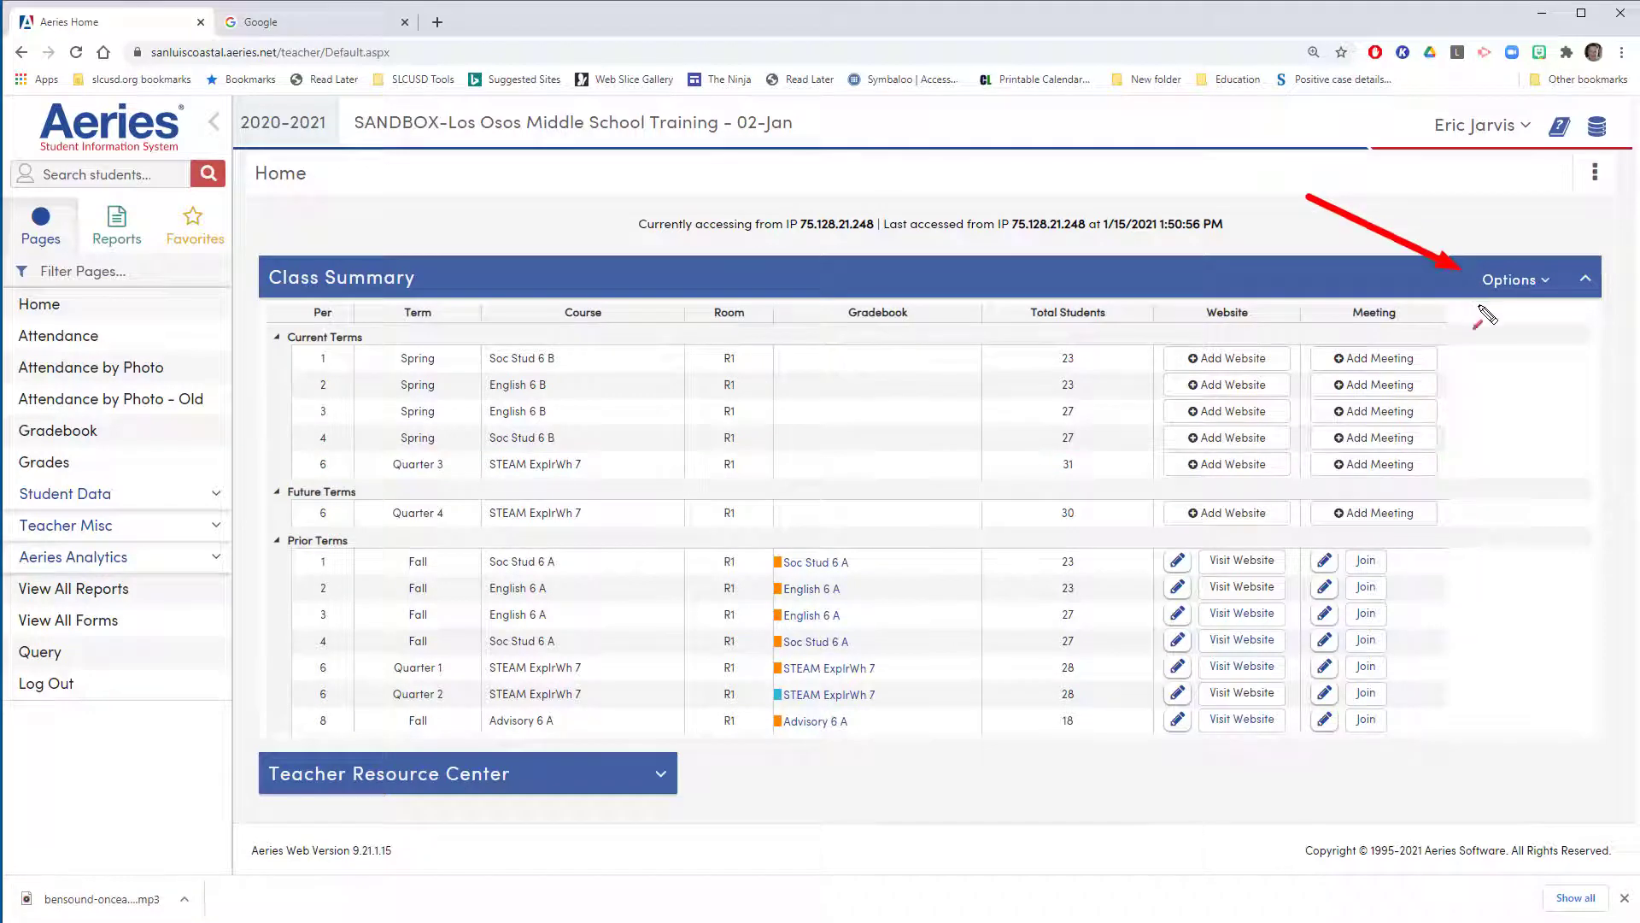
key(Escape)
click(1542, 282)
click(1375, 313)
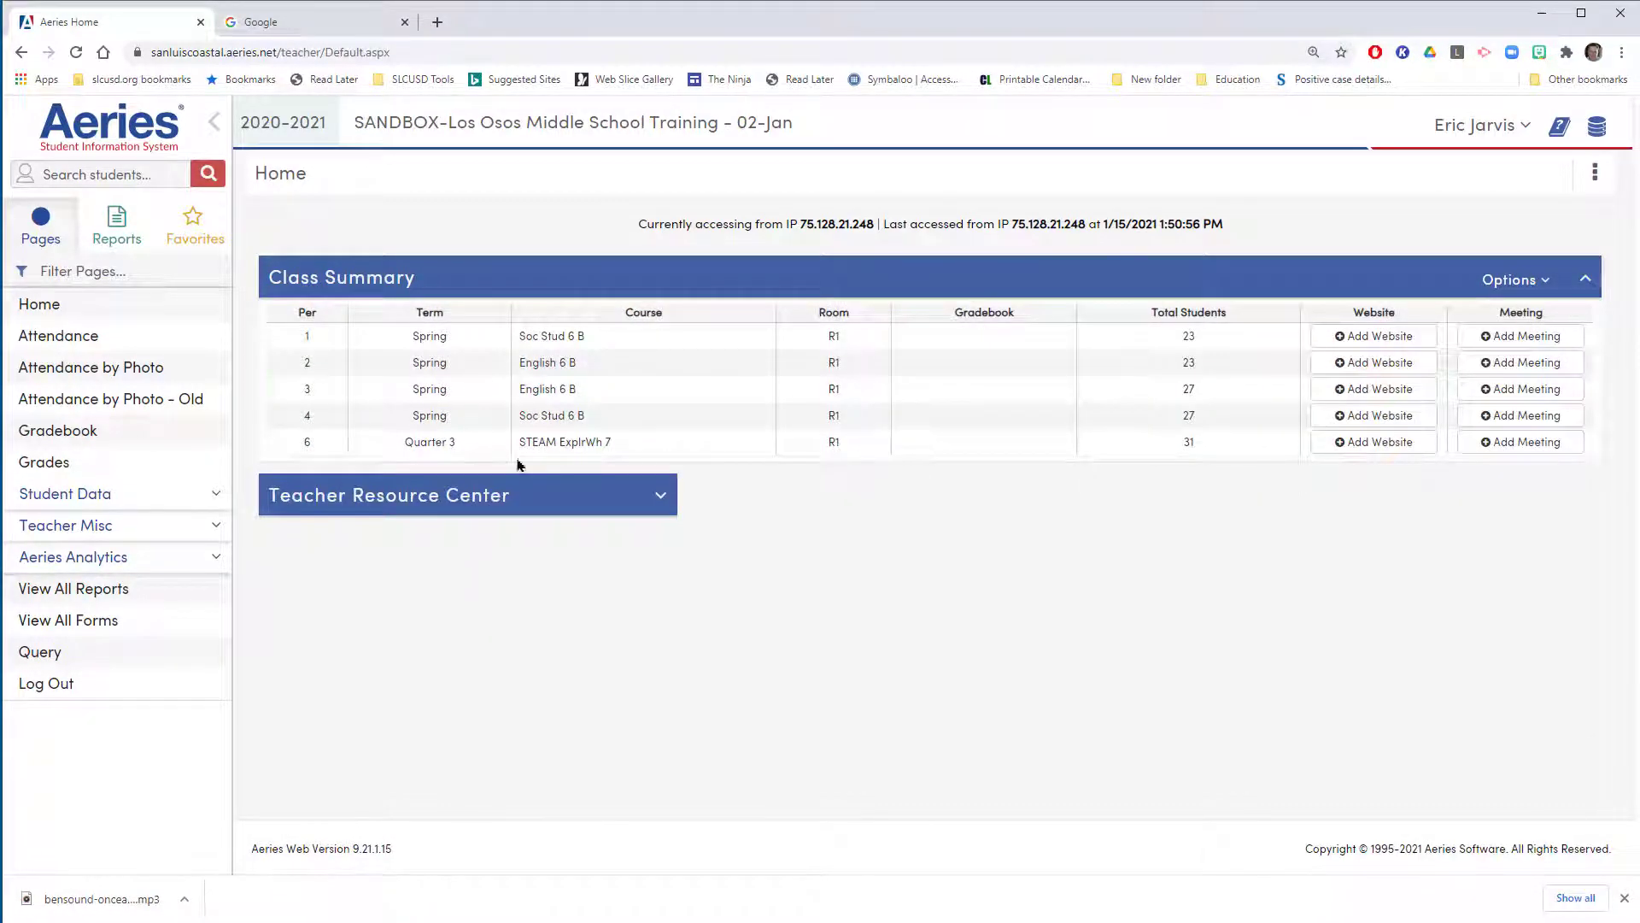
- Open the Gradebook page from the teacher home page
drag(628, 675, 159, 451)
key(Escape)
click(60, 429)
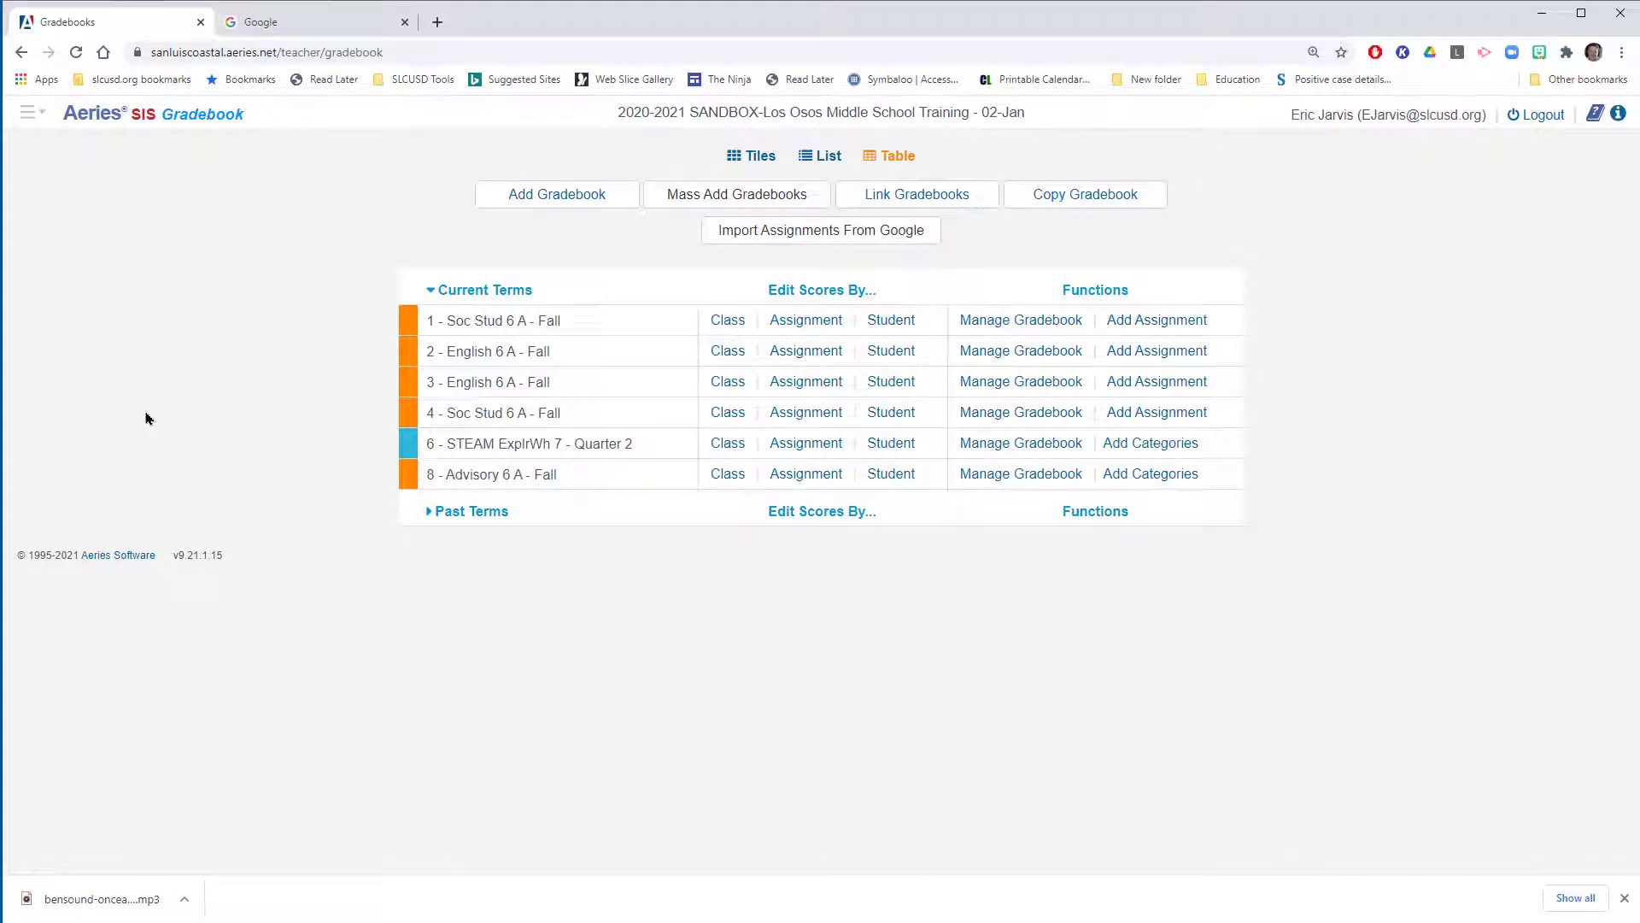
- Preview the gradebooks overview in Tiles and List layouts, and return to the Table layout
click(750, 156)
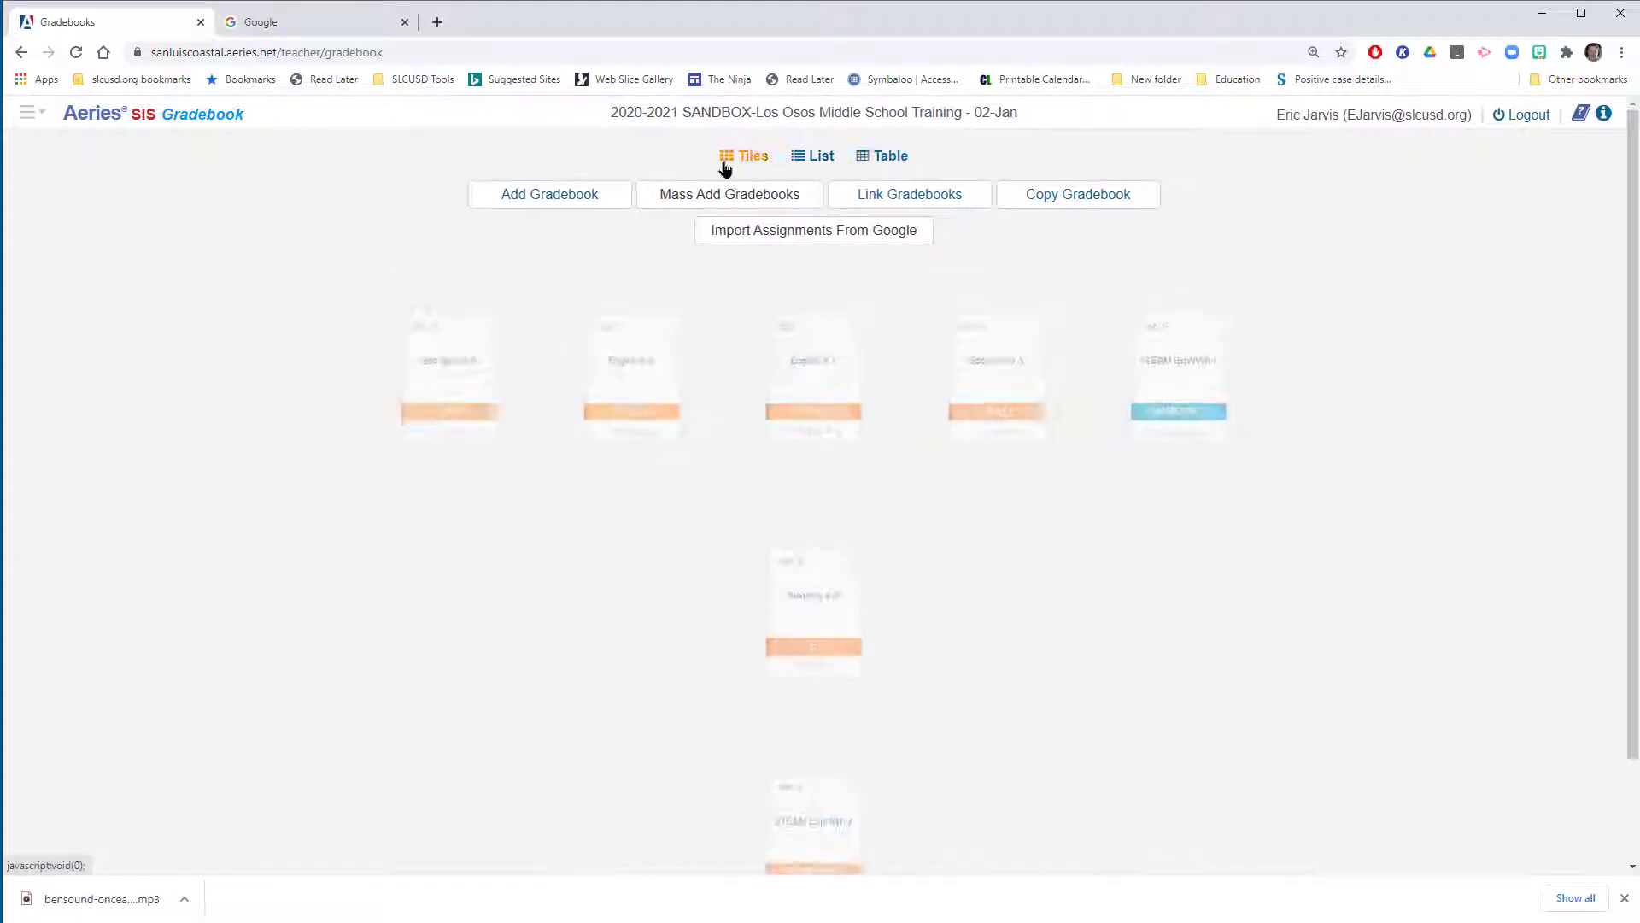
click(805, 159)
click(874, 161)
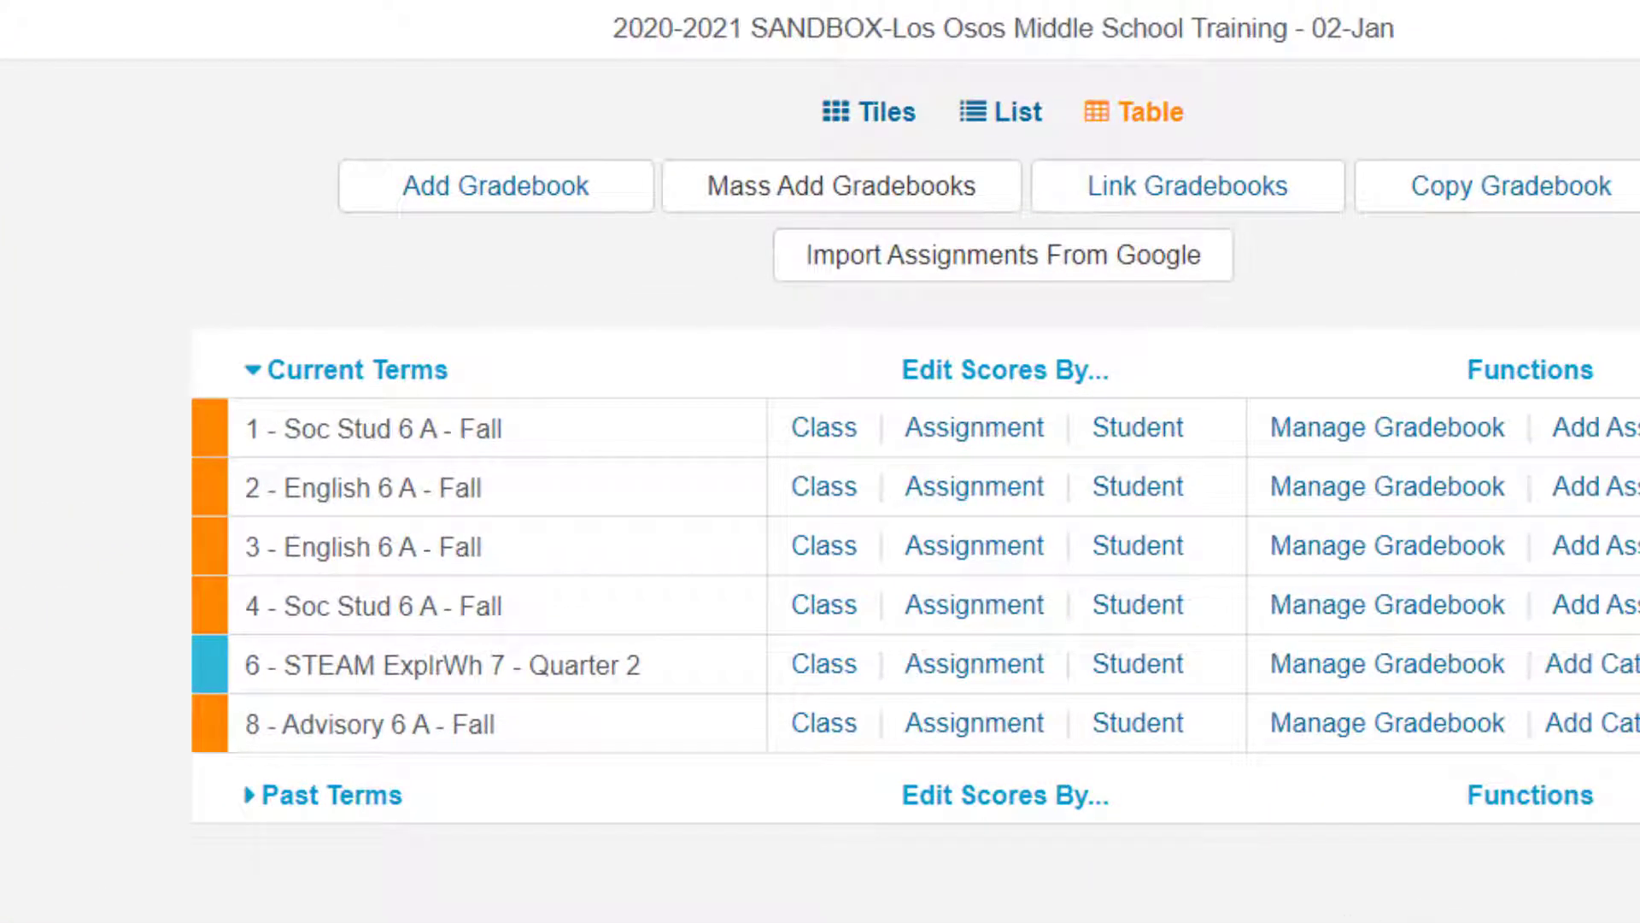
- Start Mass Add Gradebooks to create gradebooks for several sections at once
mouse_move(1359, 918)
mouse_down()
mouse_move(1055, 534)
mouse_move(861, 221)
mouse_up()
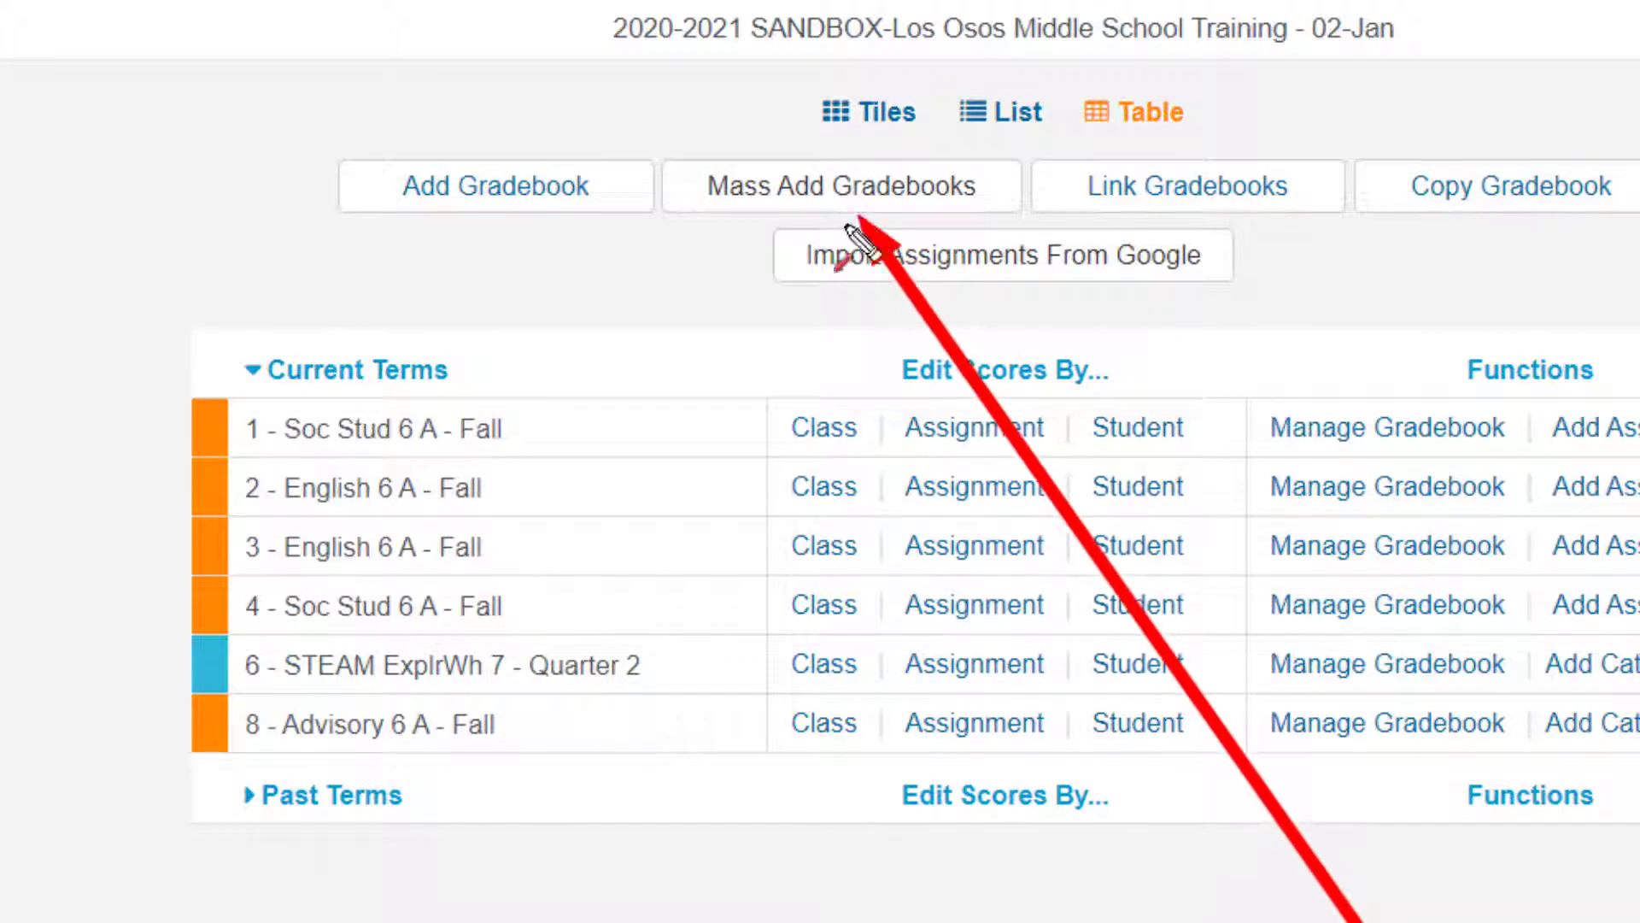
drag(684, 409, 530, 525)
drag(747, 561, 658, 646)
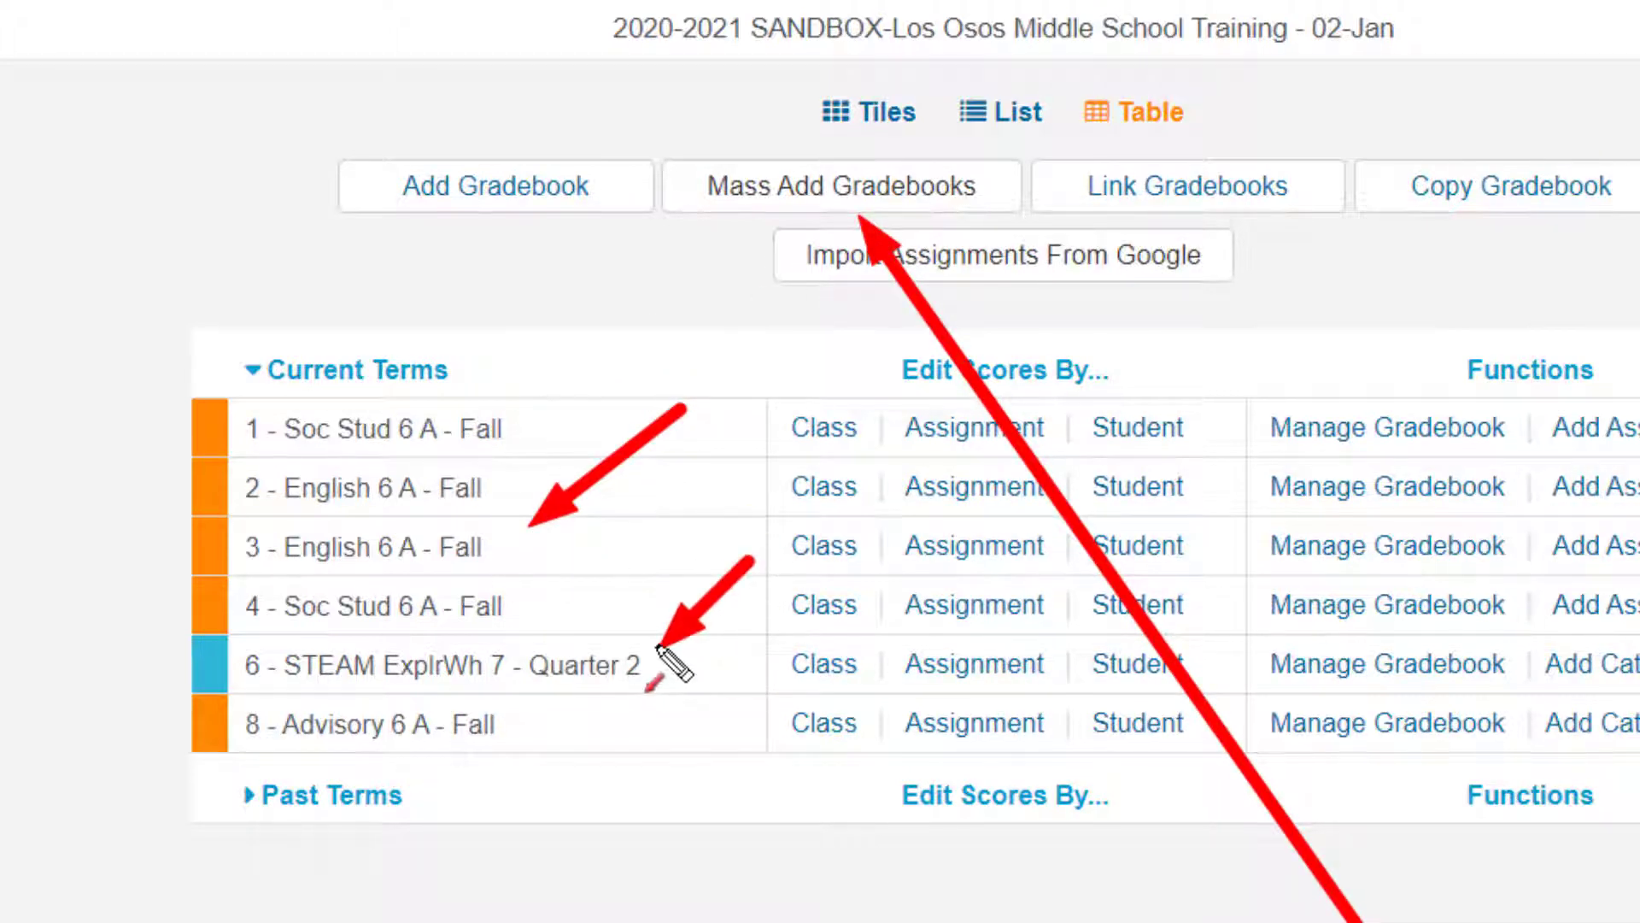
key(Escape)
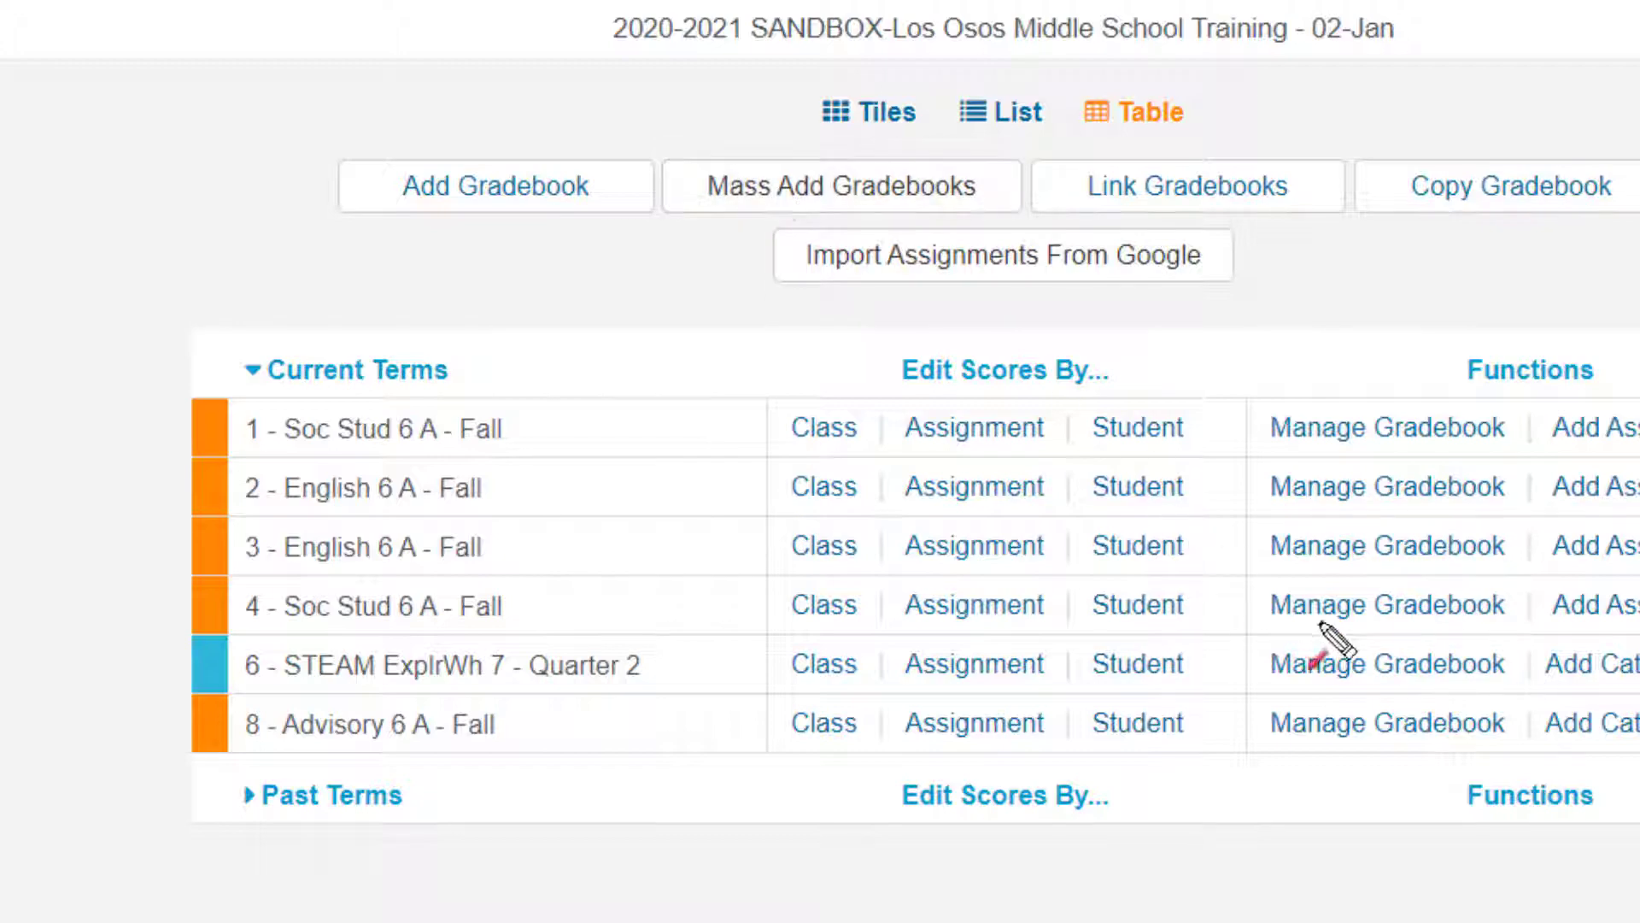
drag(1320, 624, 902, 218)
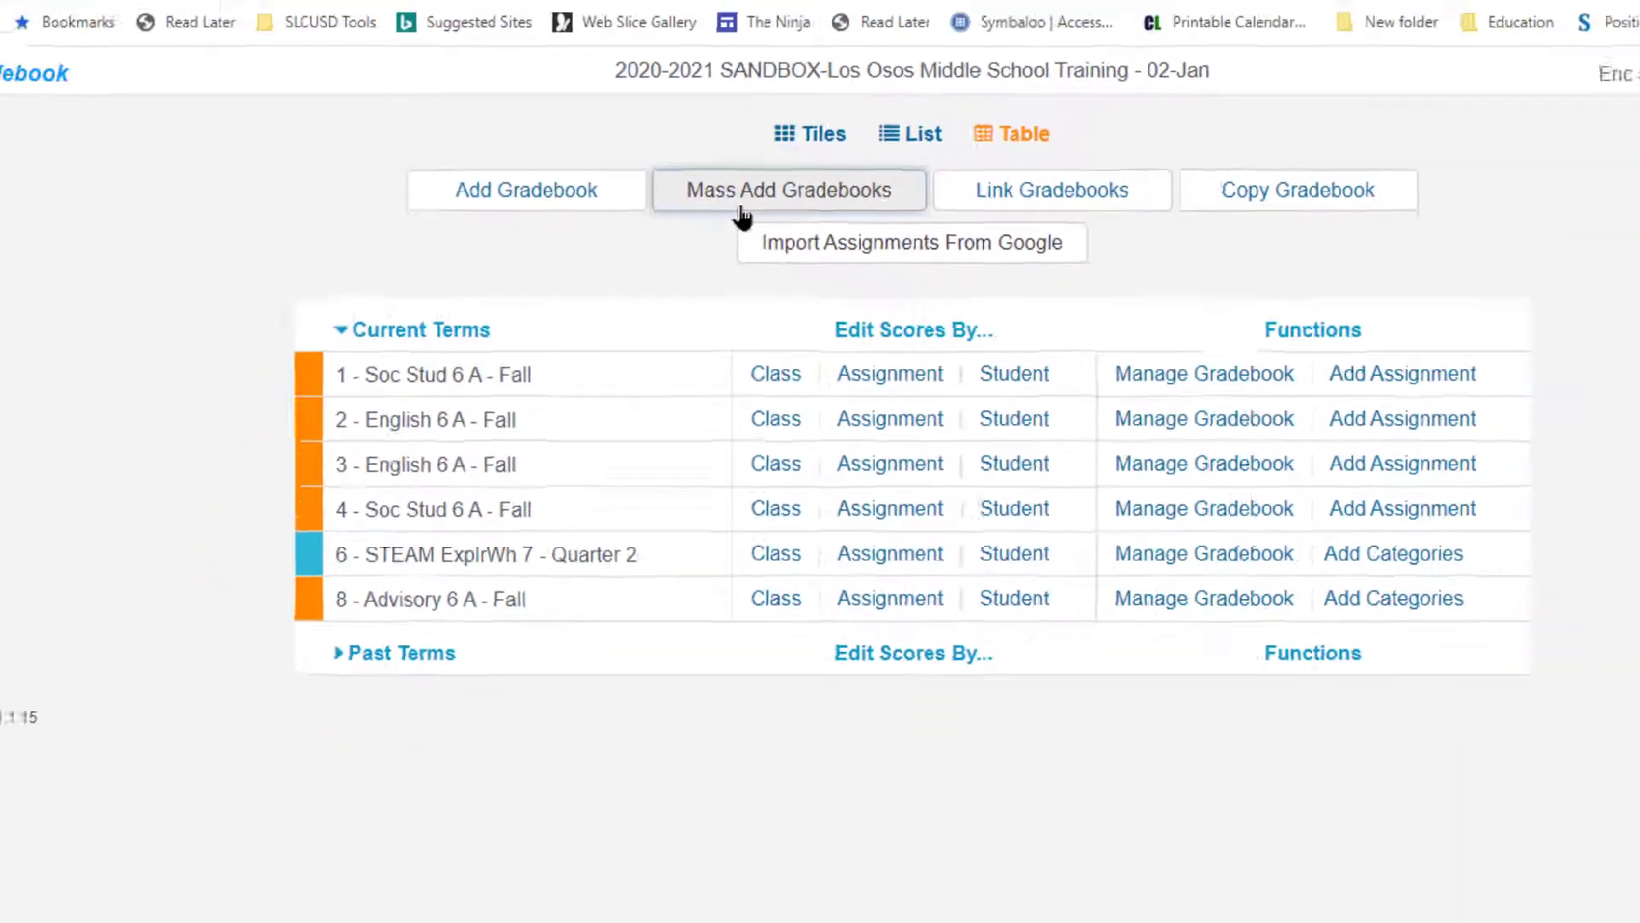
click(782, 208)
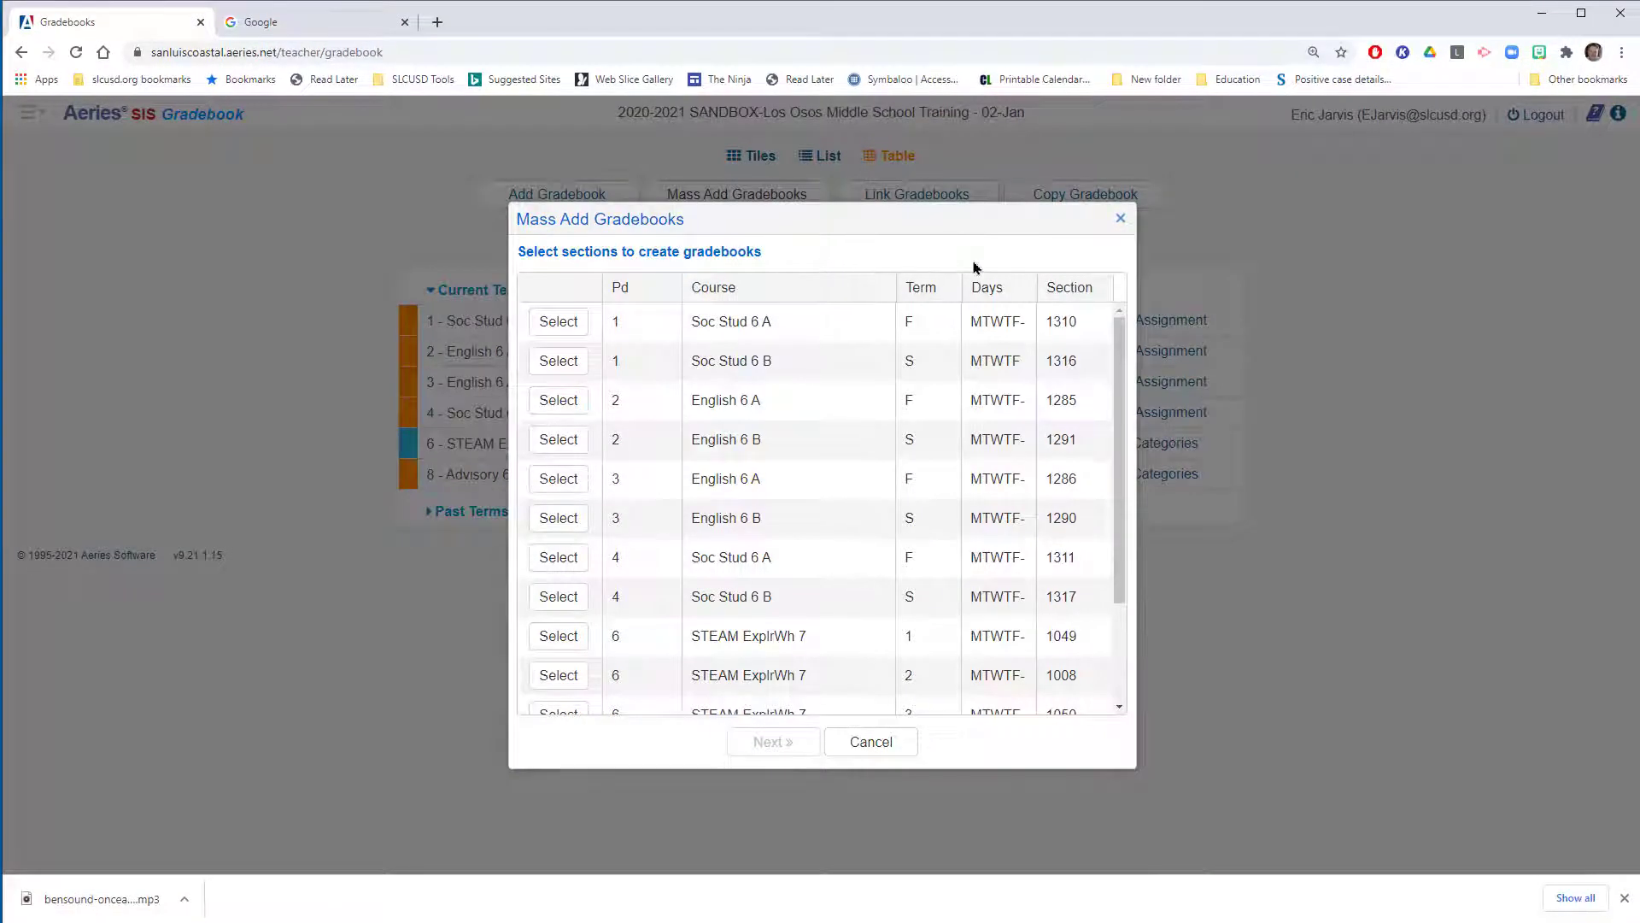
- Select the term S sections for gradebook creation: period 1 Soc Stud 6 B, periods 2 and 3 English 6 B, and period 4 Soc Stud 6 B
mouse_move(998, 242)
mouse_down()
mouse_move(922, 320)
mouse_move(937, 337)
mouse_move(924, 349)
mouse_up()
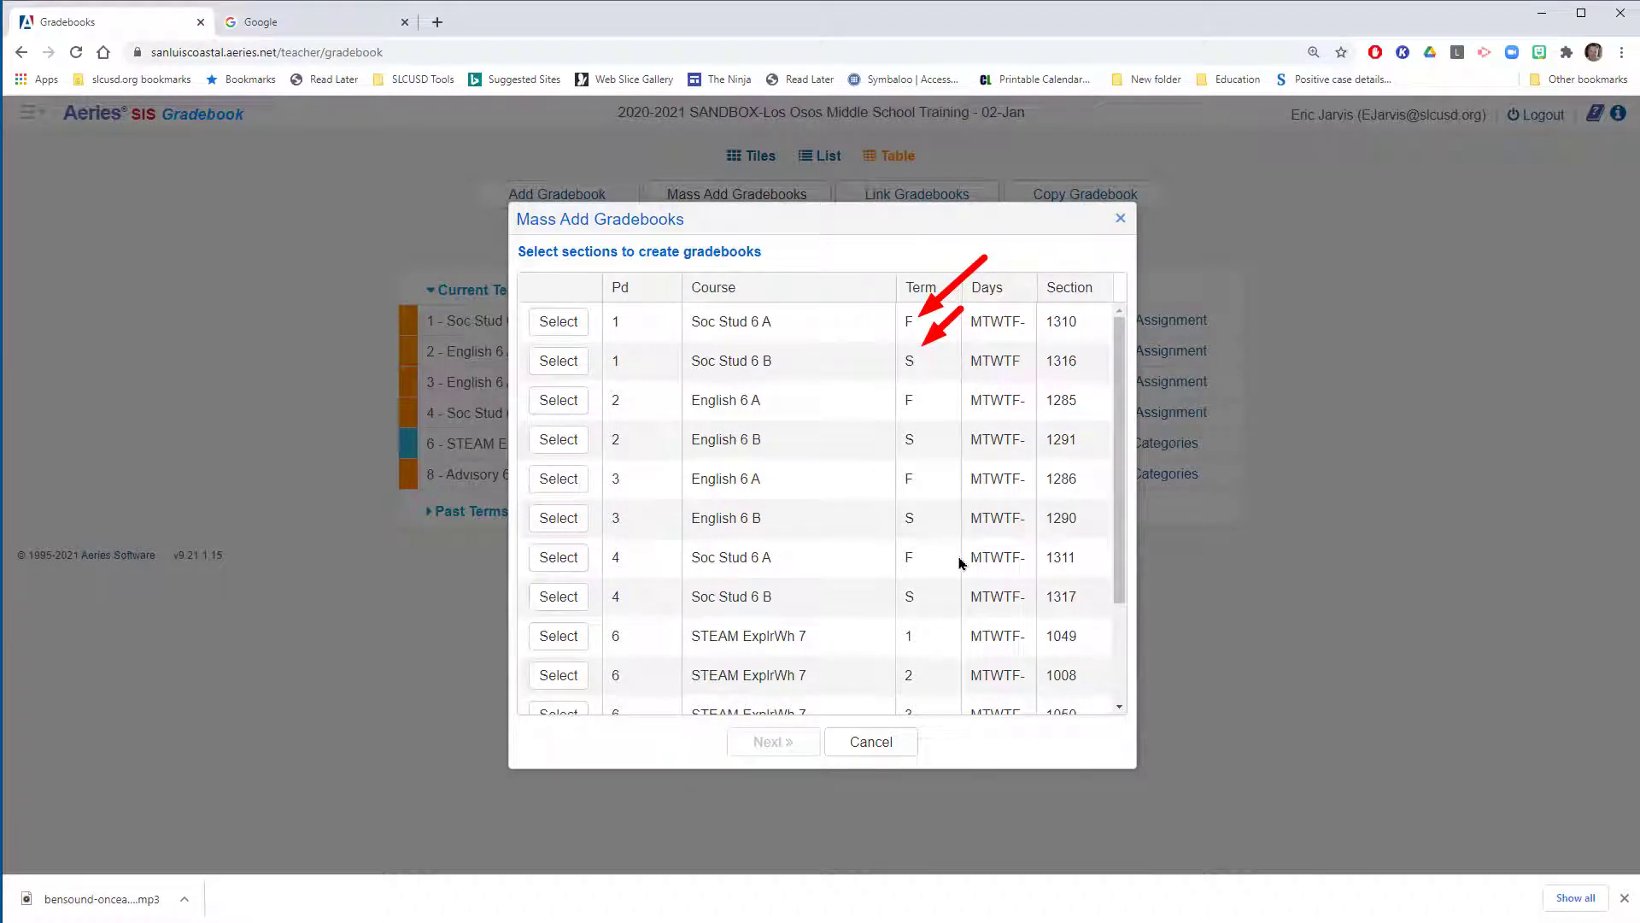
mouse_move(984, 603)
mouse_down()
mouse_move(924, 636)
mouse_move(912, 712)
mouse_up()
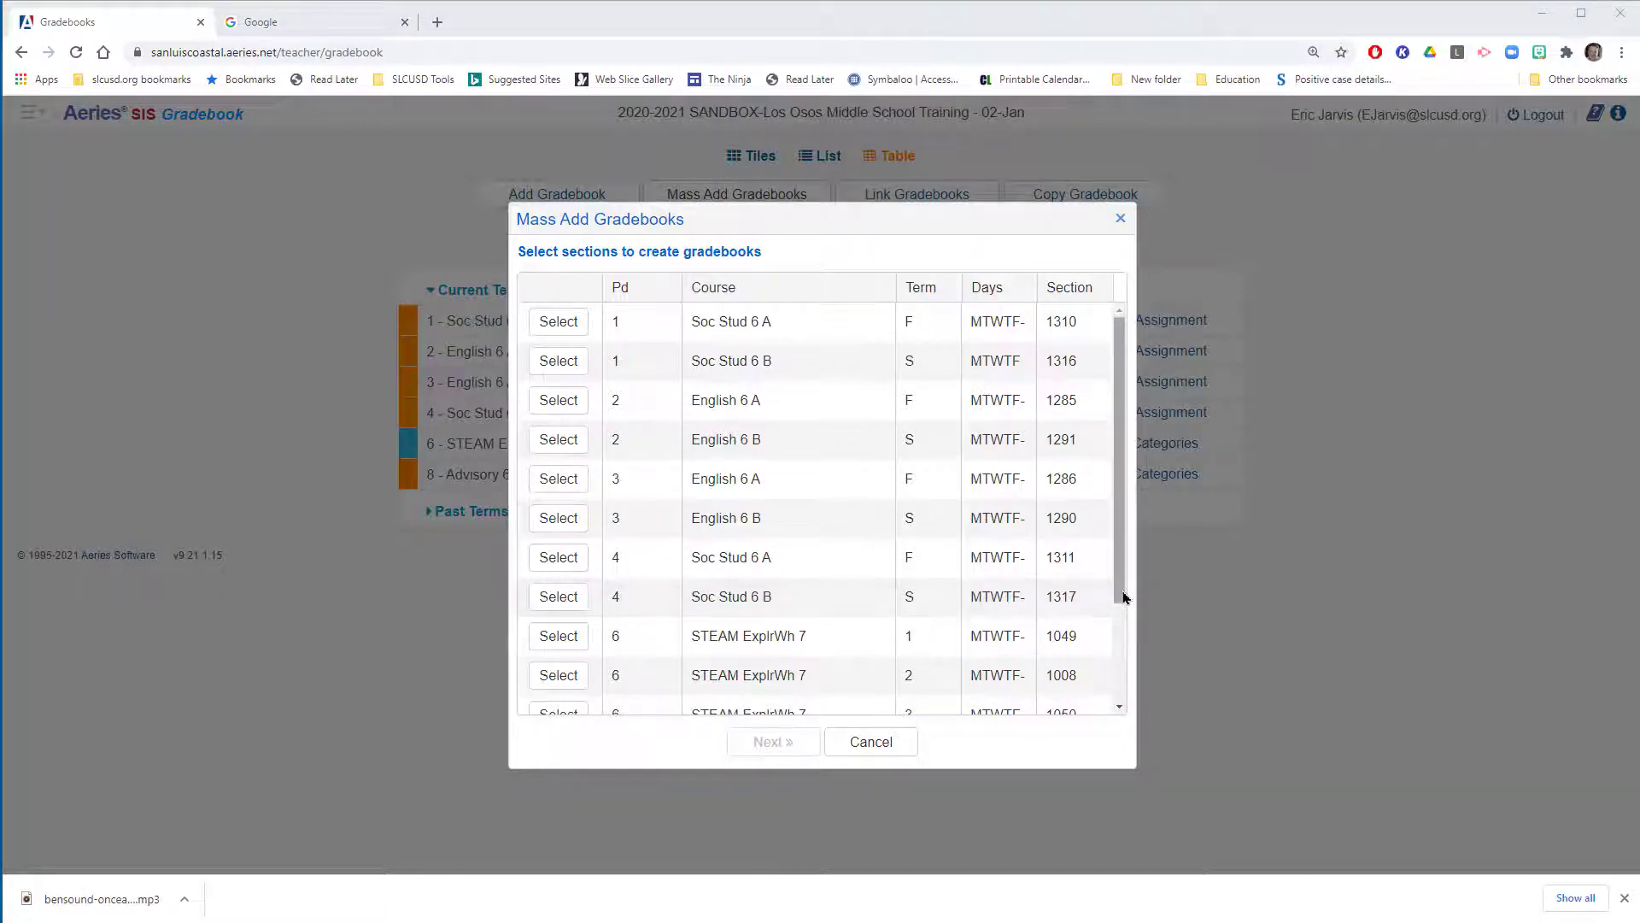
drag(1121, 595, 1117, 554)
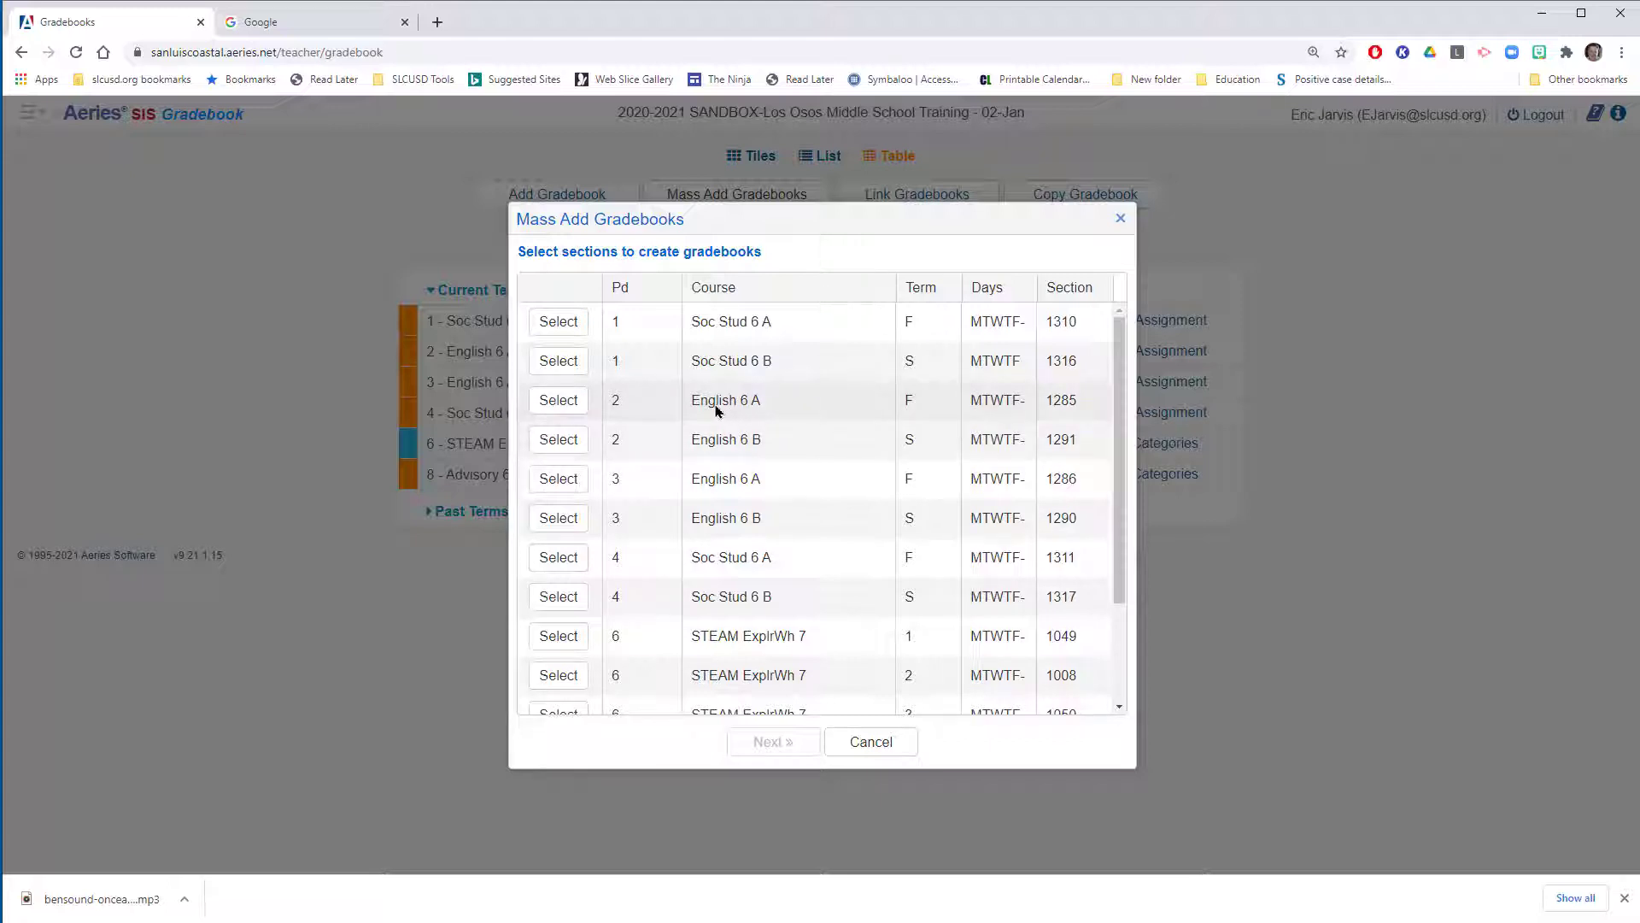
scroll(876, 513, down, 2)
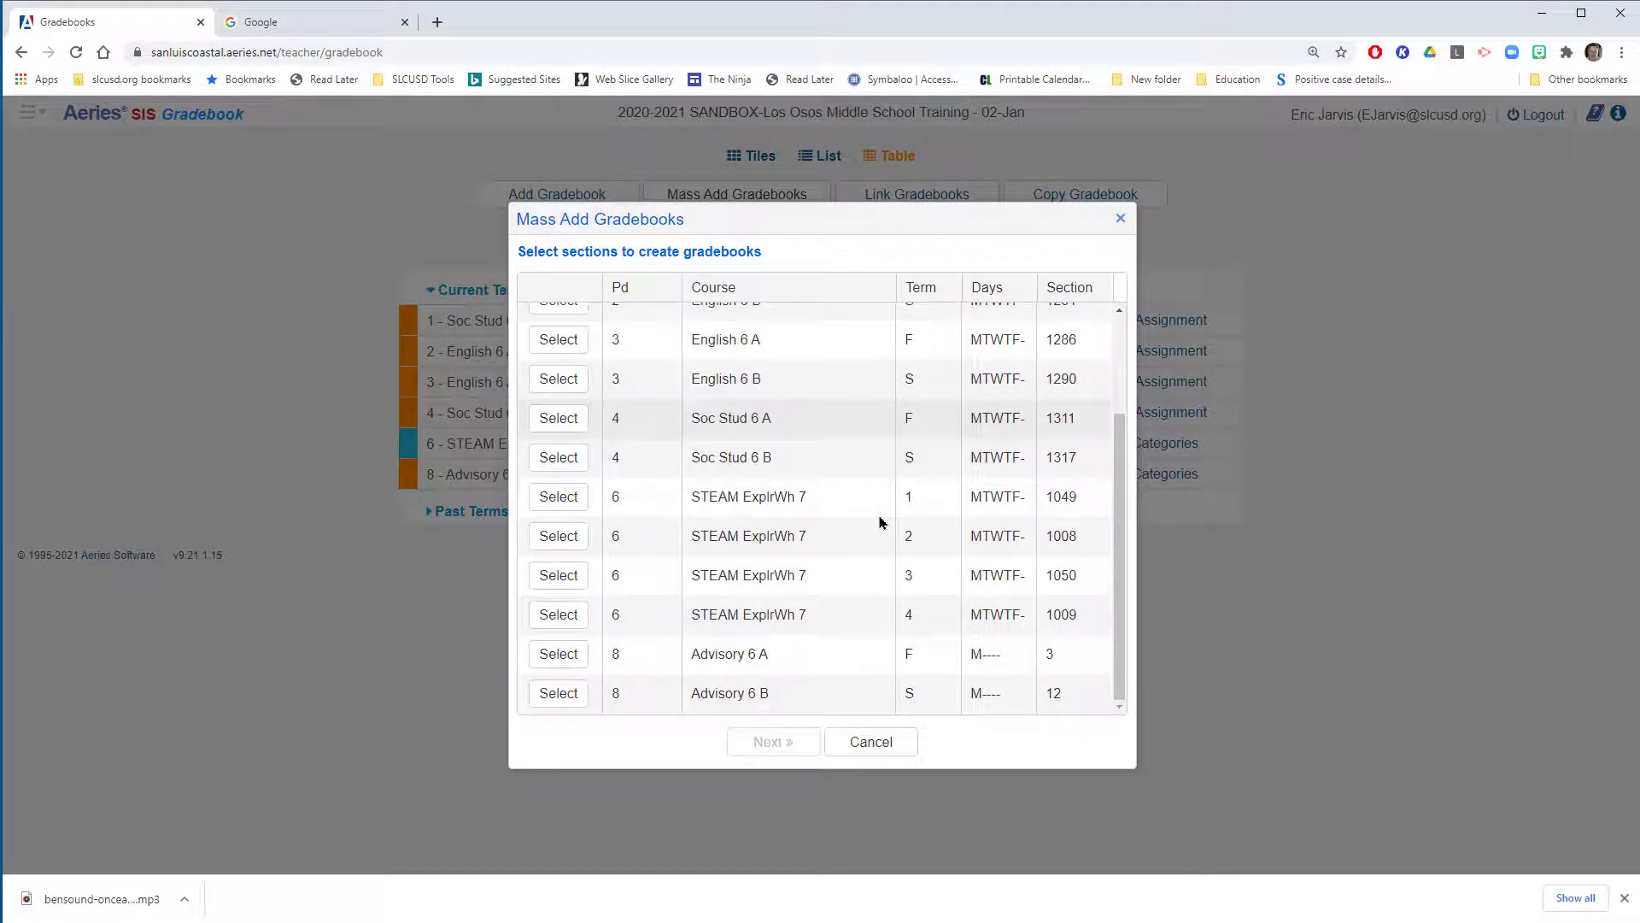
scroll(880, 522, up, 3)
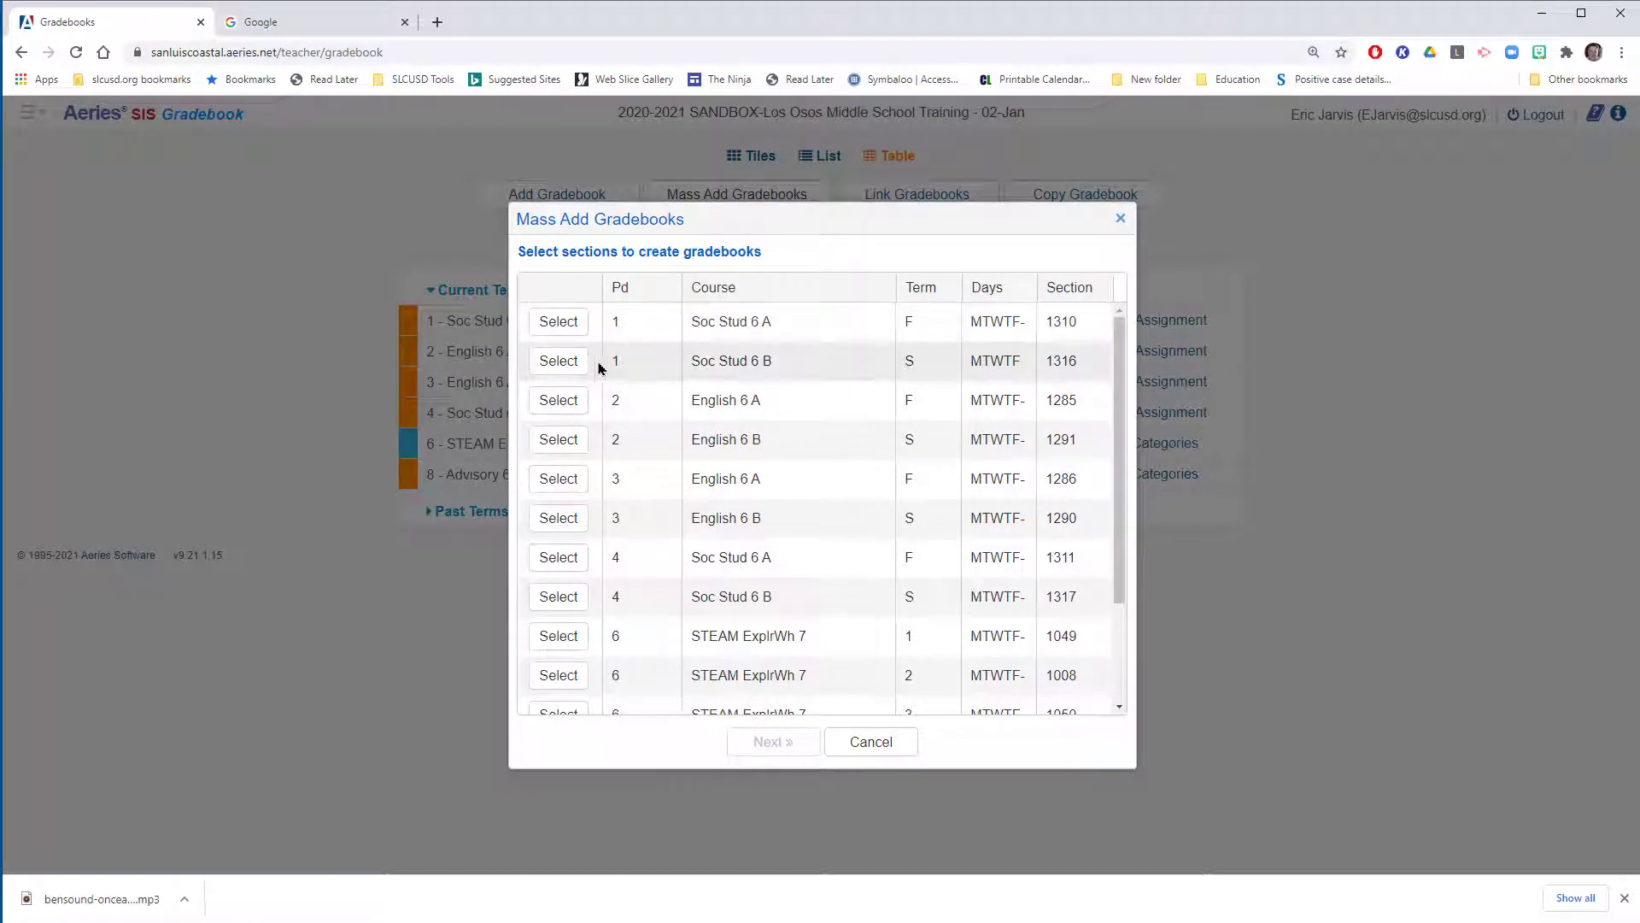
click(565, 363)
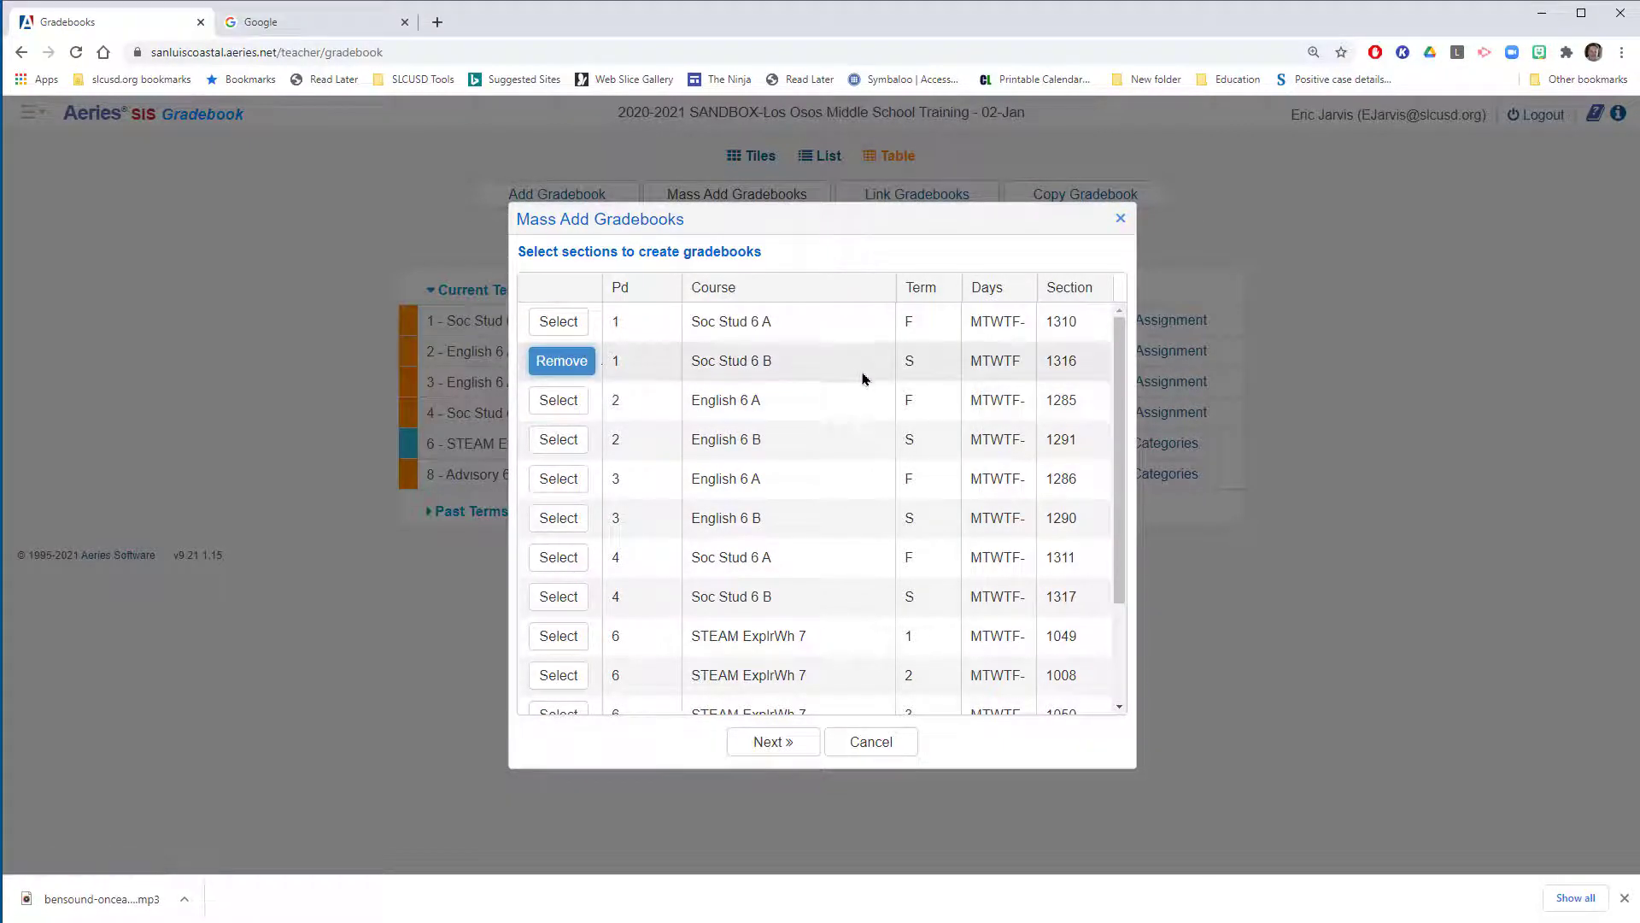
mouse_move(1052, 286)
mouse_down()
mouse_move(960, 357)
mouse_move(920, 365)
mouse_up()
key(Escape)
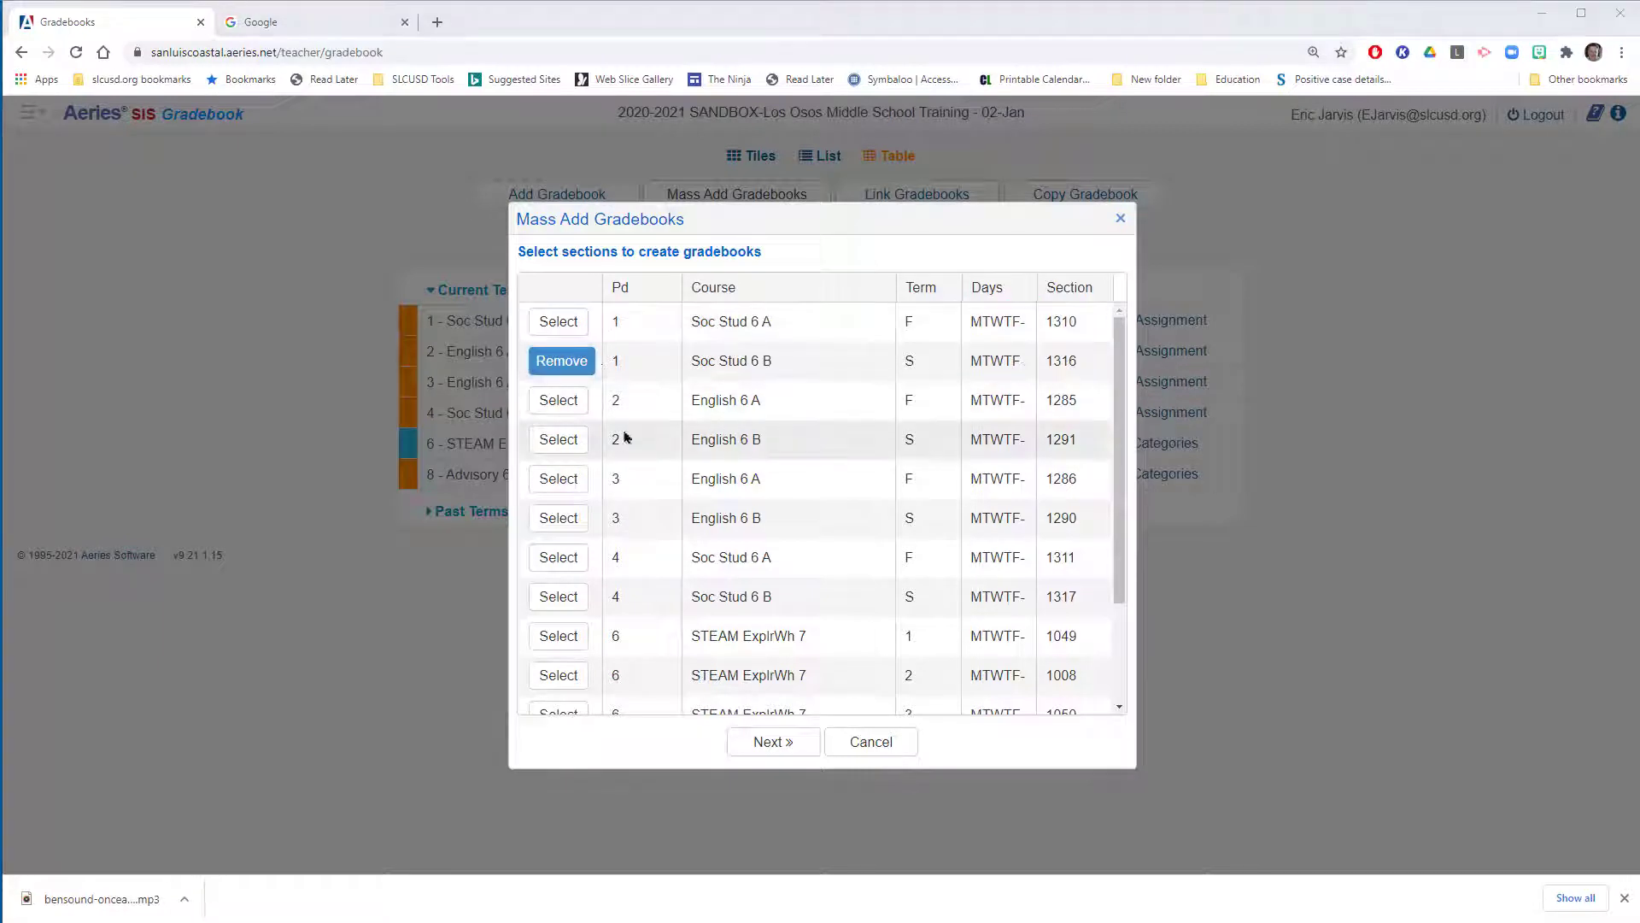
click(557, 440)
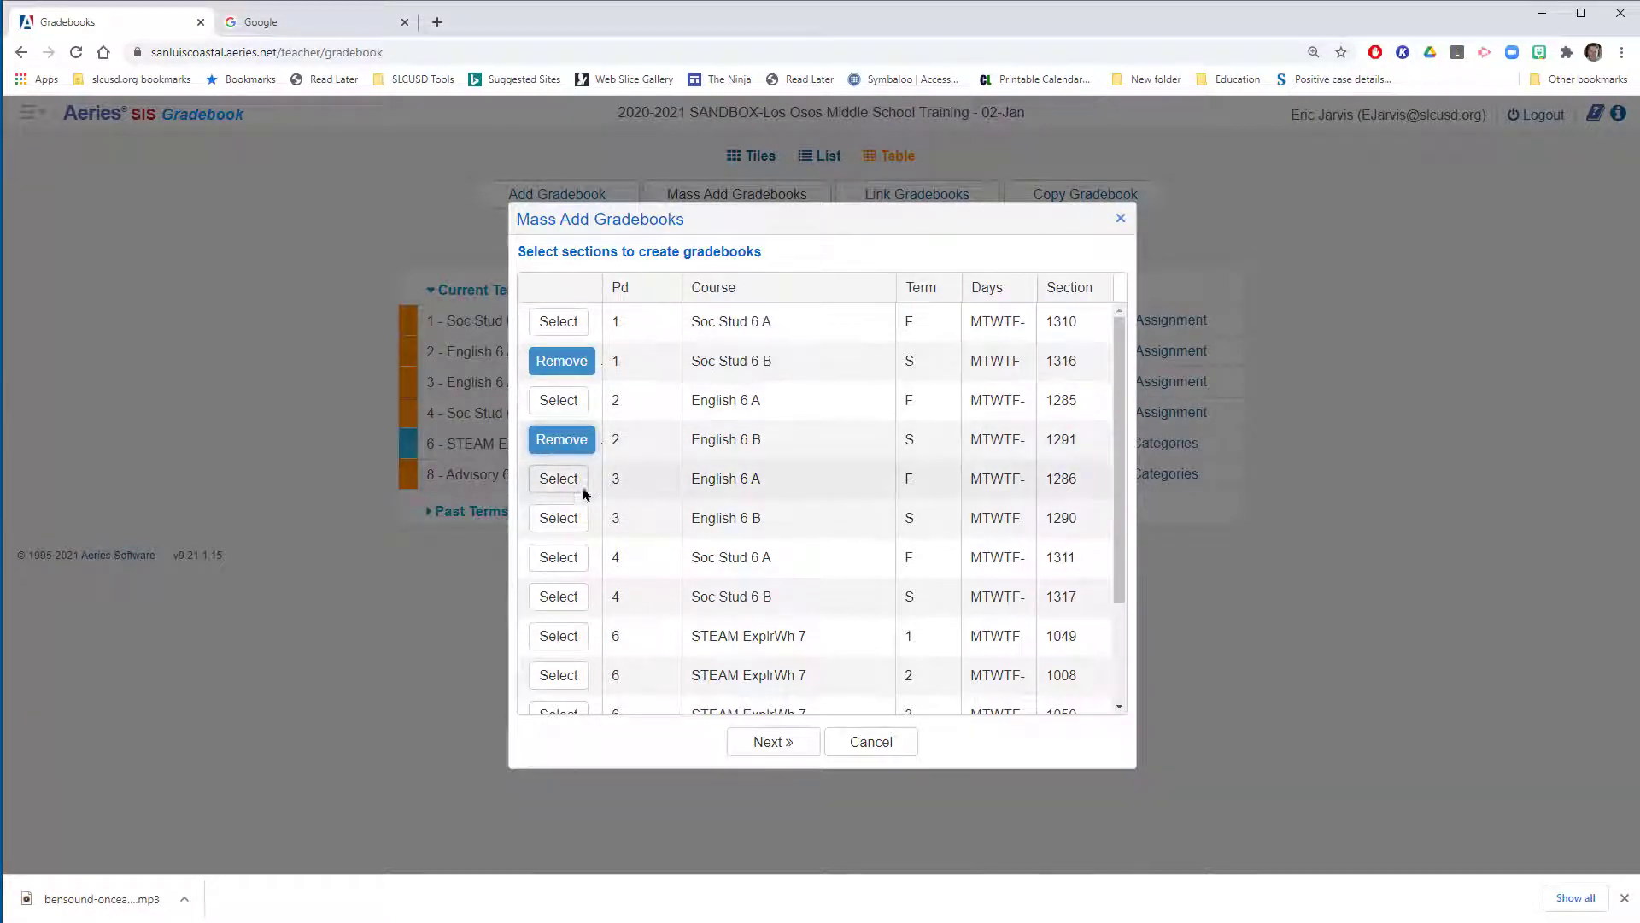
click(557, 518)
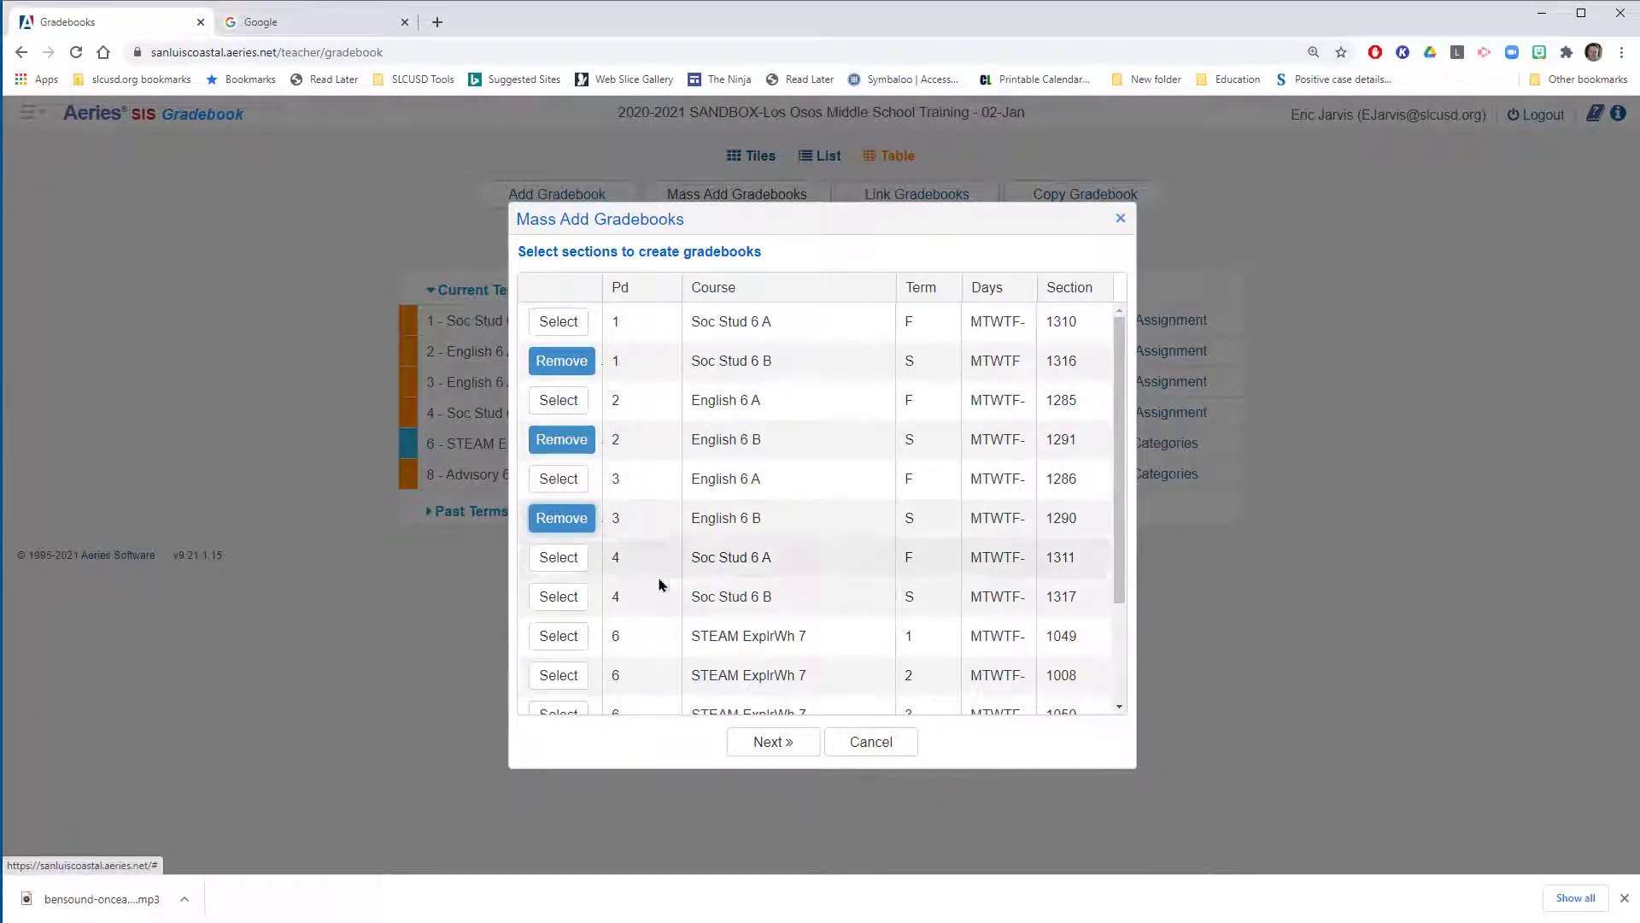
click(570, 603)
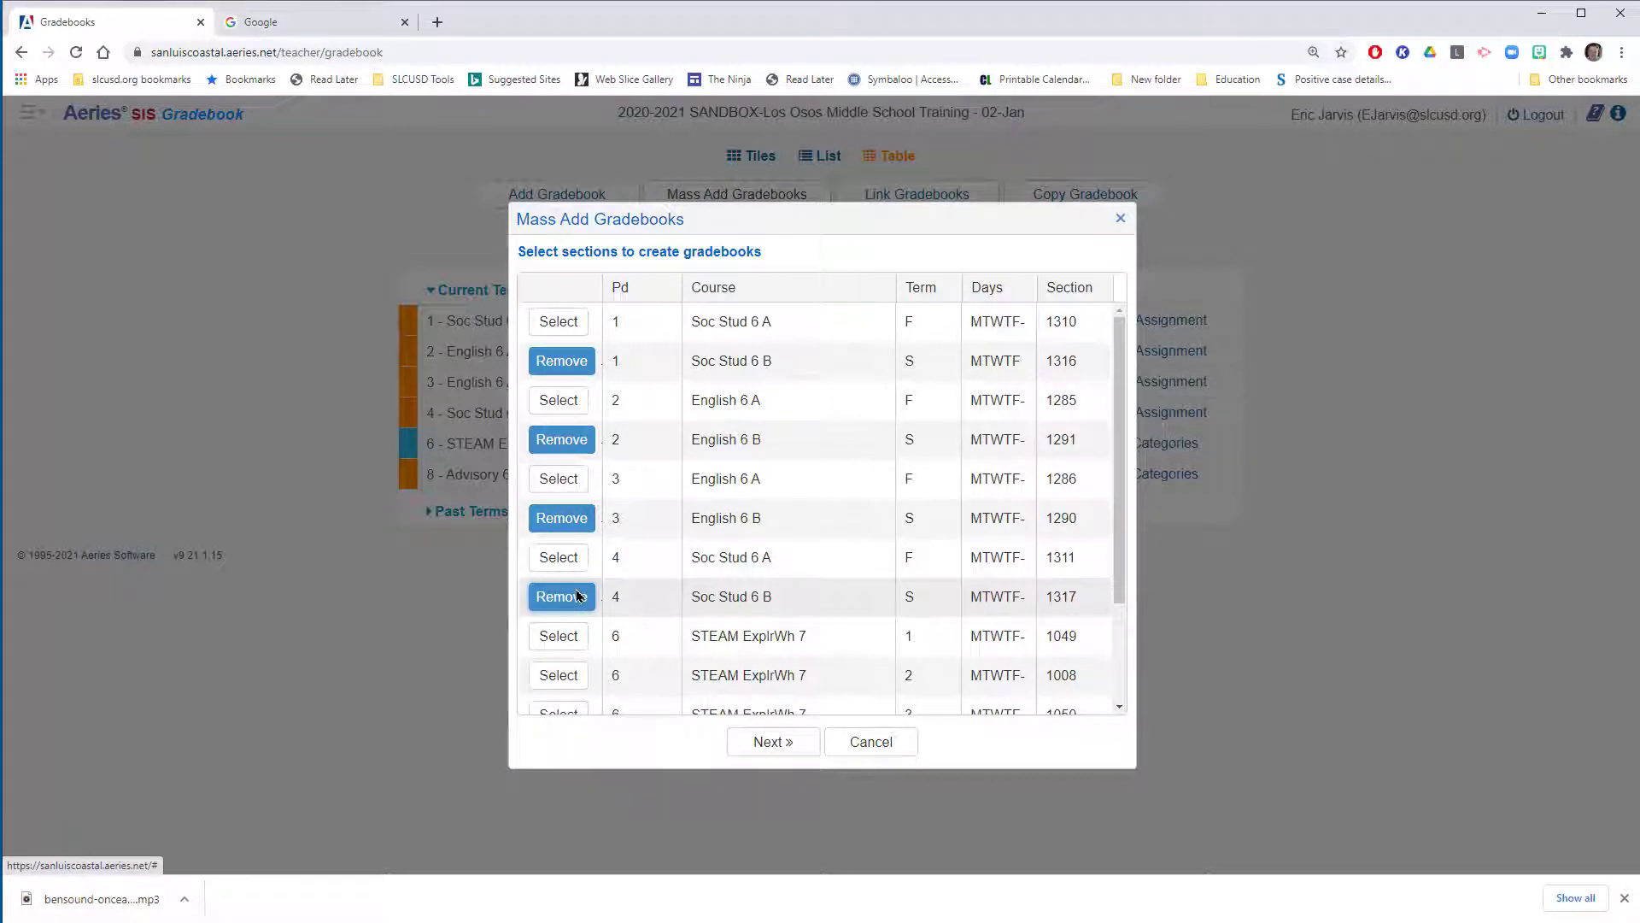
- Add the period 6 STEAM ExplrWh 7 term 1 section to the selection and remove it again
scroll(599, 598, down, 3)
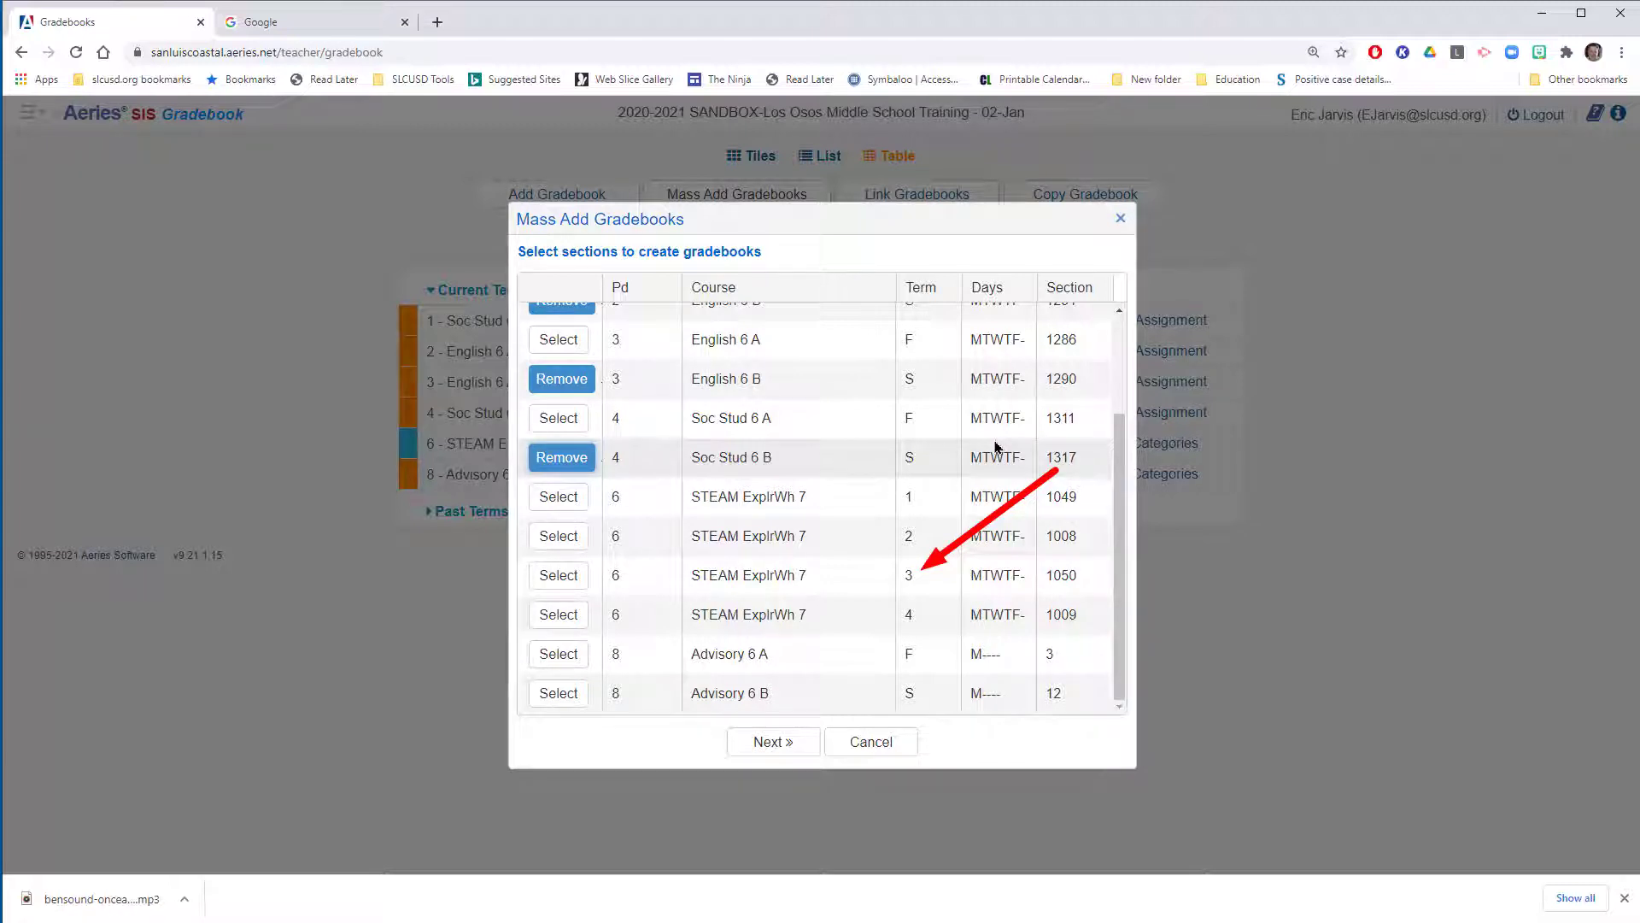
scroll(959, 446, up, 2)
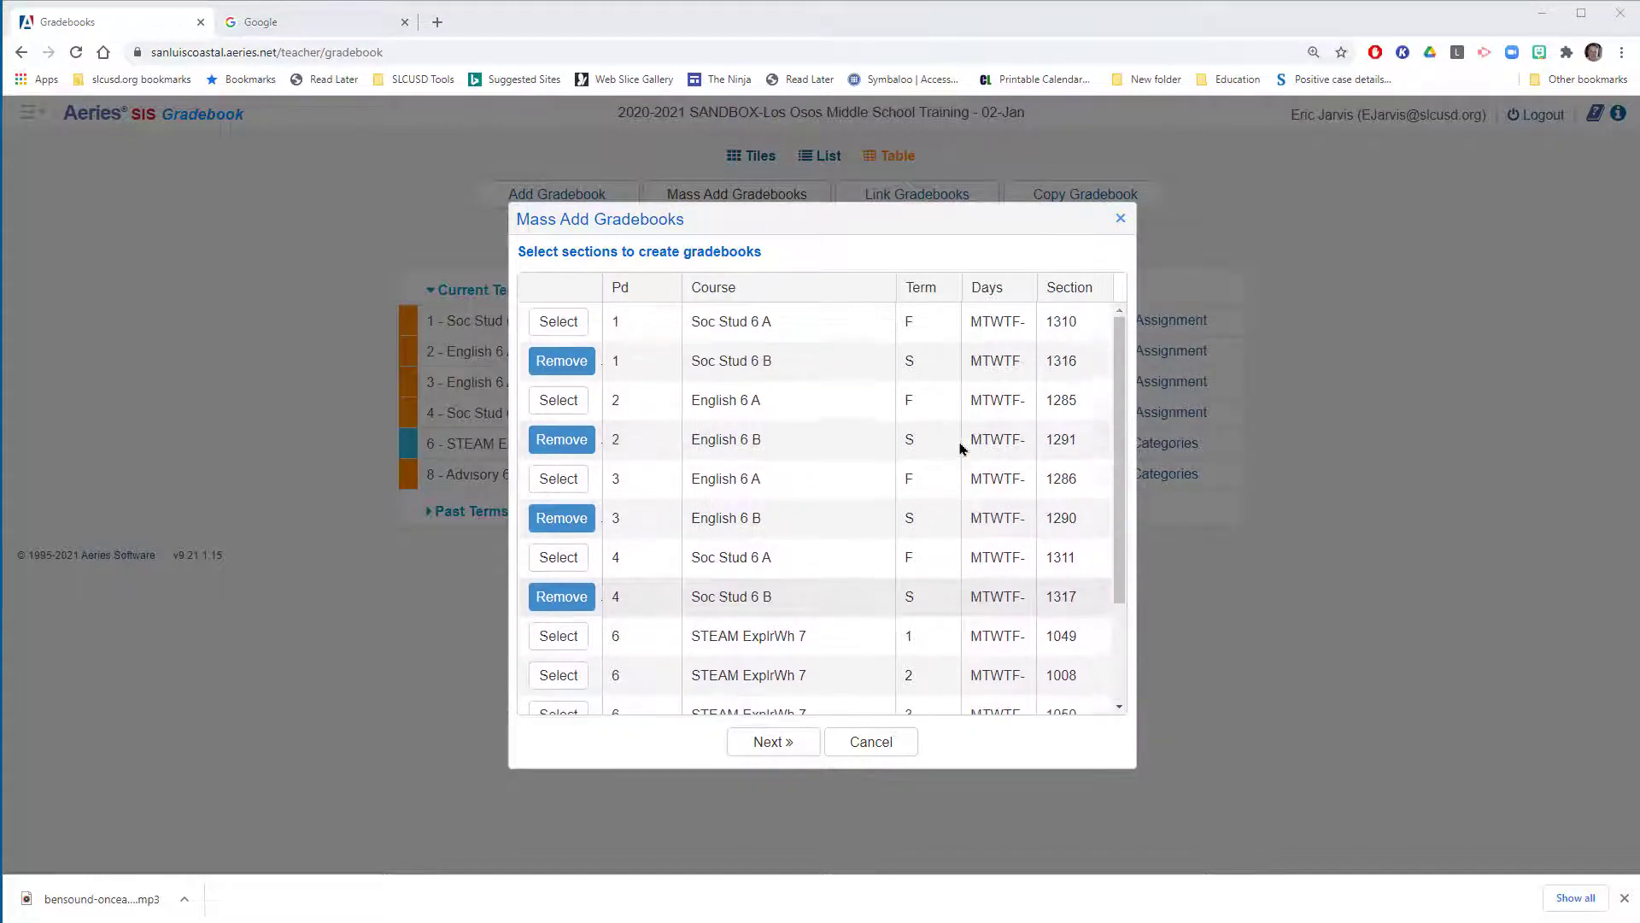
scroll(677, 416, down, 2)
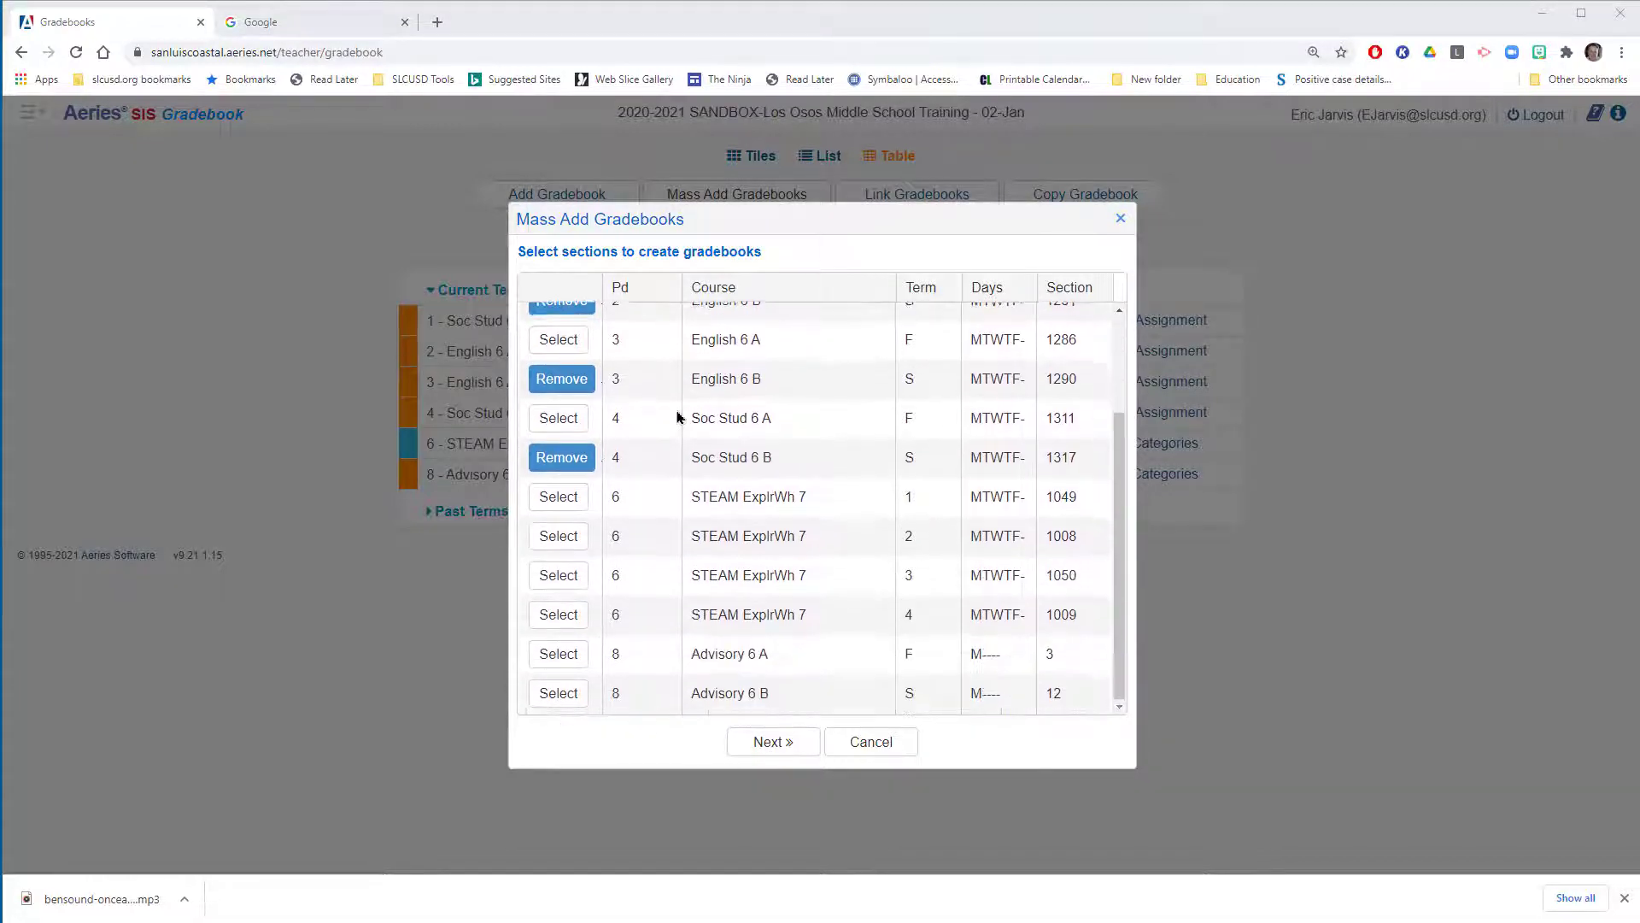
scroll(622, 414, up, 1)
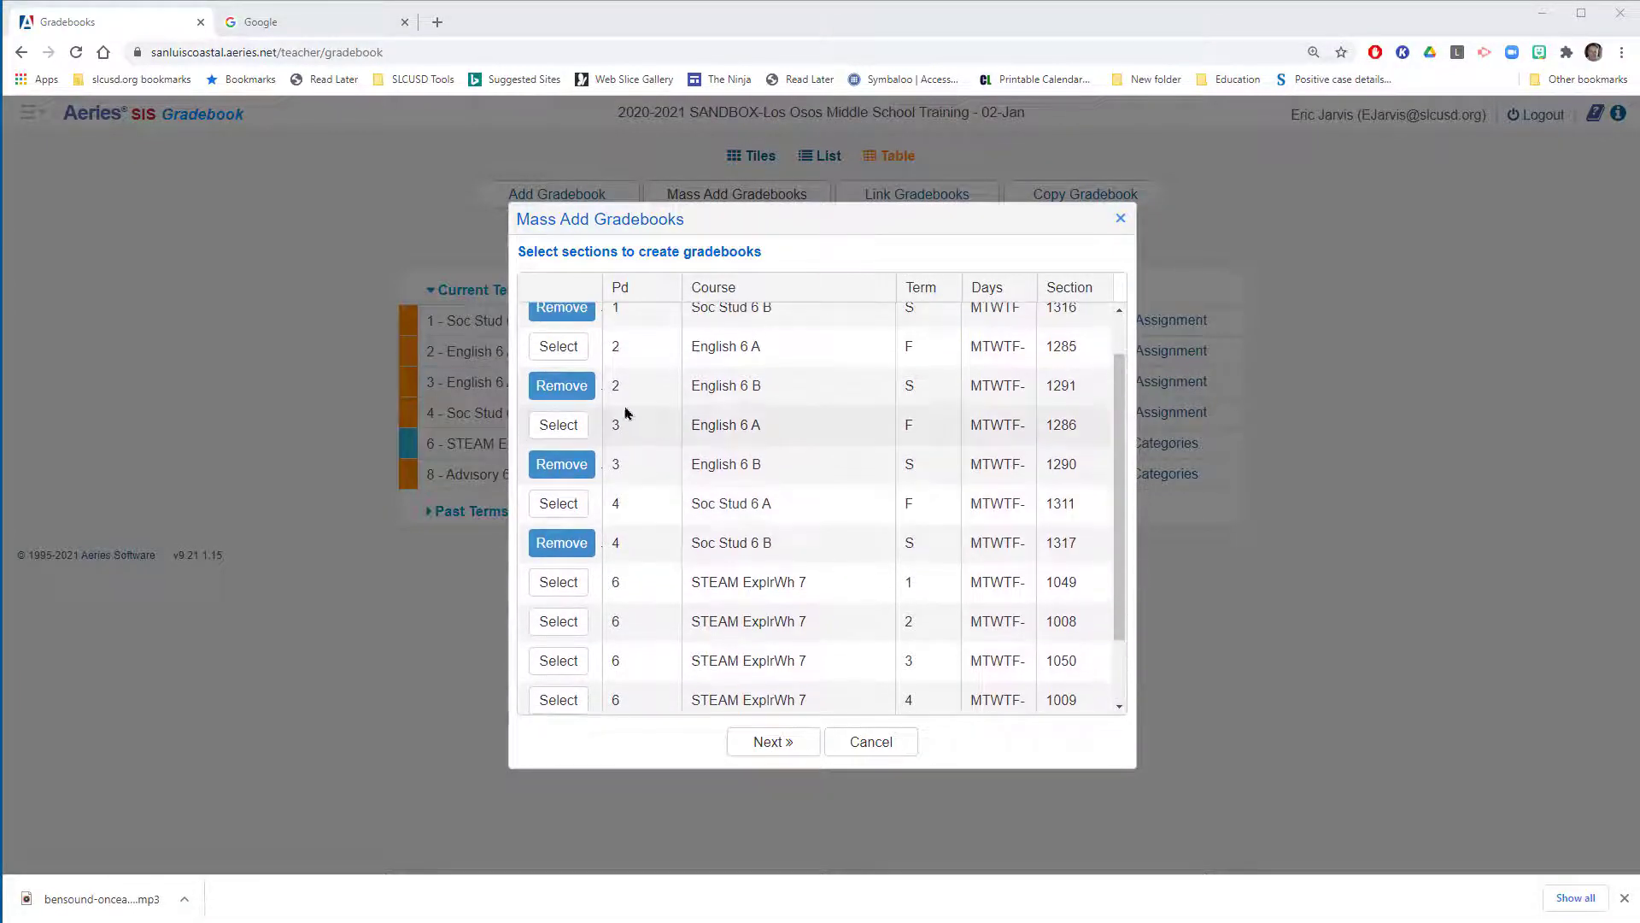
click(577, 582)
click(534, 590)
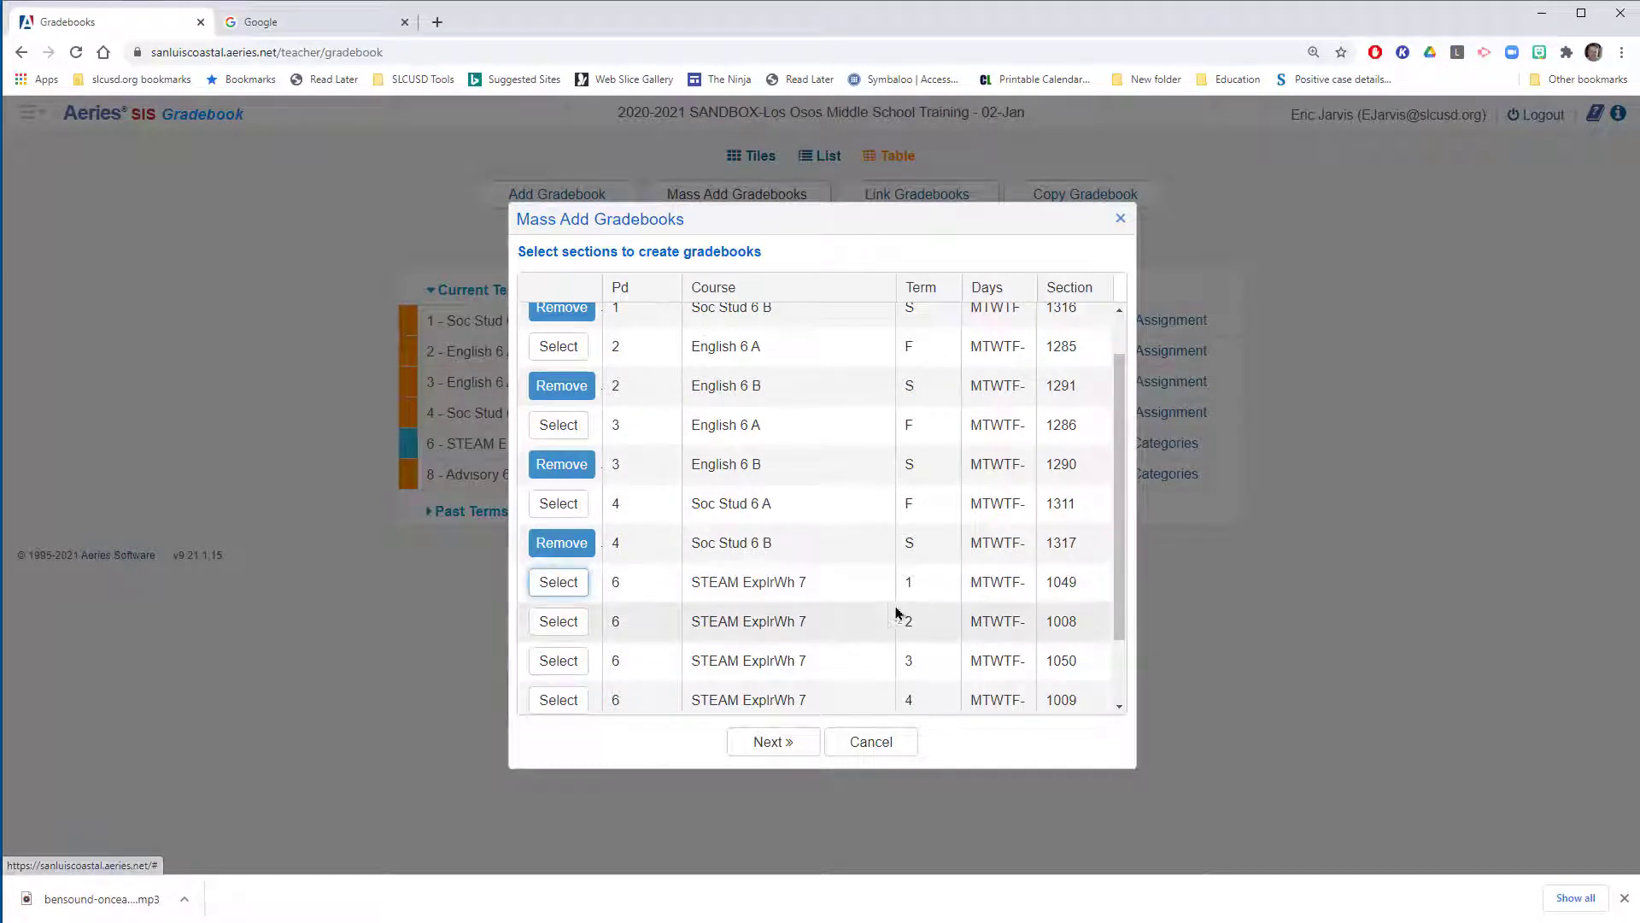
- Associate the selected sections with the Spring term and create their gradebooks
click(814, 754)
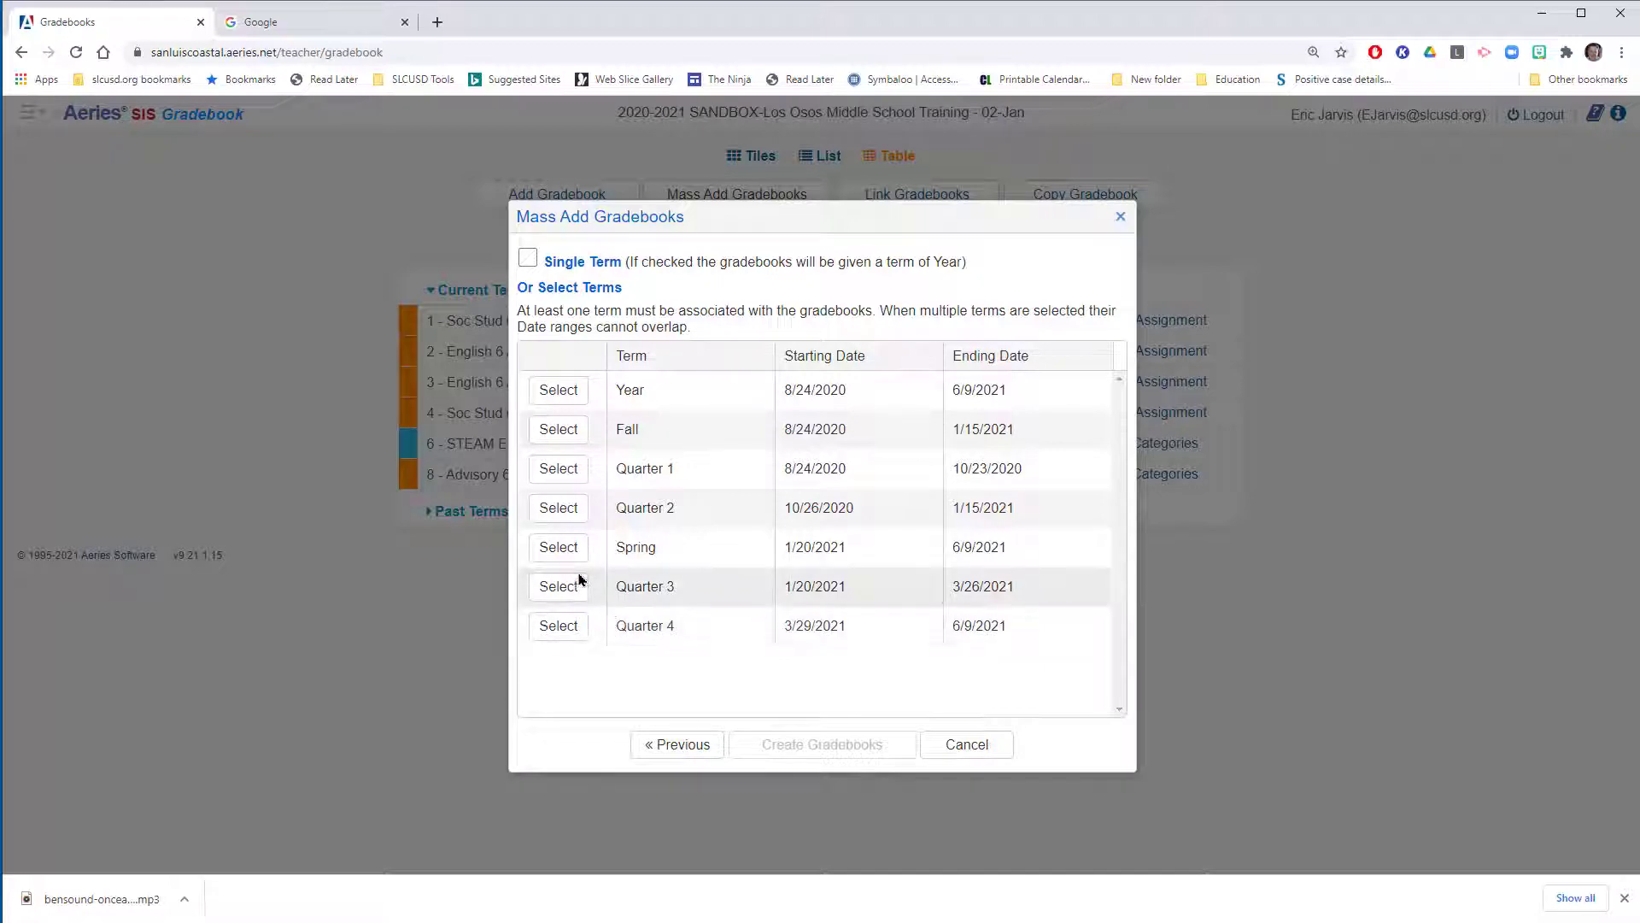
click(566, 551)
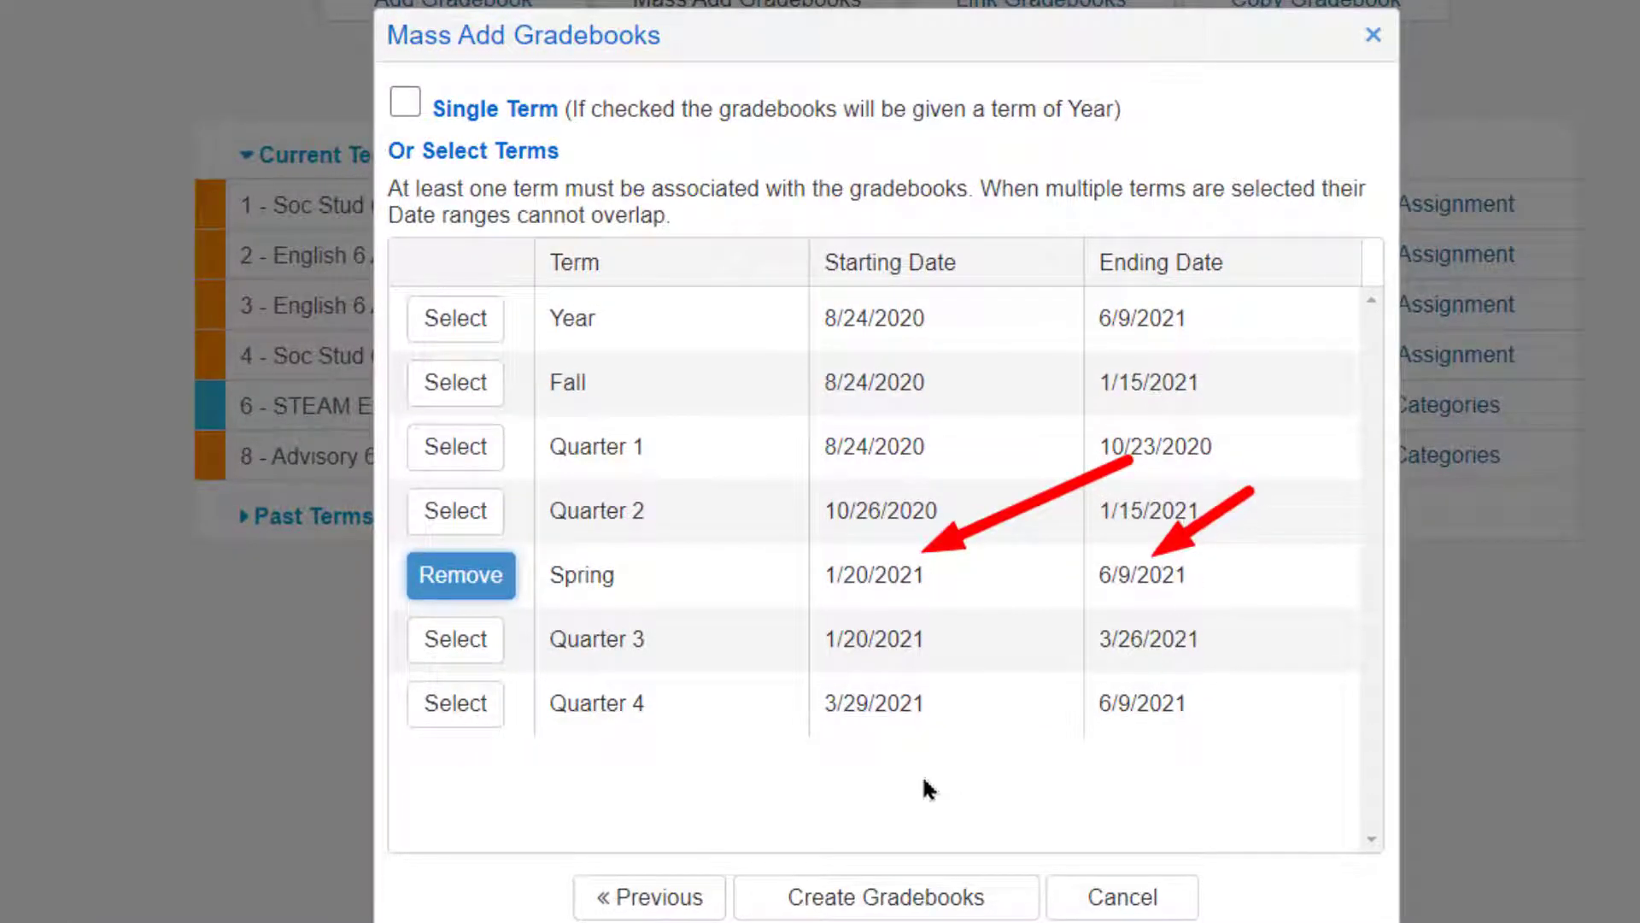
click(904, 904)
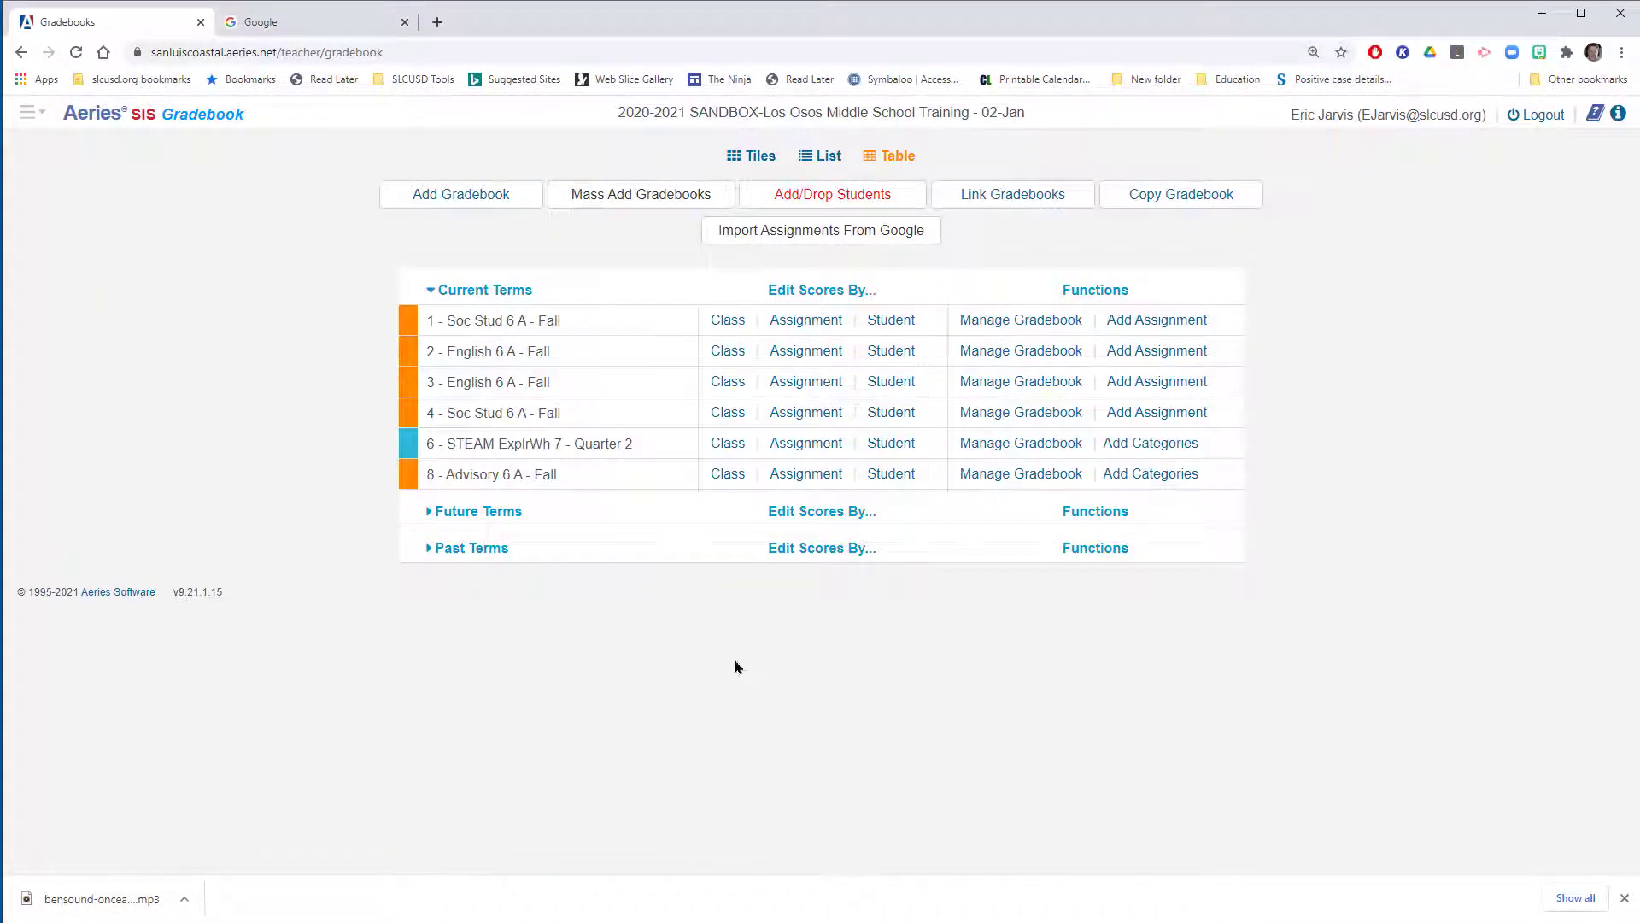
- Create an individual gradebook for the period 6 STEAM ExplrWh 7 term 3 section (1050), associated with Quarter 3
click(432, 511)
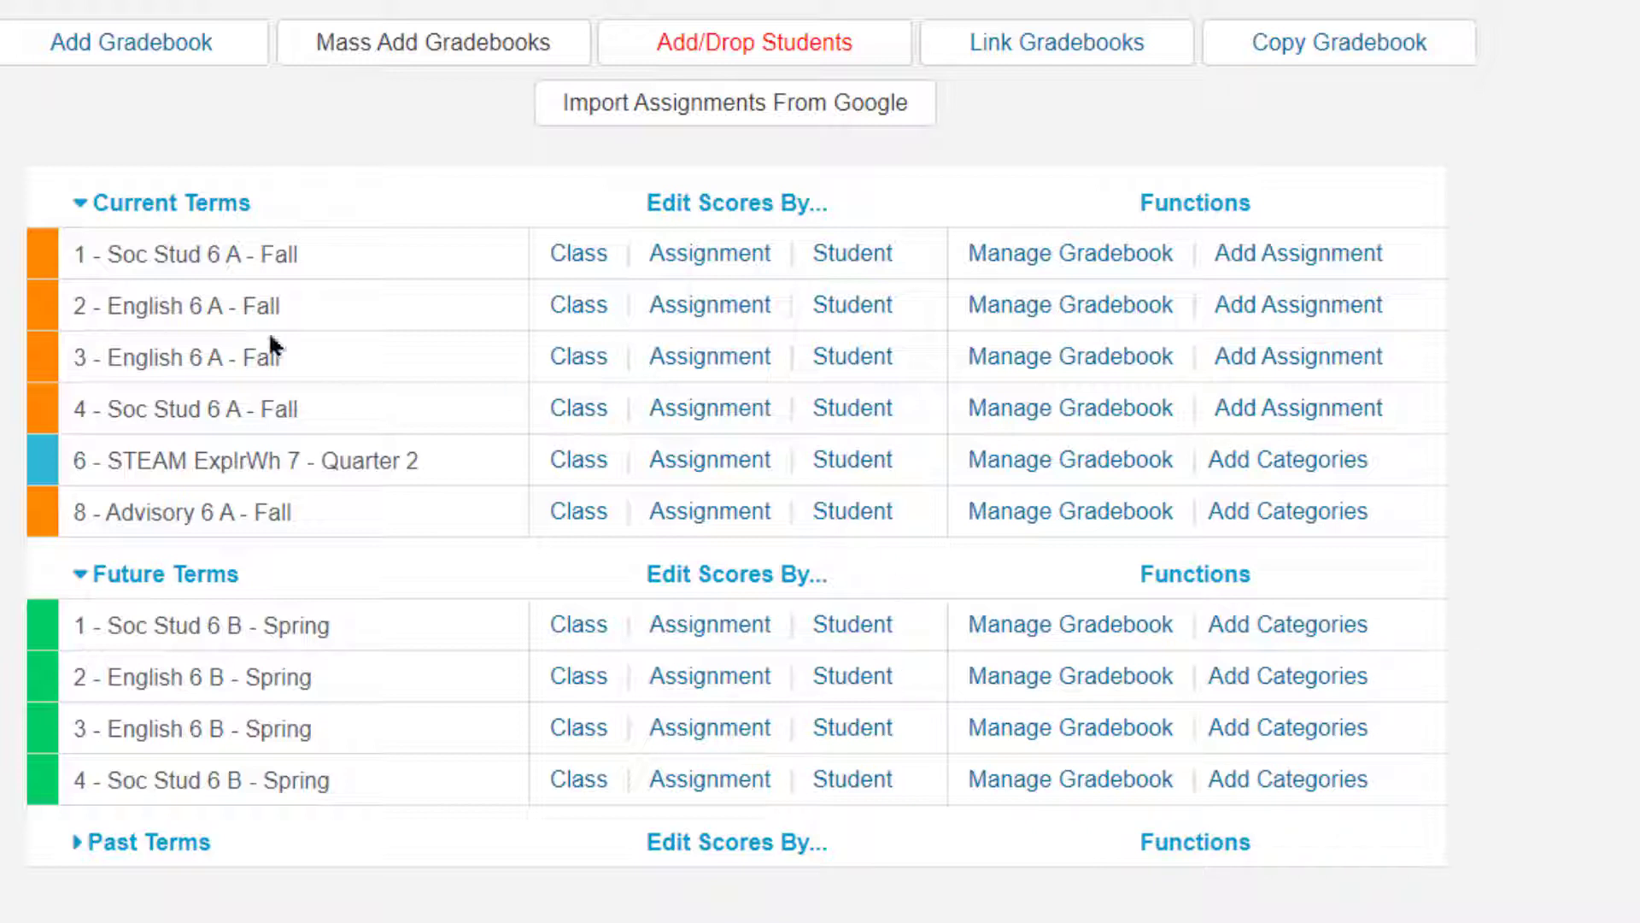
click(205, 48)
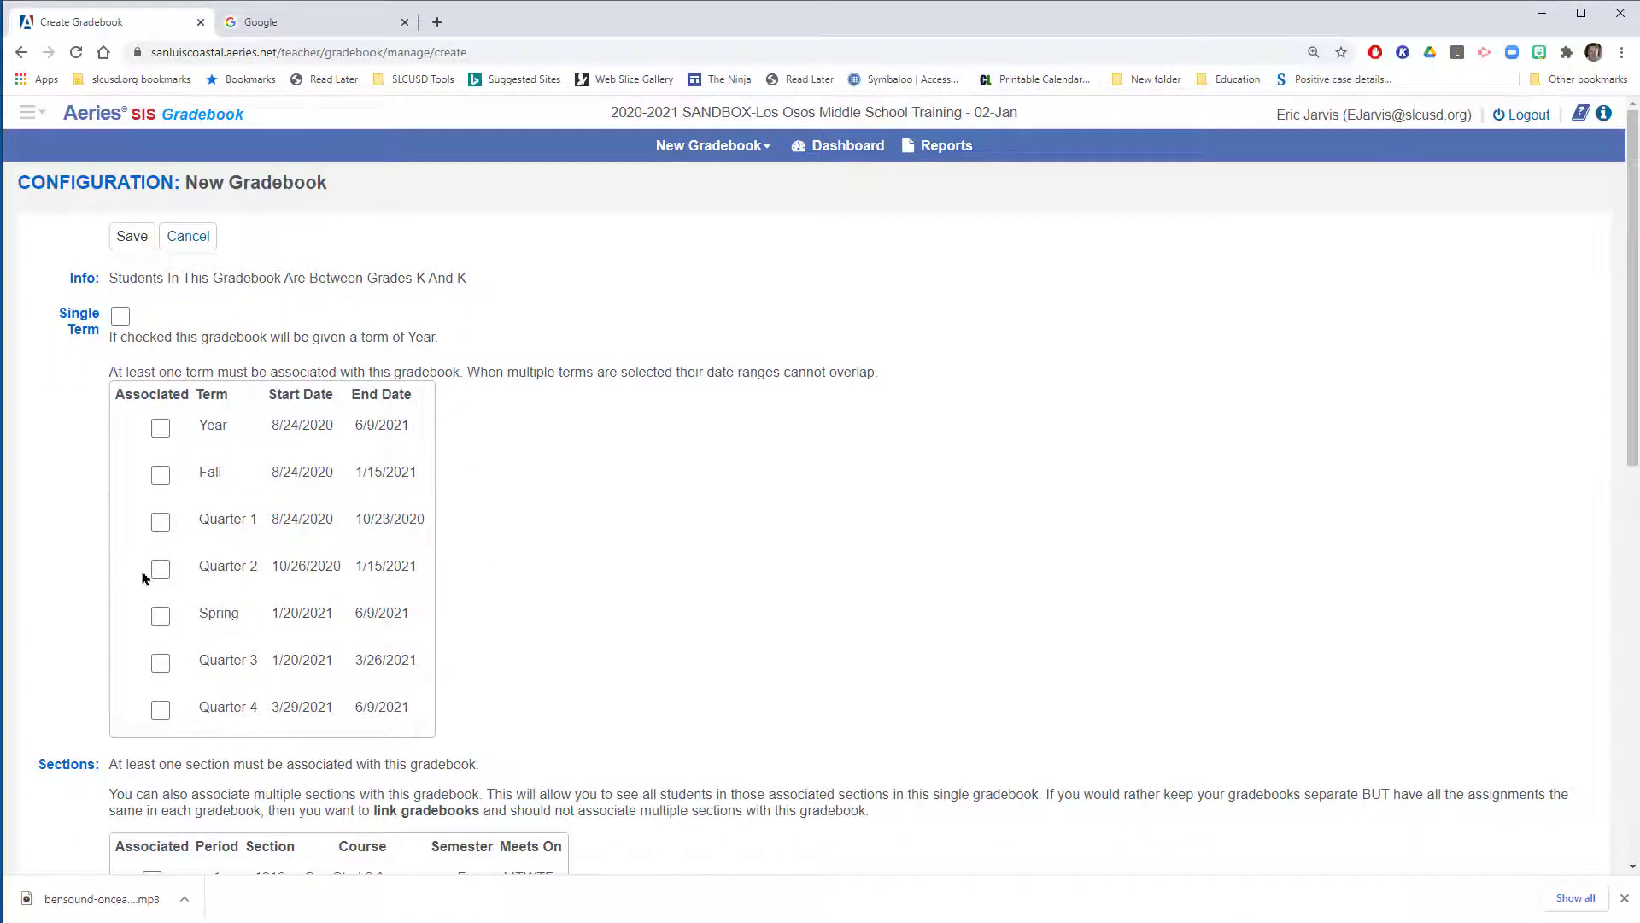
click(161, 664)
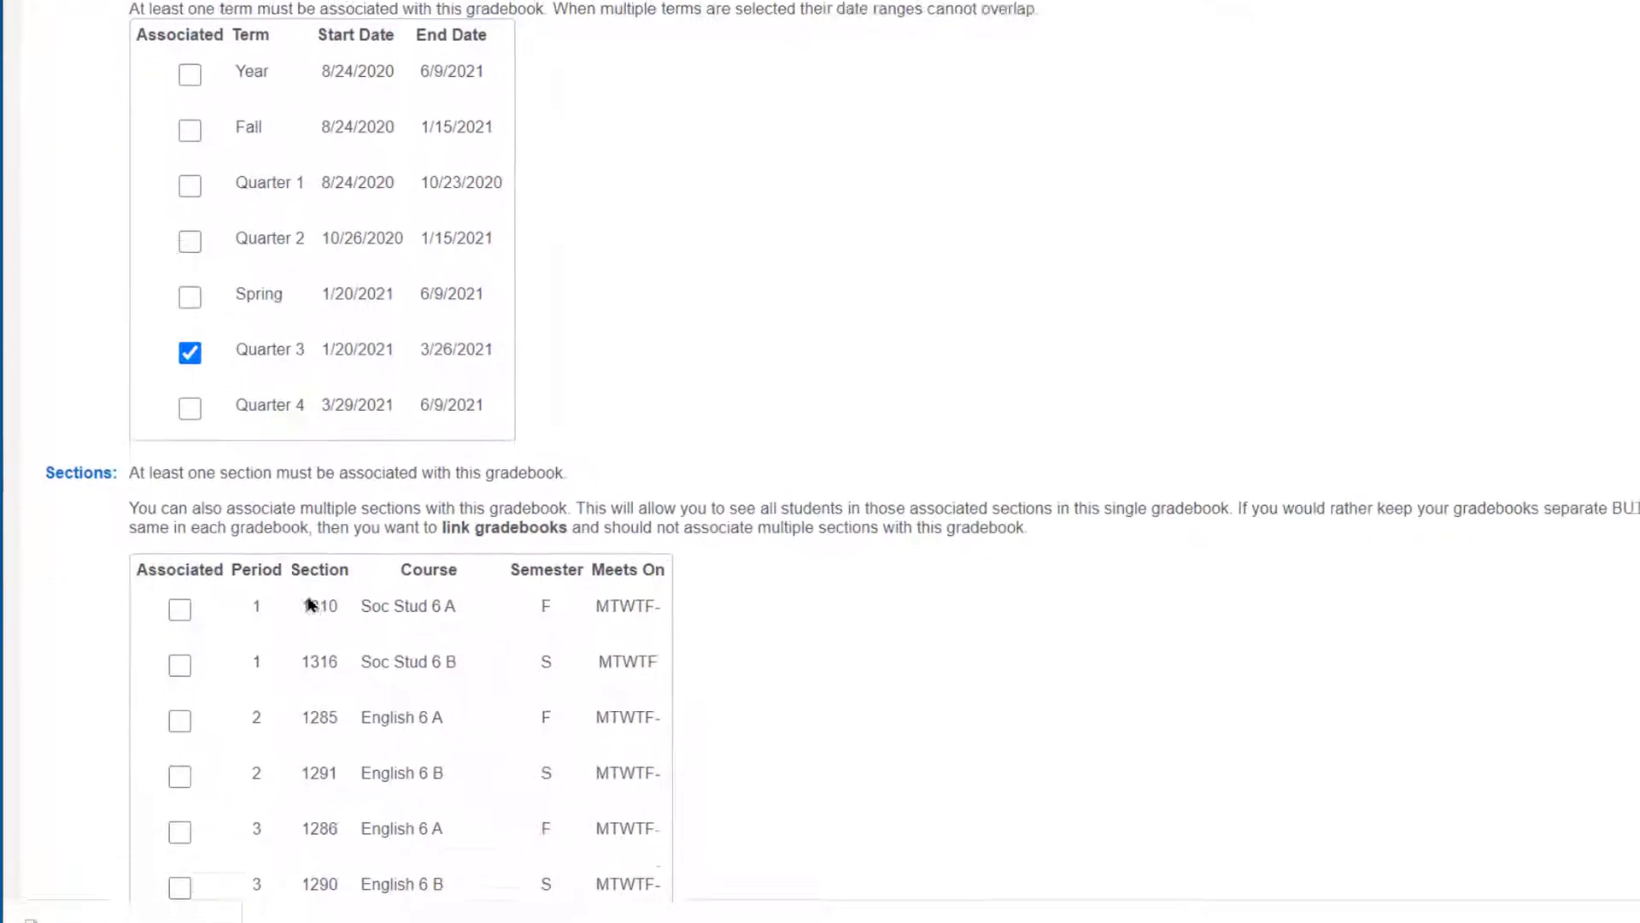
scroll(310, 605, down, 5)
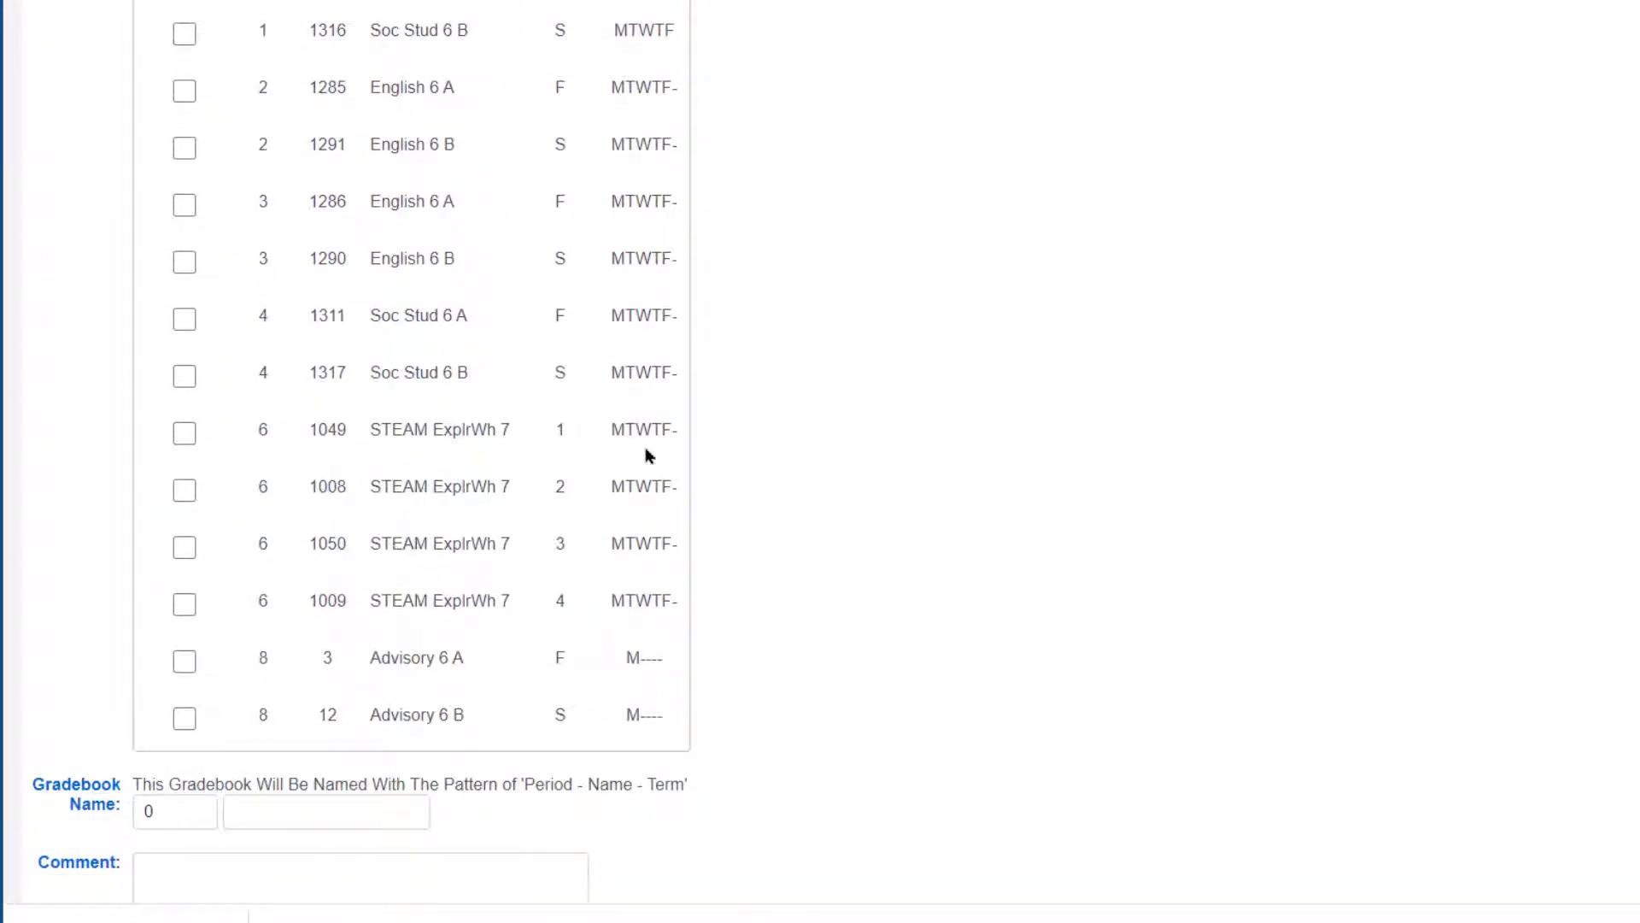
click(184, 547)
scroll(598, 530, down, 2)
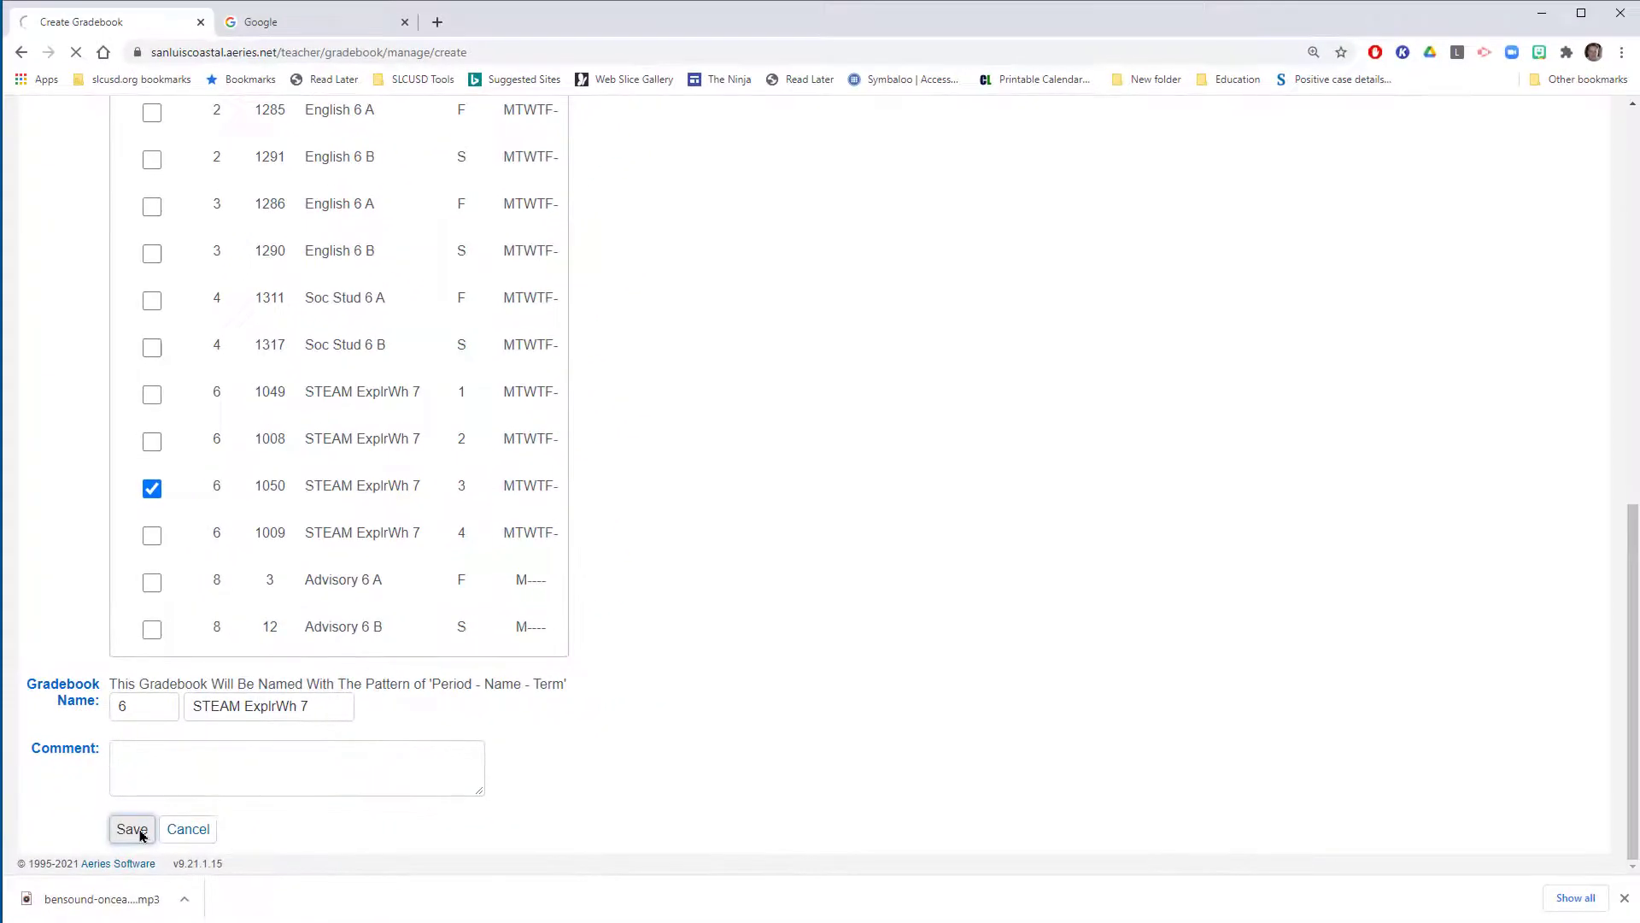
click(170, 849)
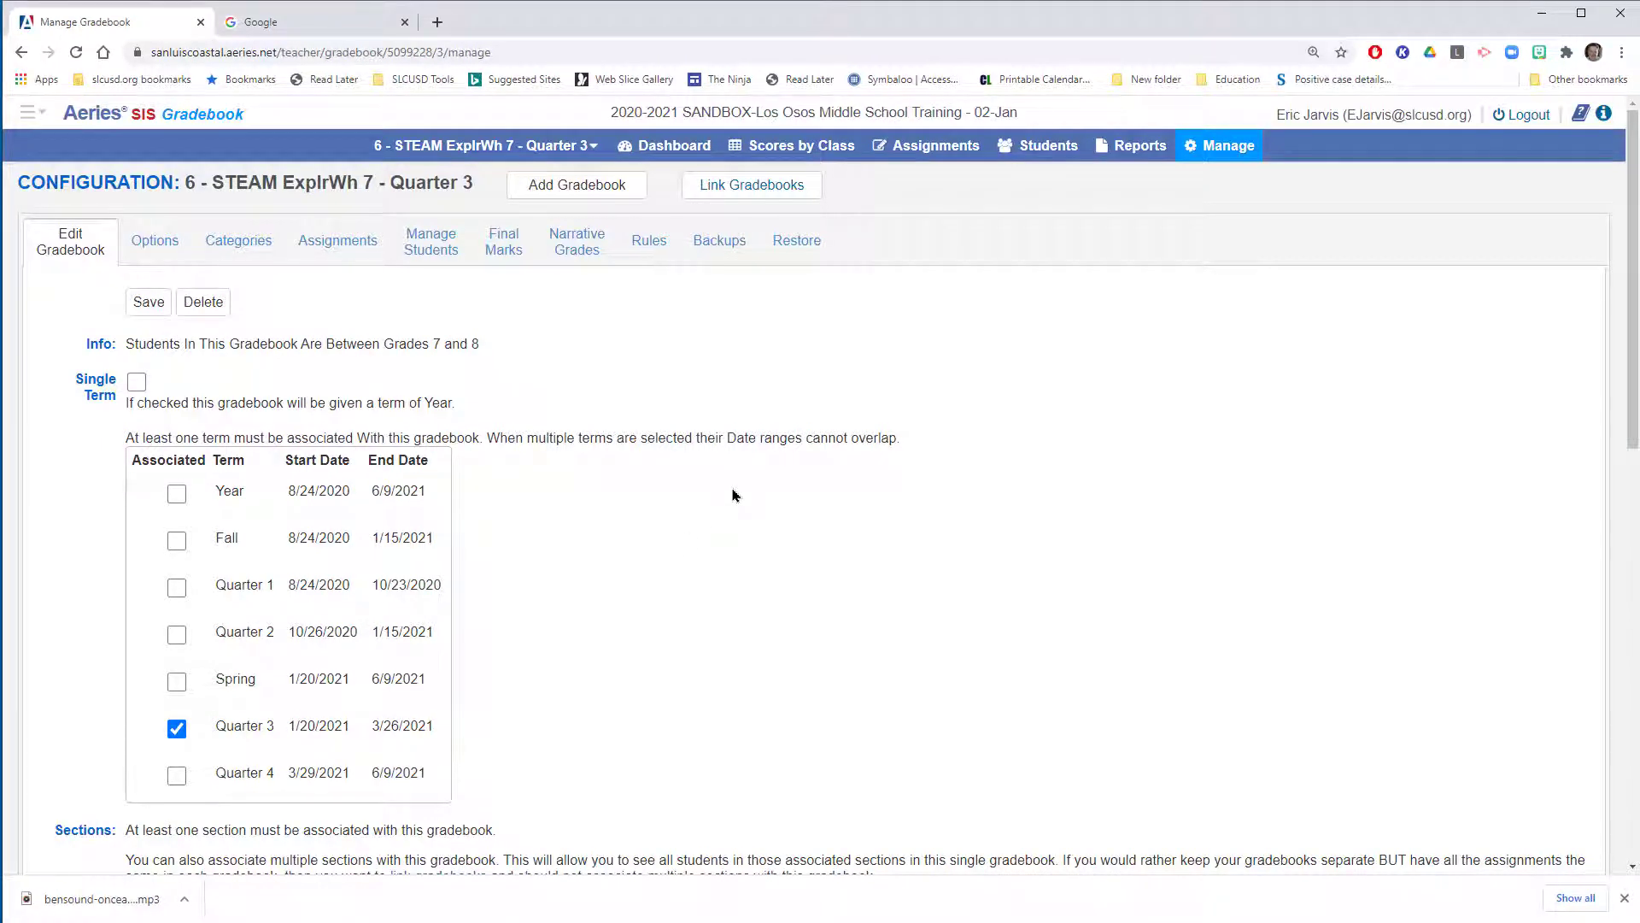
- Examine the gradebook switcher's current, future and past gradebooks and the management options for the STEAM ExplrWh 7 Quarter 3 gradebook
mouse_move(714, 446)
mouse_down()
mouse_move(667, 400)
mouse_move(604, 232)
mouse_move(656, 169)
mouse_up()
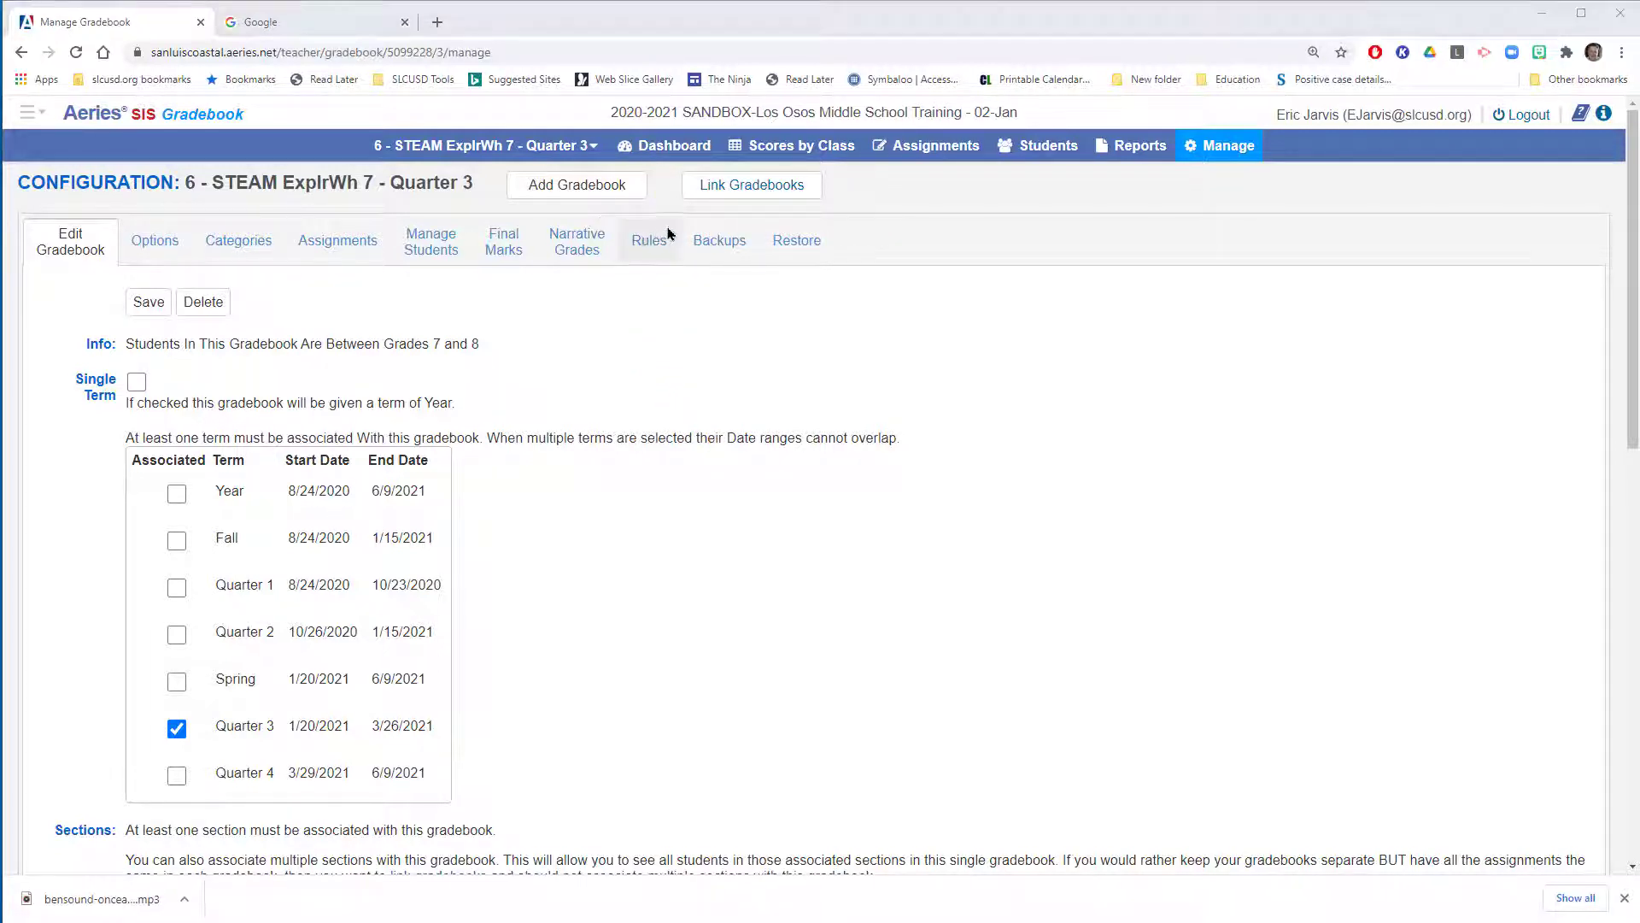
click(589, 152)
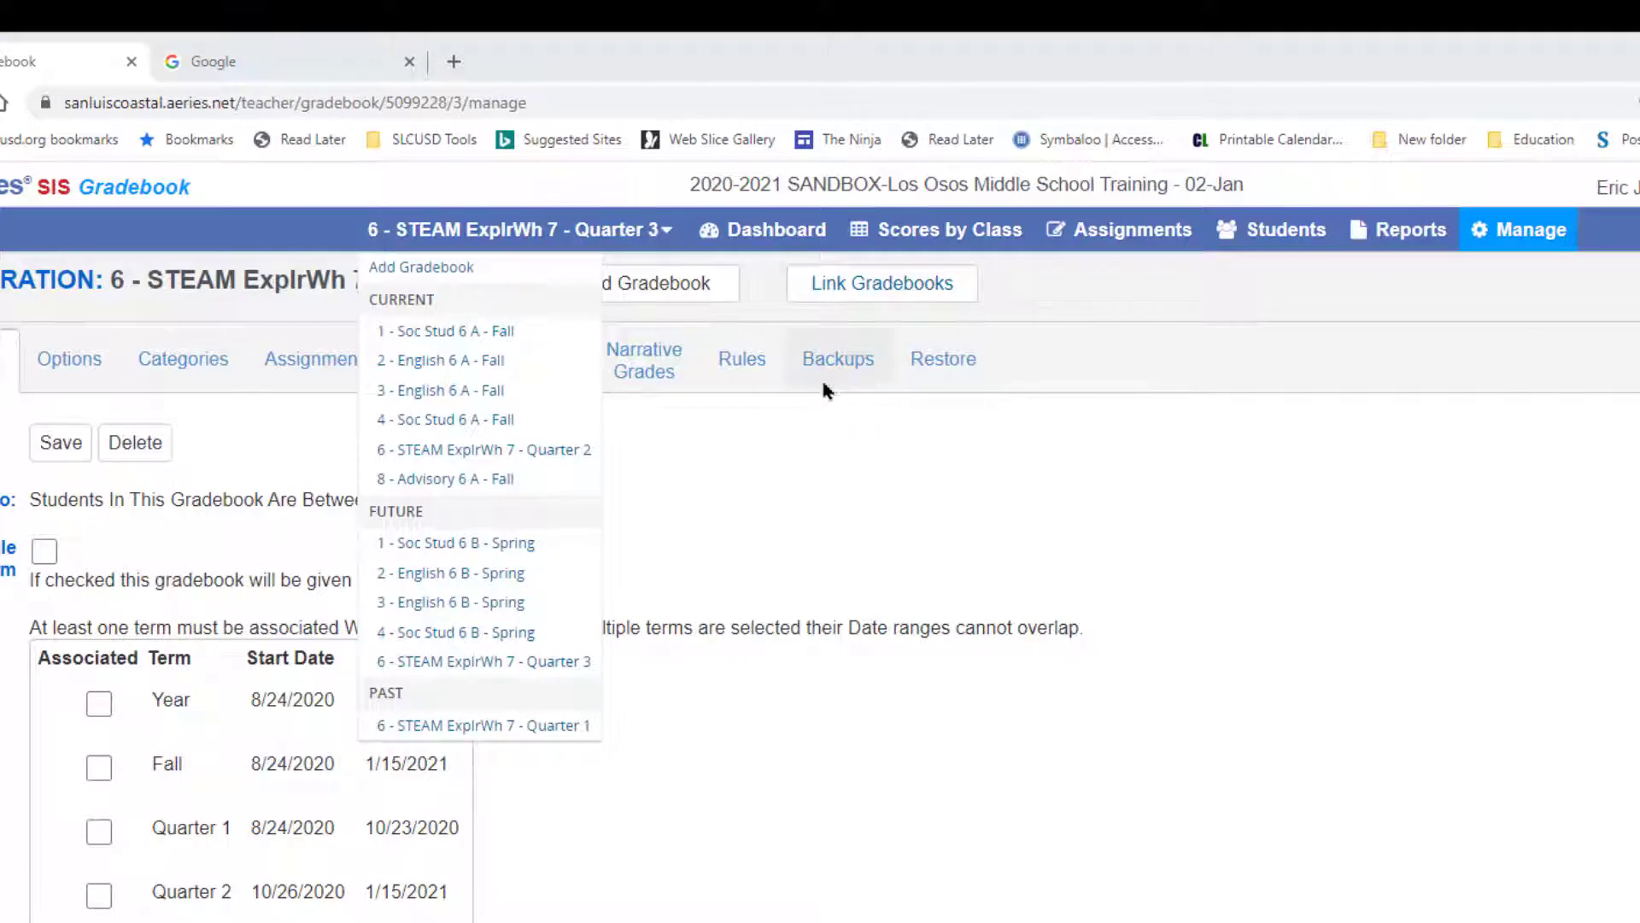
click(332, 265)
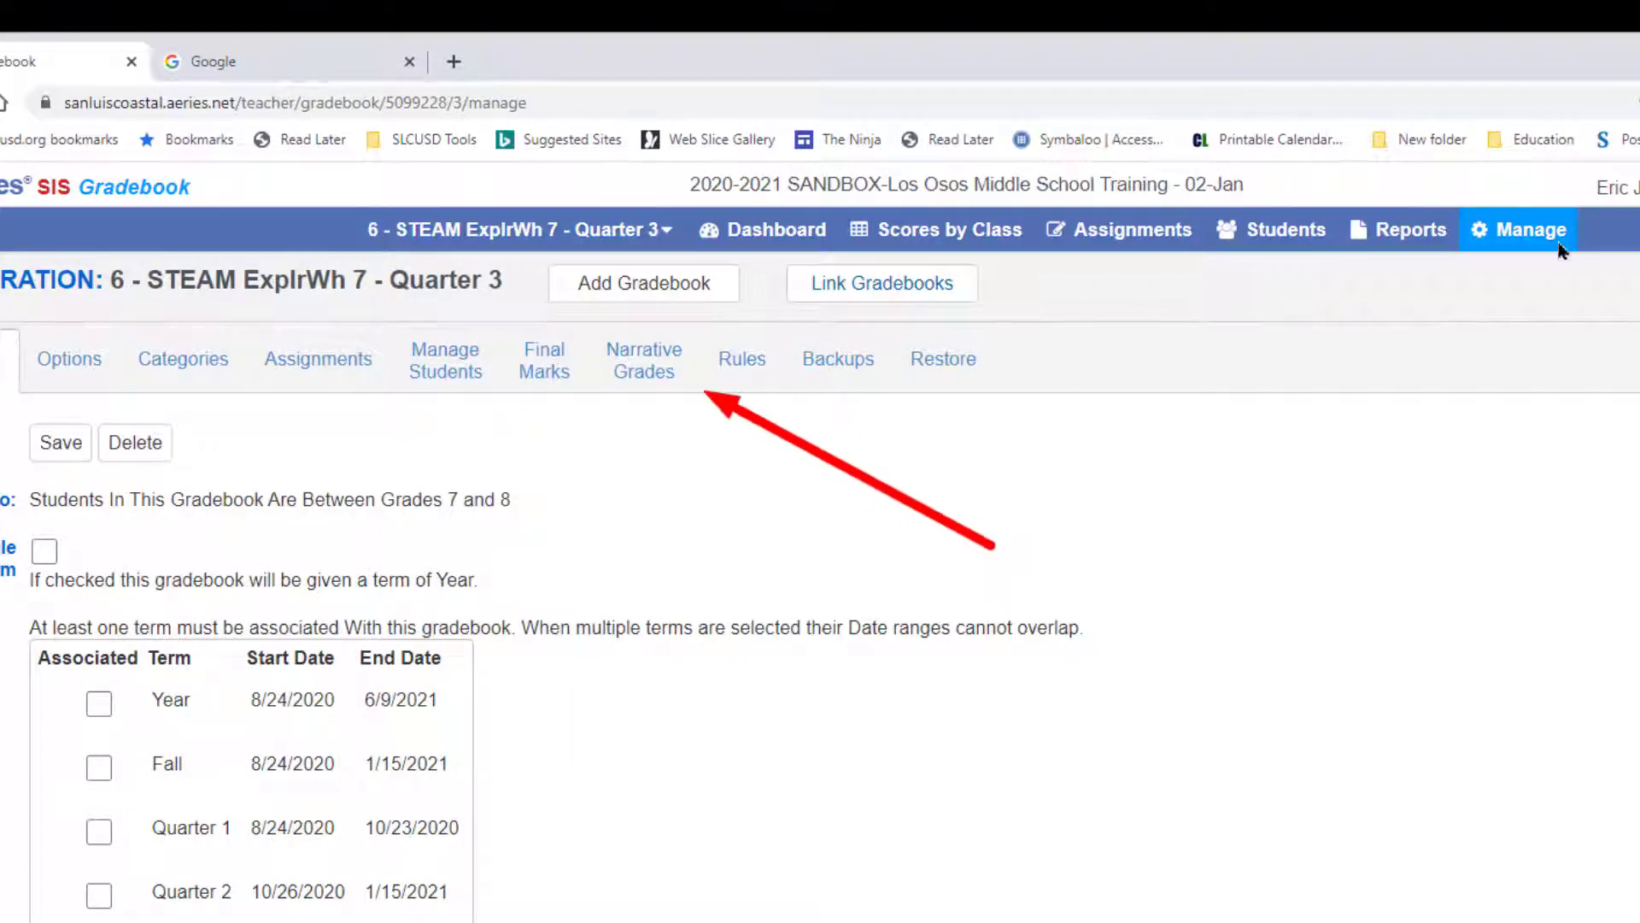
click(1517, 234)
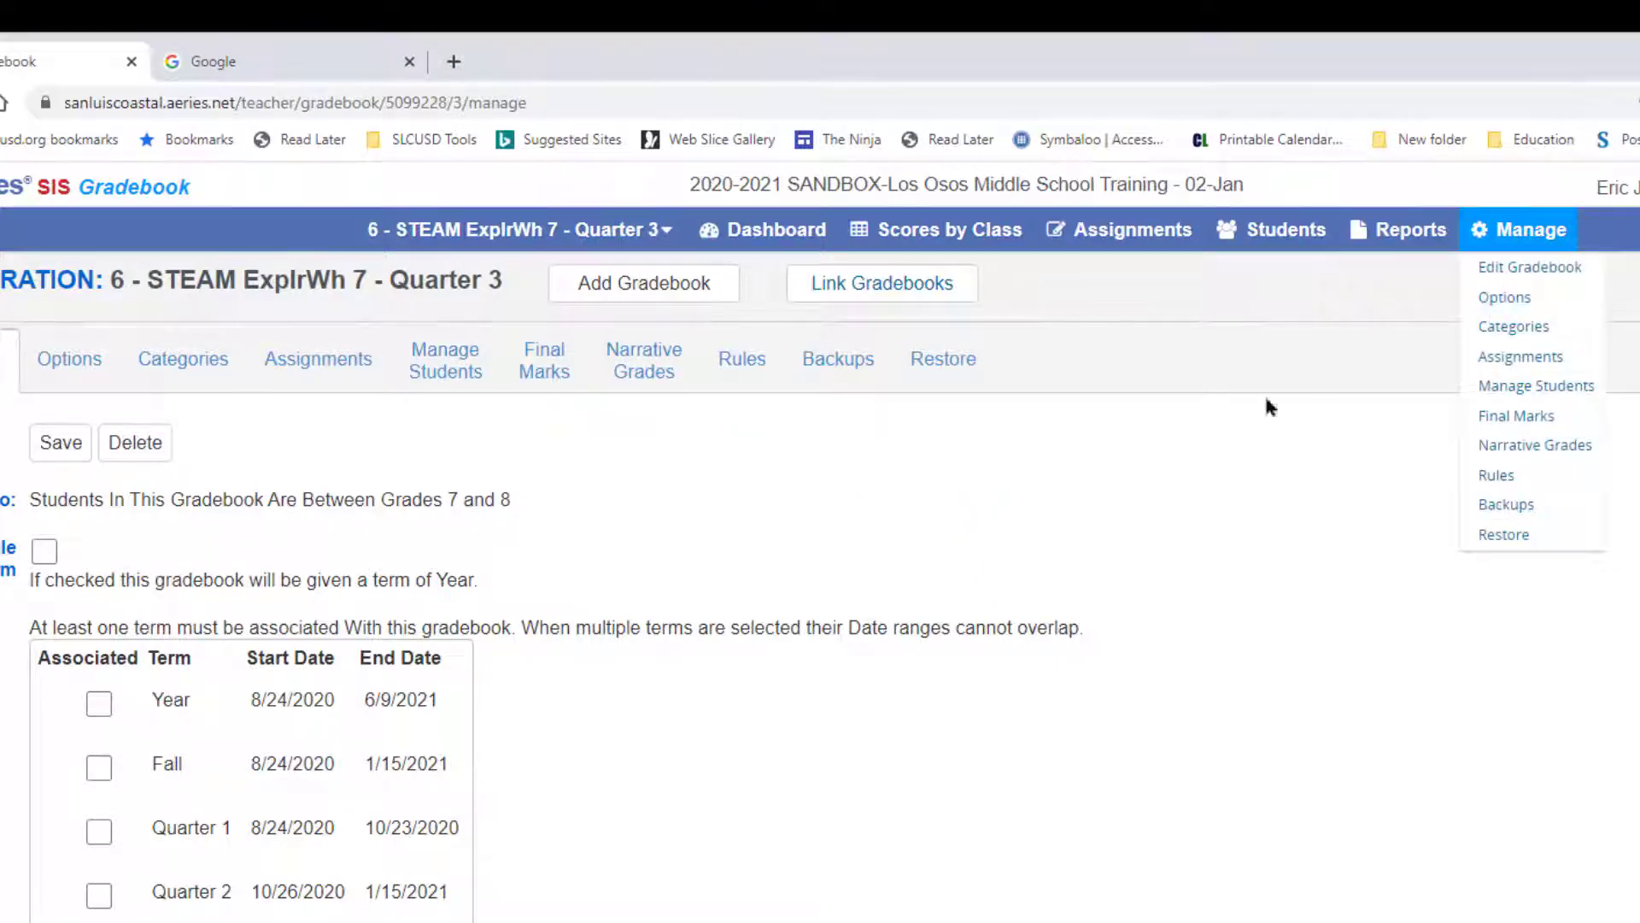
- Return to the gradebook dashboard and expand the Future Terms list
click(771, 244)
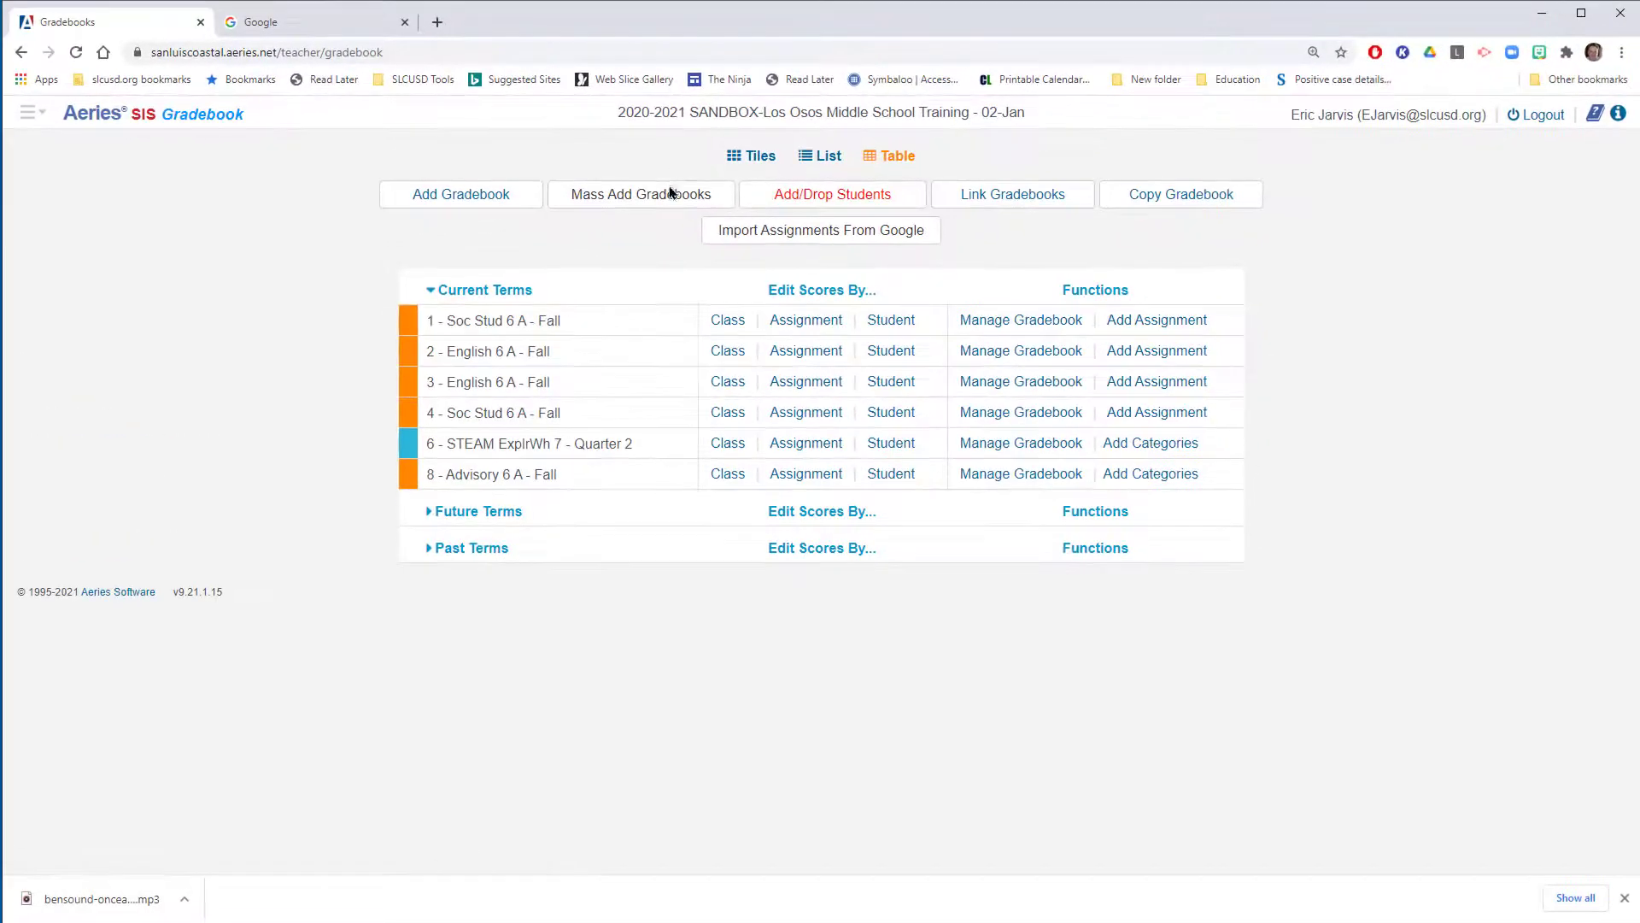
click(429, 515)
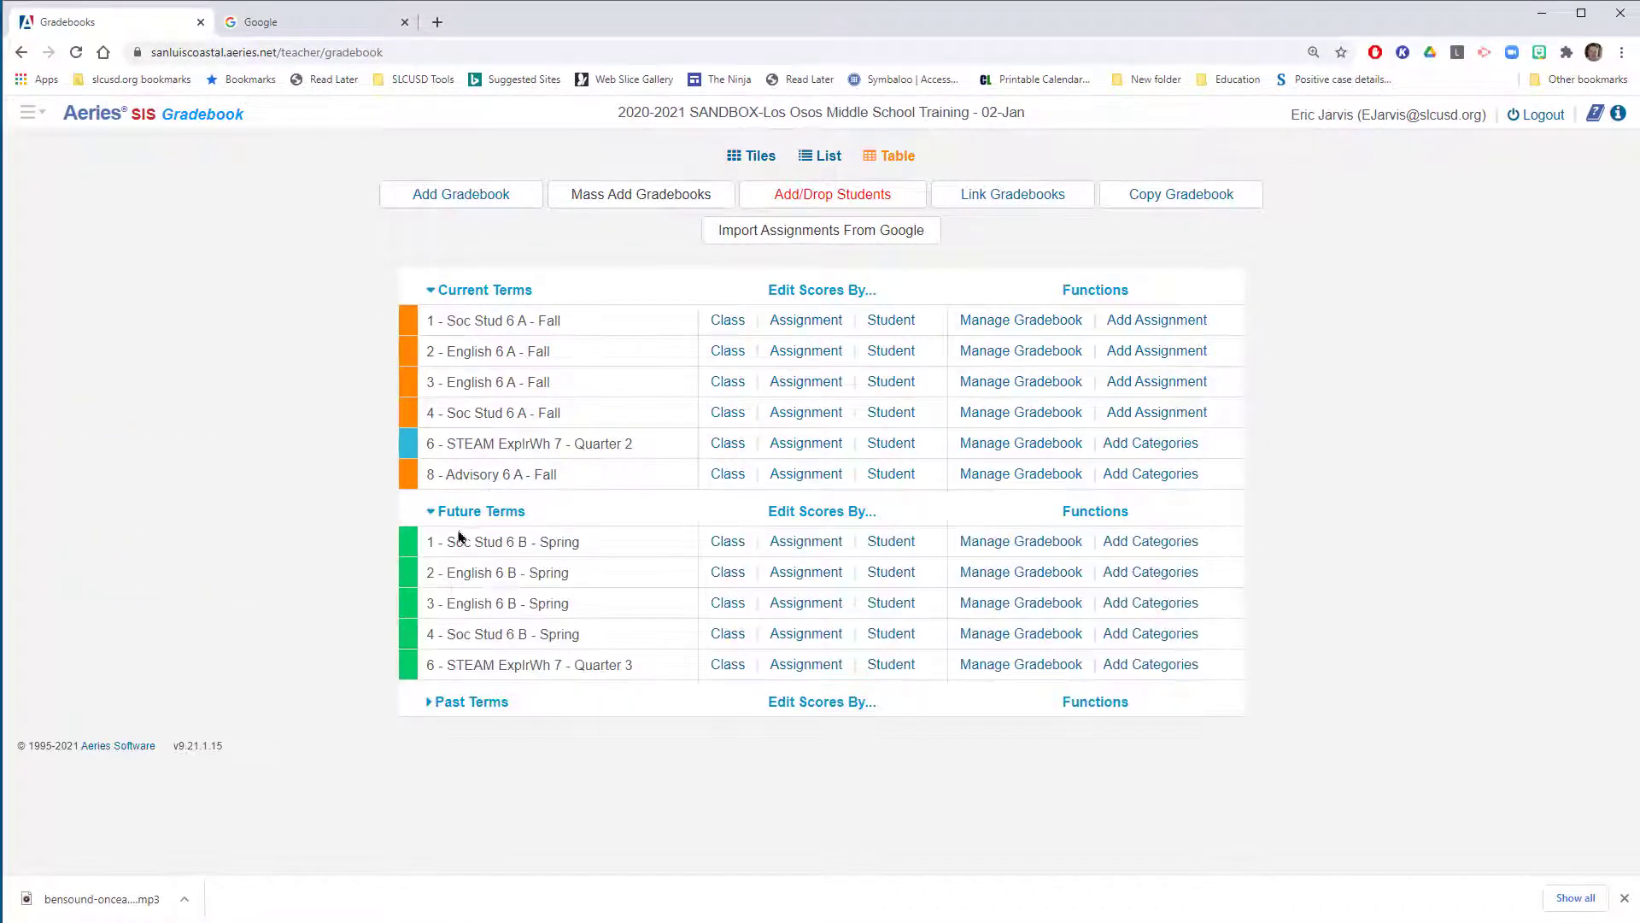
drag(280, 473, 397, 540)
drag(315, 583, 386, 599)
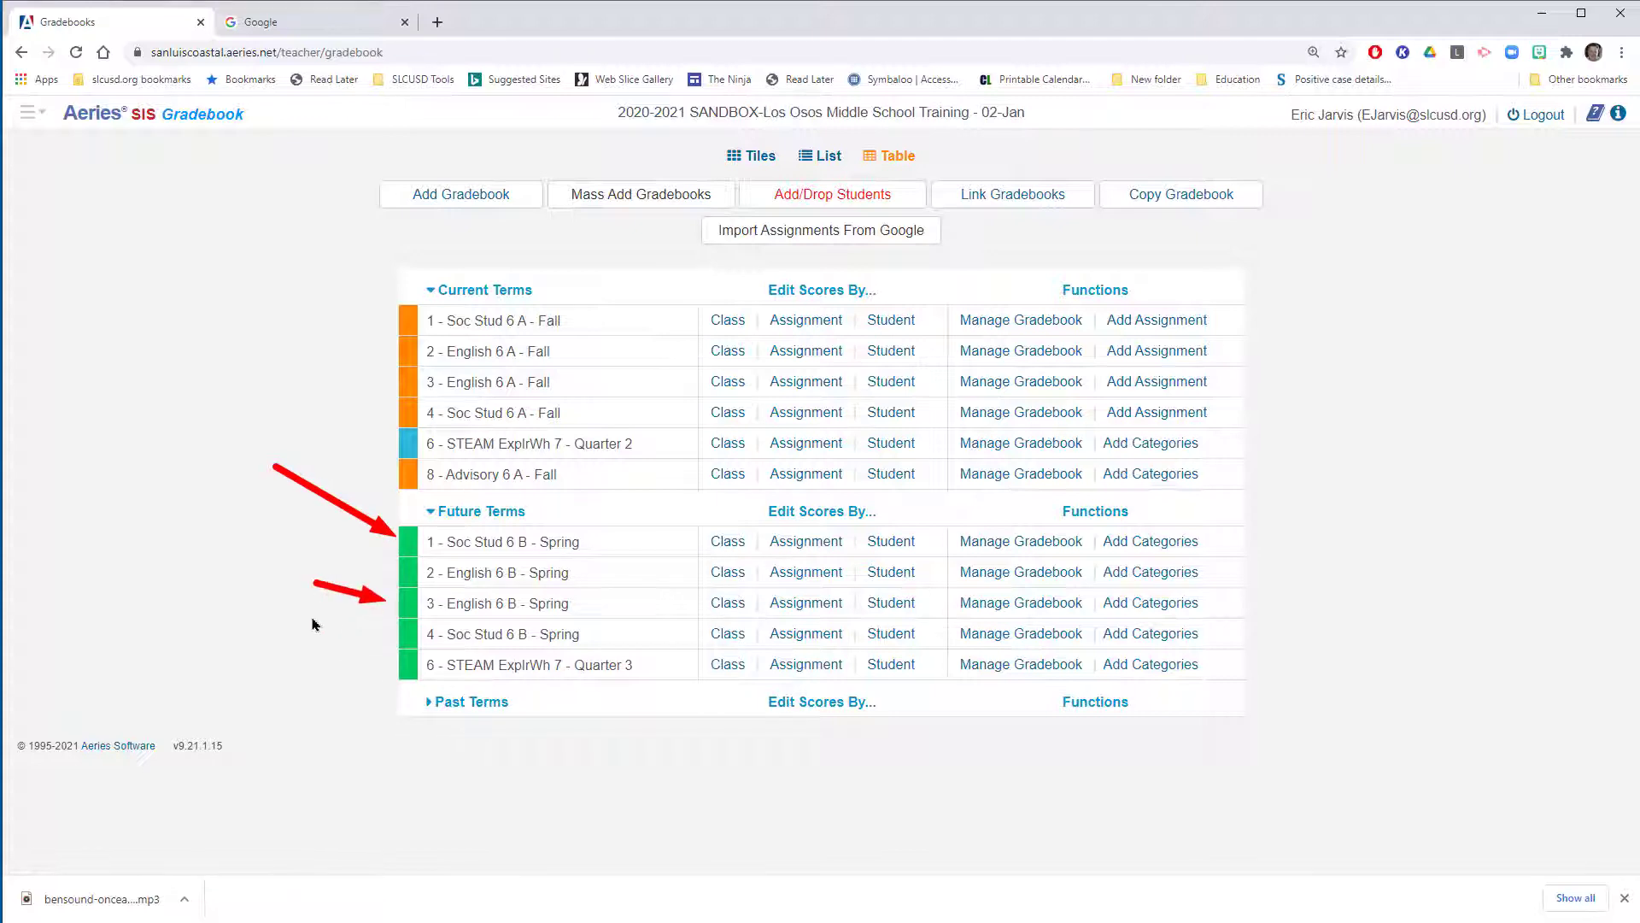
drag(289, 621, 372, 639)
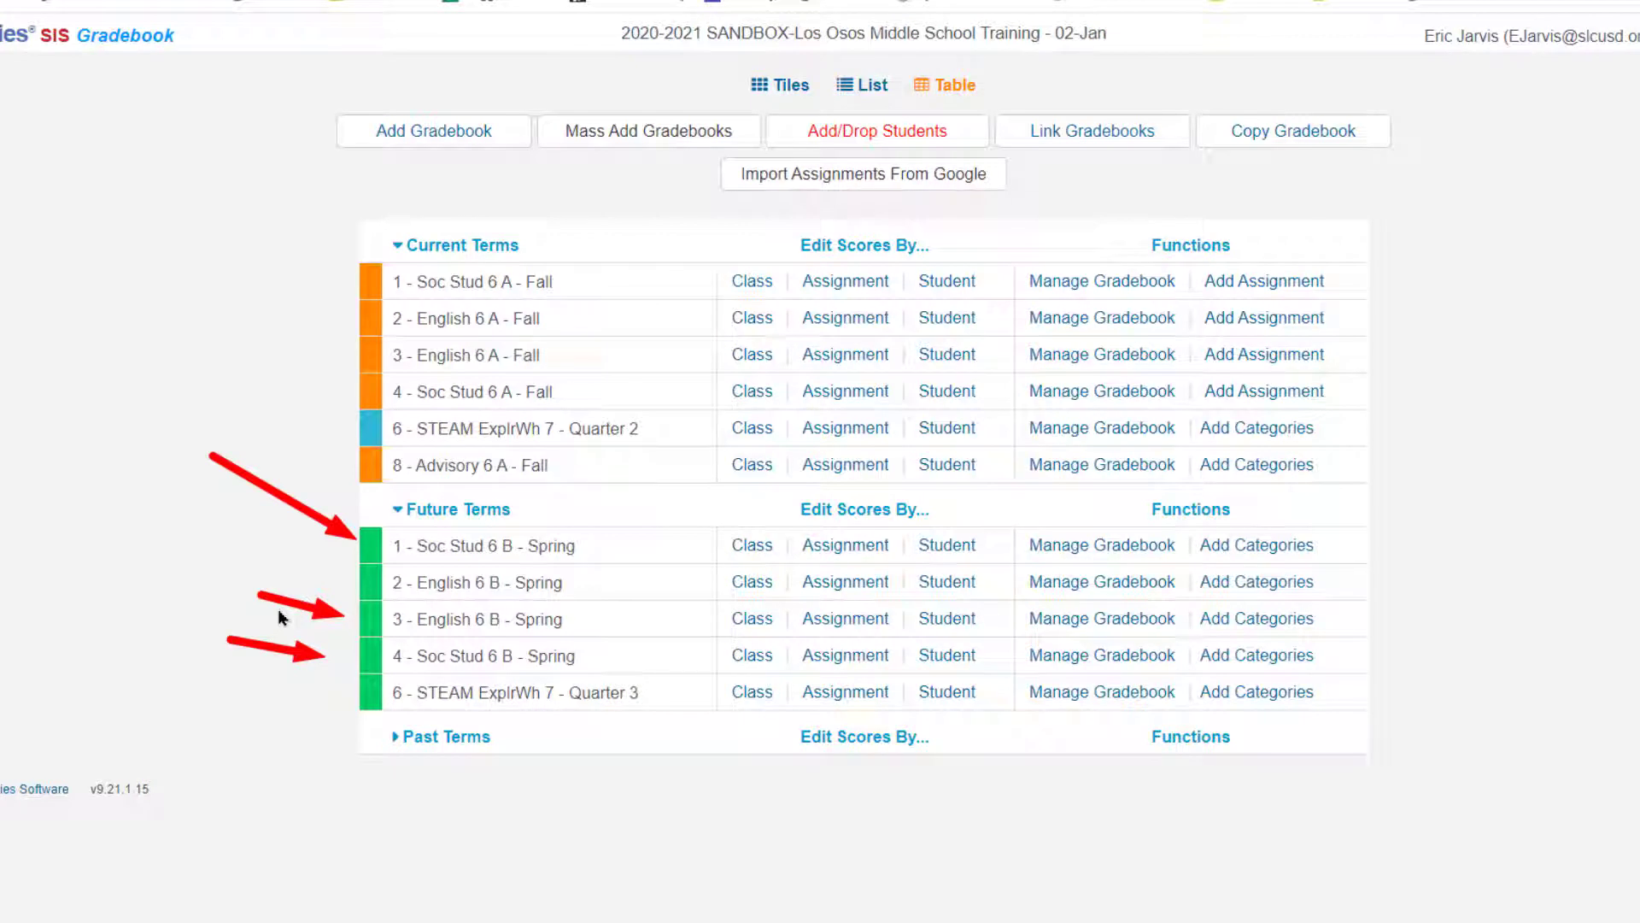
key(Escape)
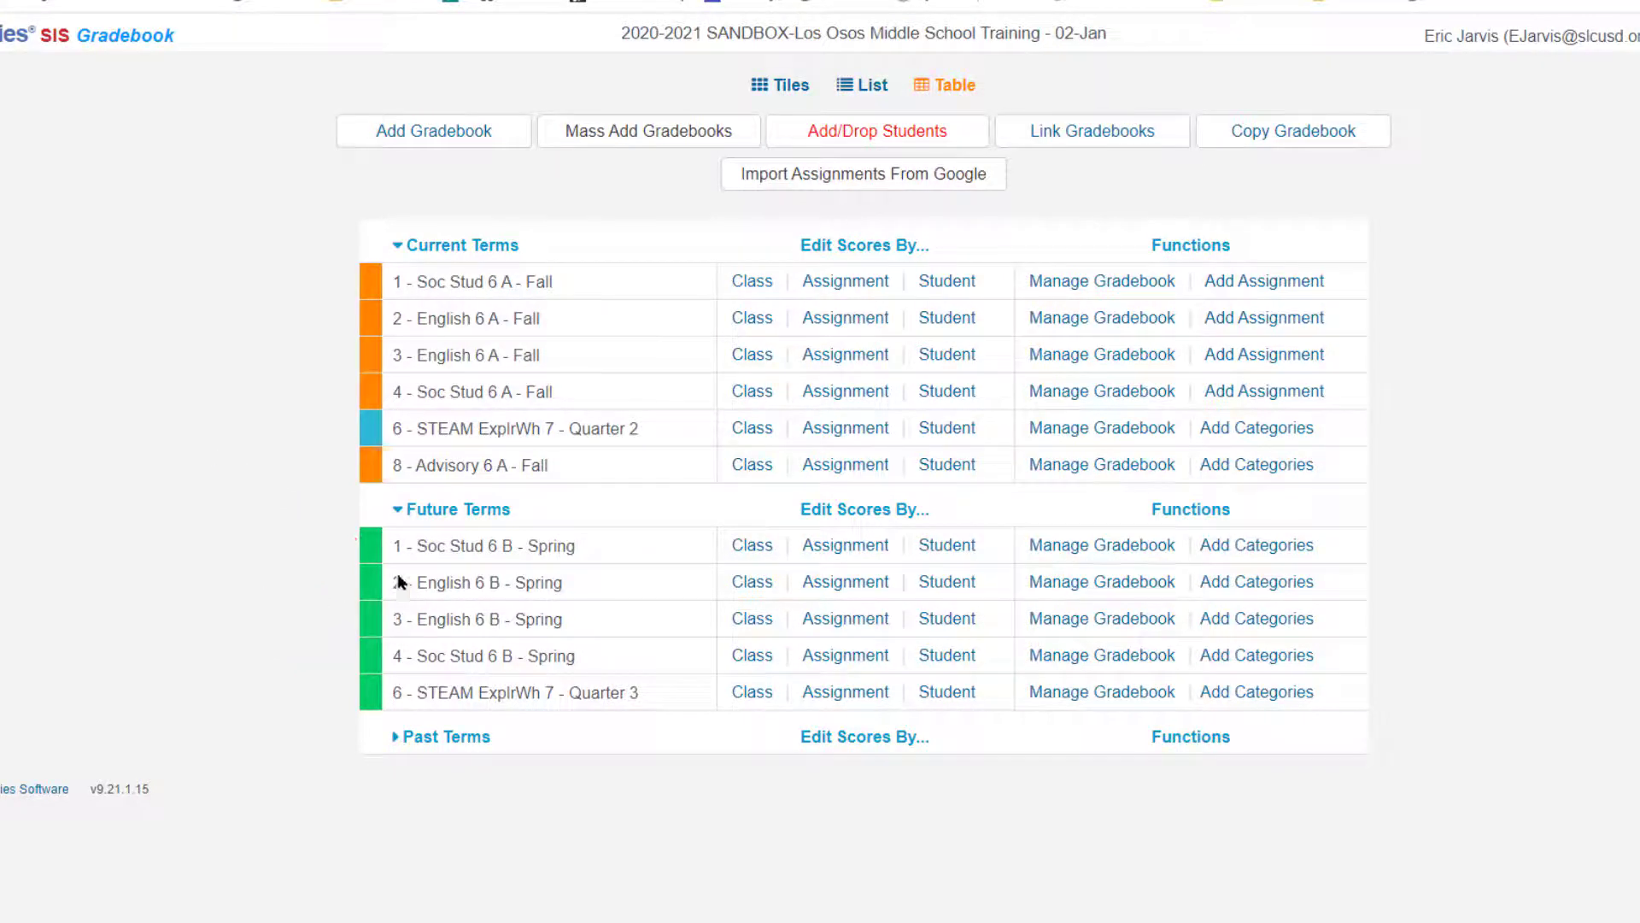
mouse_move(1523, 470)
mouse_down()
mouse_move(1415, 402)
mouse_move(1169, 152)
mouse_up()
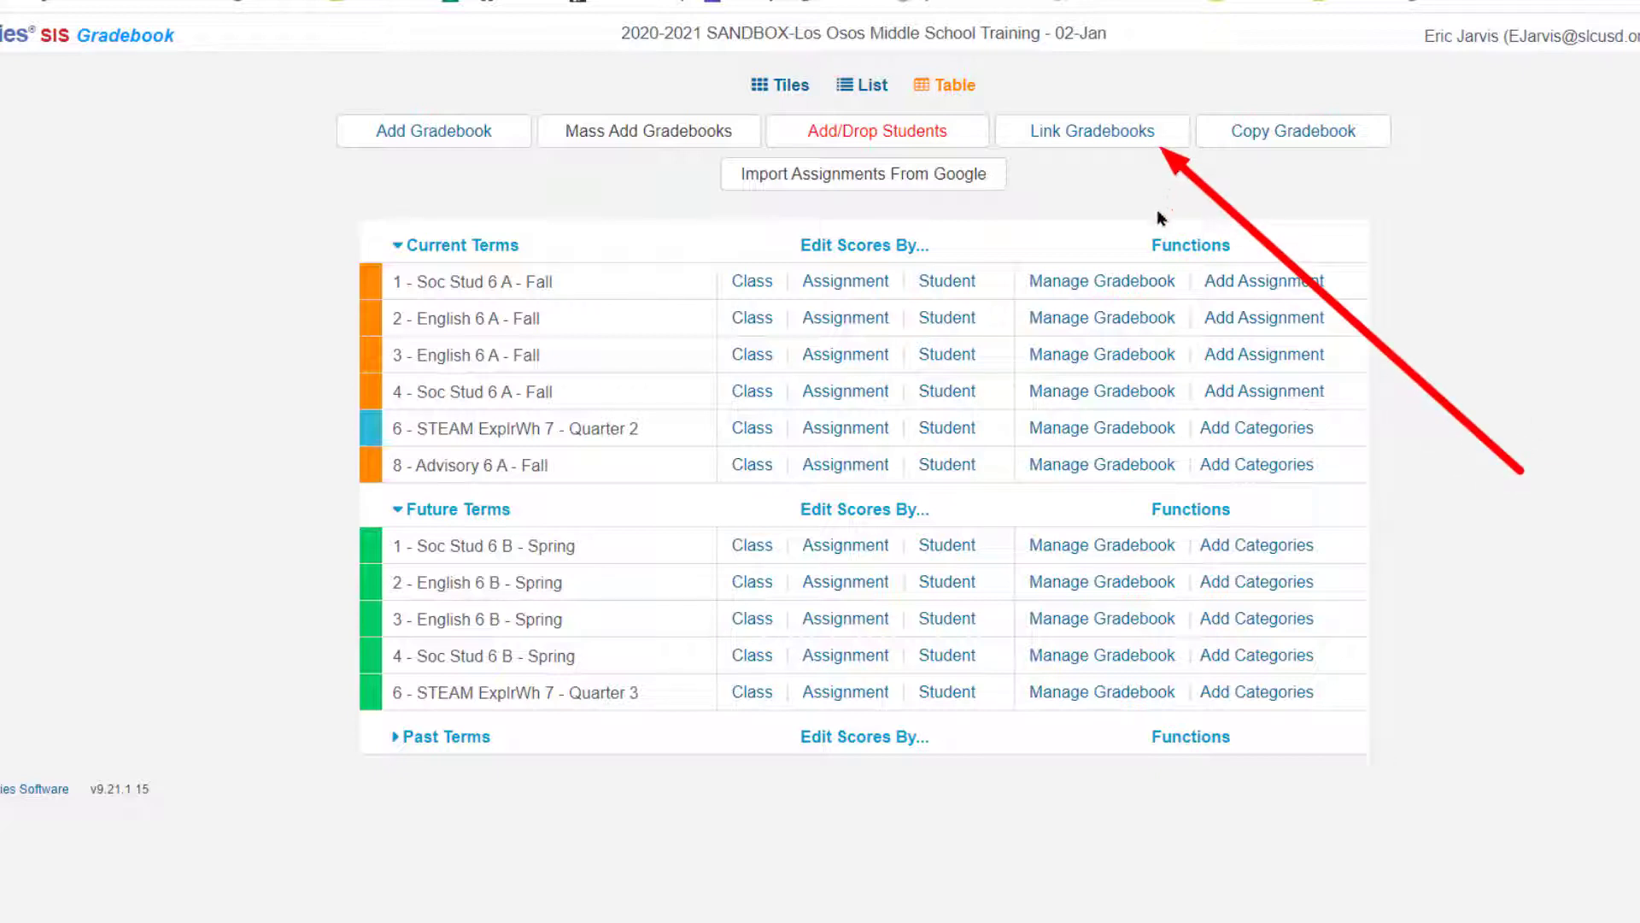
key(Escape)
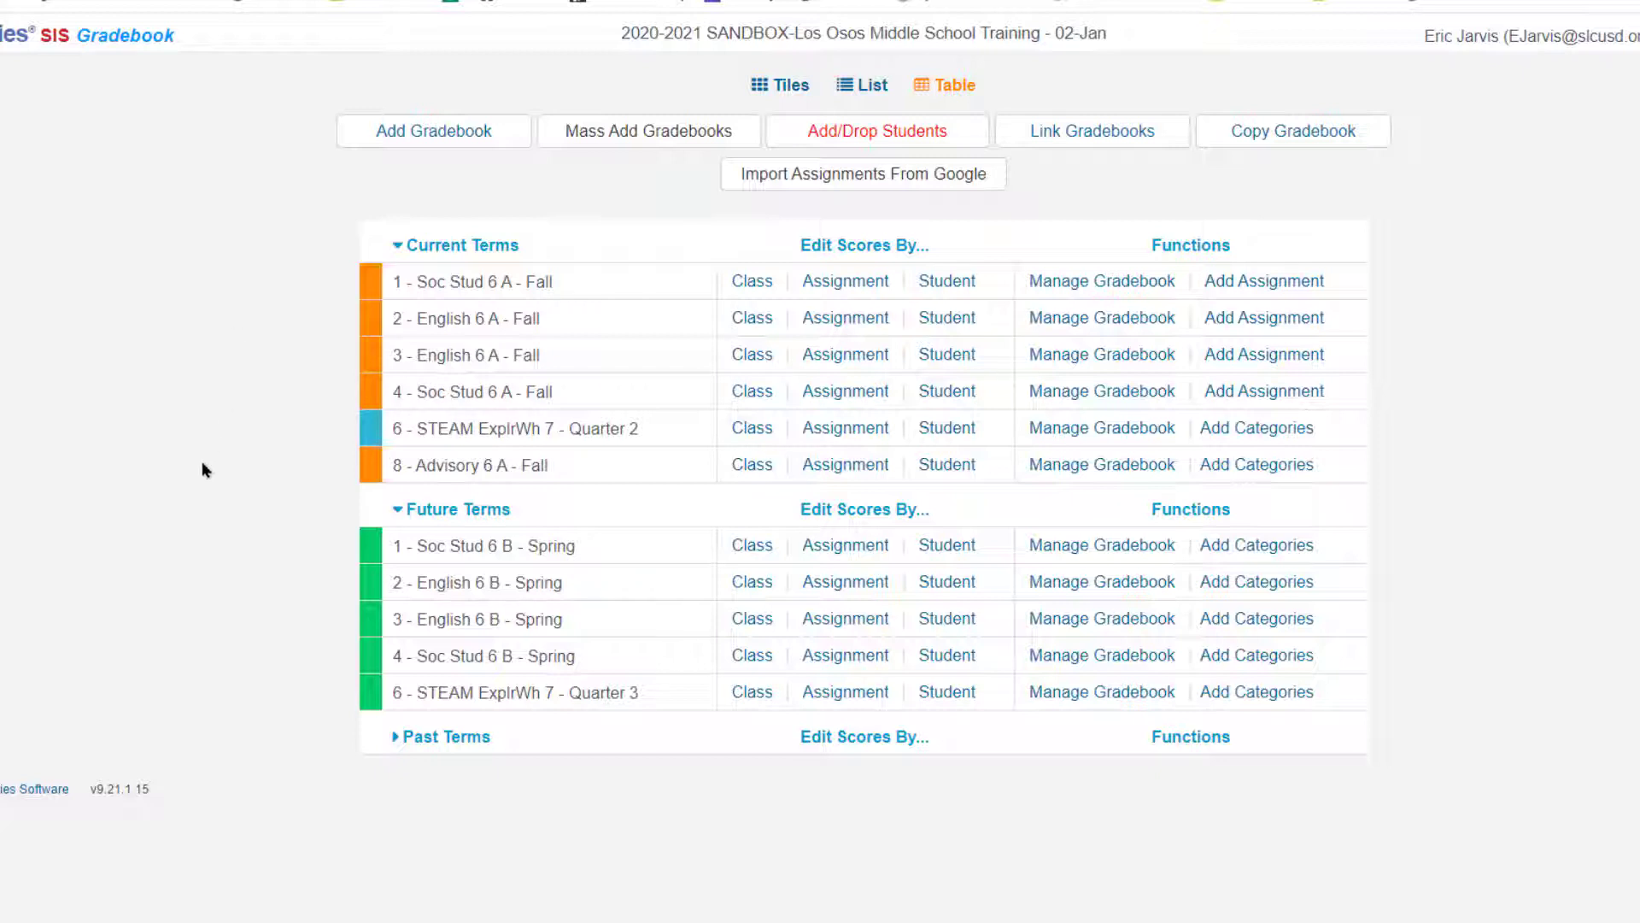
drag(192, 447, 367, 538)
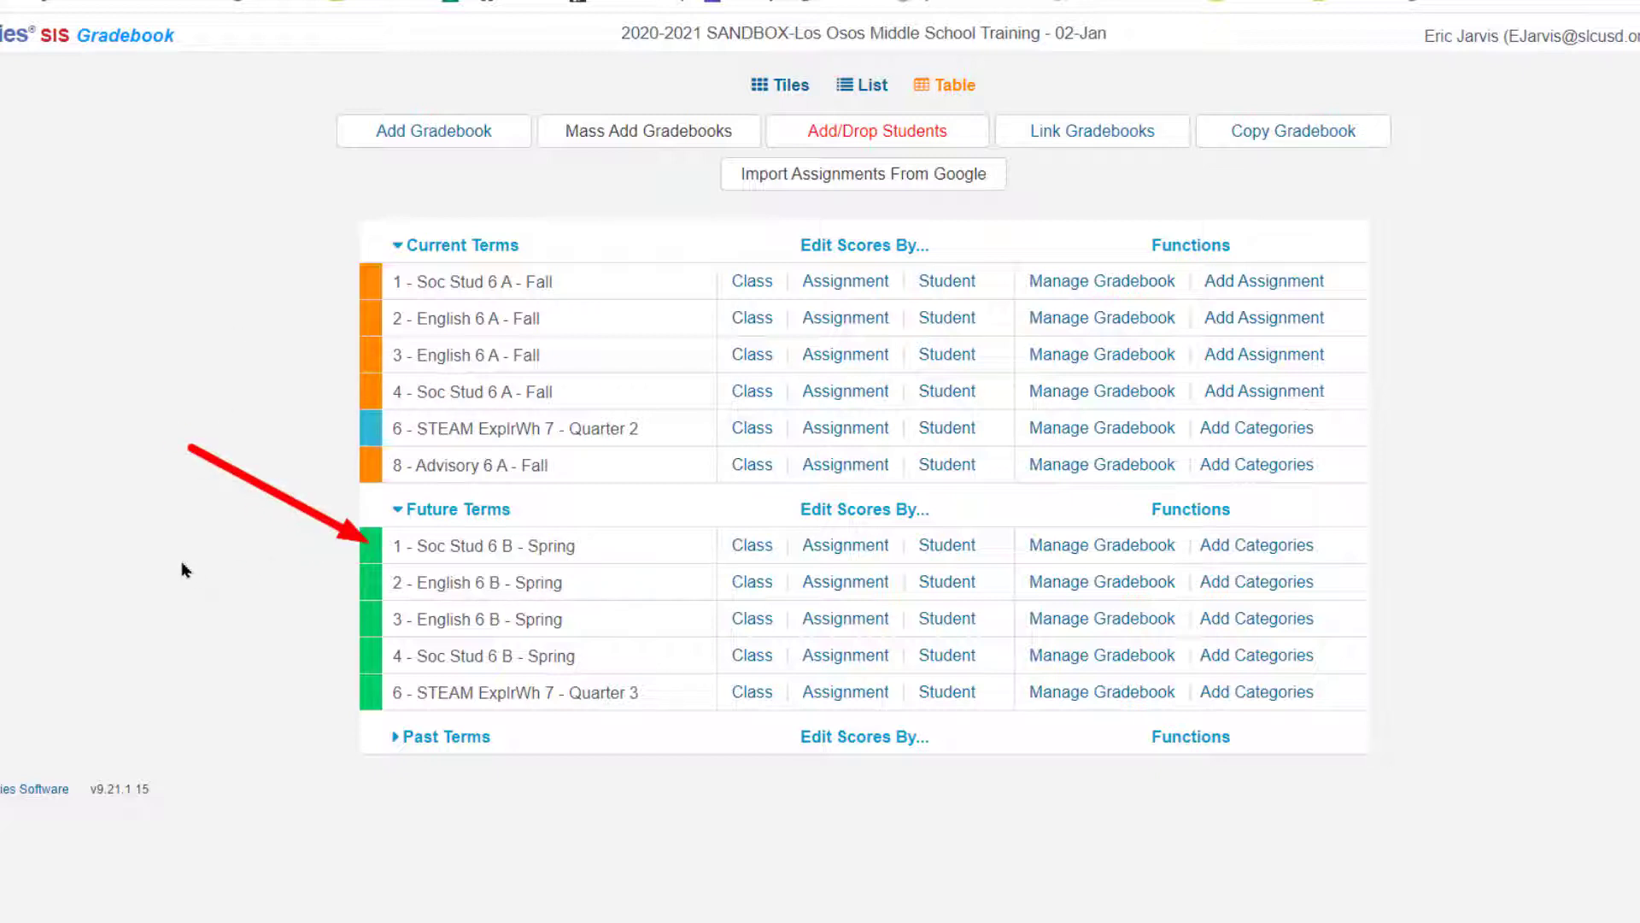
drag(274, 617, 345, 661)
key(Escape)
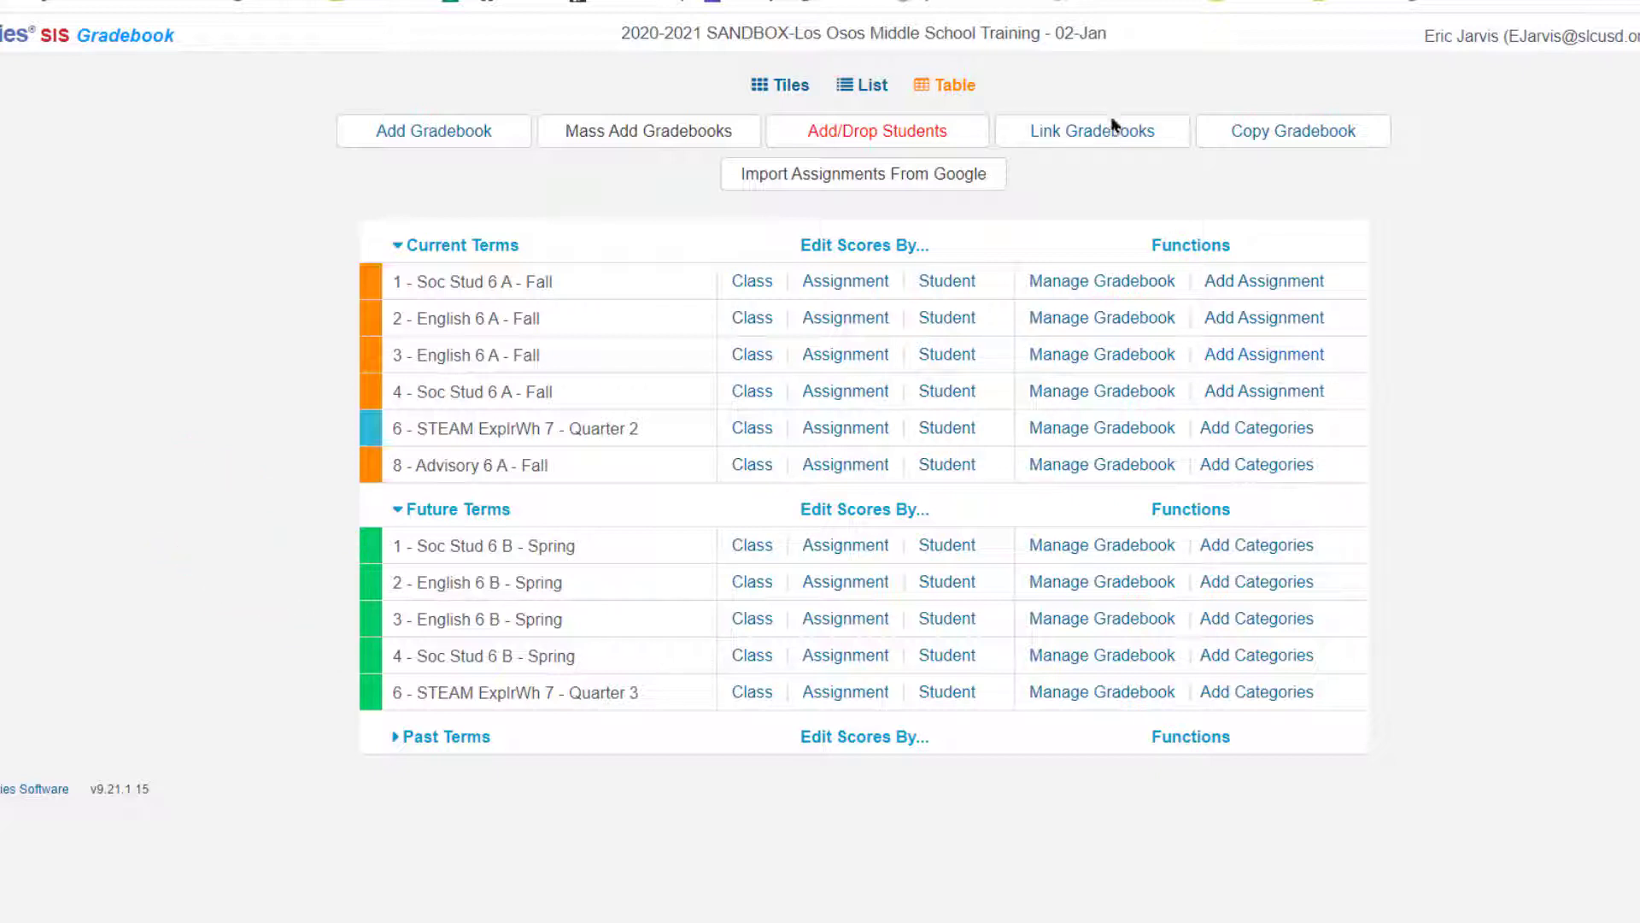
- Open Link Gradebooks and review the ungrouped gradebooks and the existing linked groups
drag(1503, 460, 1179, 177)
click(1136, 147)
scroll(926, 369, down, 3)
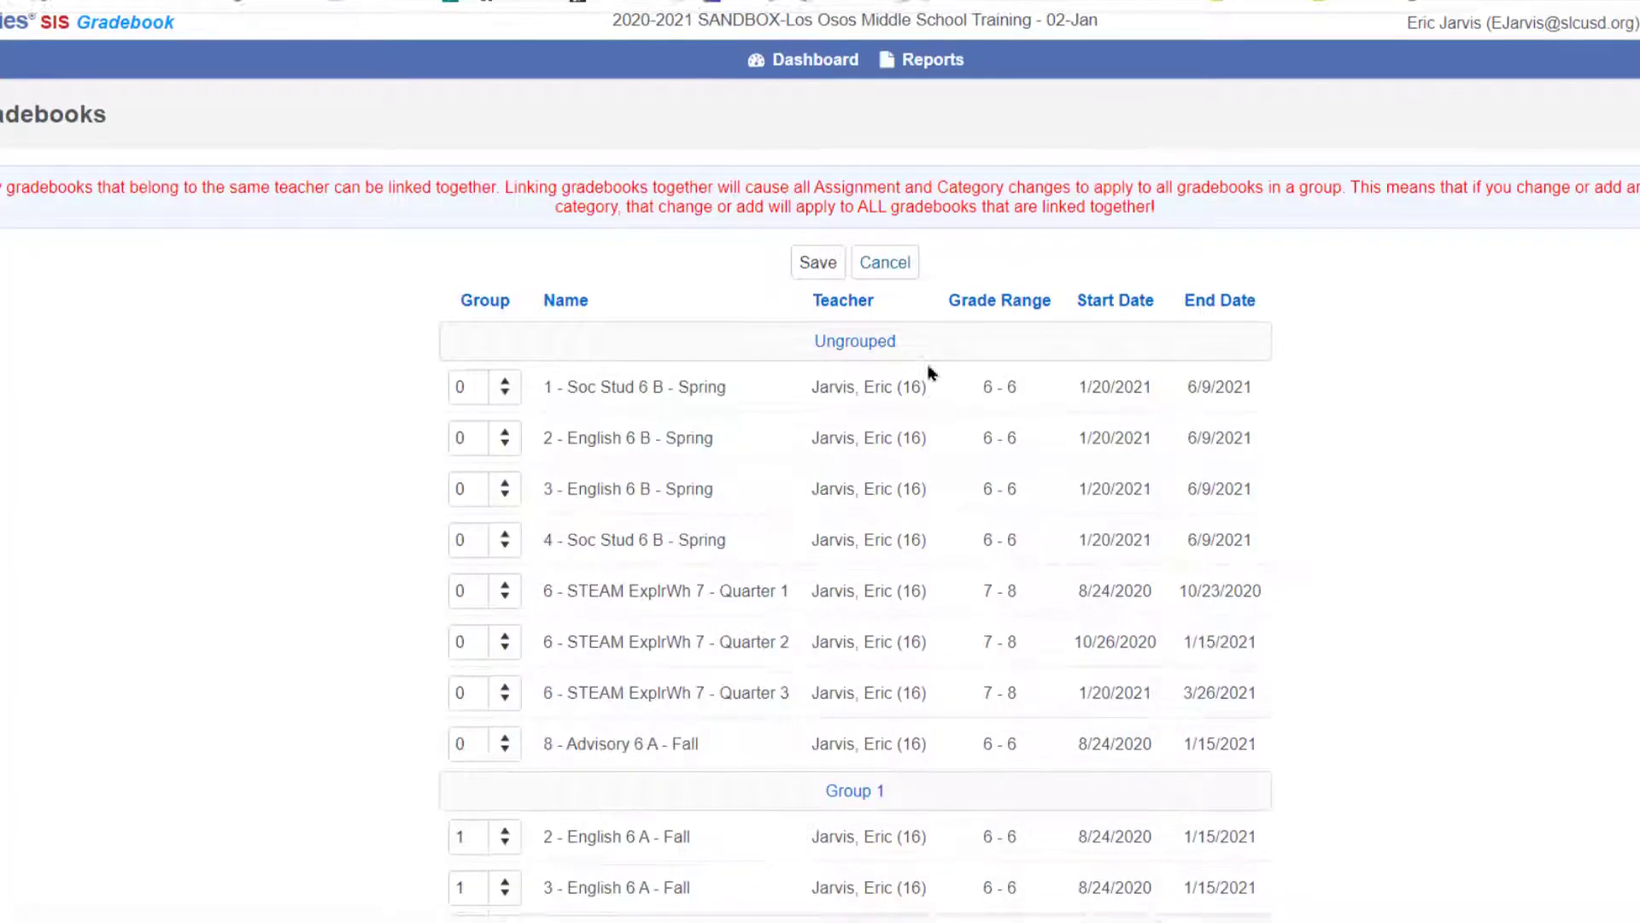
scroll(924, 378, up, 3)
scroll(919, 376, up, 1)
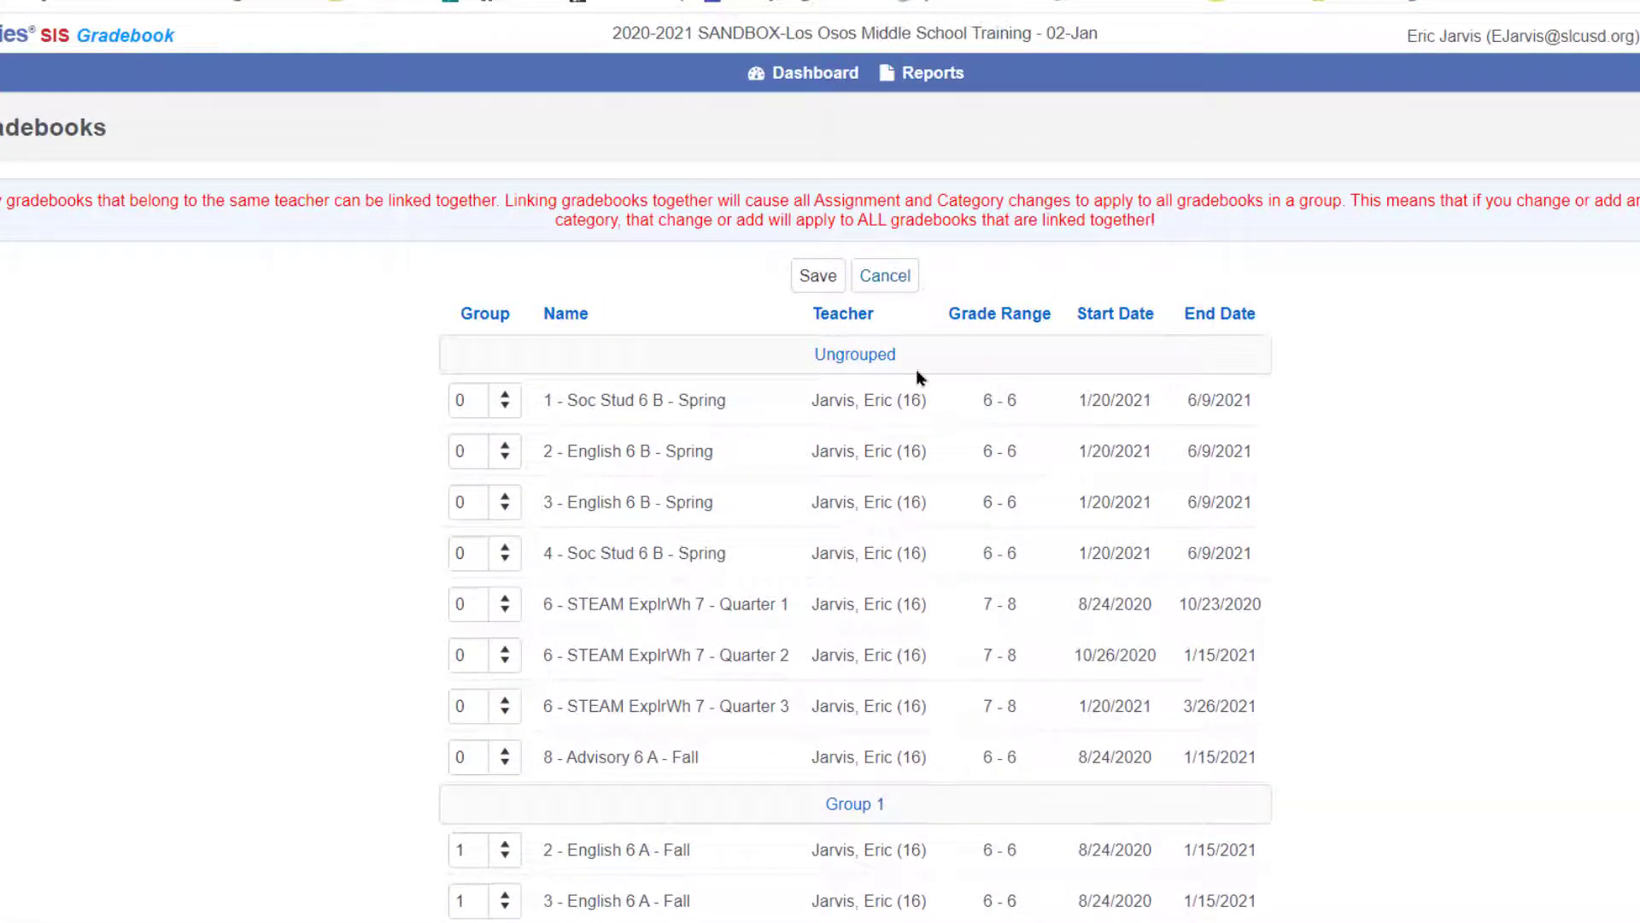
scroll(919, 376, down, 3)
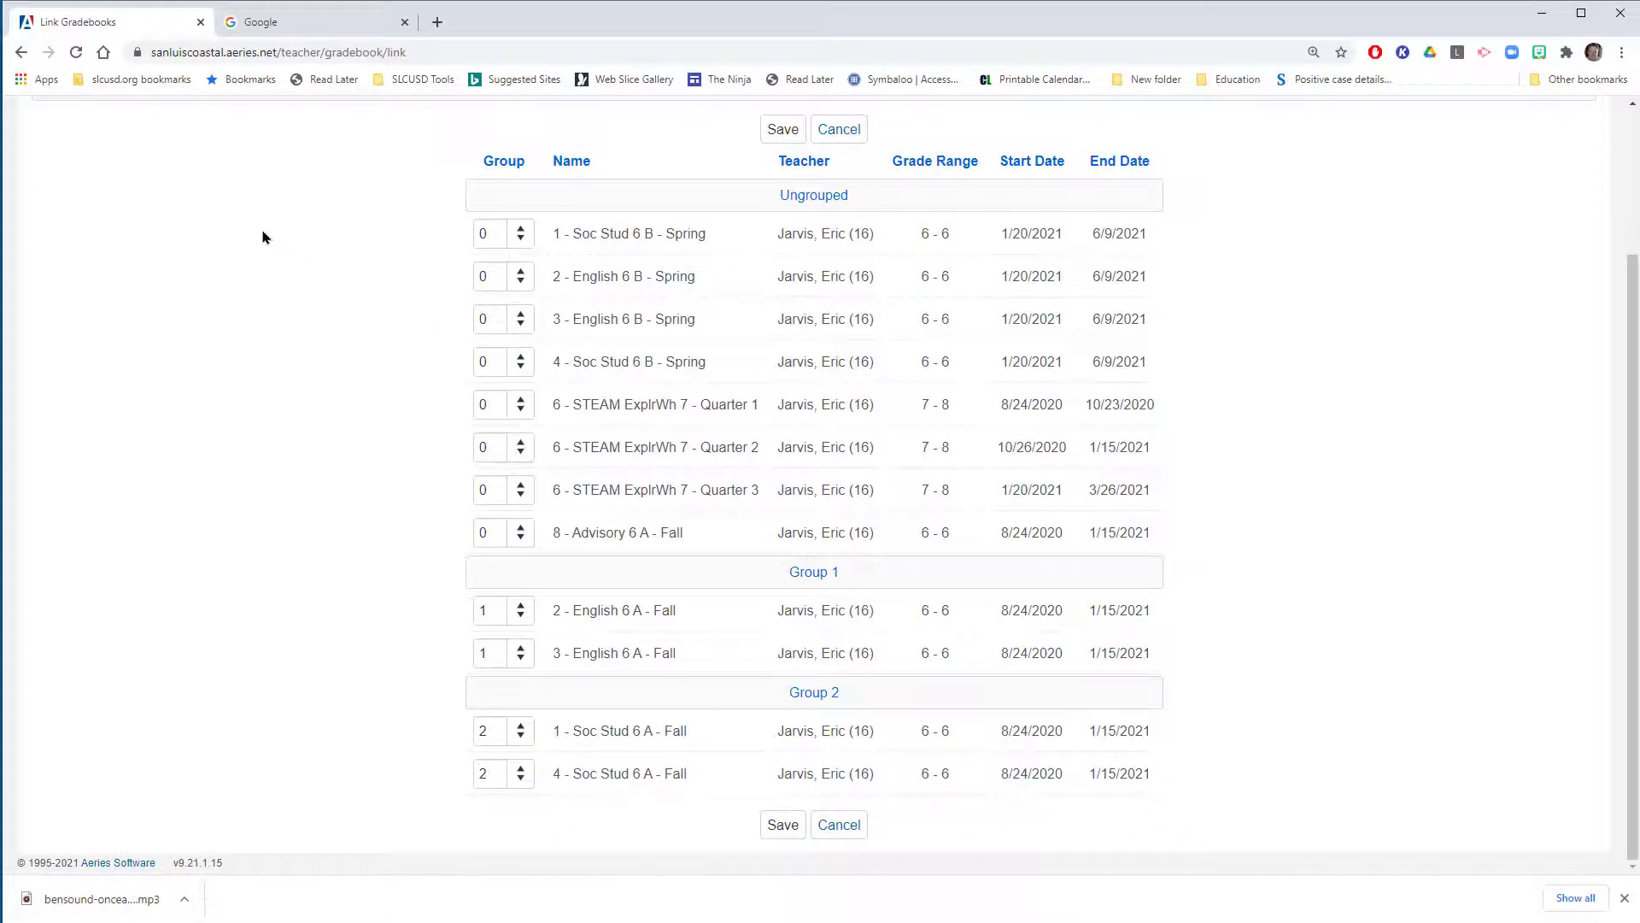
drag(261, 230, 423, 336)
drag(367, 446, 408, 478)
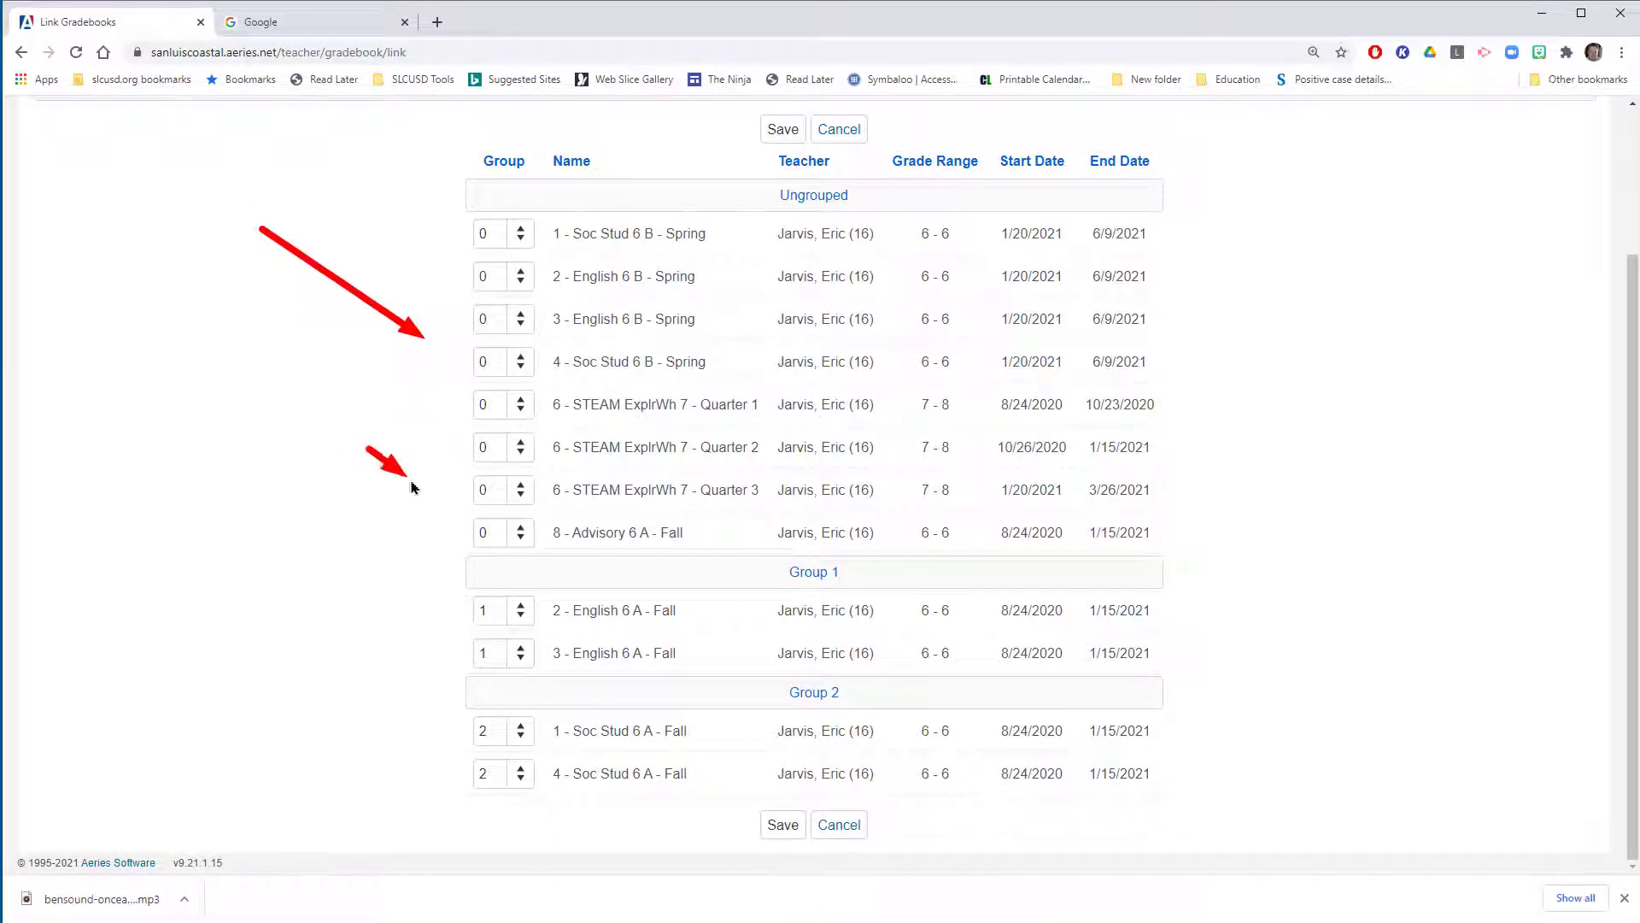
mouse_move(875, 233)
mouse_down()
mouse_move(778, 259)
mouse_move(726, 309)
mouse_up()
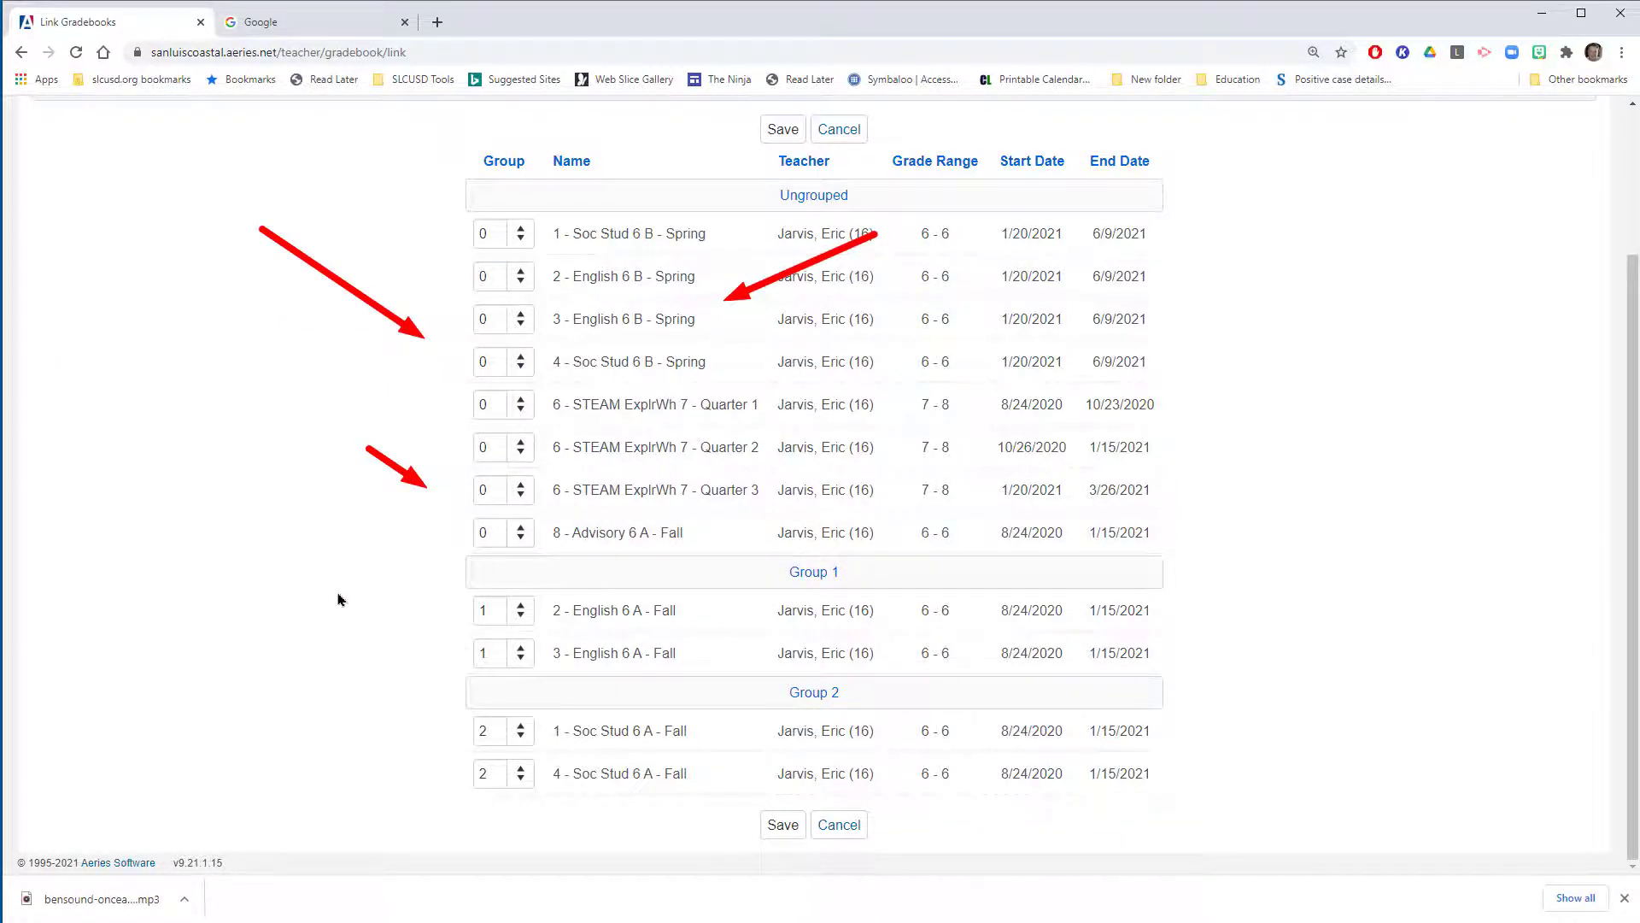
key(Escape)
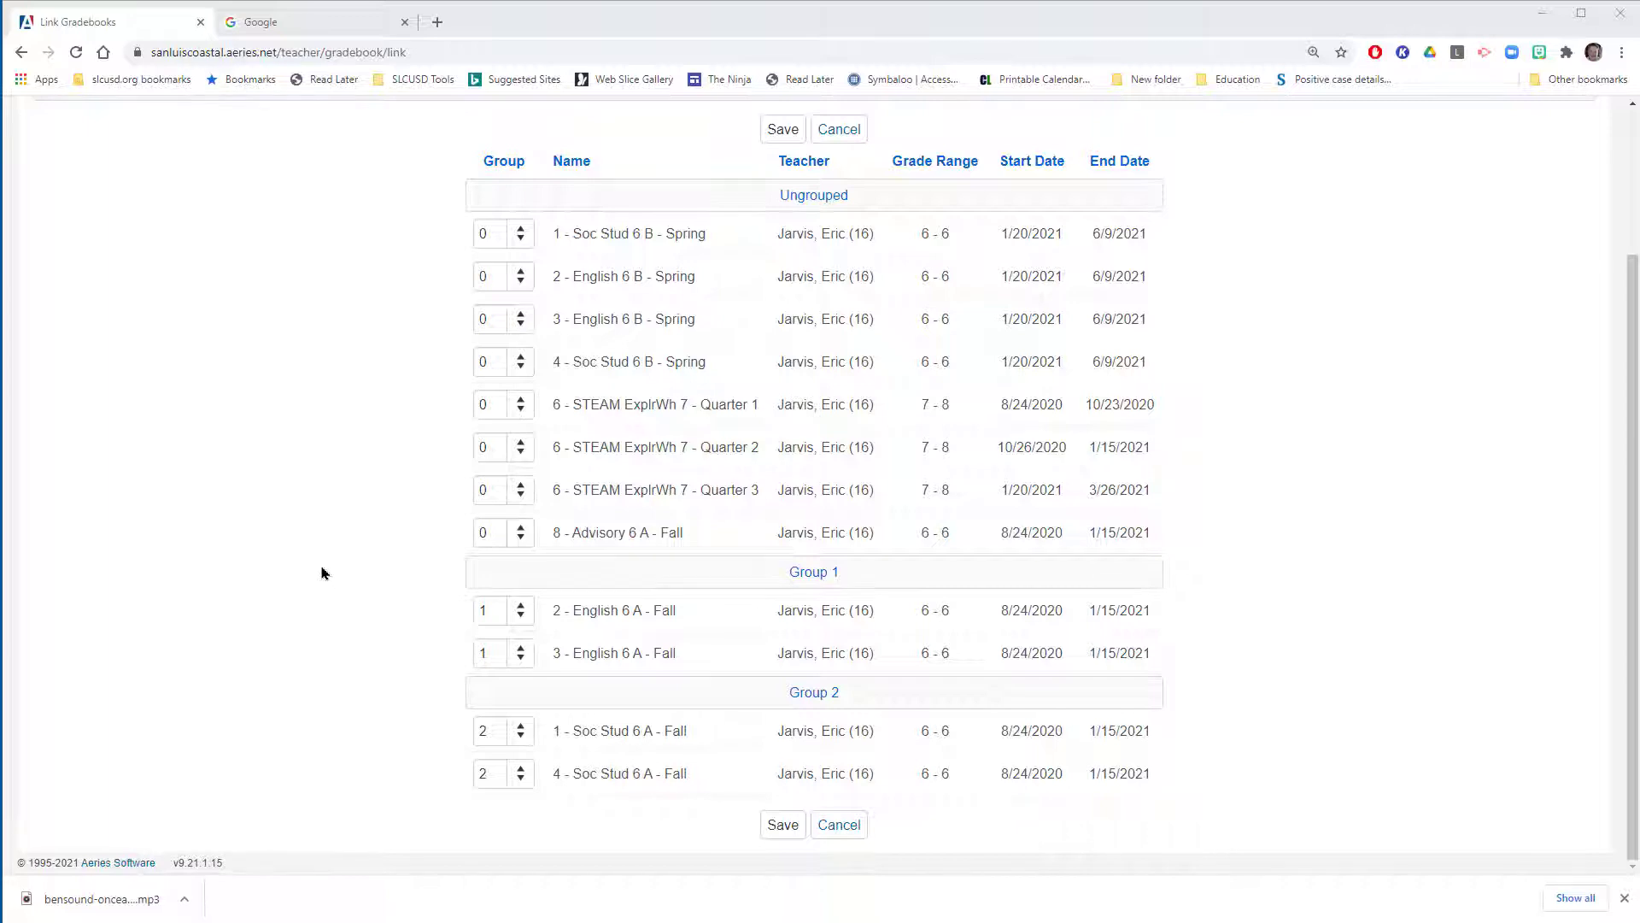
drag(322, 572, 455, 628)
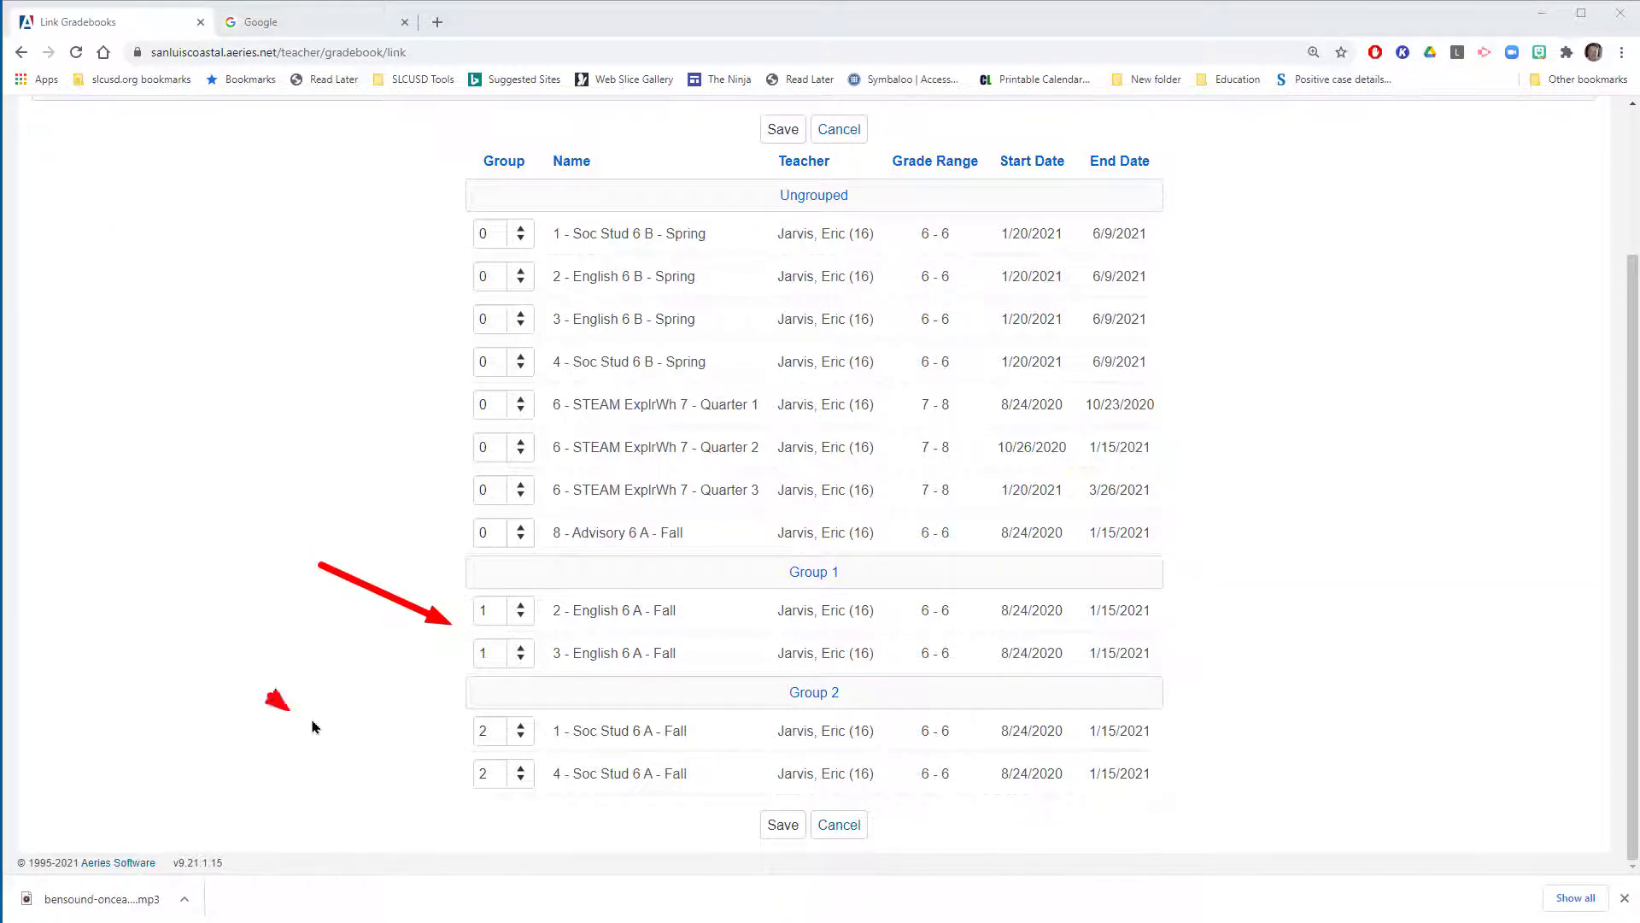
drag(312, 726, 431, 748)
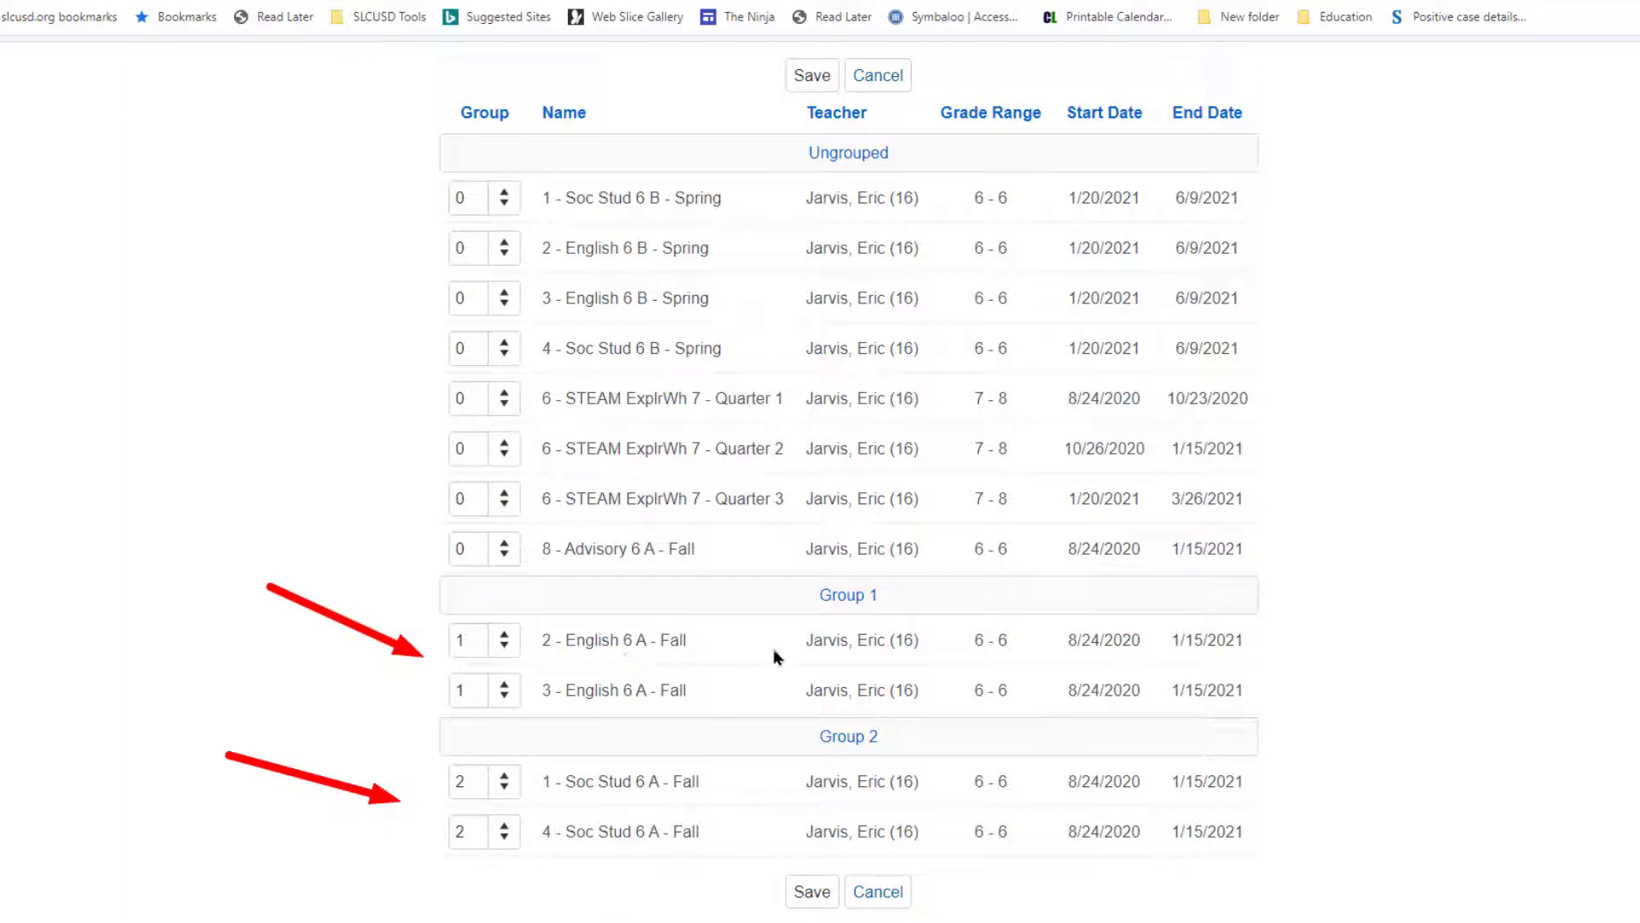
drag(777, 651, 695, 676)
drag(801, 755, 702, 810)
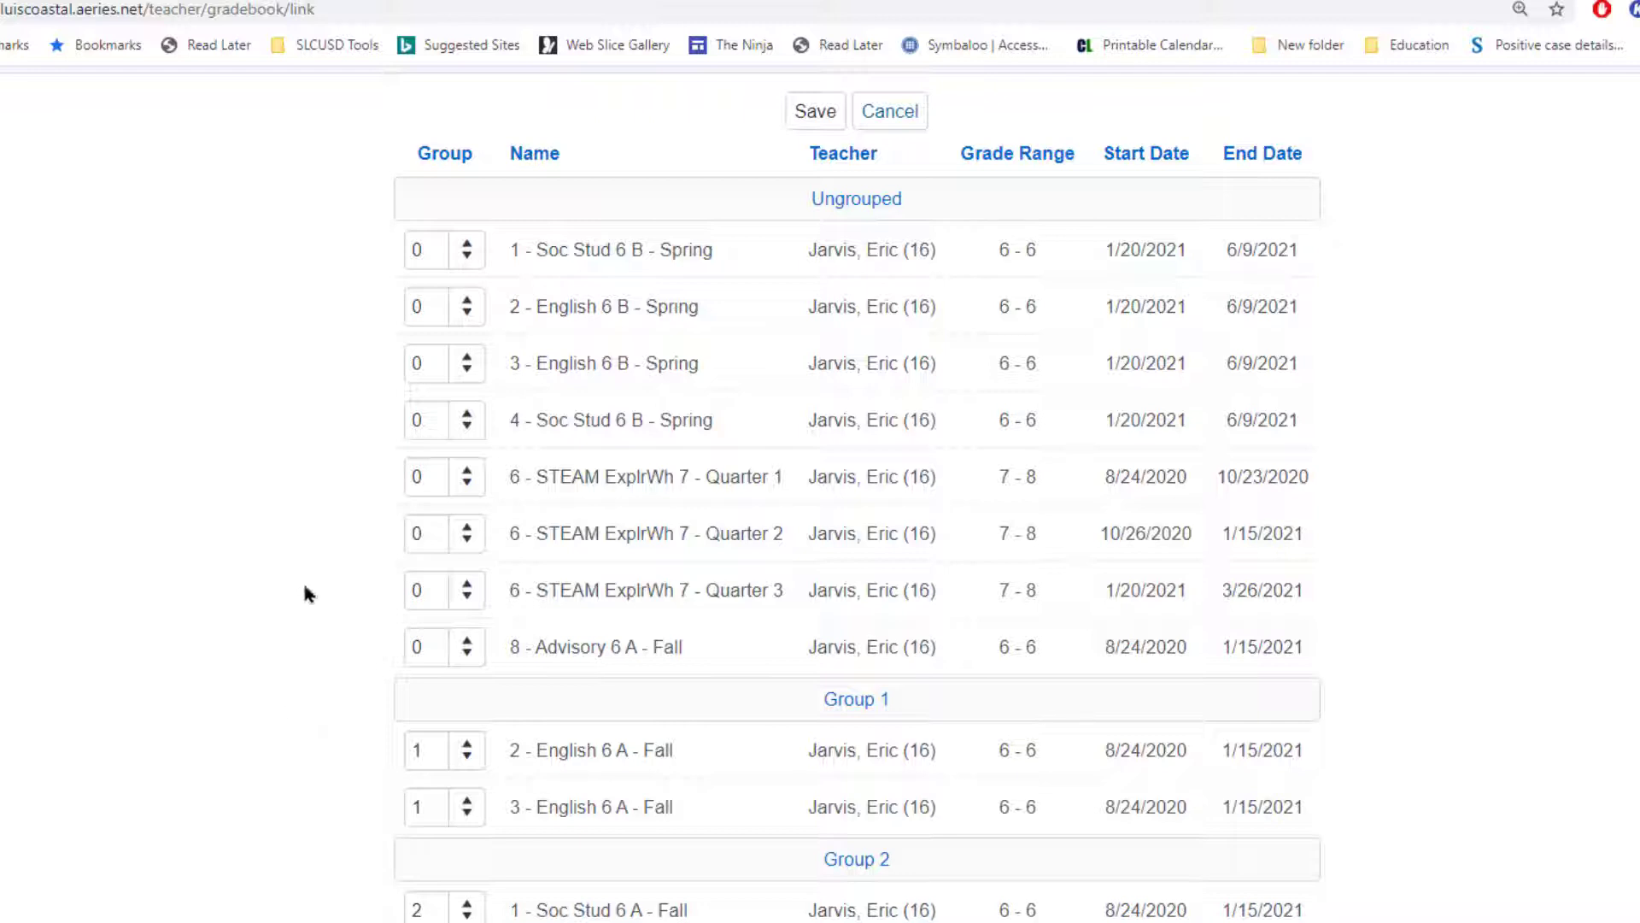
- Assign the period 2 and period 3 English 6 B Spring gradebooks to link group 3
click(468, 299)
click(468, 299)
click(467, 301)
click(466, 313)
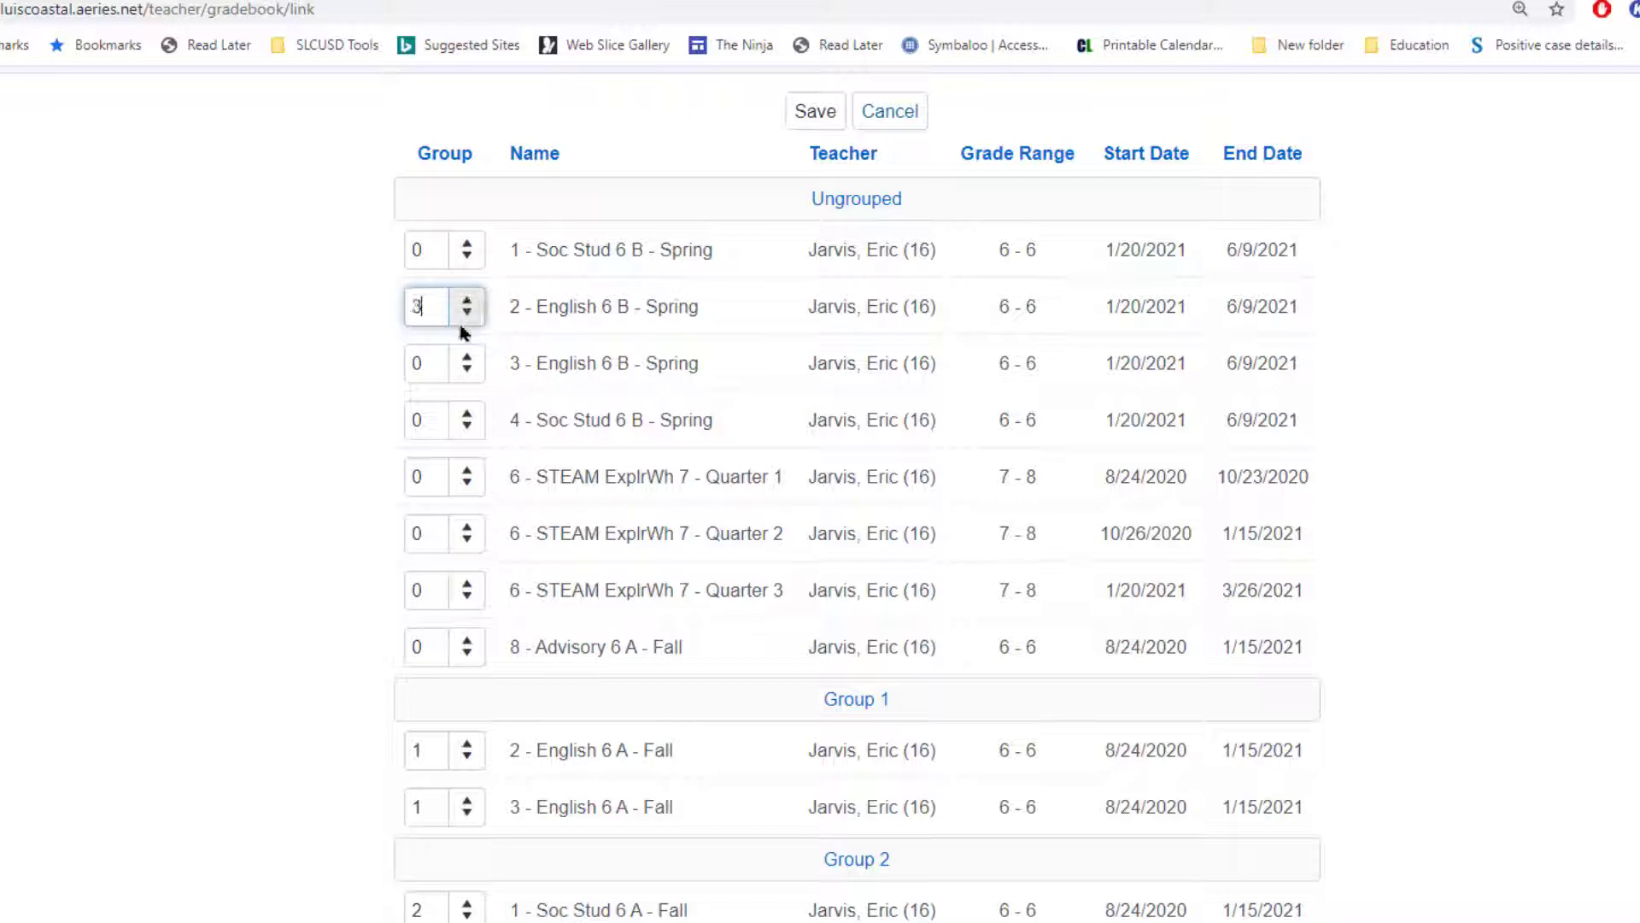
drag(429, 364, 304, 359)
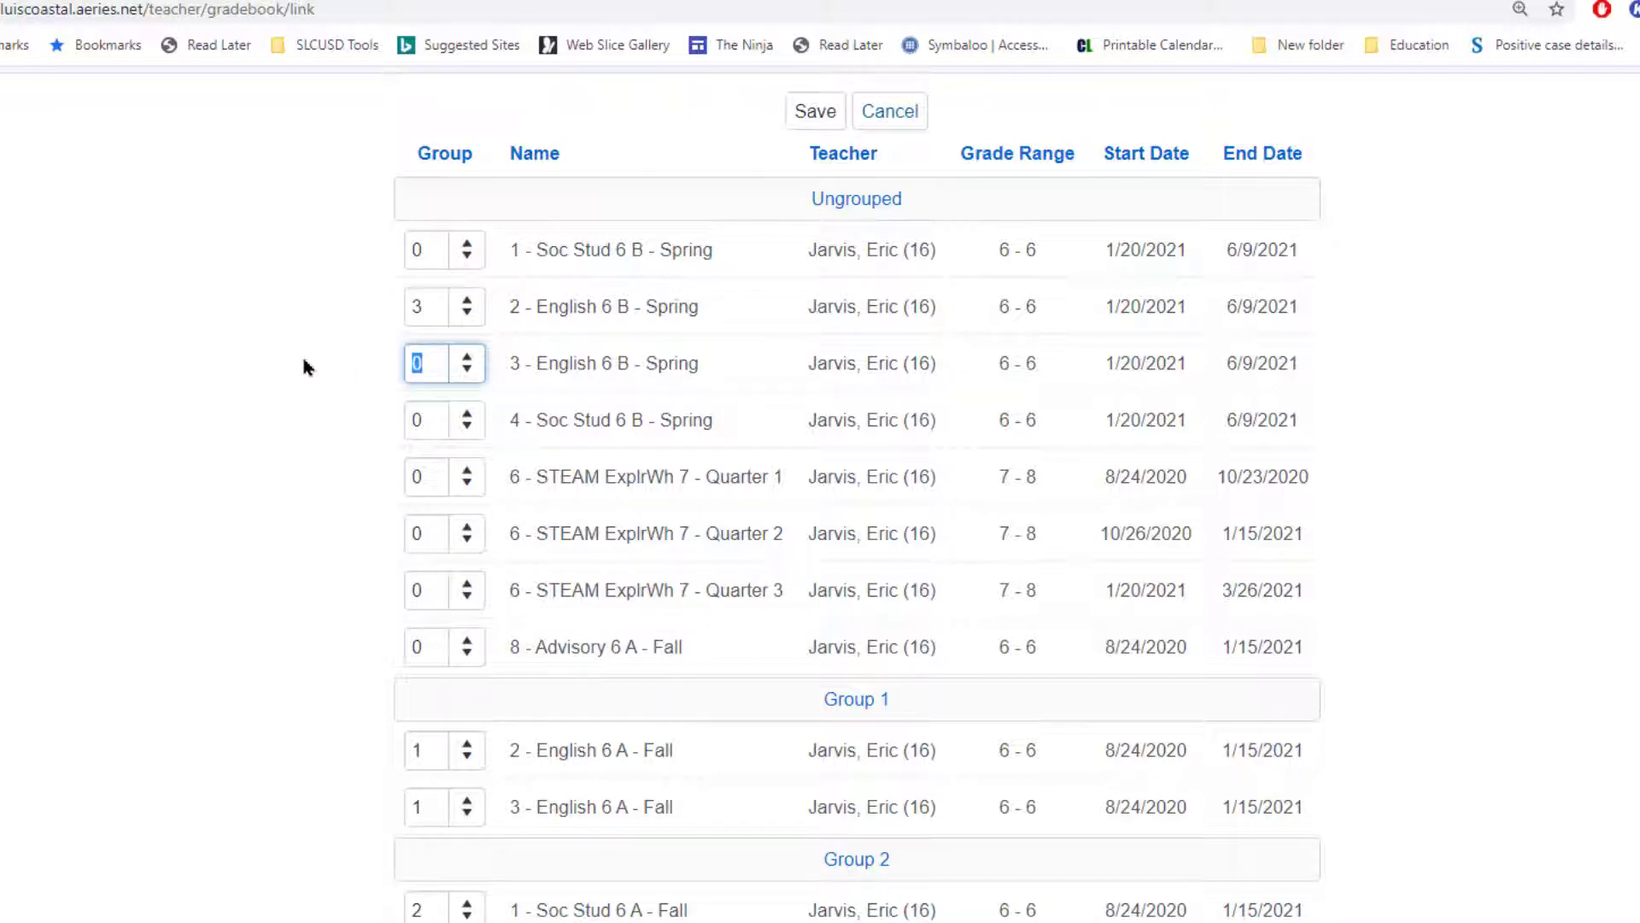
text(3)
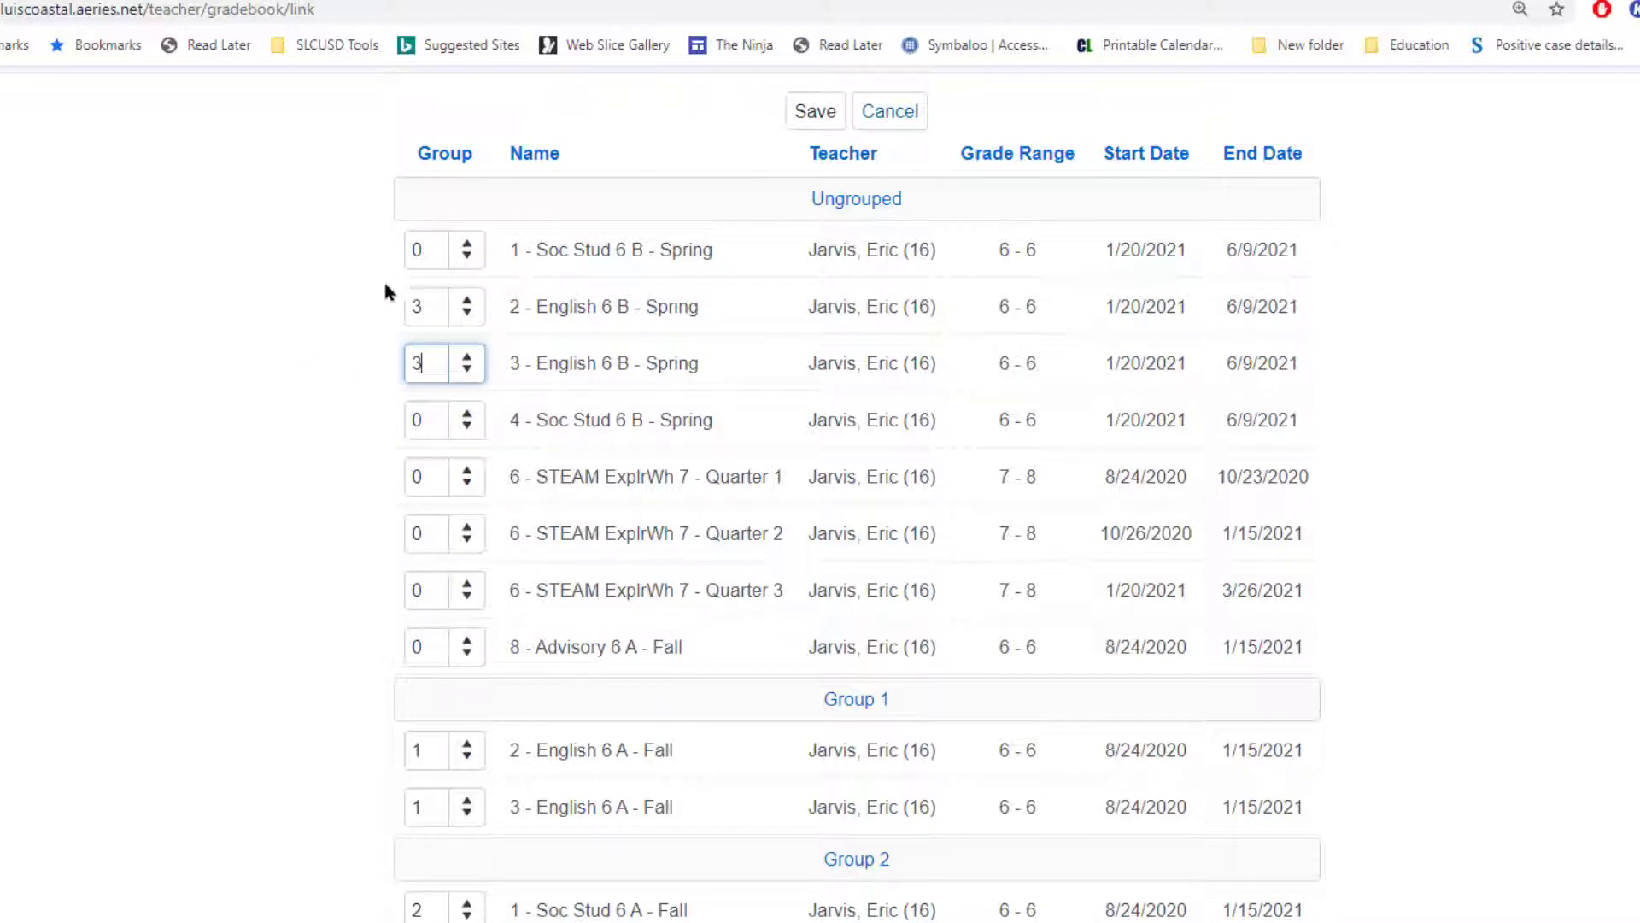
- Assign the period 1 and period 4 Soc Stud 6 B Spring gradebooks to link group 4 and save the gradebook links
double_click(423, 258)
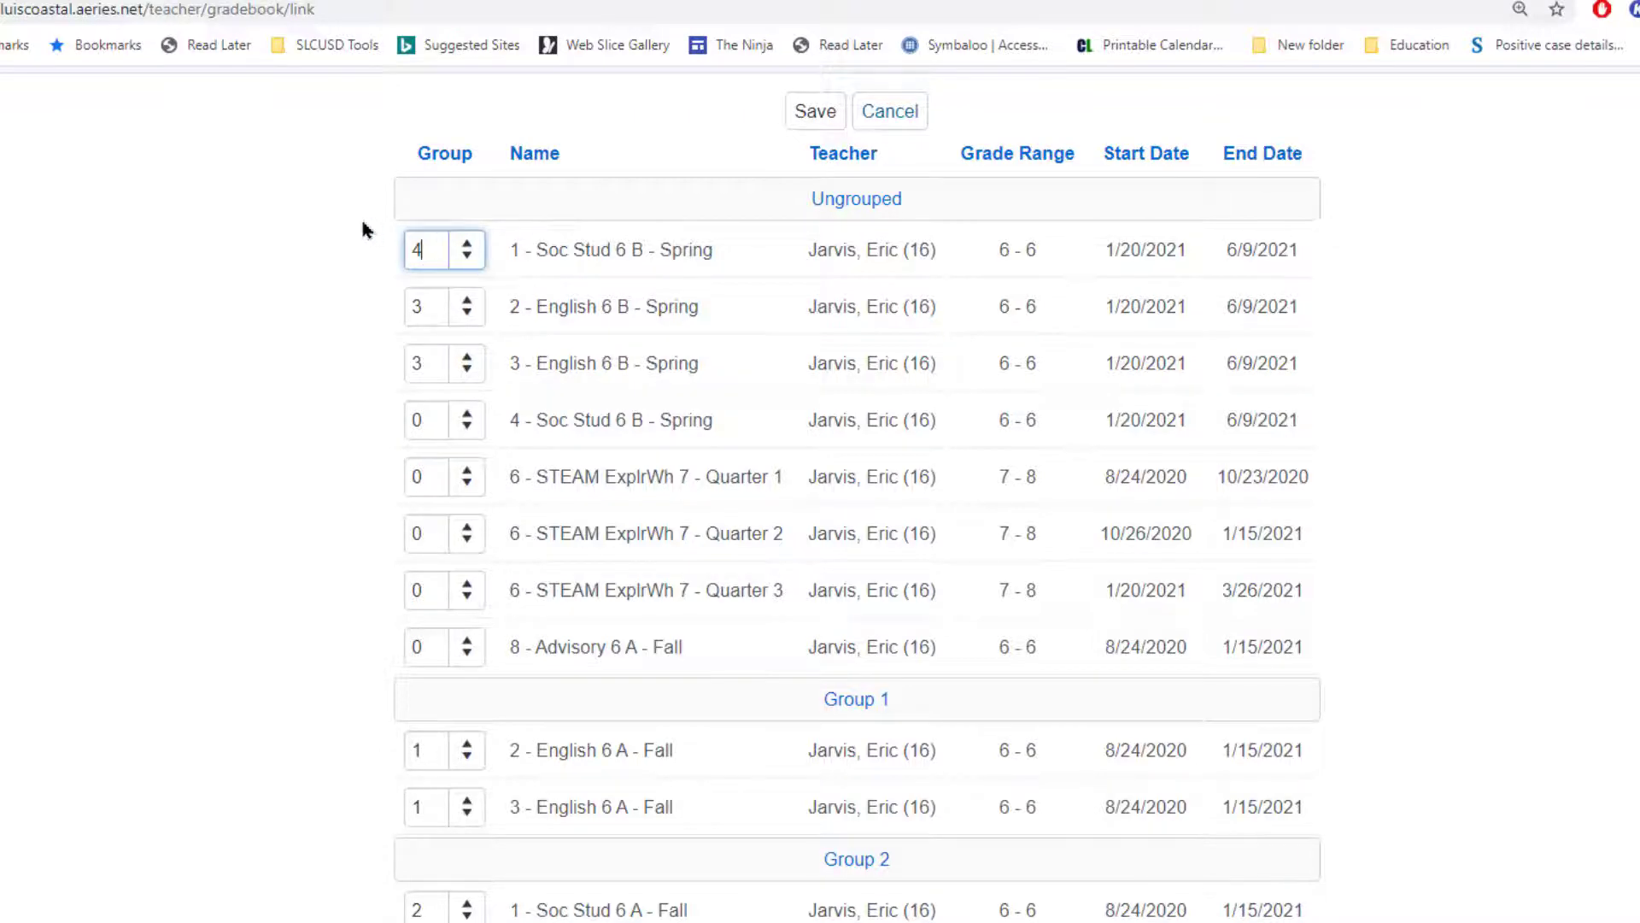
drag(435, 428, 346, 431)
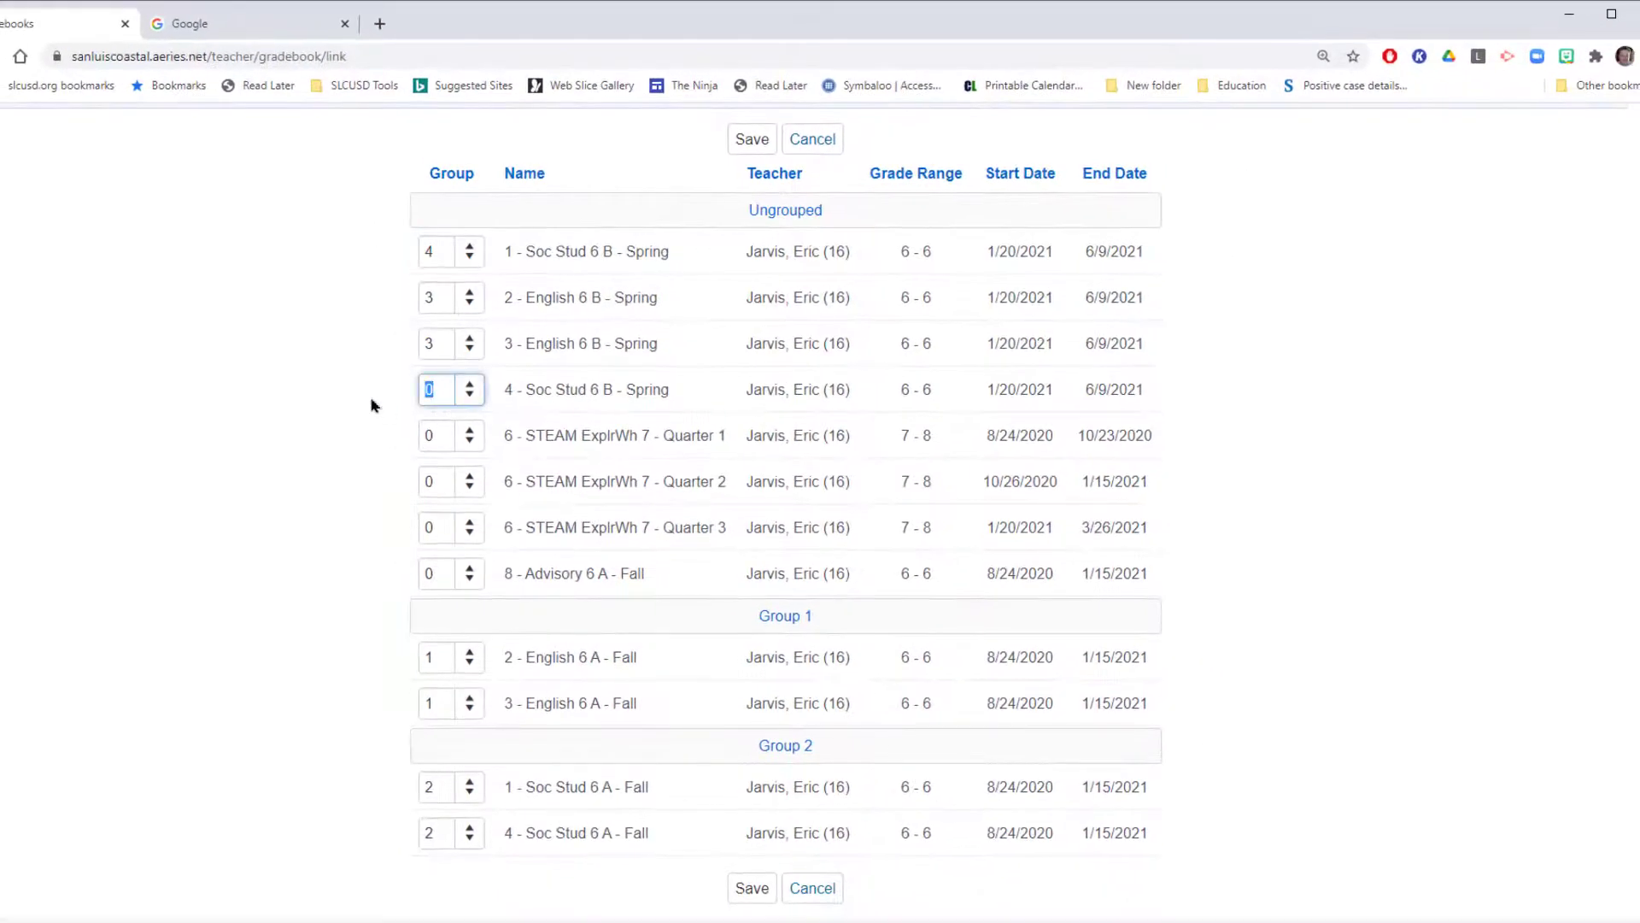
text(4)
click(757, 893)
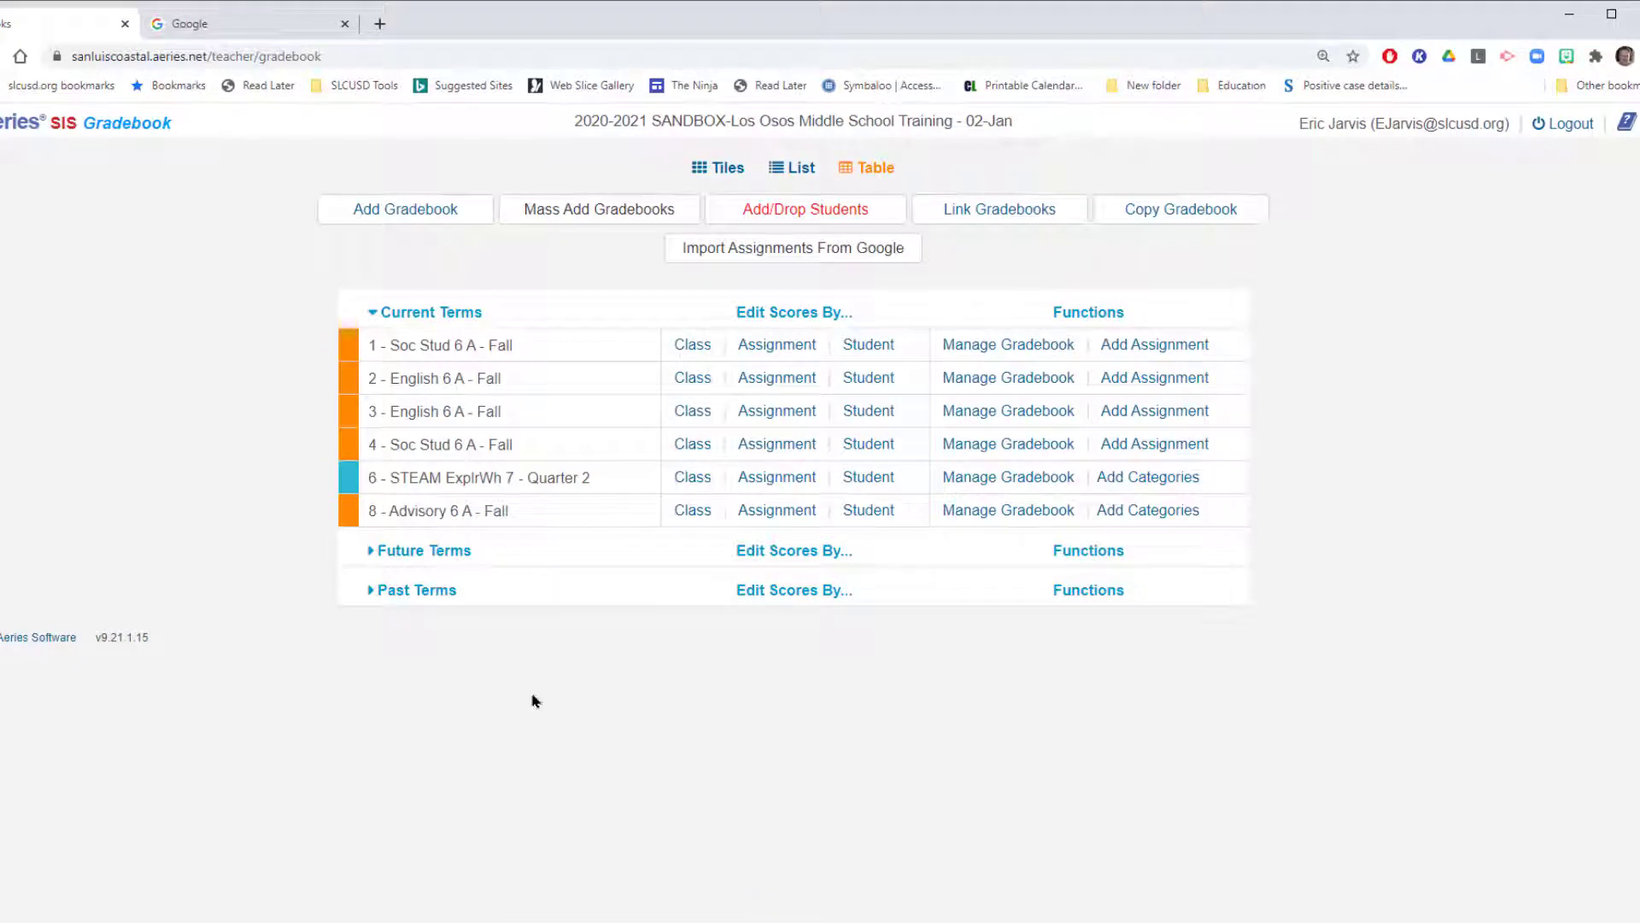
- Expand the Future Terms list on the dashboard to view the Spring and Quarter 3 gradebooks
click(369, 553)
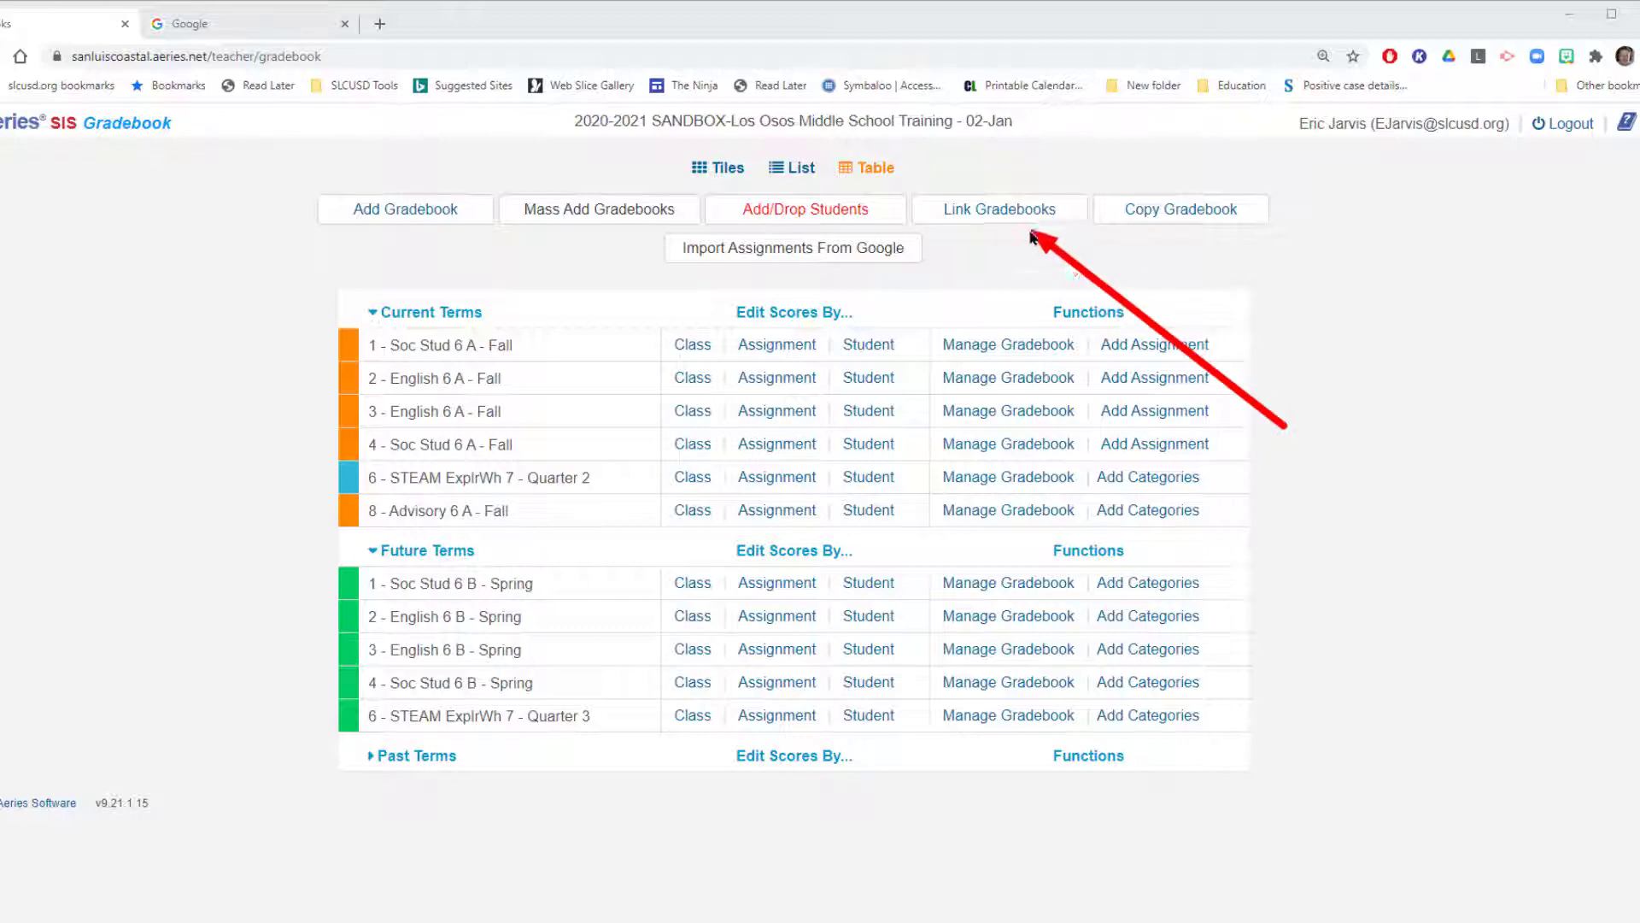
- Open Link Gradebooks and set the period 3 English 6 A Fall gradebook's group to 0 to unlink it
click(998, 217)
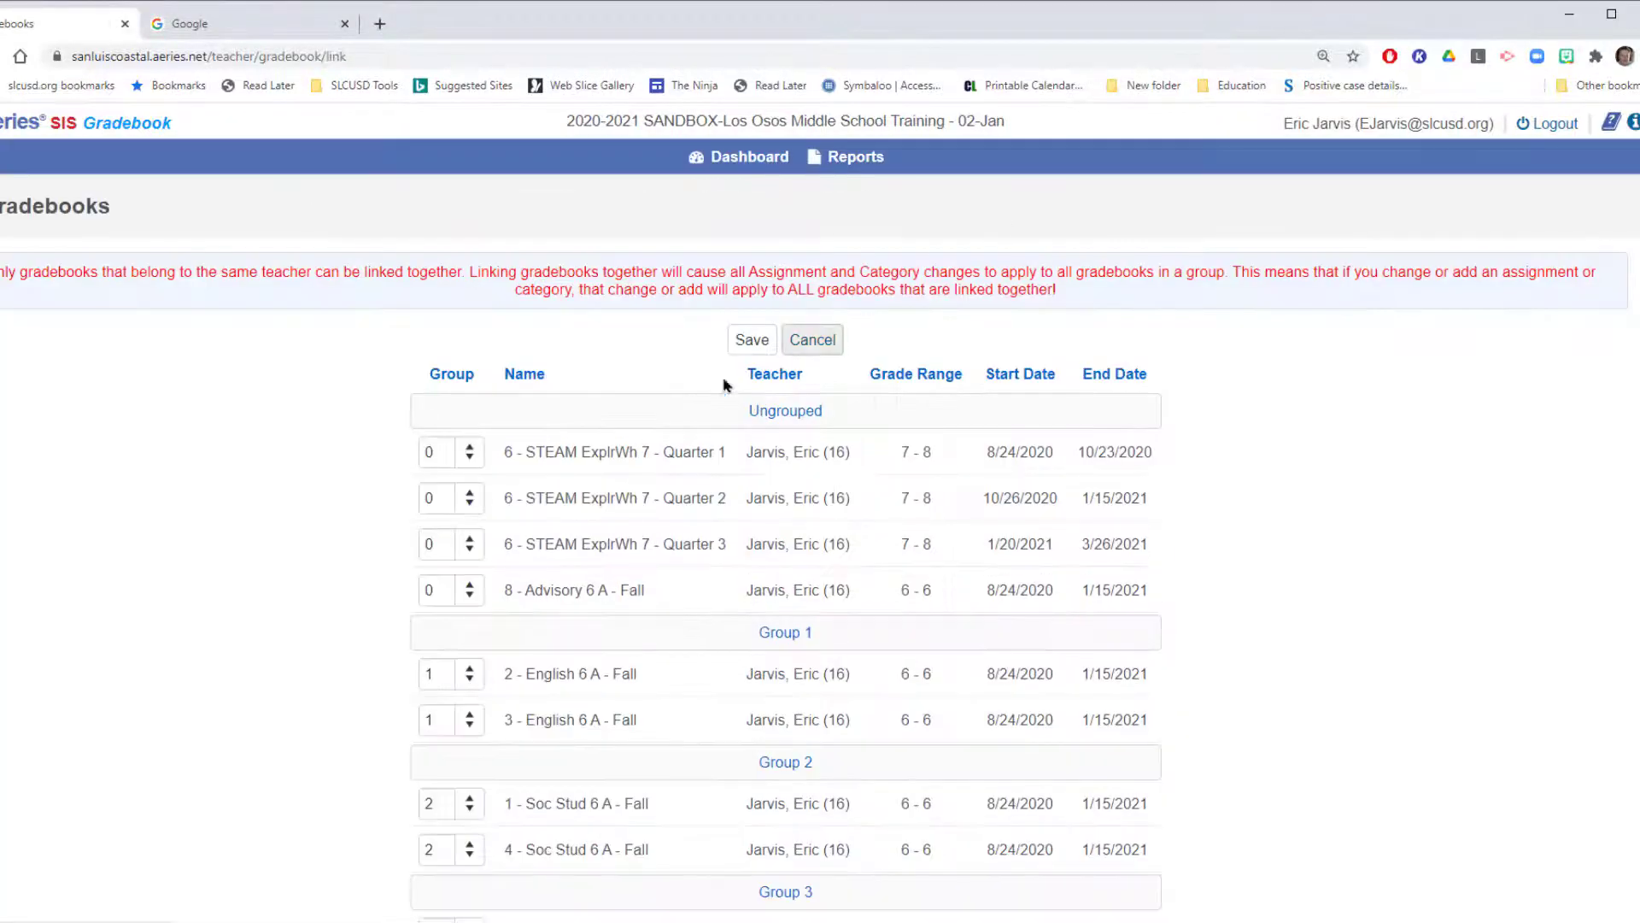
scroll(545, 461, down, 3)
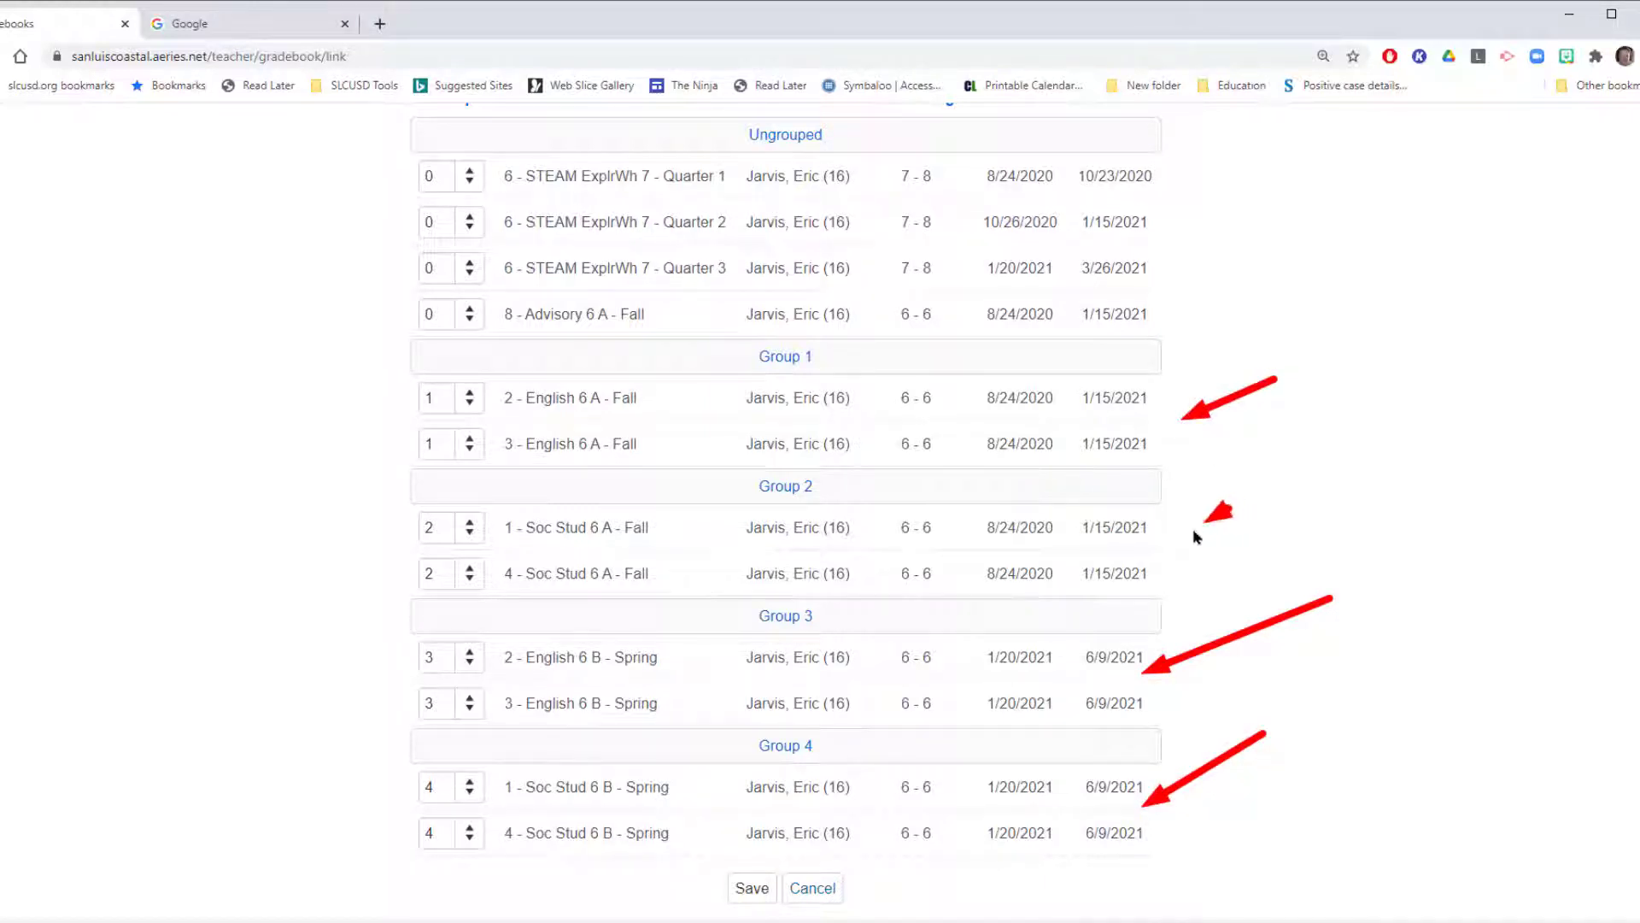
double_click(439, 453)
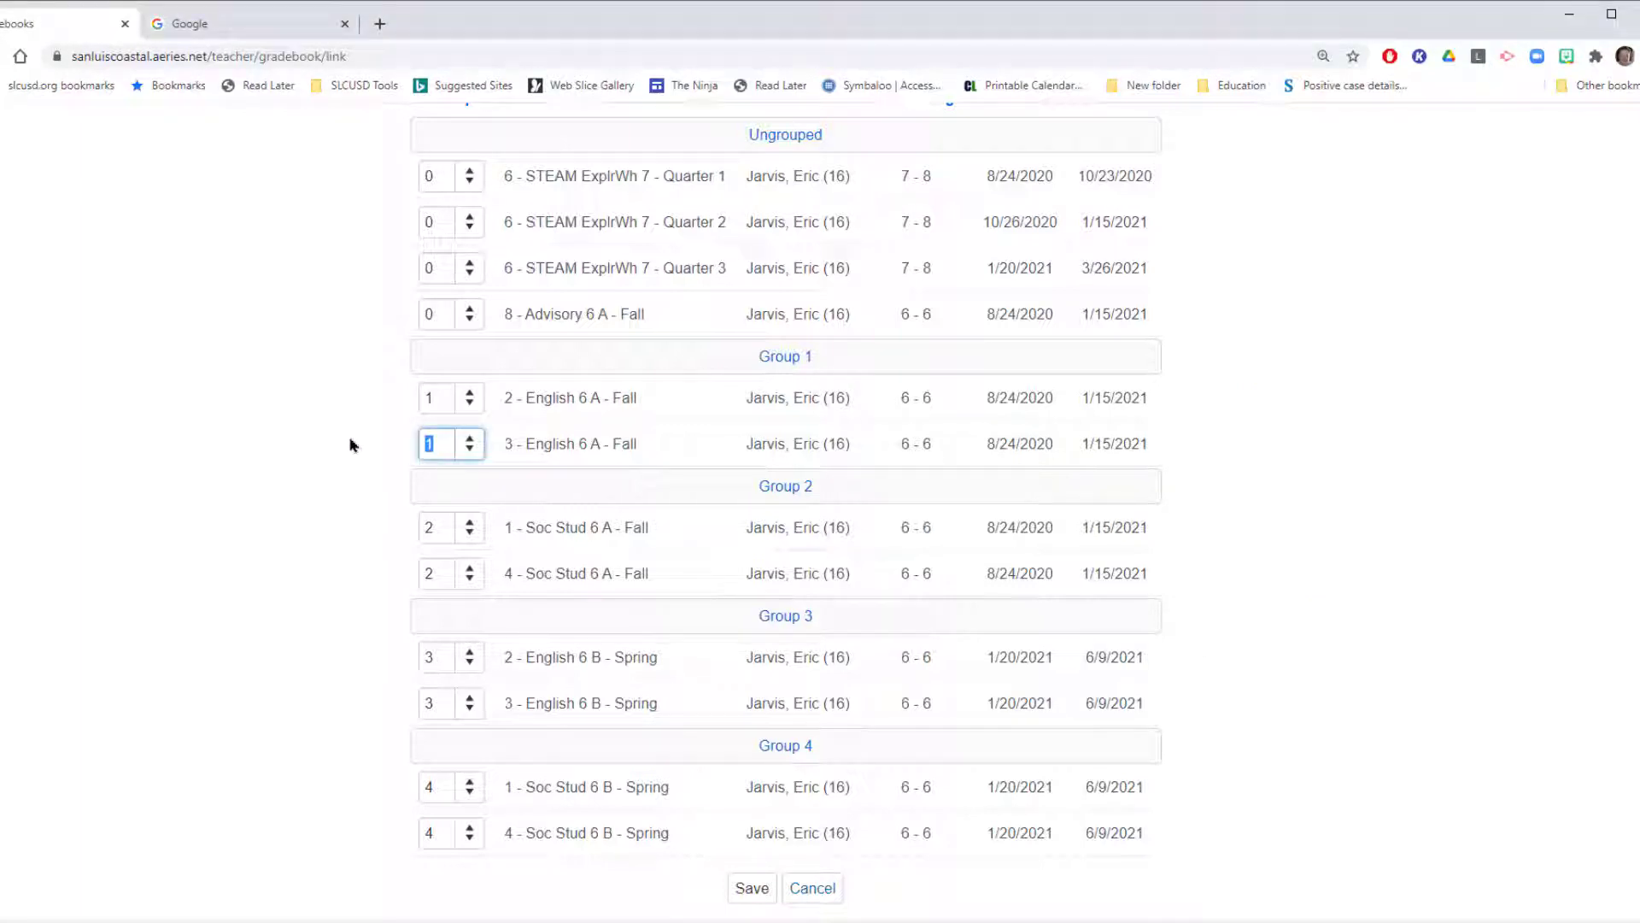
text(0)
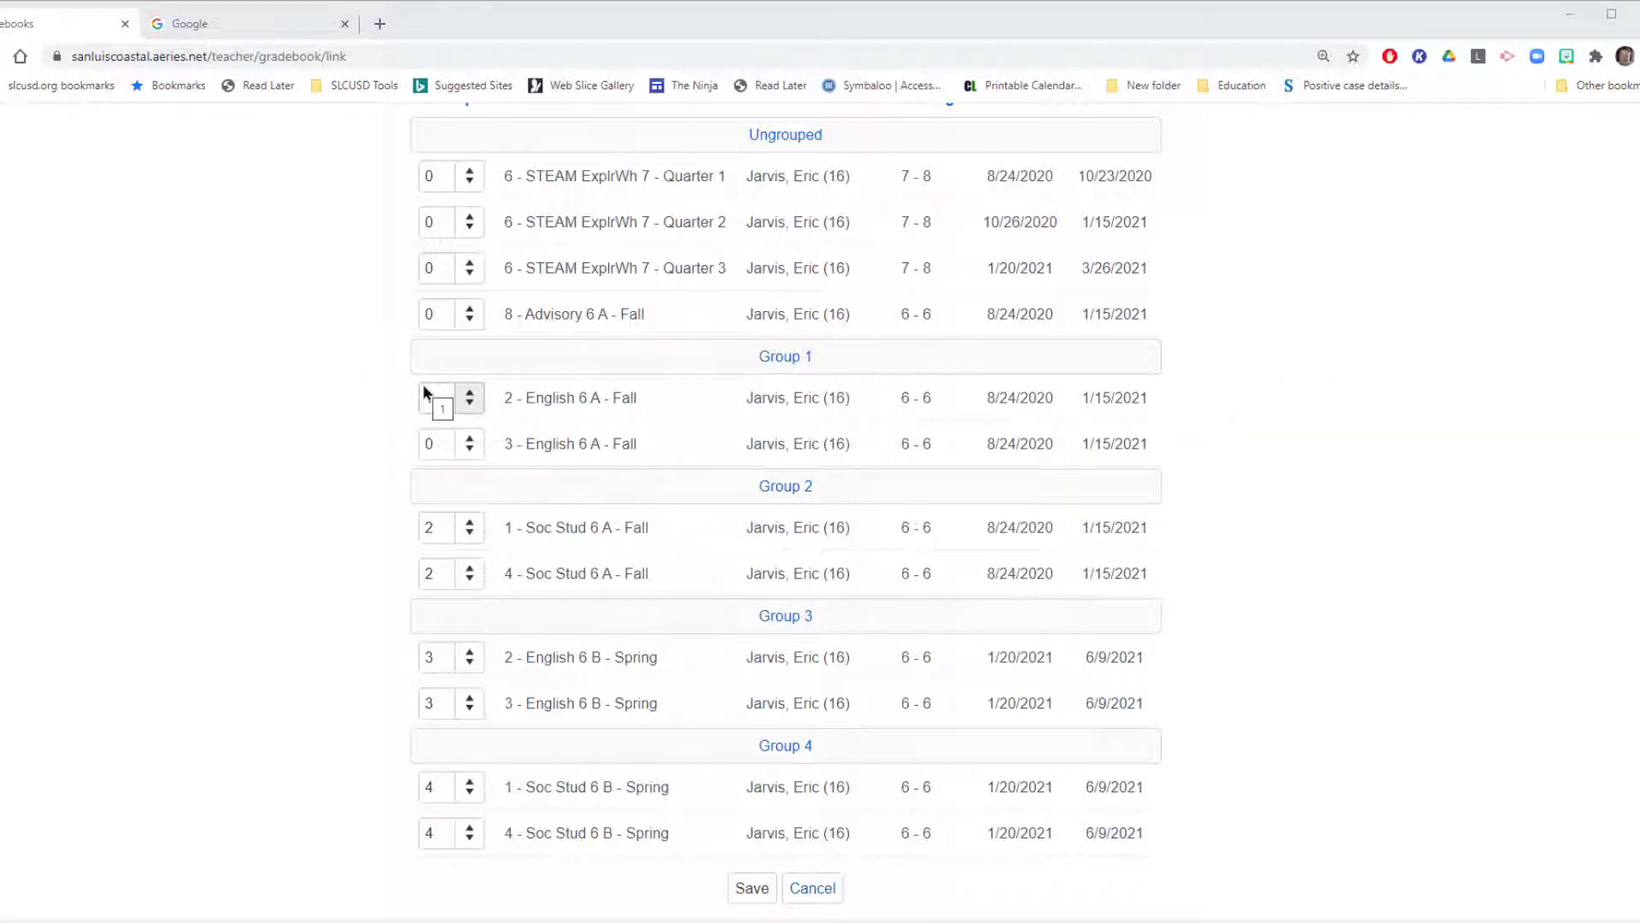
- Set the period 3 English 6 A Fall gradebook's group back to 1 and save the gradebook links
click(439, 443)
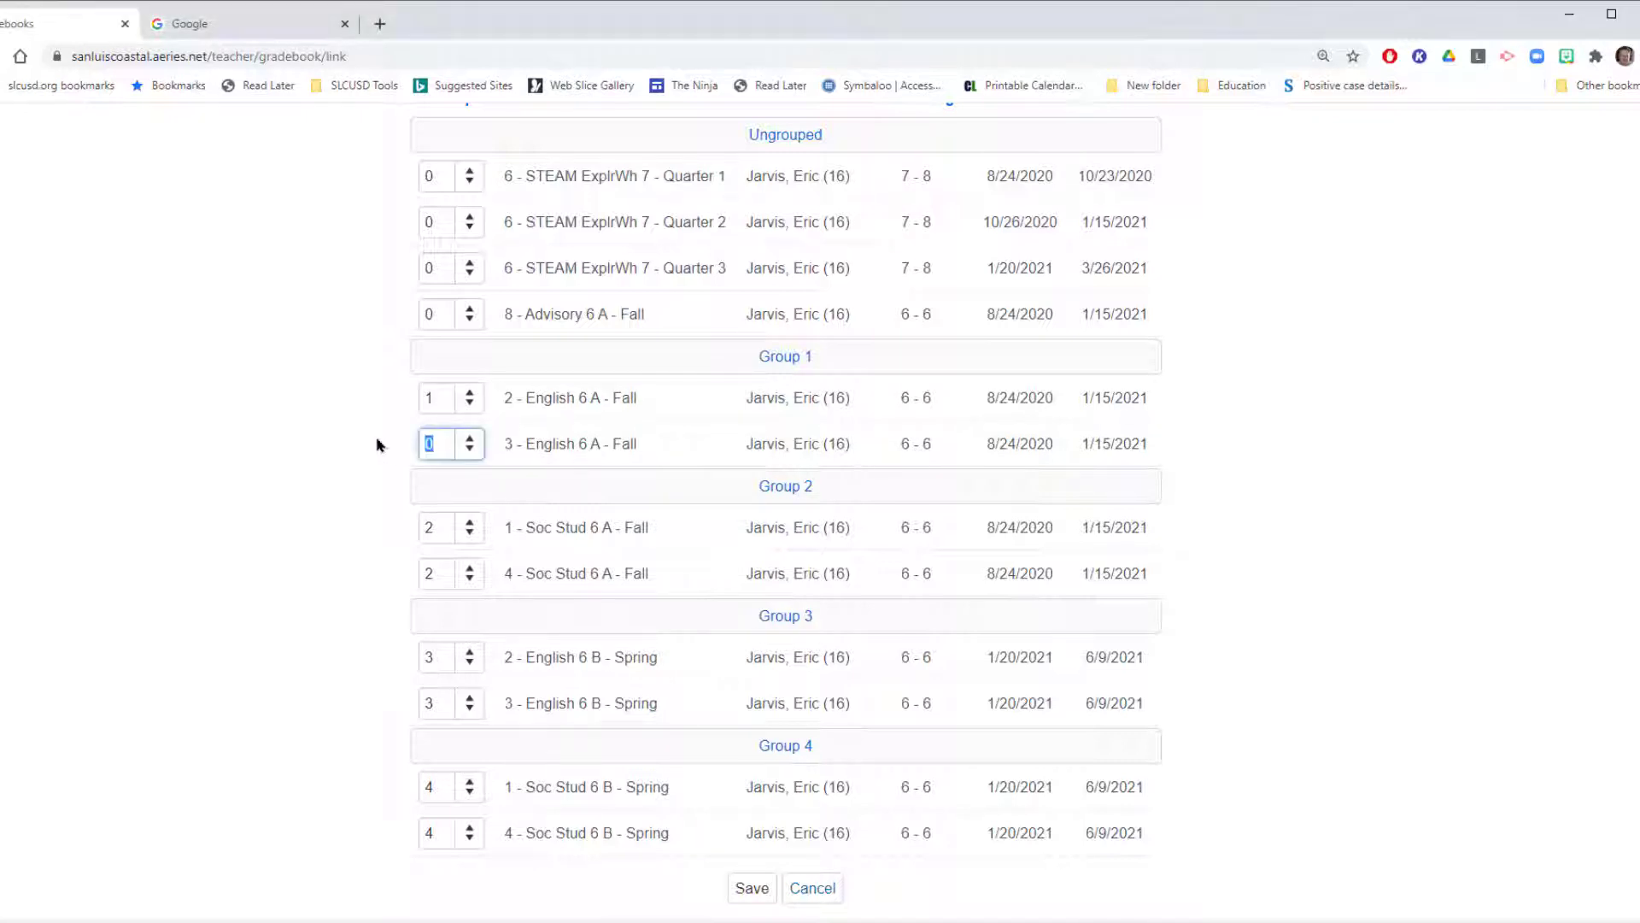
text(1)
click(399, 541)
click(749, 889)
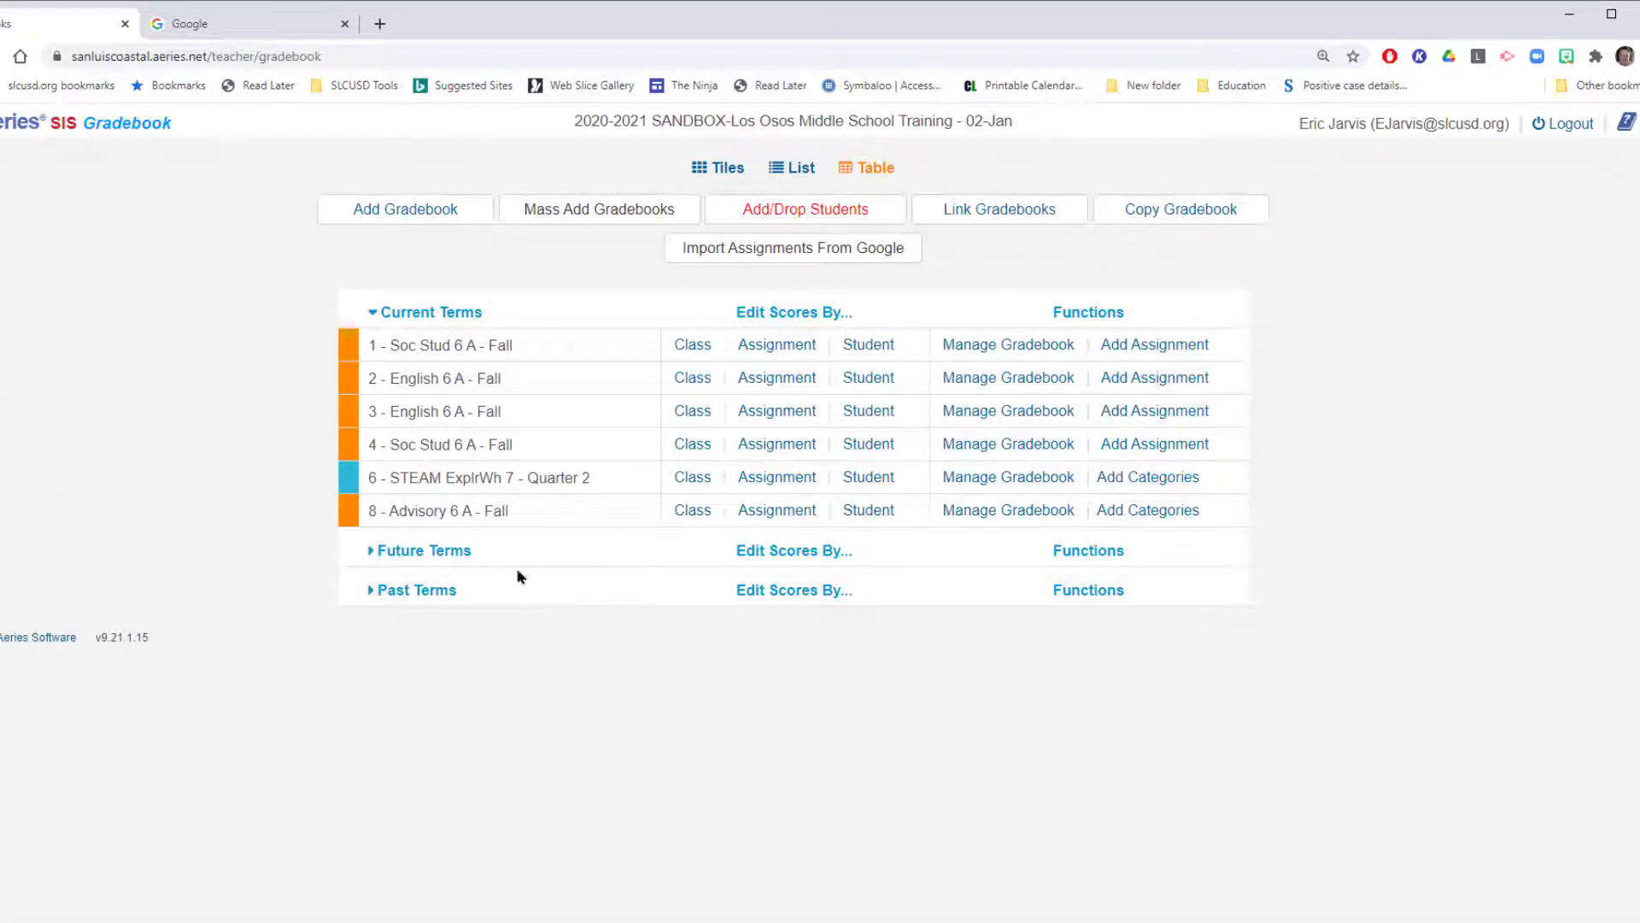
- Open category setup for the future period 1 Soc Stud 6 B Spring gradebook and add a Classwork category in yellow-orange
click(371, 551)
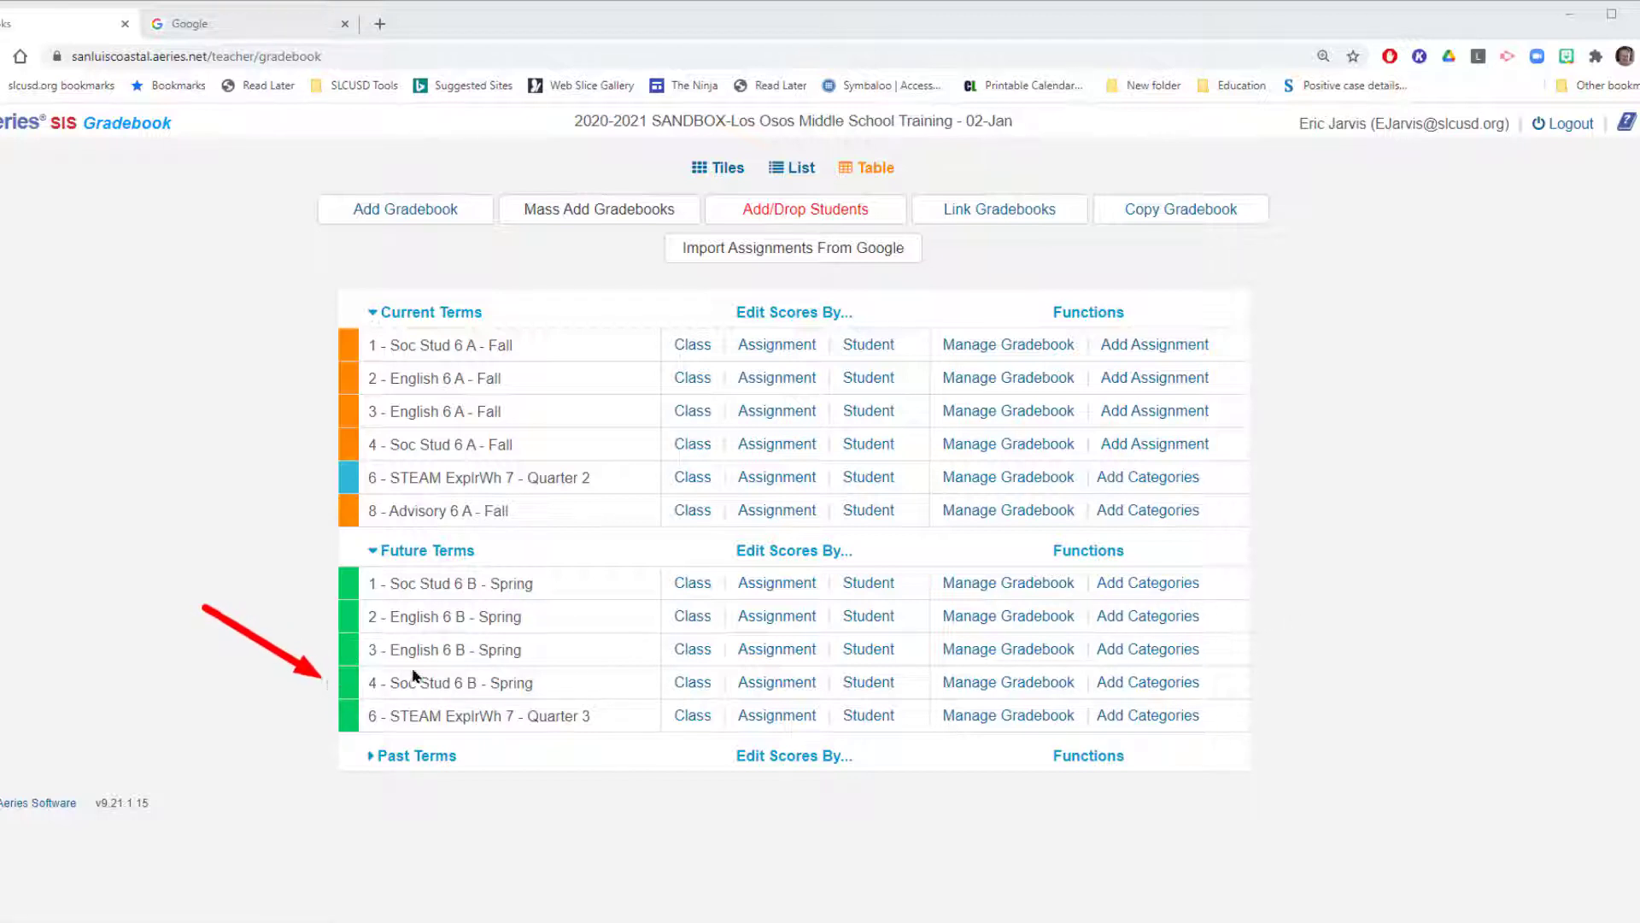
click(1112, 584)
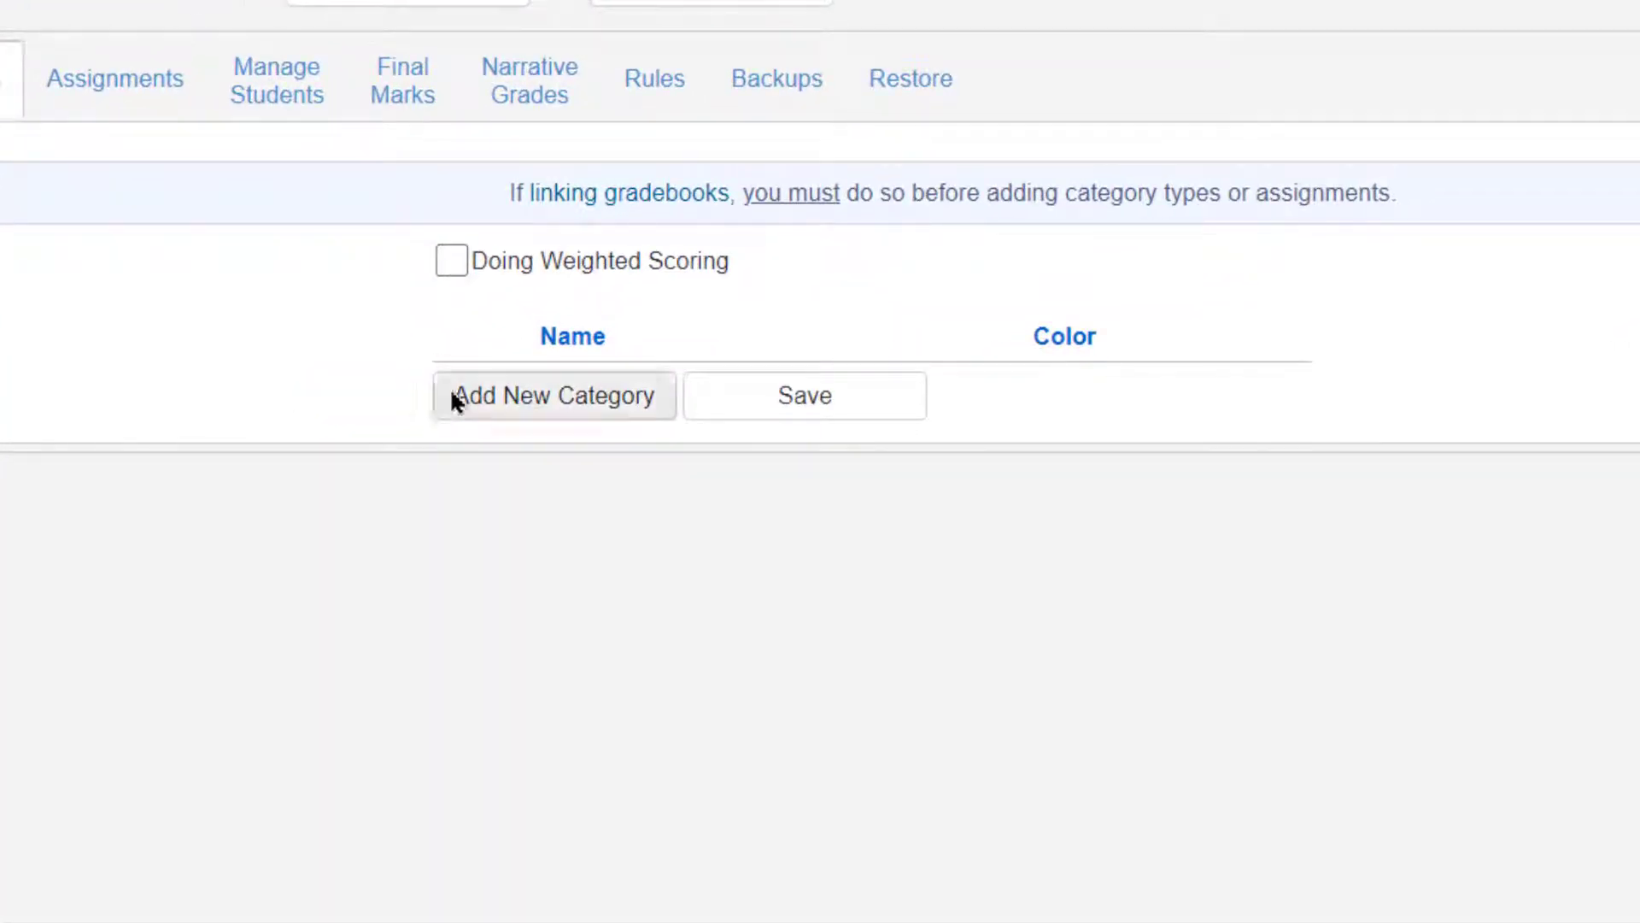
click(473, 396)
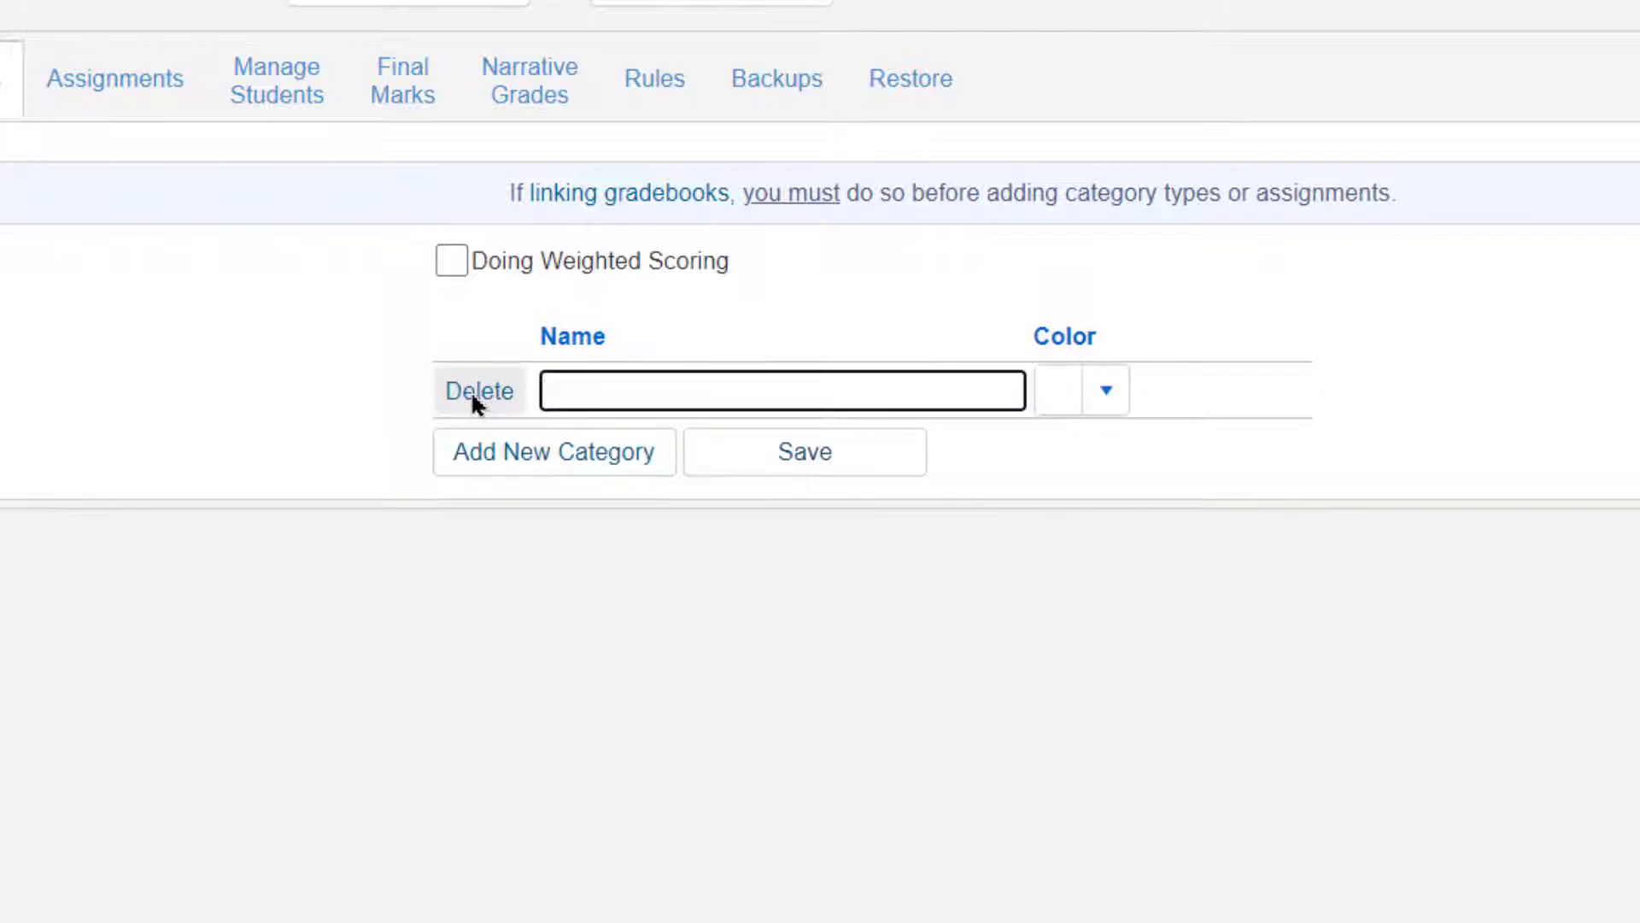
text(Classwork)
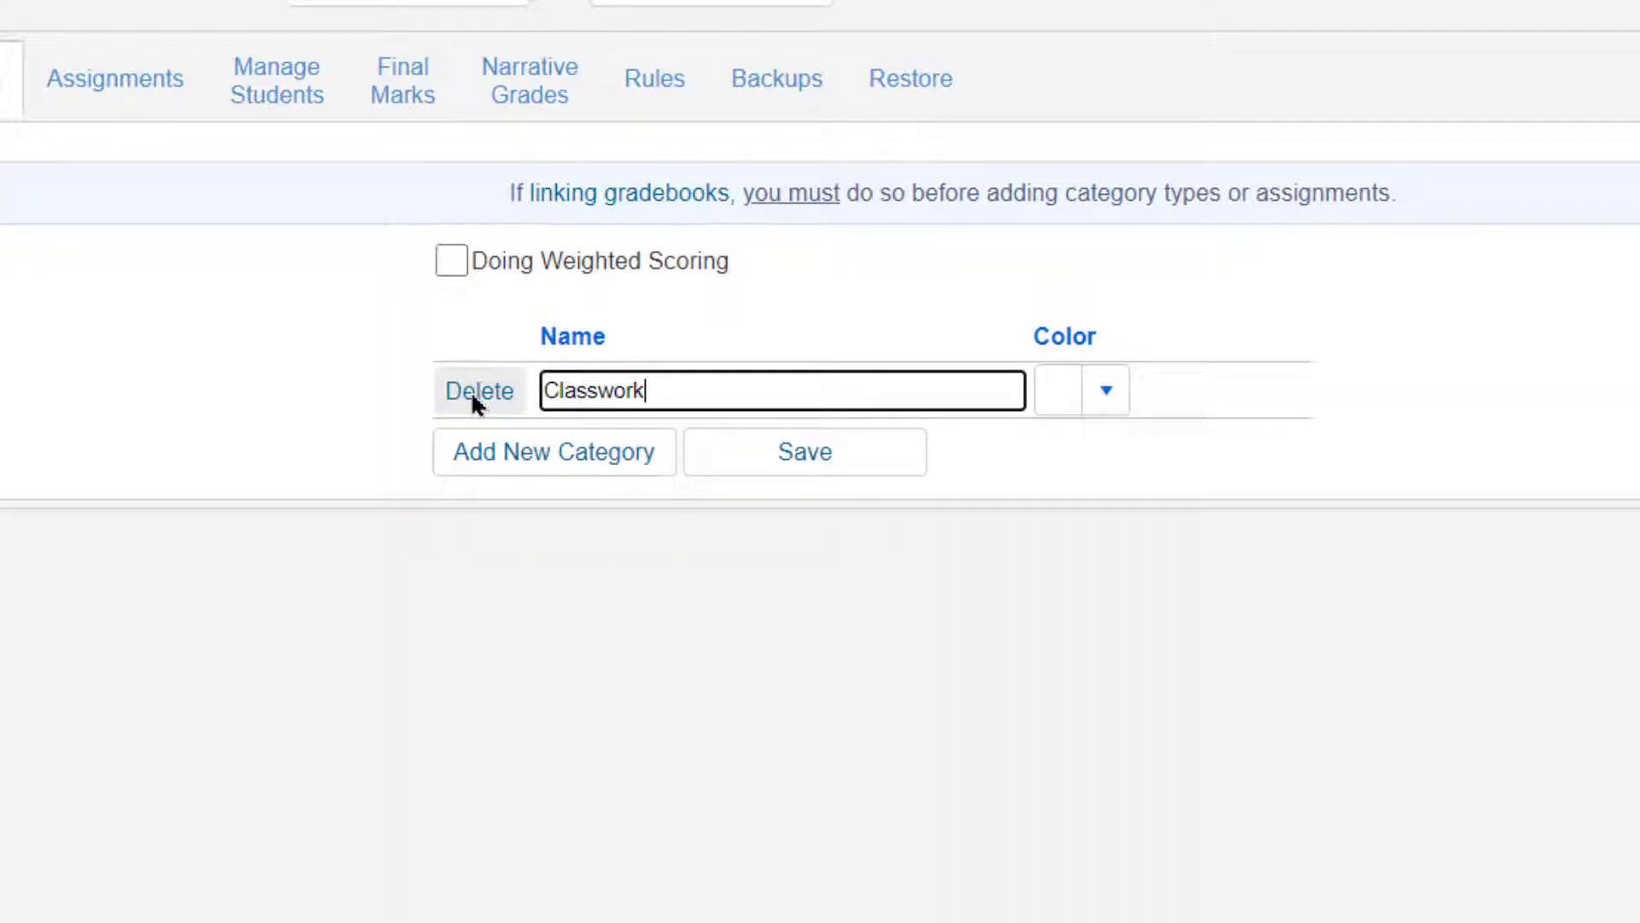
click(1094, 393)
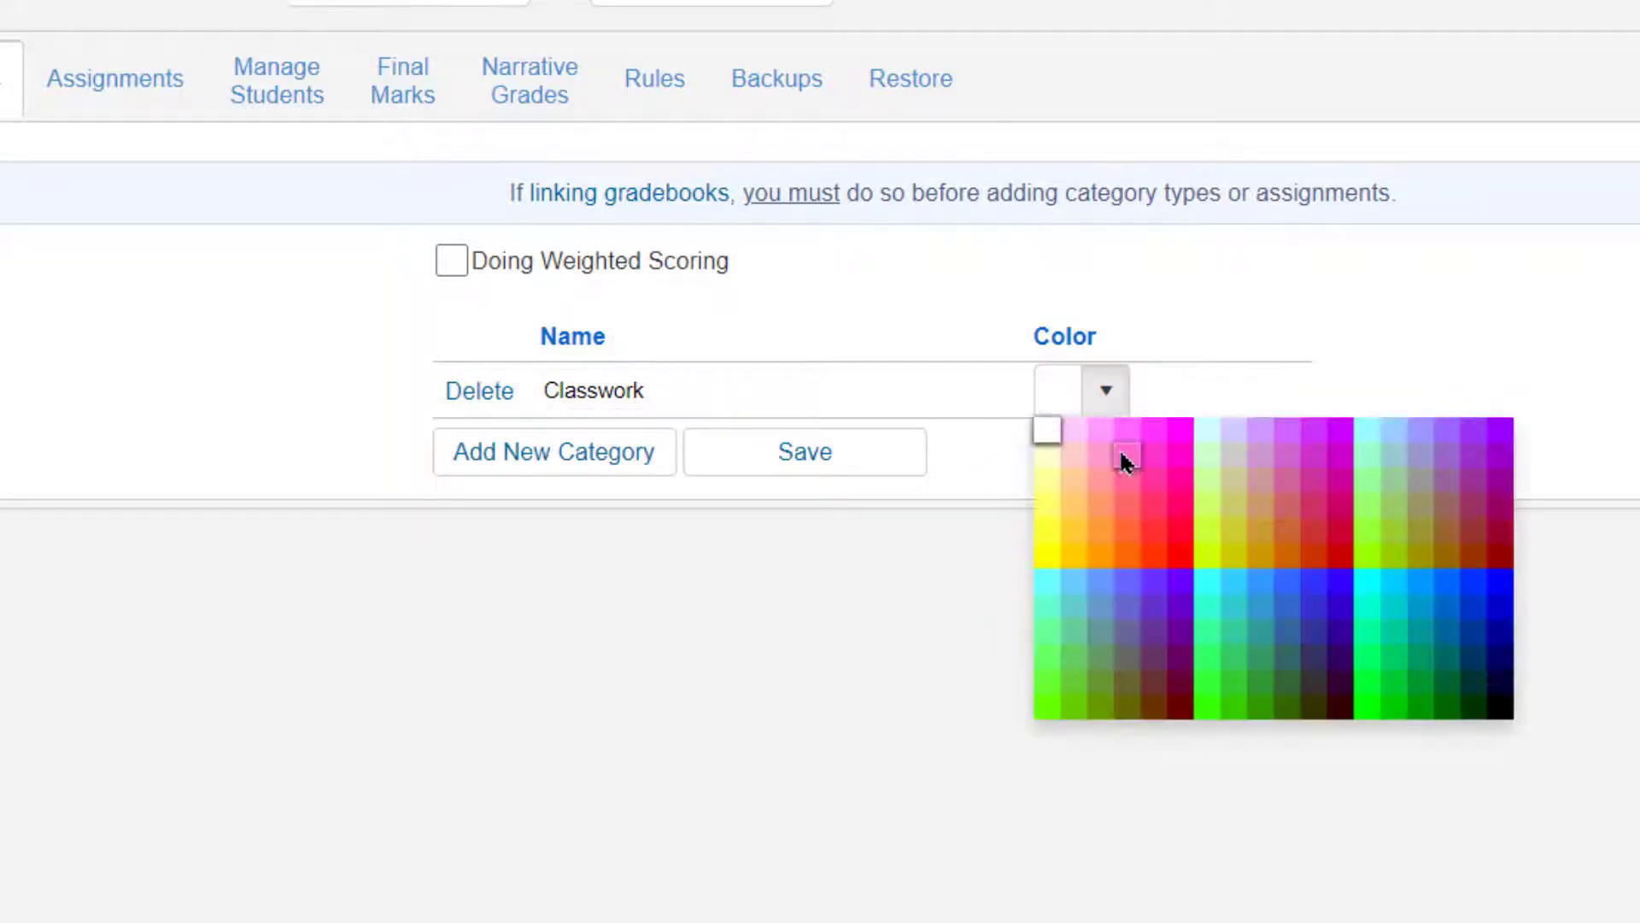
click(1073, 526)
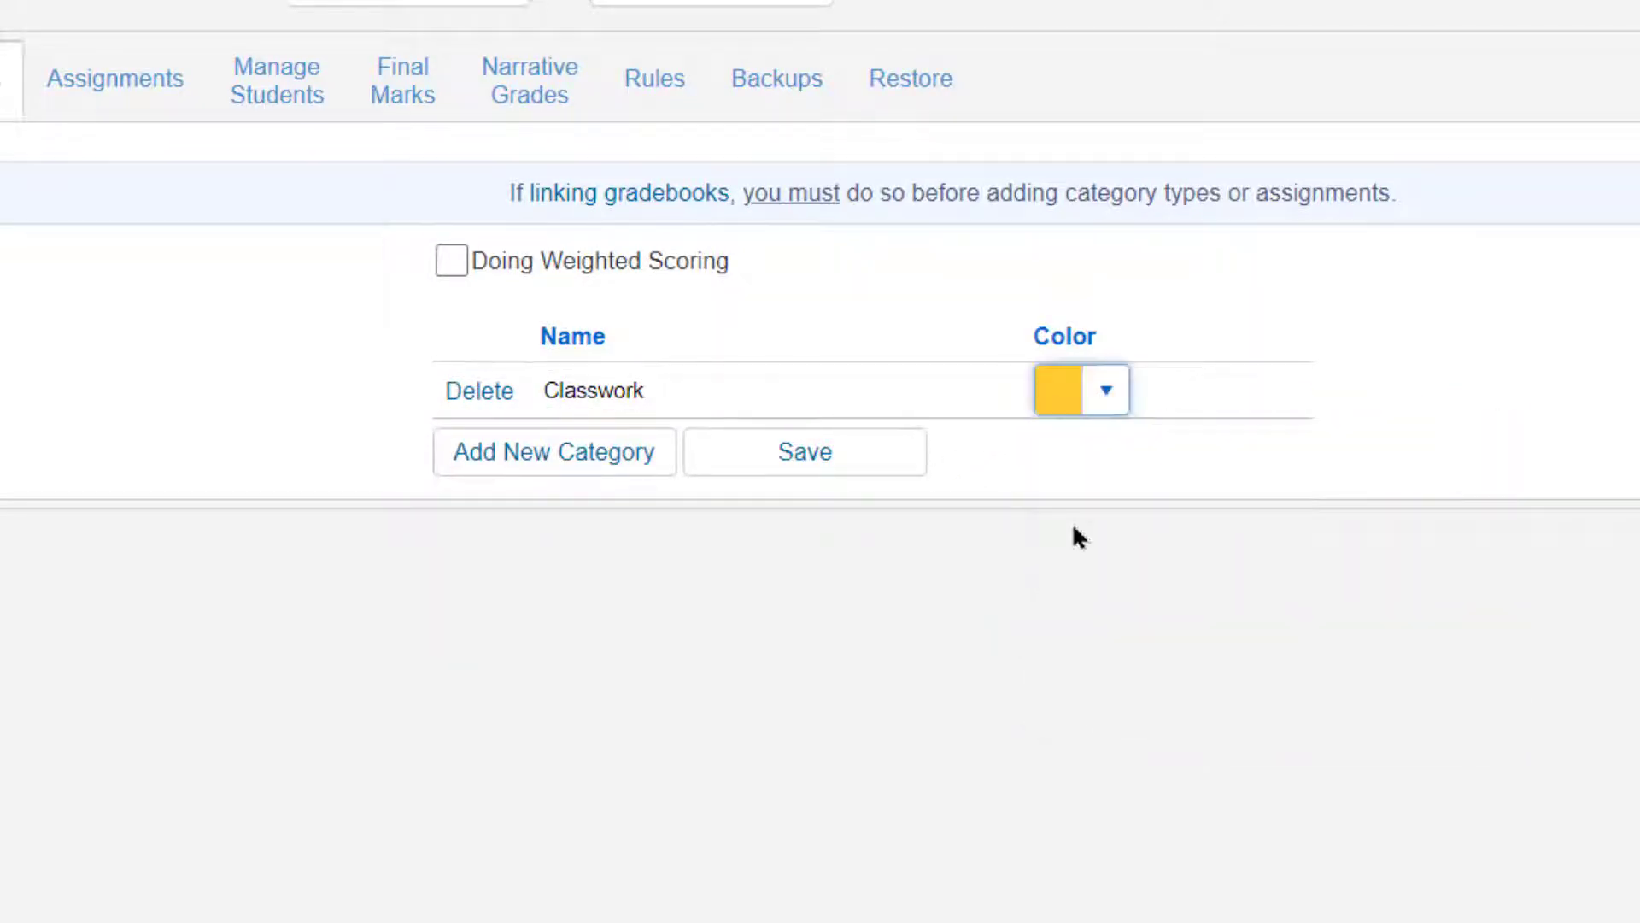
- Add a second category named Tests & Quizzes and color it red
click(617, 451)
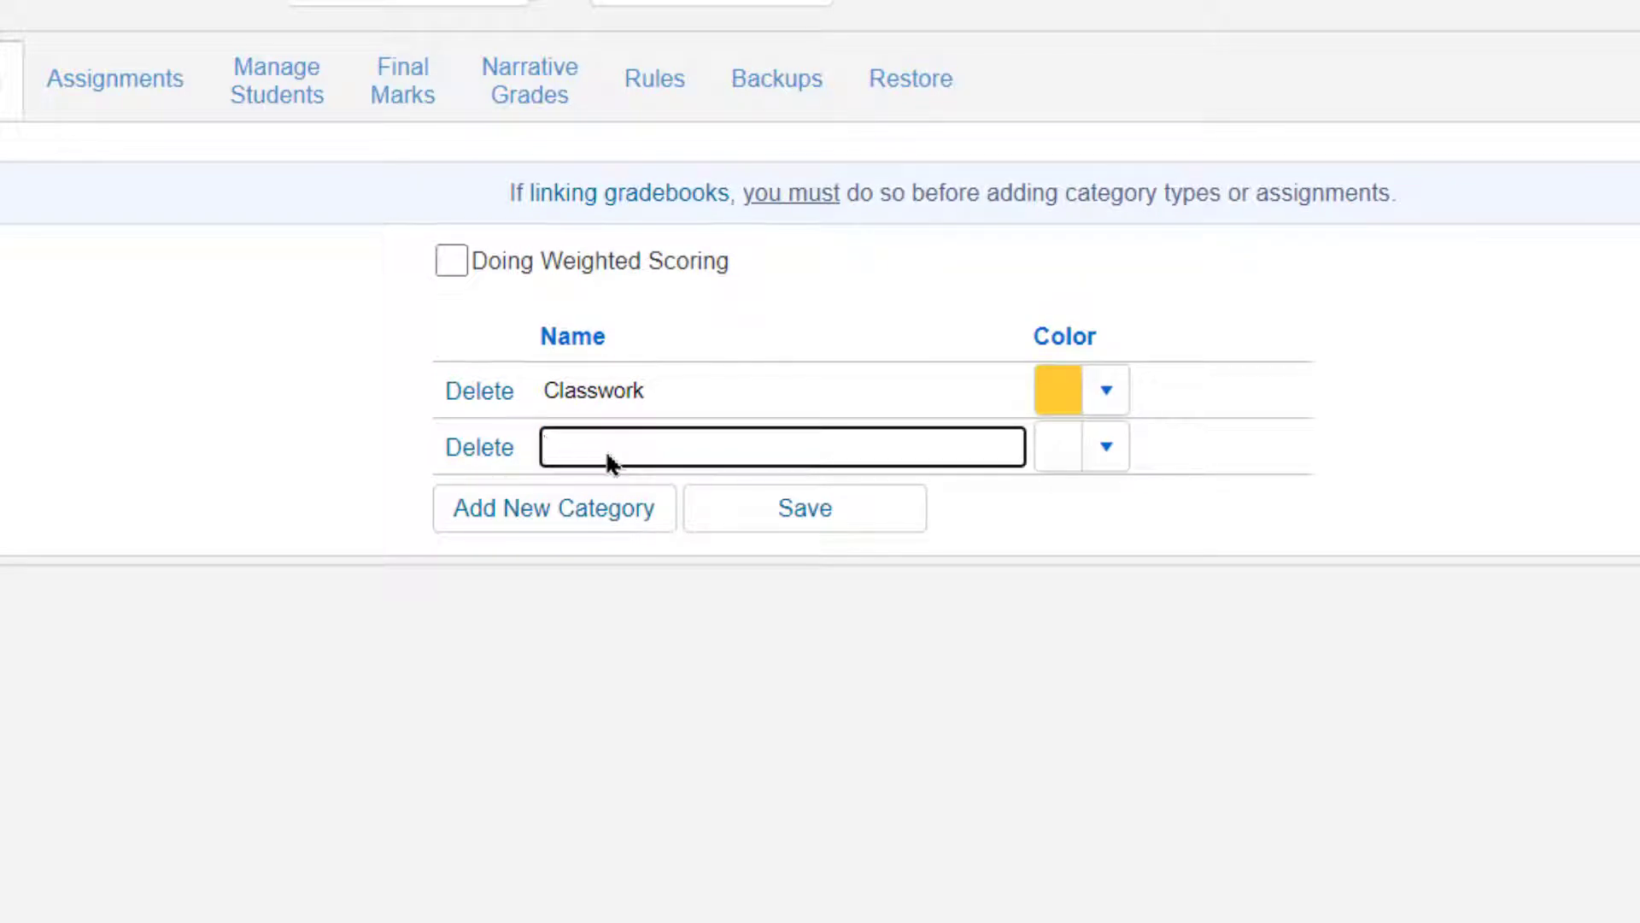
text(Tests)
text( & quii)
key(BackSpace)
key(BackSpace)
key(BackSpace)
text(Quizzes)
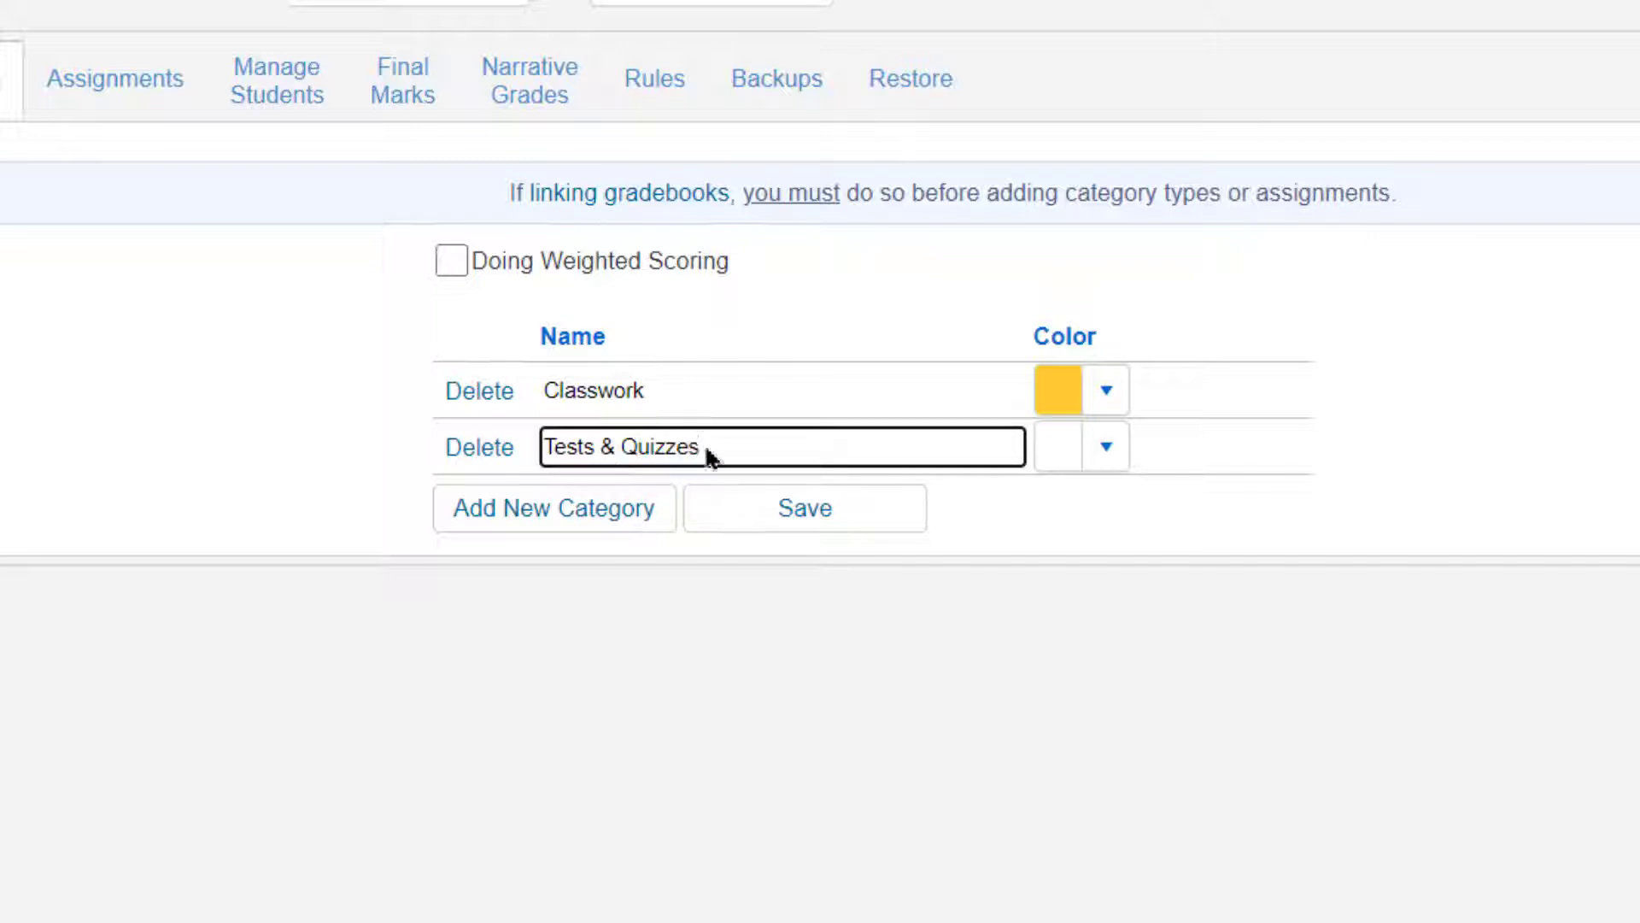
click(1105, 449)
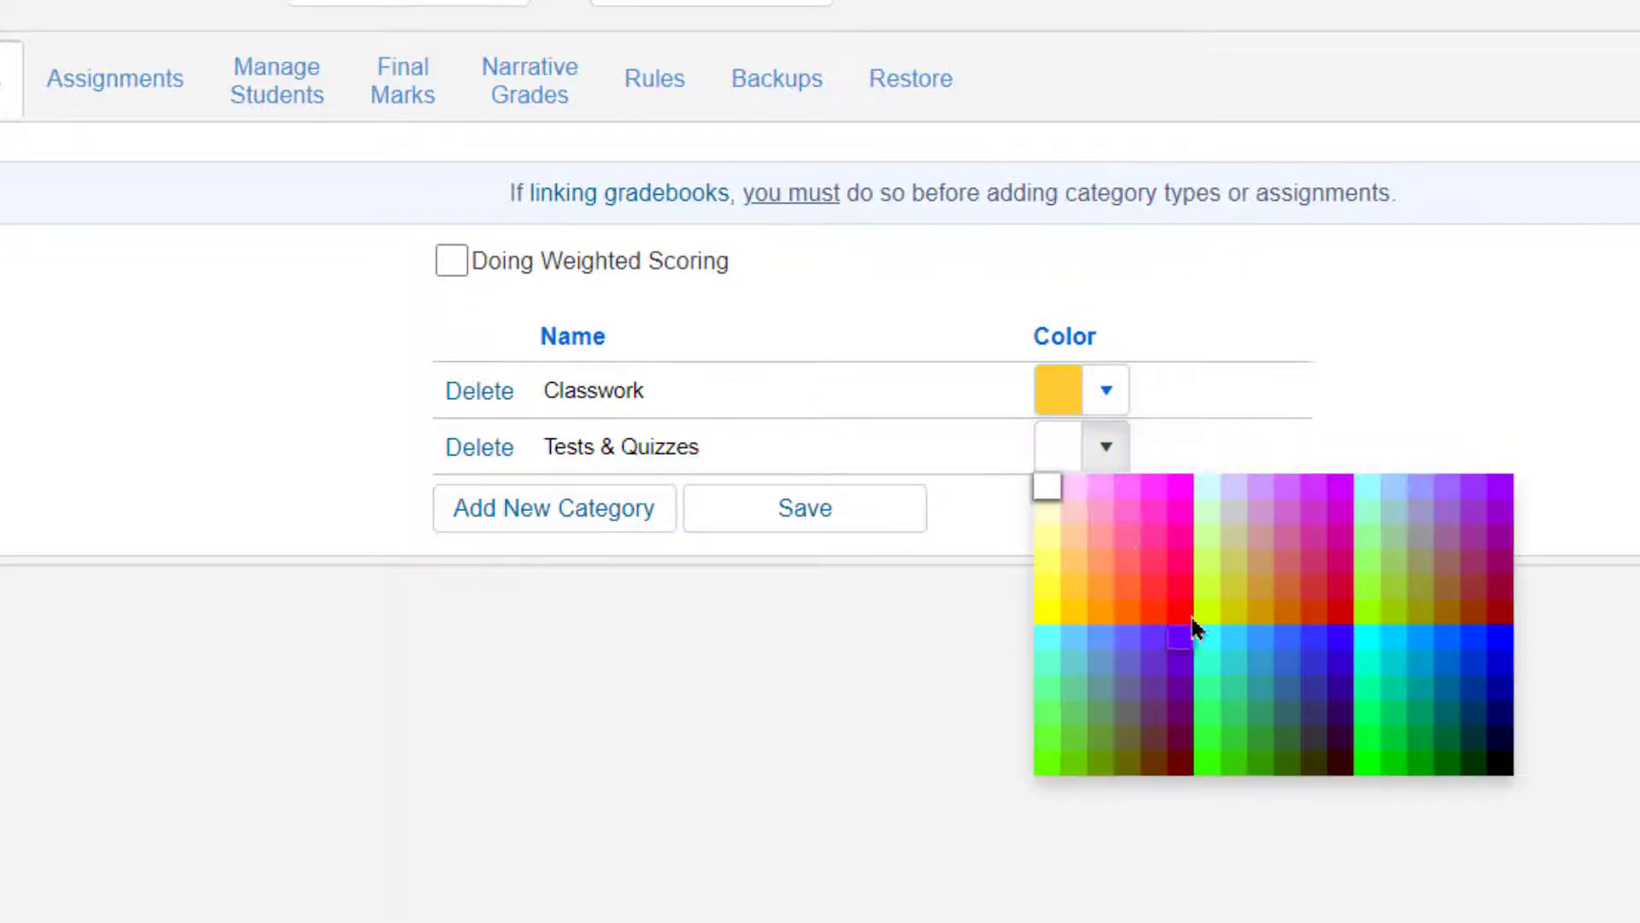
click(1184, 620)
- Add a third category named Projects and color it purple
click(617, 512)
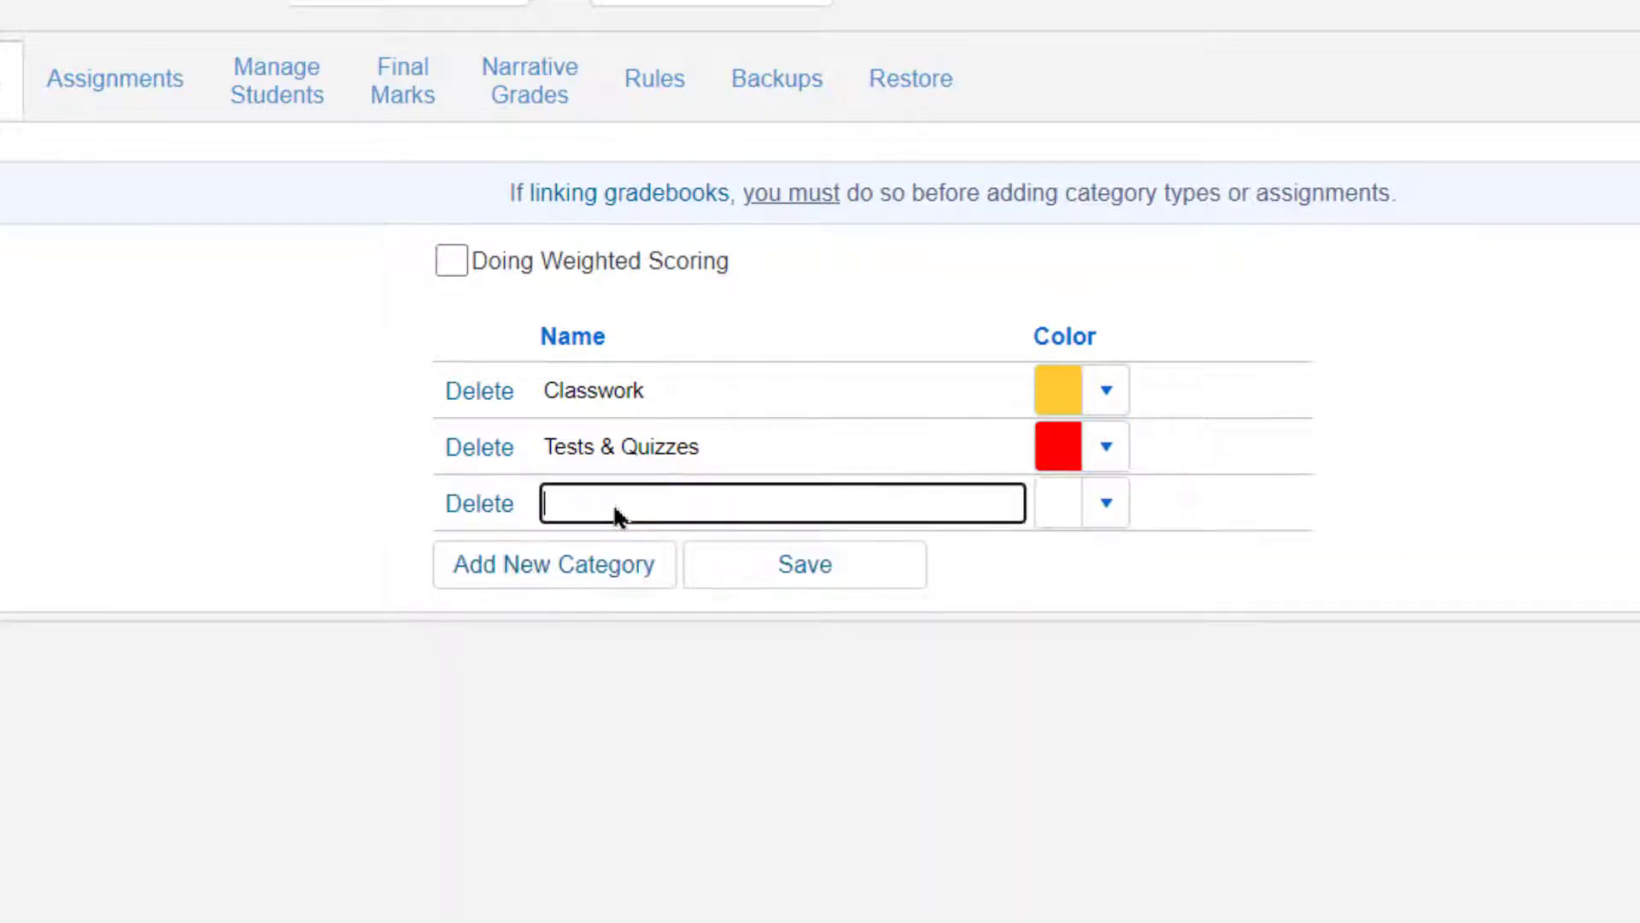
text(Projects)
click(1111, 508)
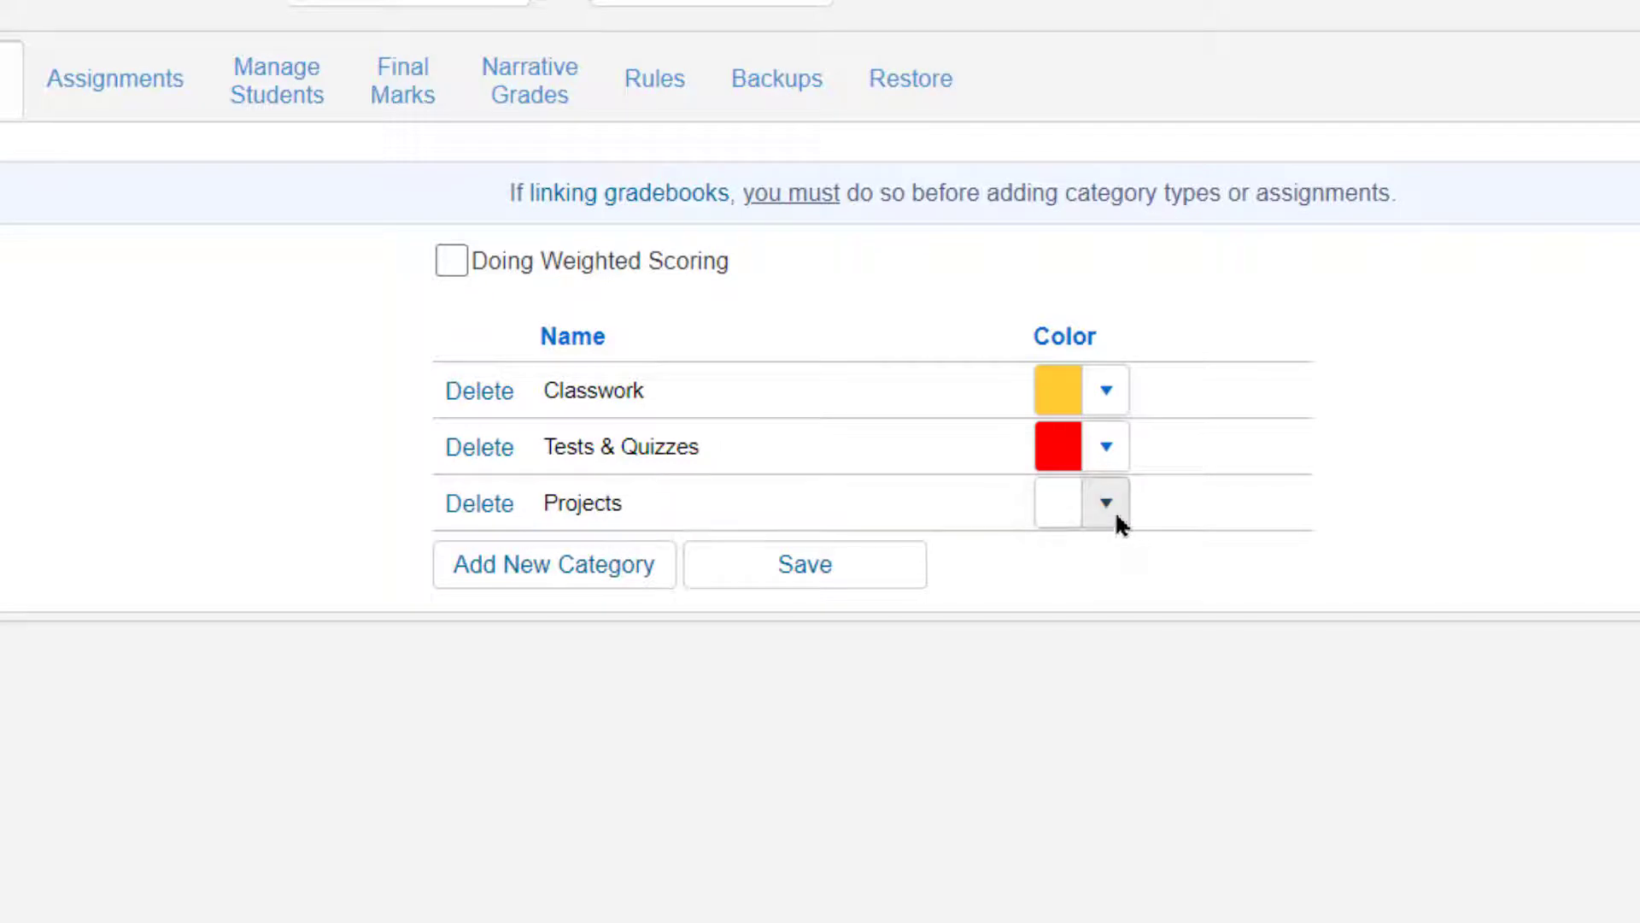
click(1077, 670)
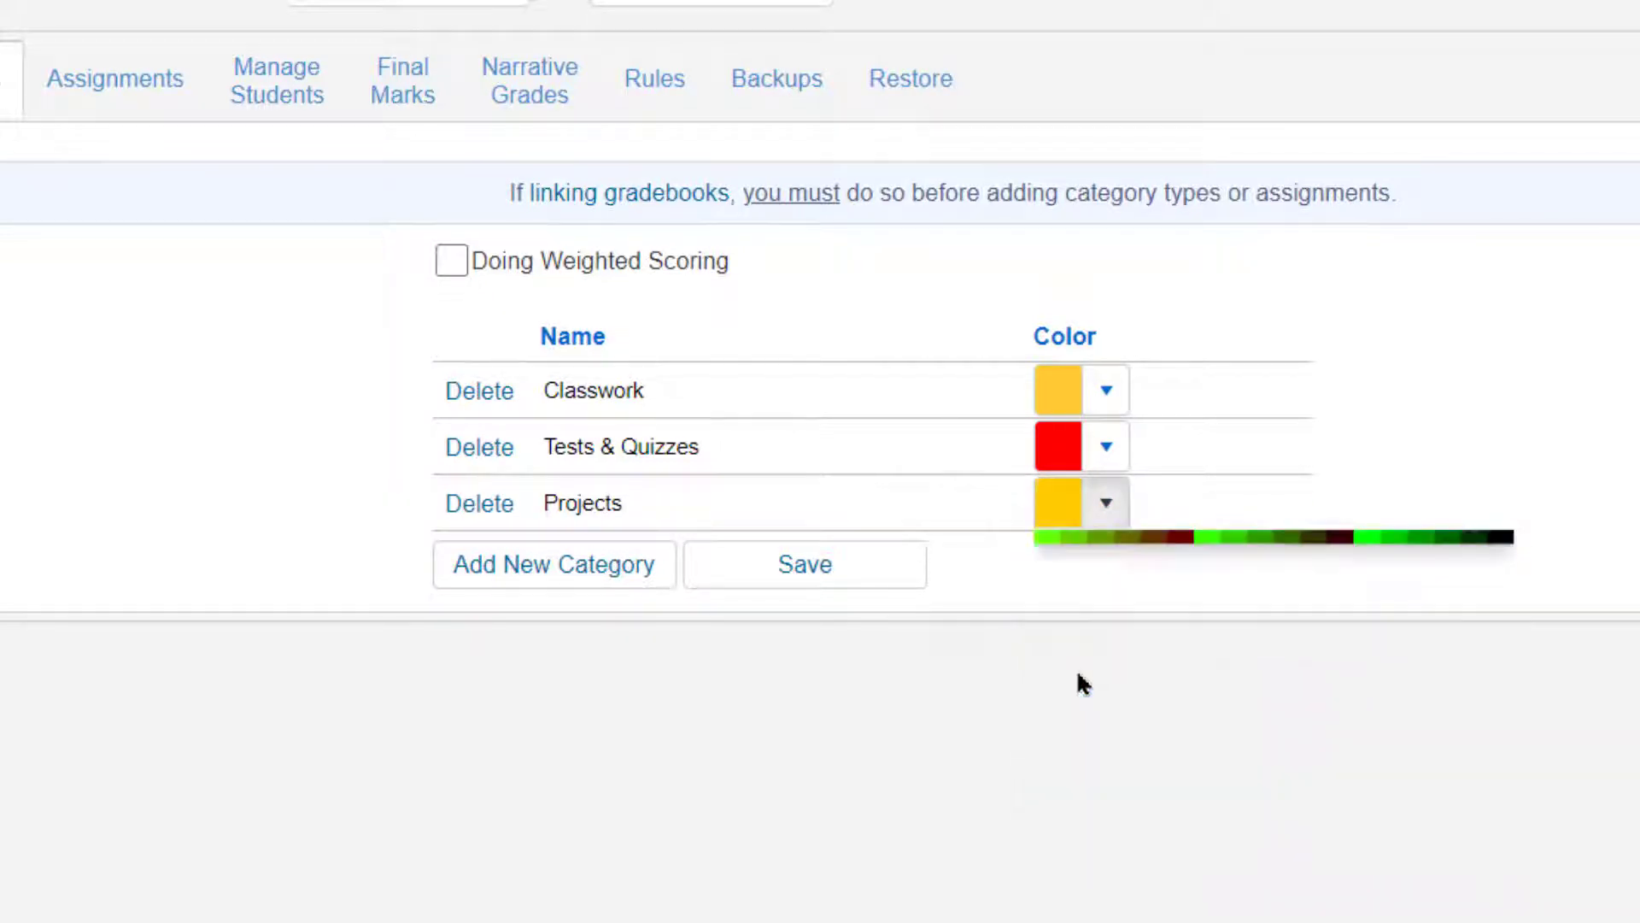
click(1107, 504)
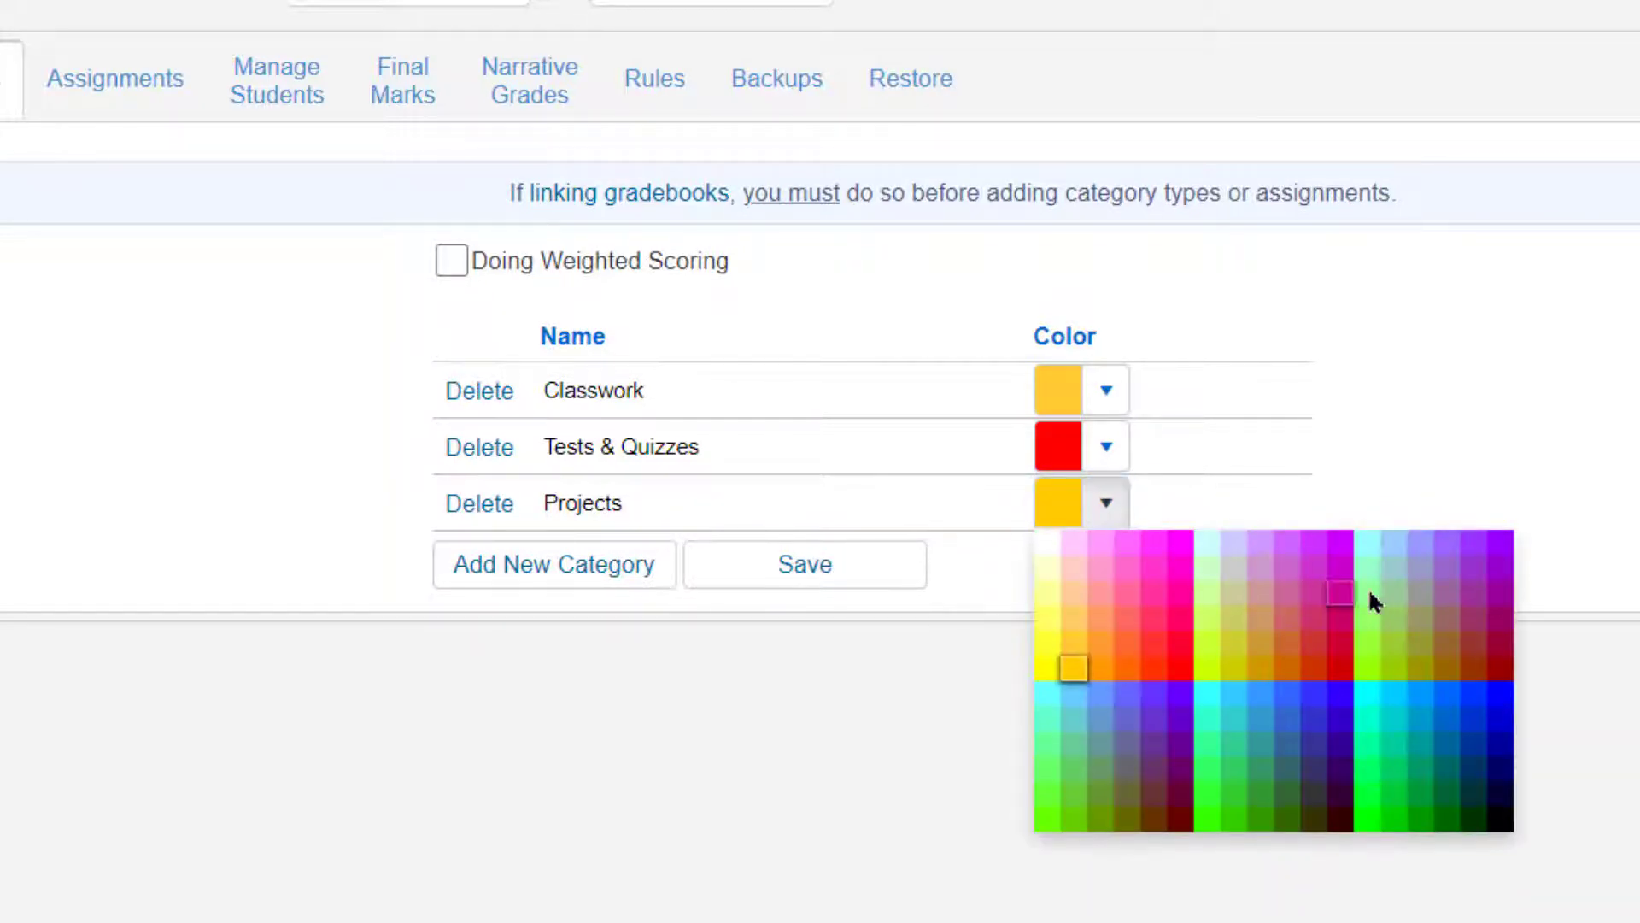
click(1506, 581)
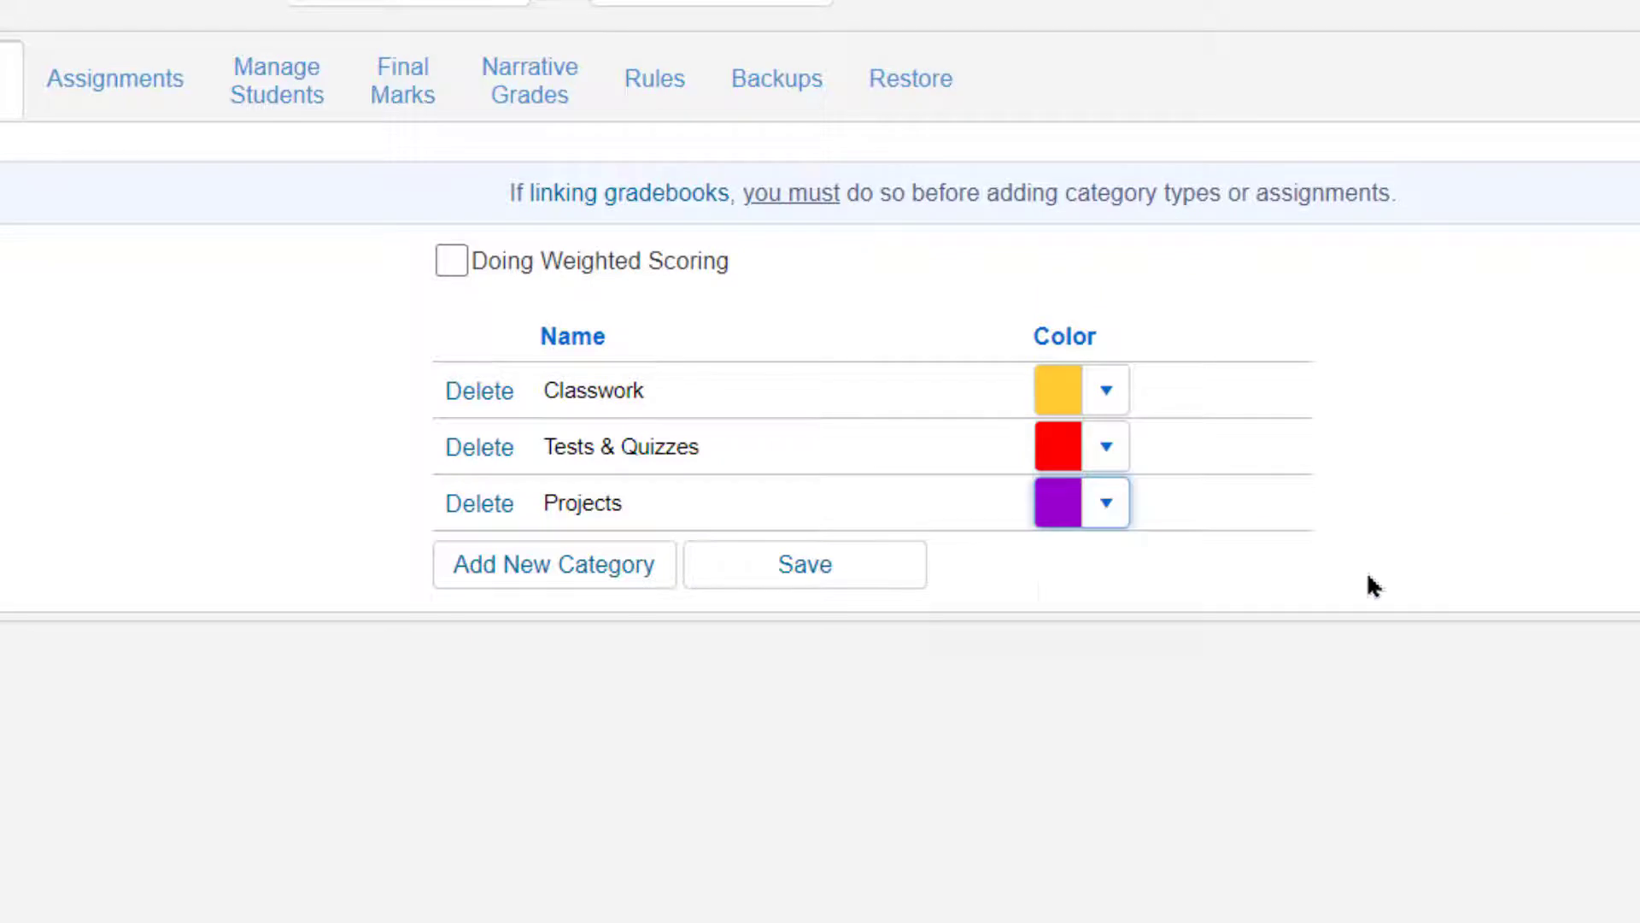
- Add a fourth category named Participation and color it light pink
click(632, 581)
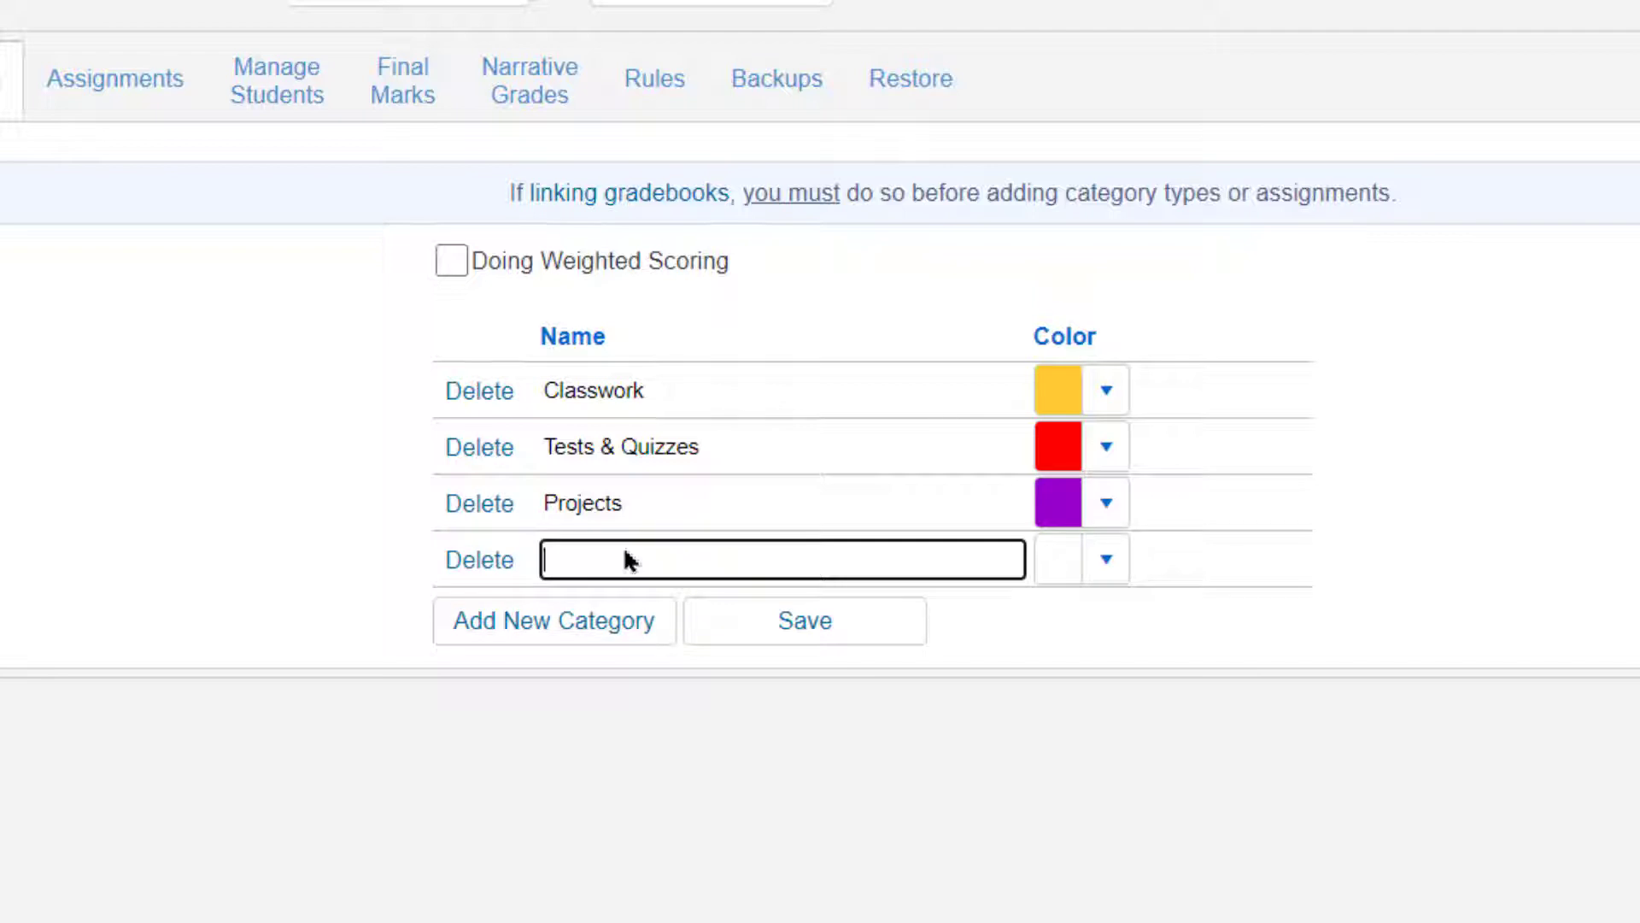
text(Participa)
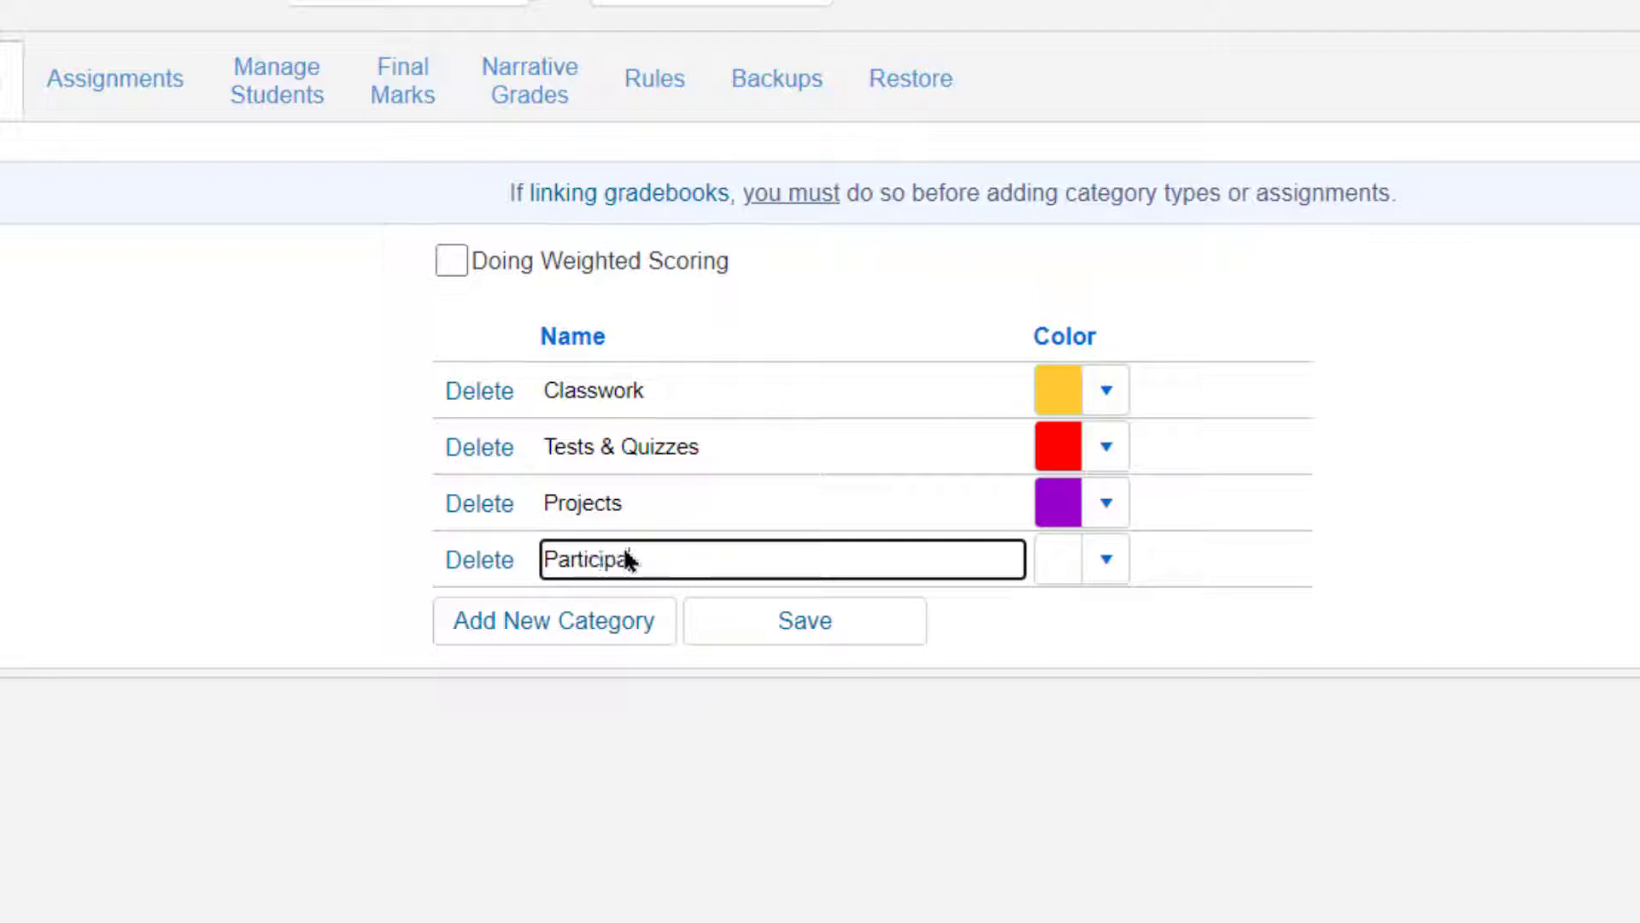
text(tion)
click(1106, 564)
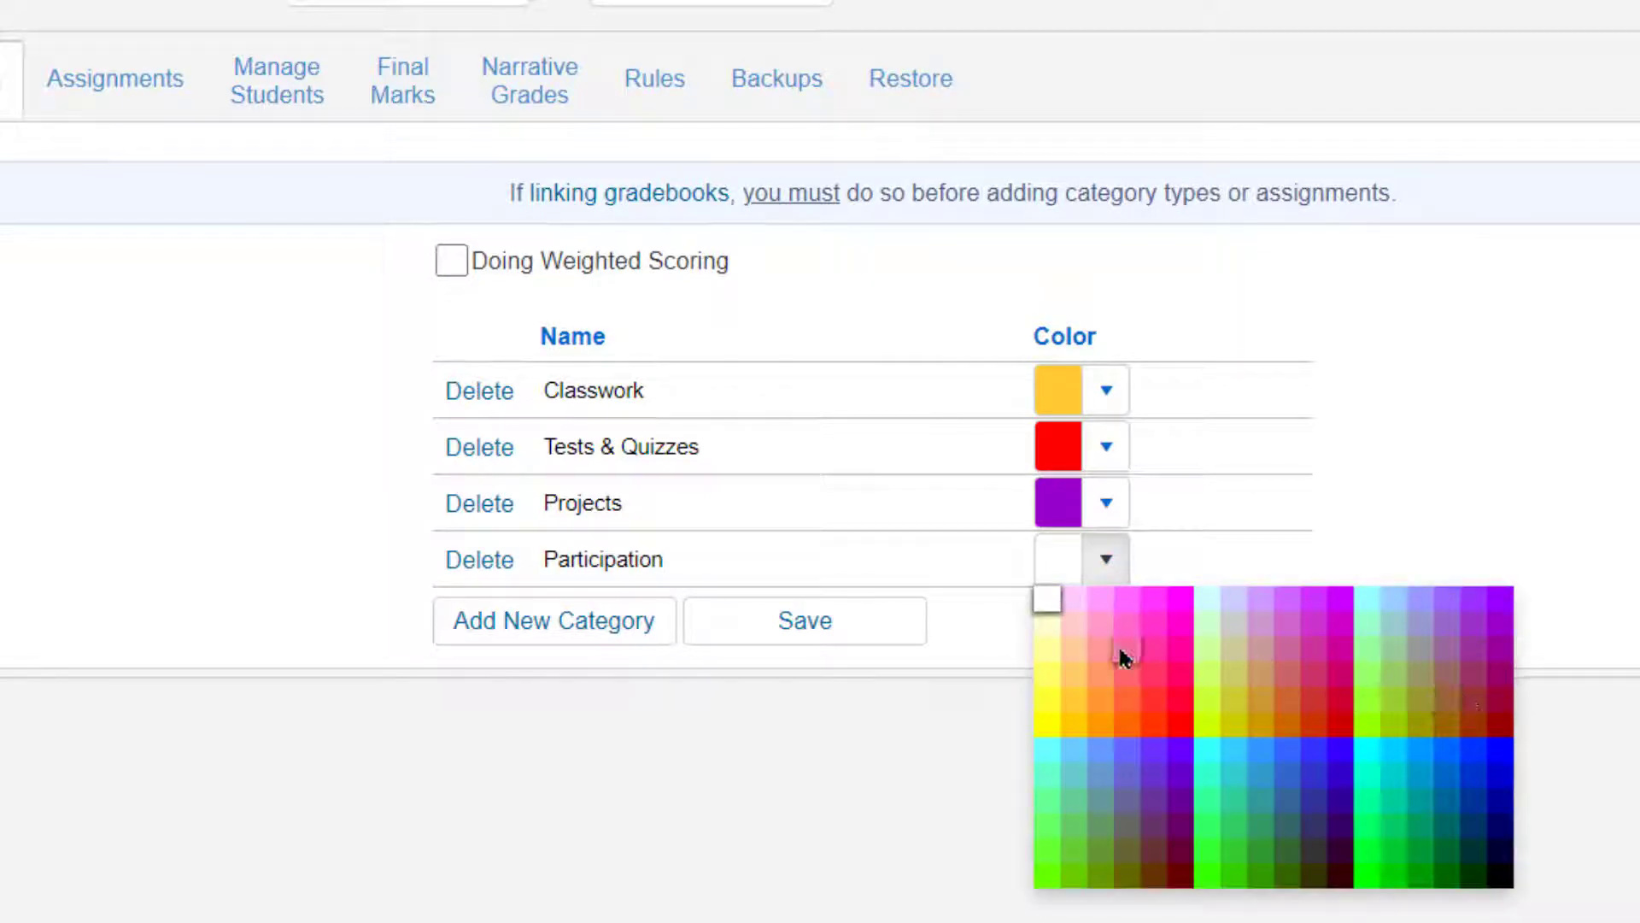
click(1105, 606)
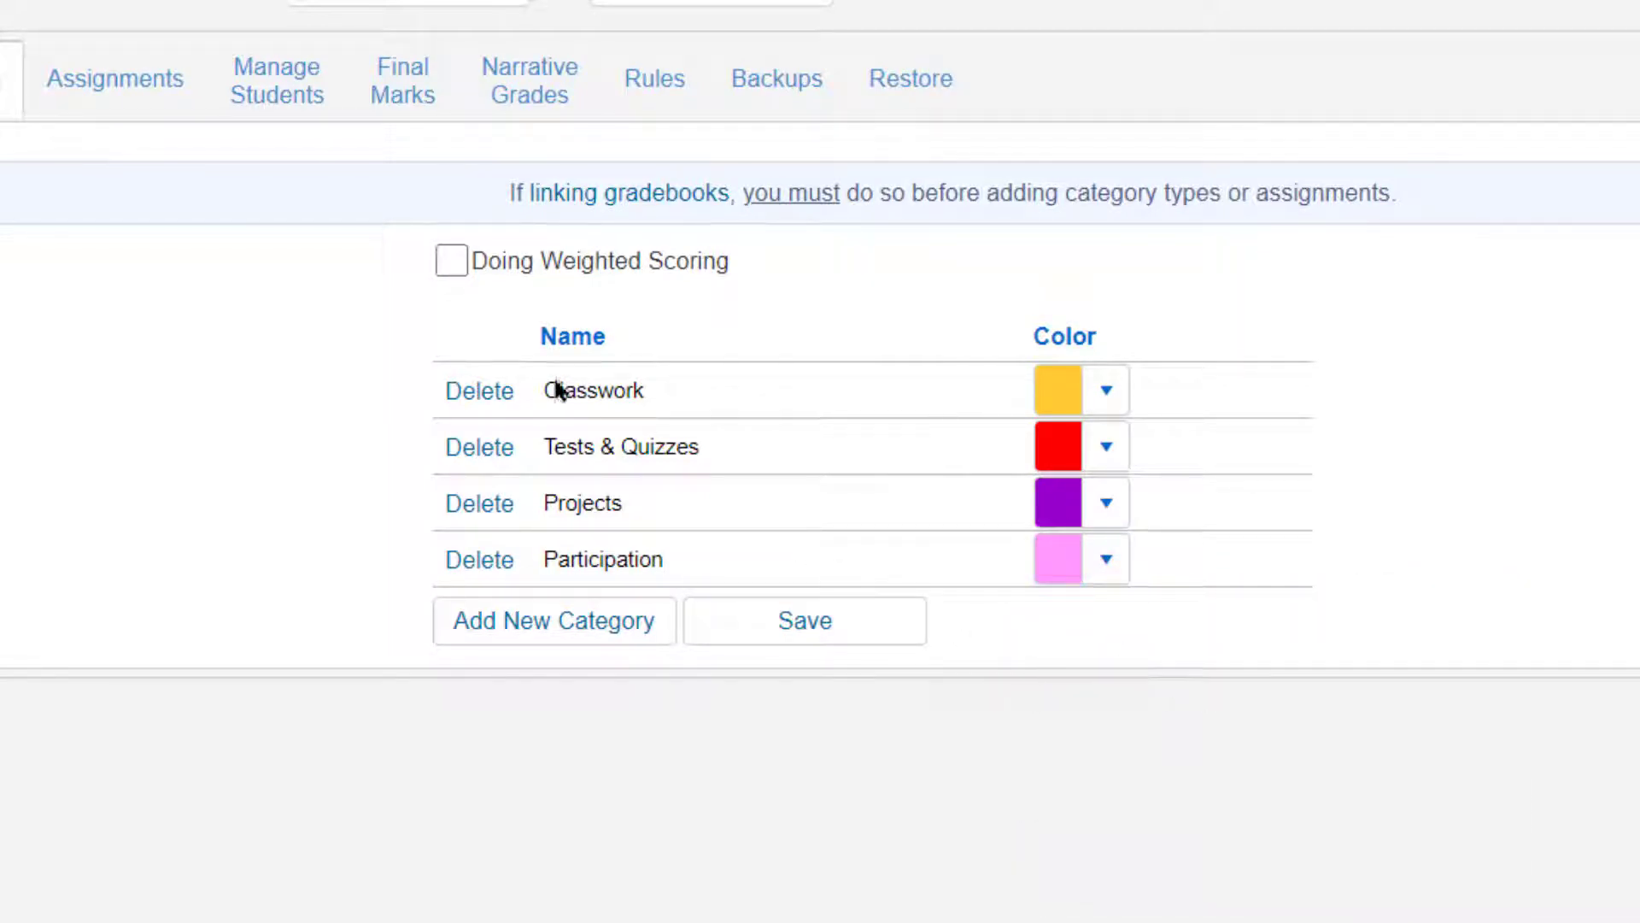
- Enable weighted scoring and set Classwork to 40%, Tests & Quizzes to 40%, Projects to 10% and Participation to 20%
click(452, 261)
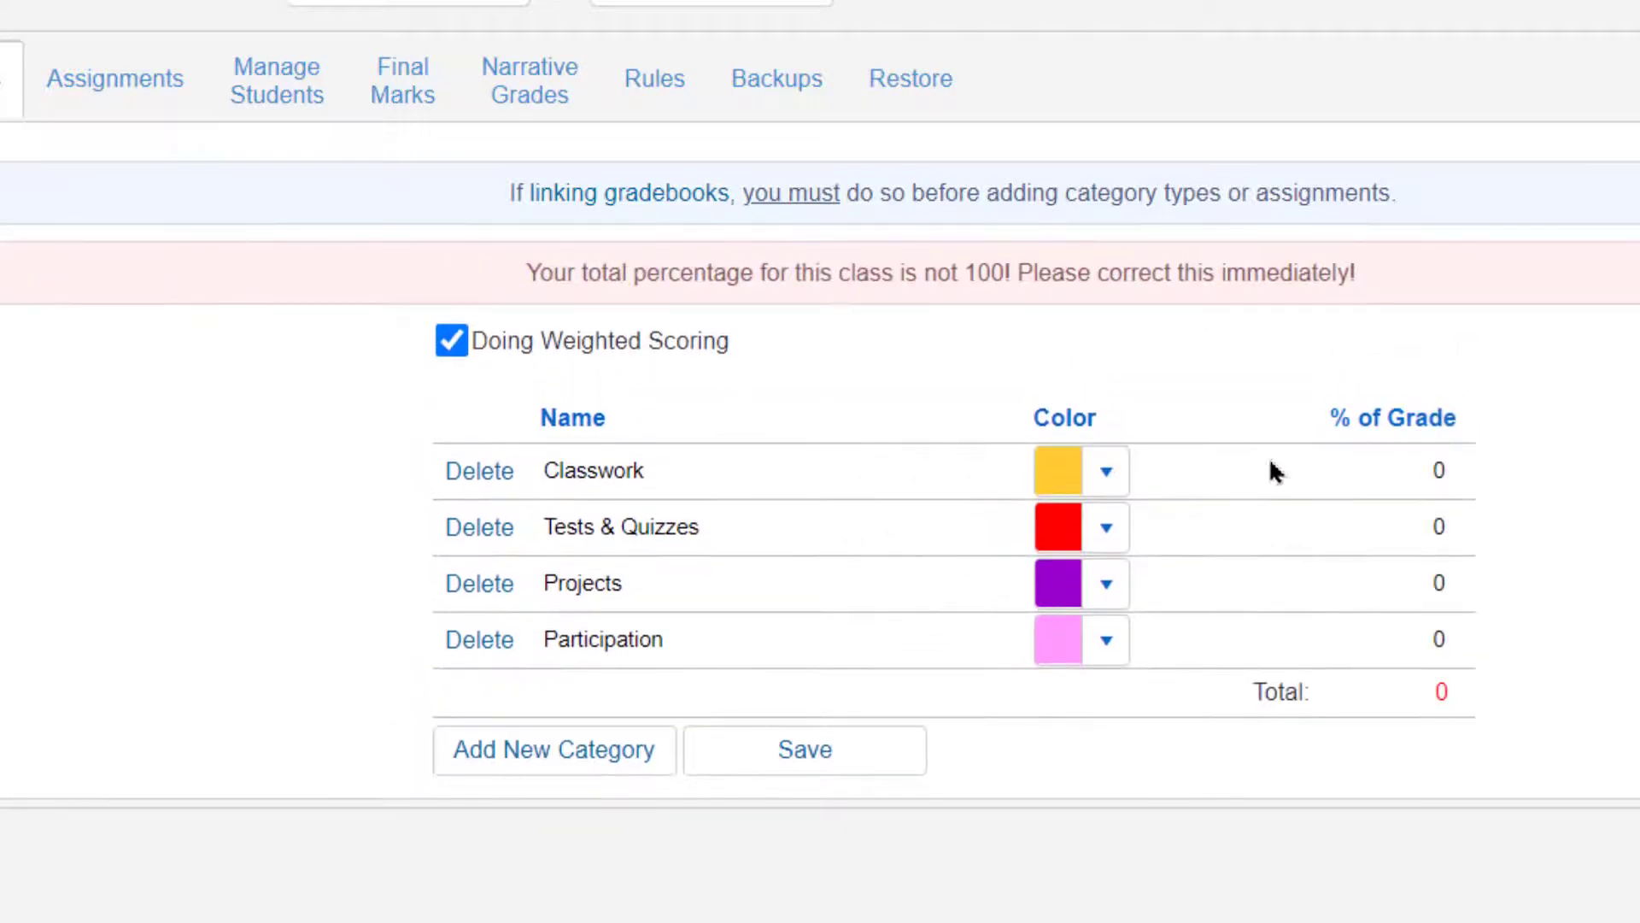
double_click(1435, 472)
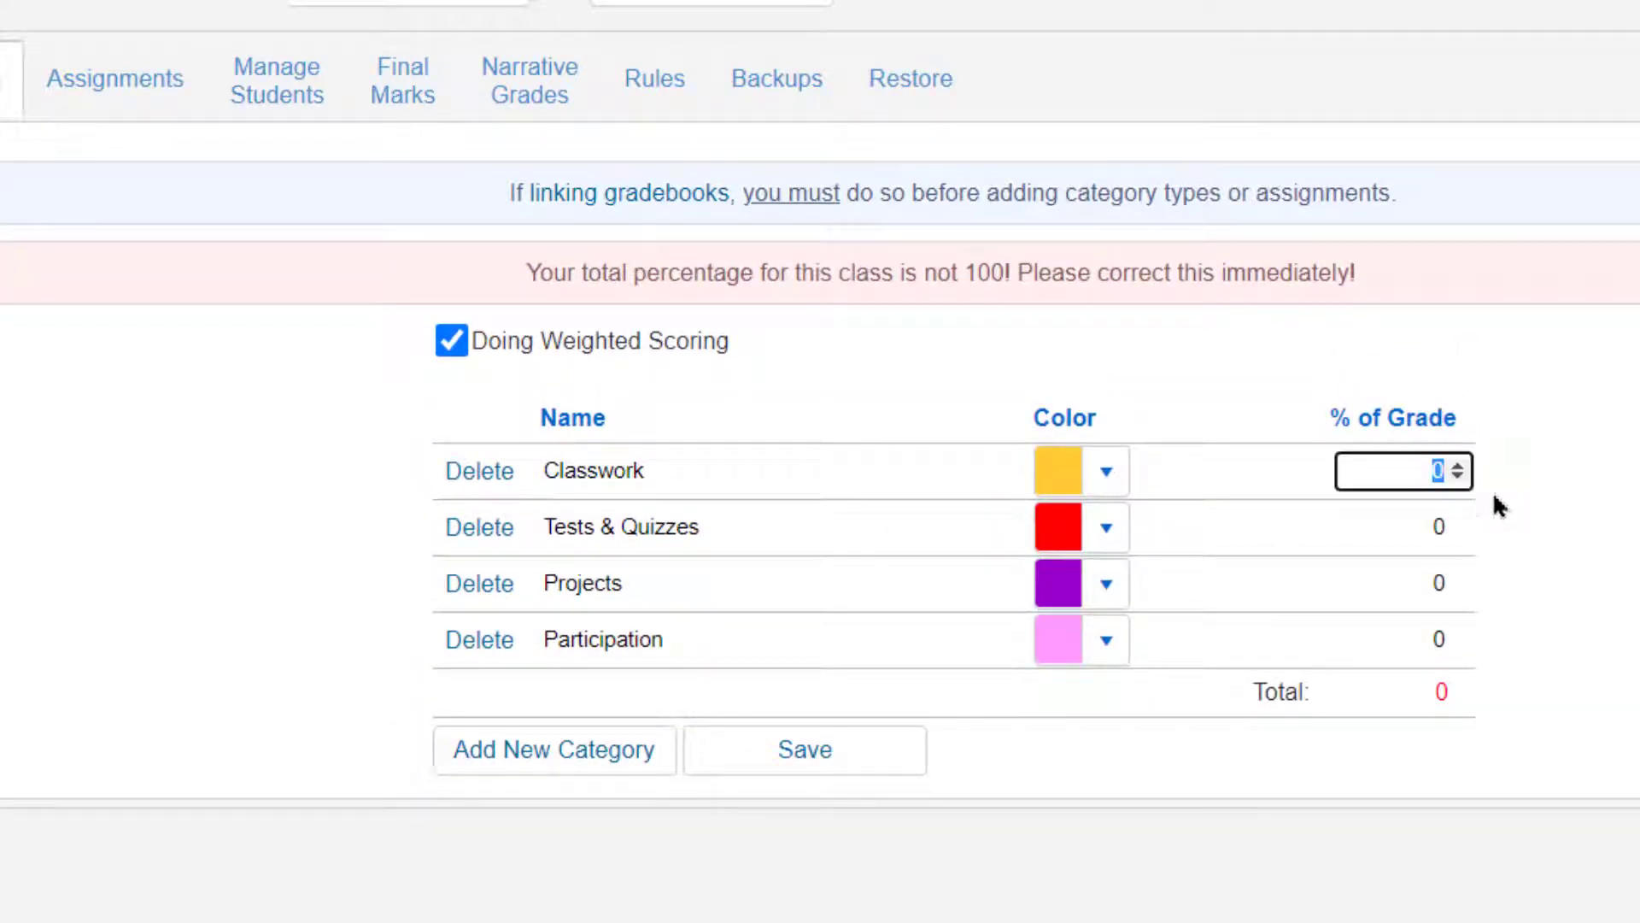
text(40)
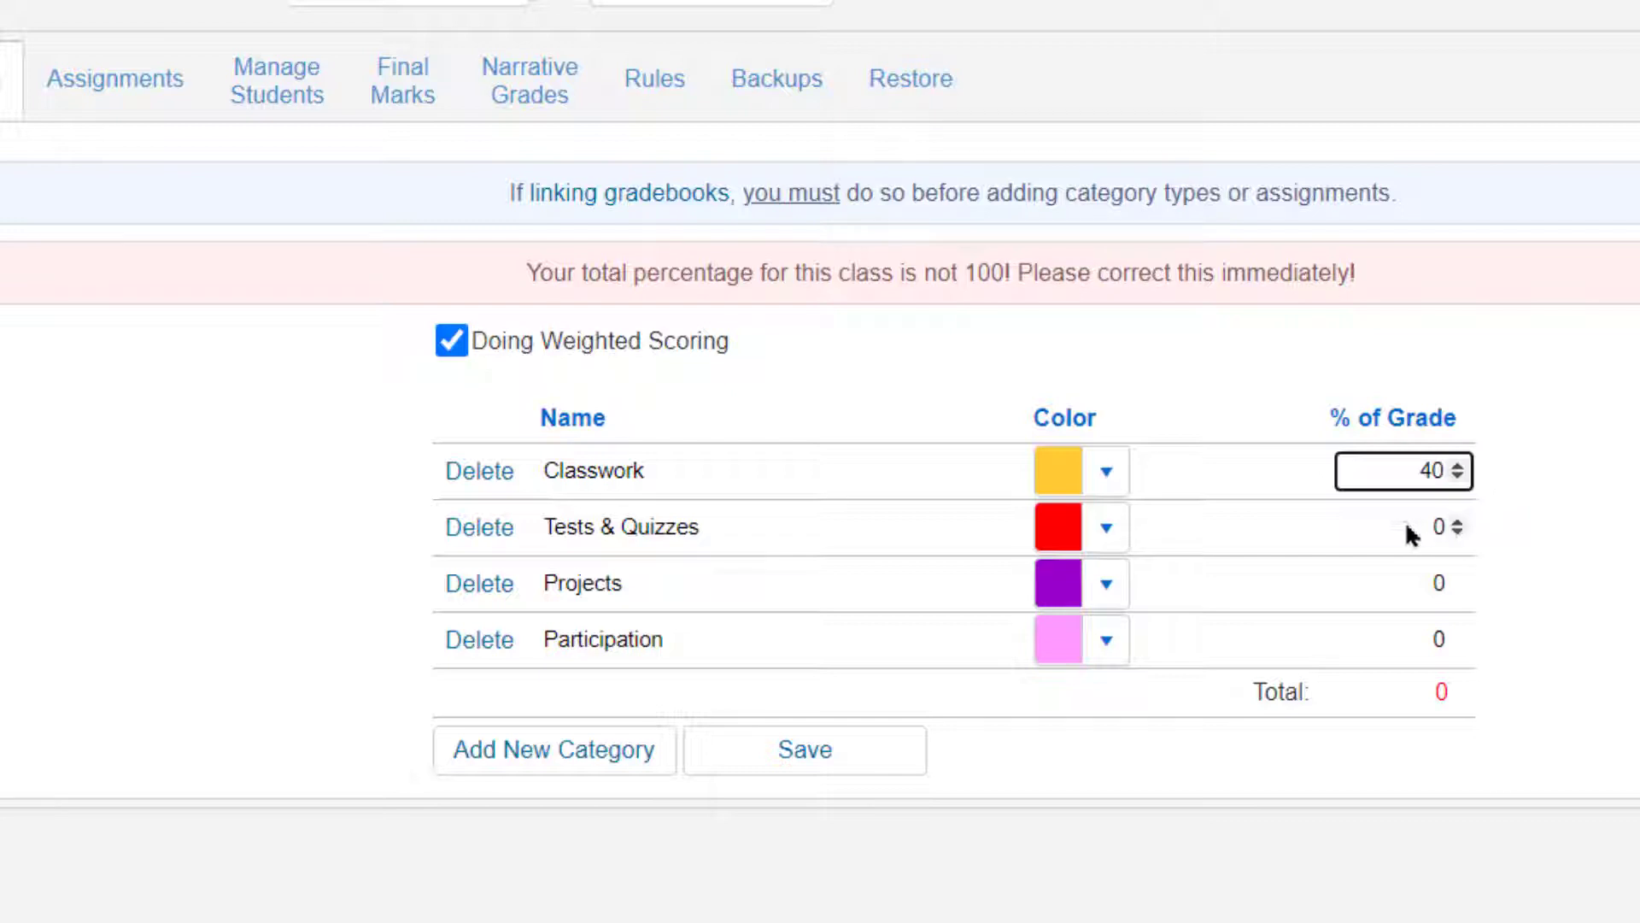
double_click(1418, 529)
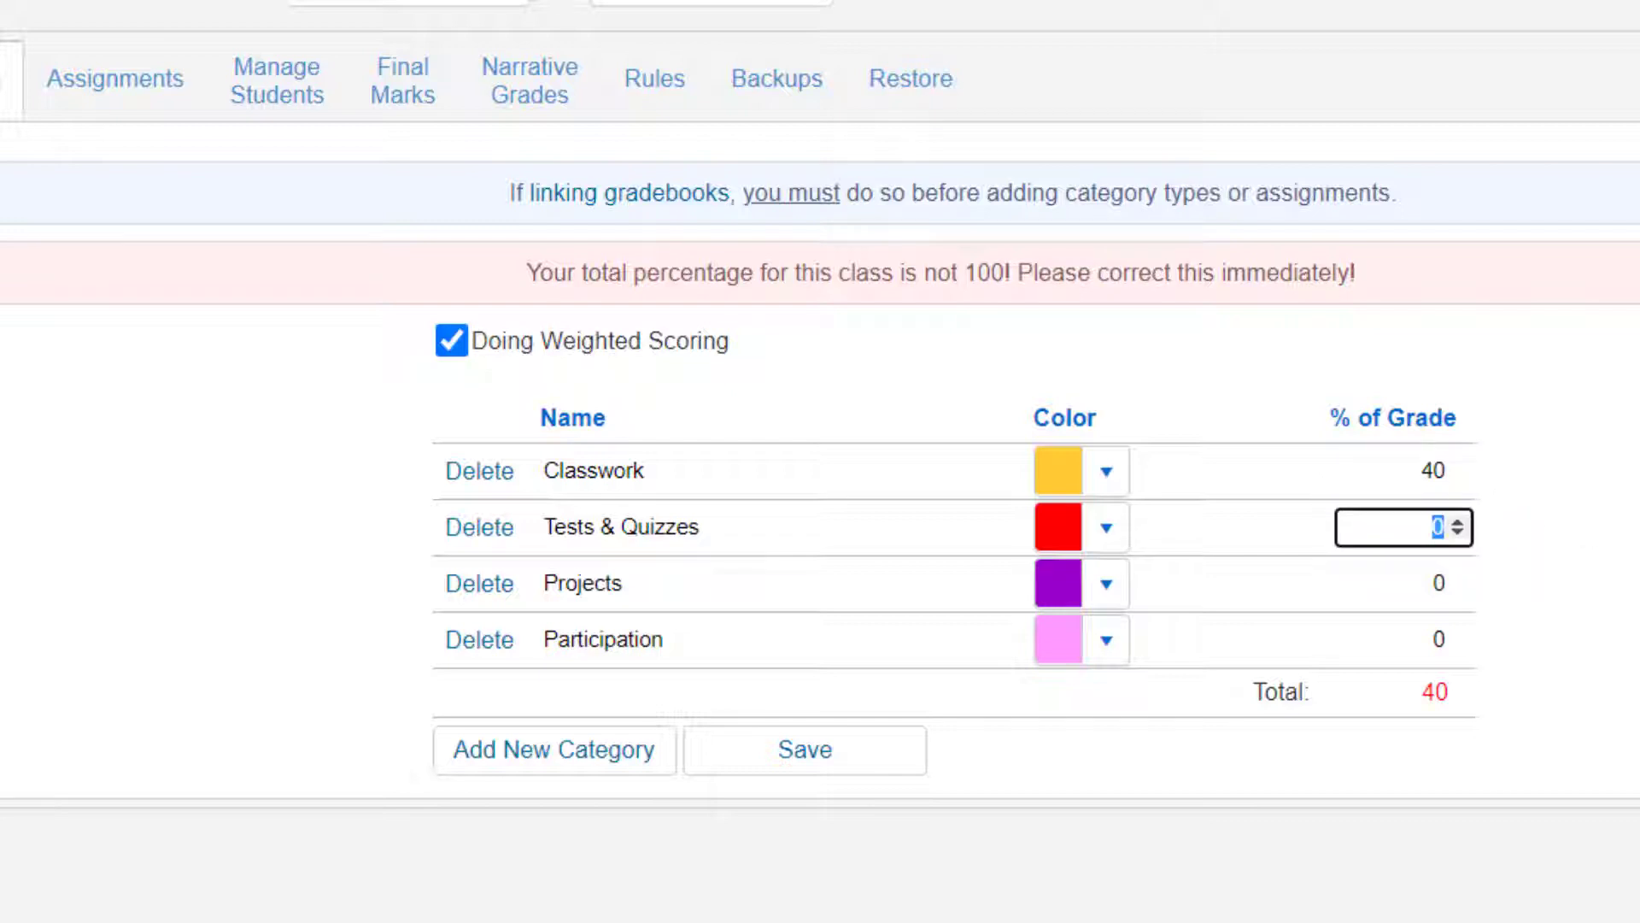
text(40)
double_click(1444, 584)
text(10)
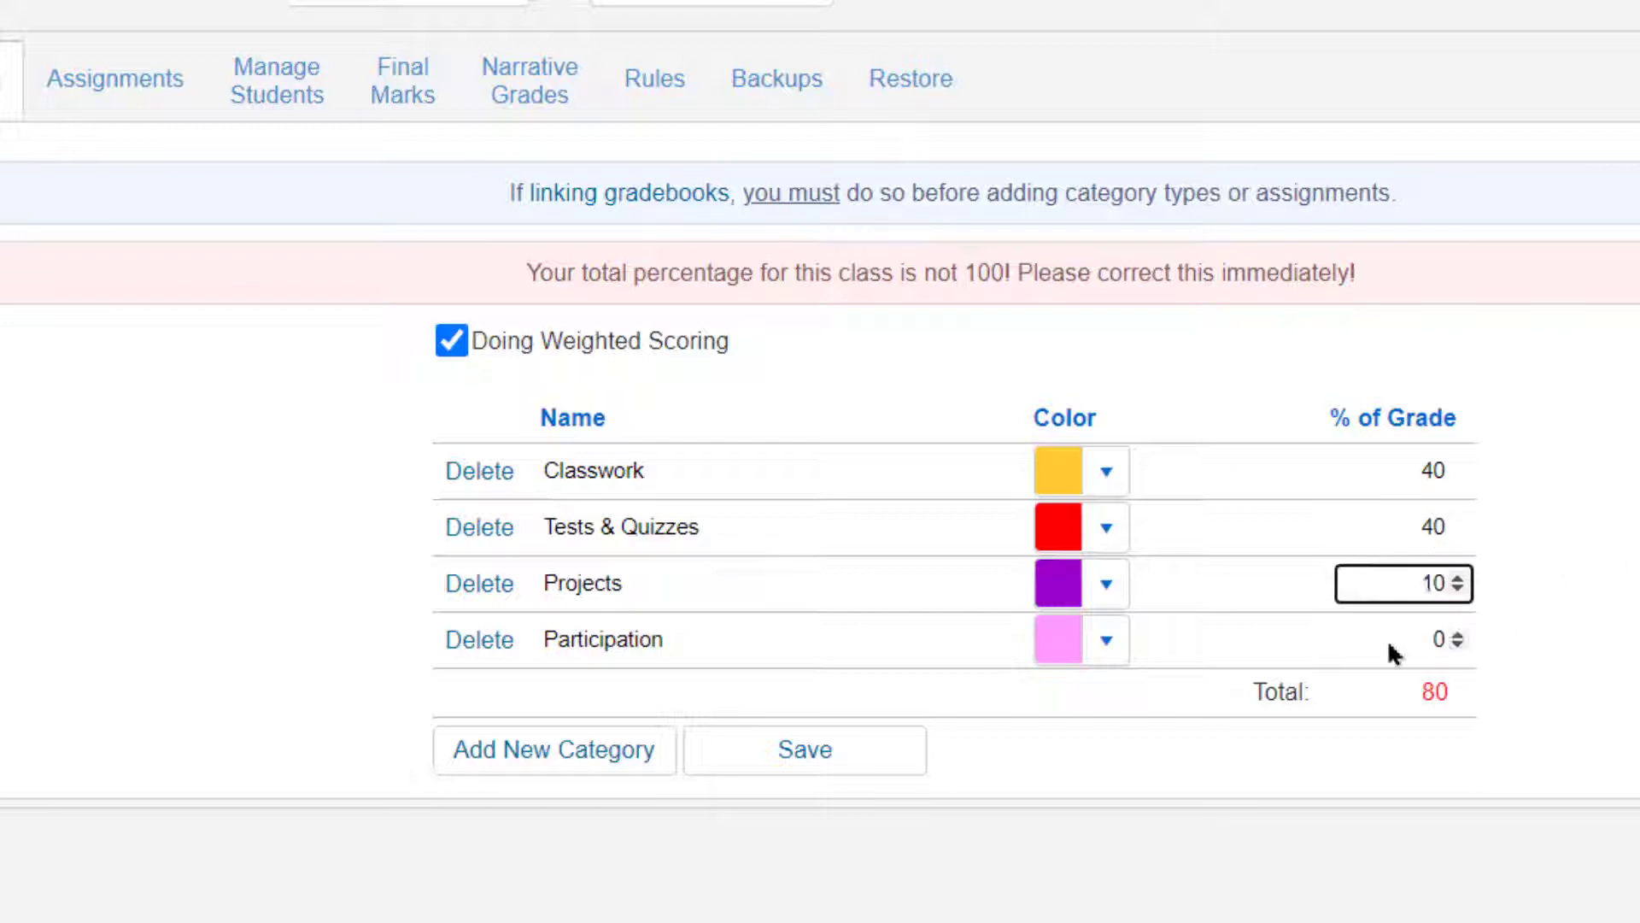
double_click(1439, 641)
text(20)
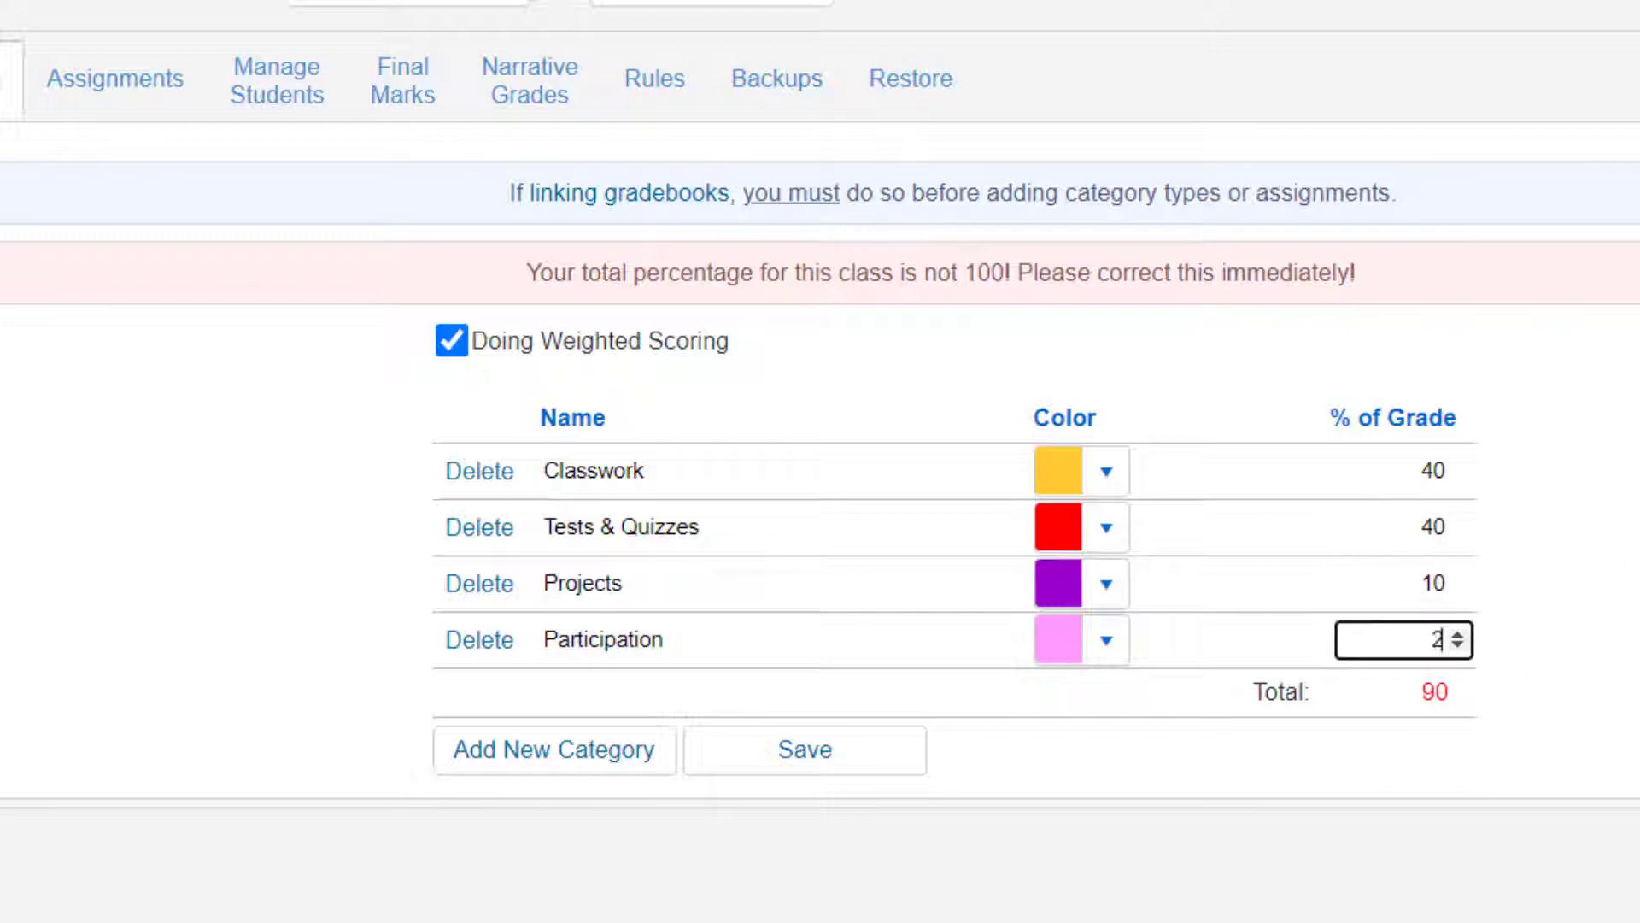
- Correct the Participation category's share of the grade to 10%
double_click(1403, 597)
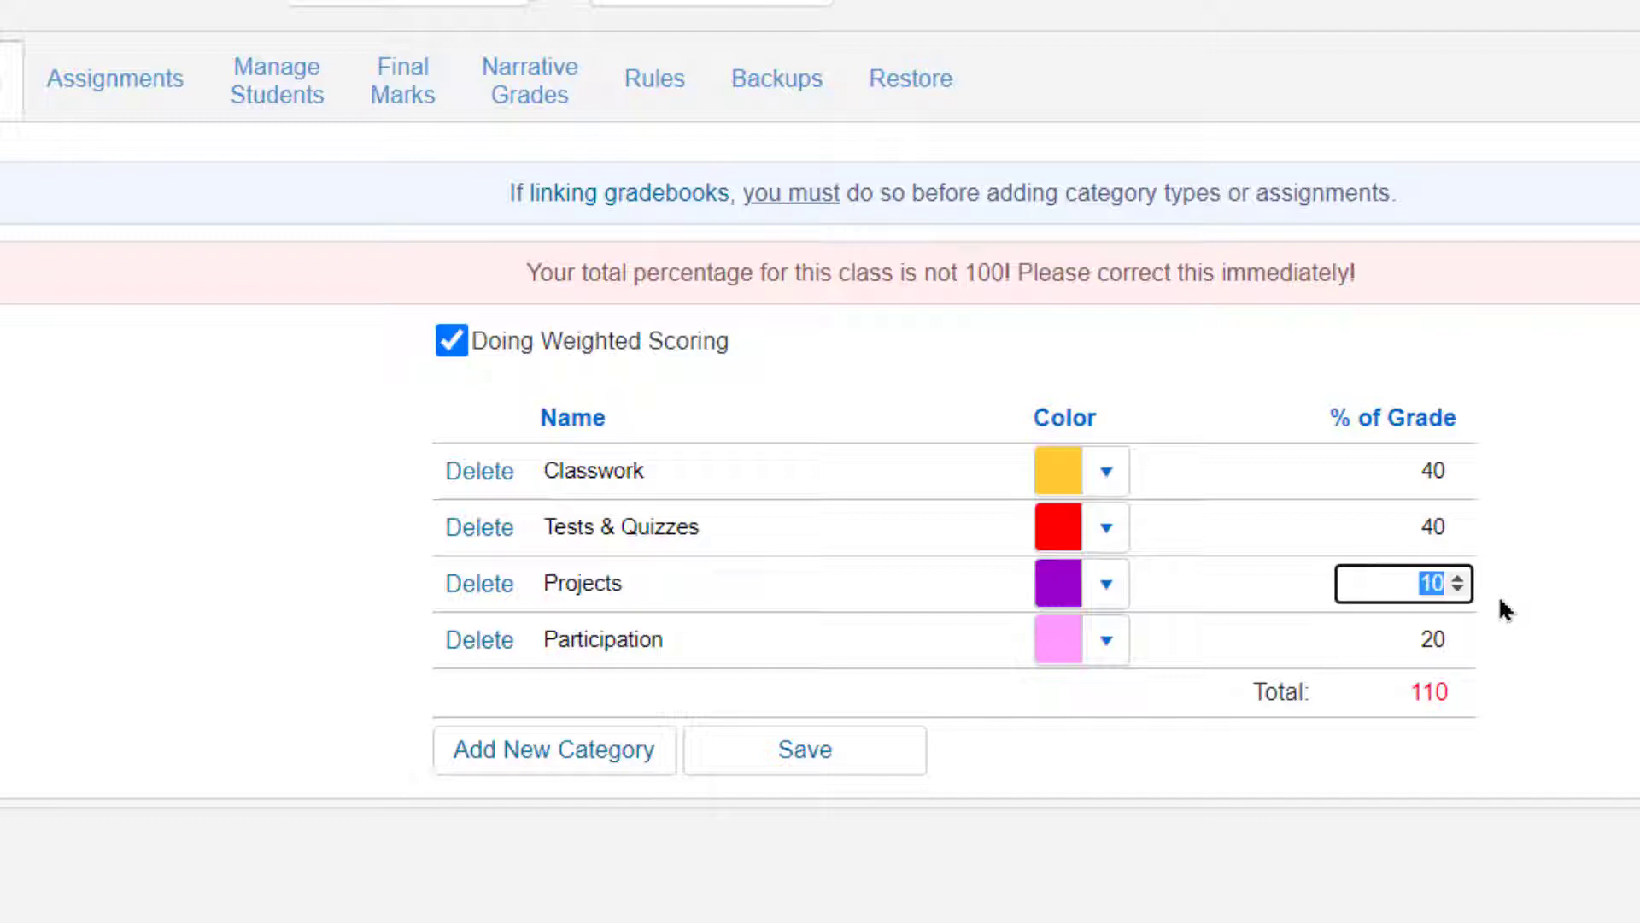
click(1423, 656)
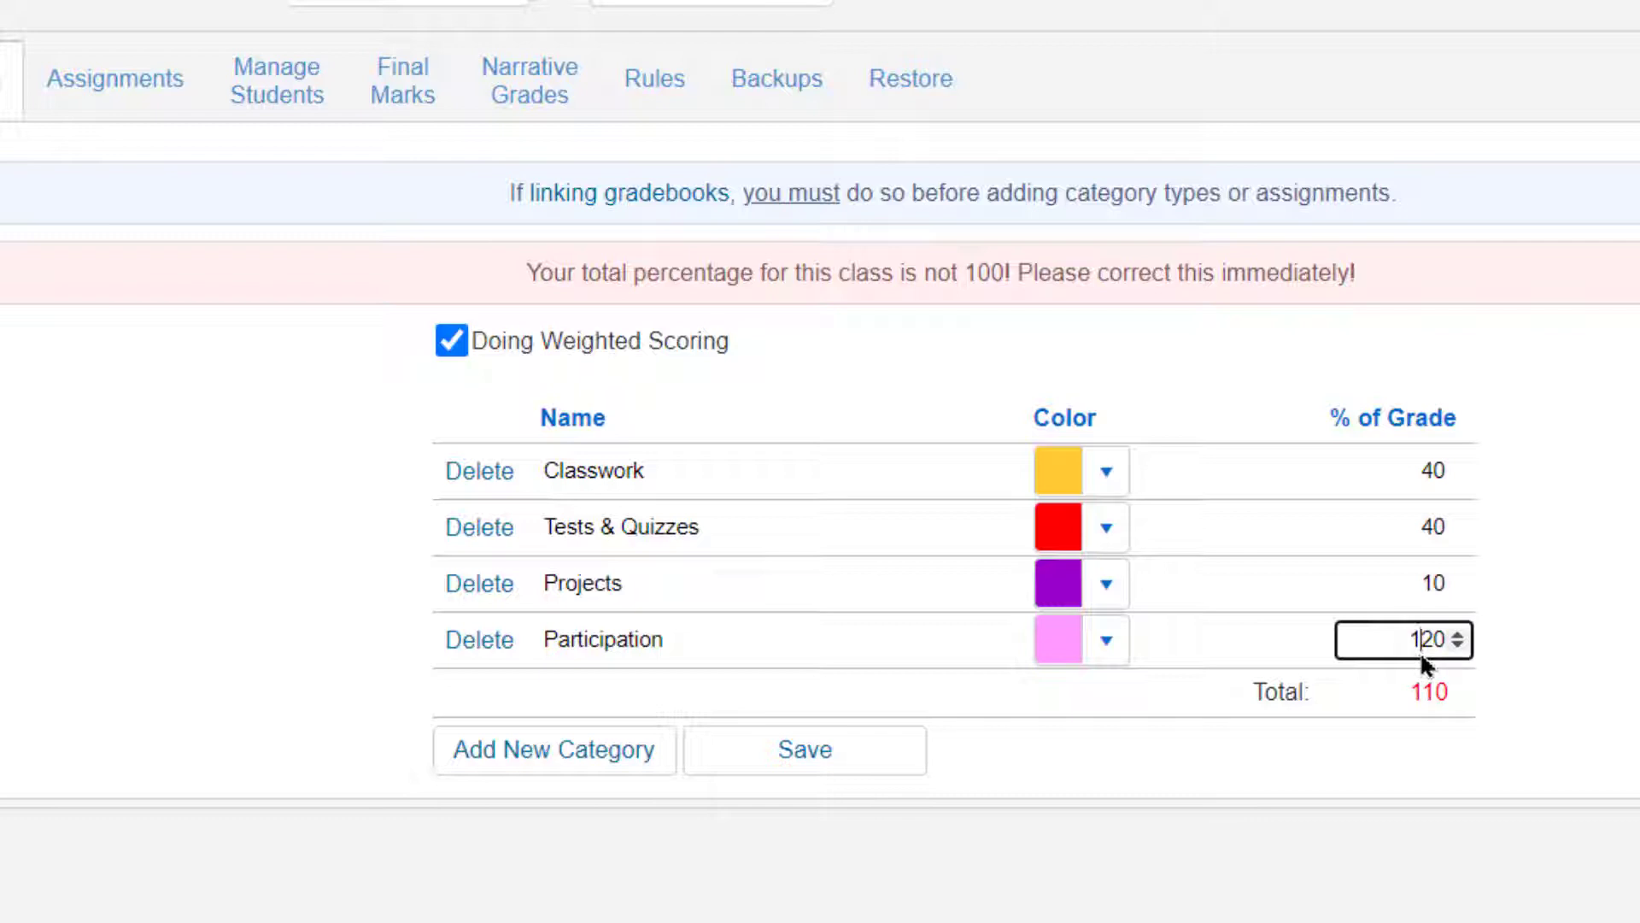
text(10)
click(1395, 769)
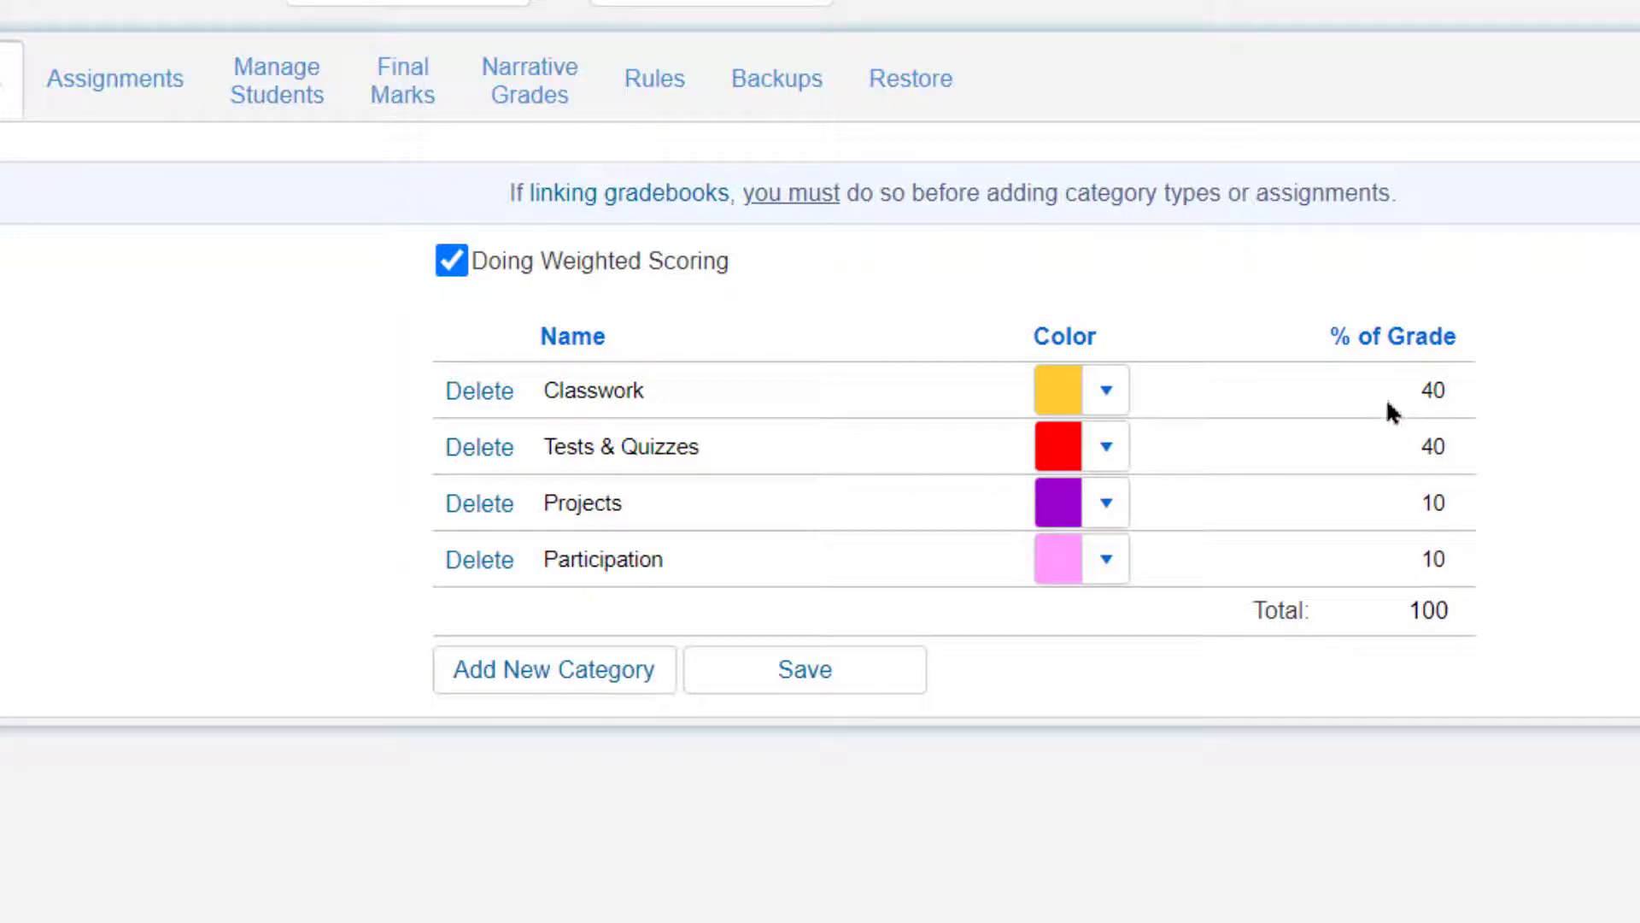
- Turn off weighted scoring and save the gradebook's four categories
click(450, 262)
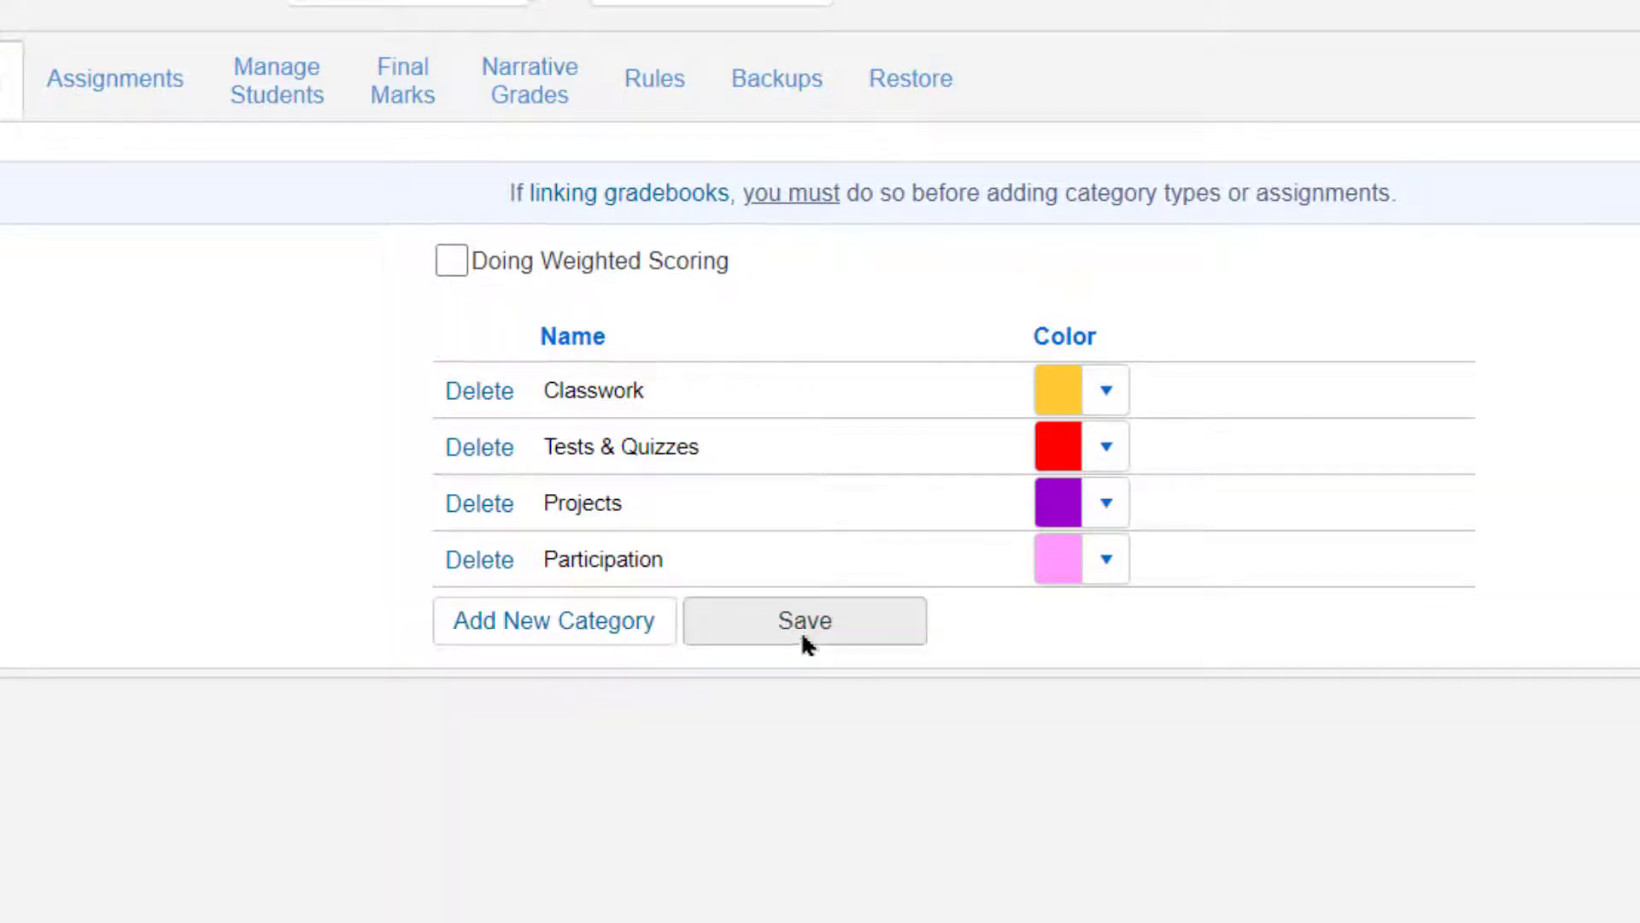
click(803, 636)
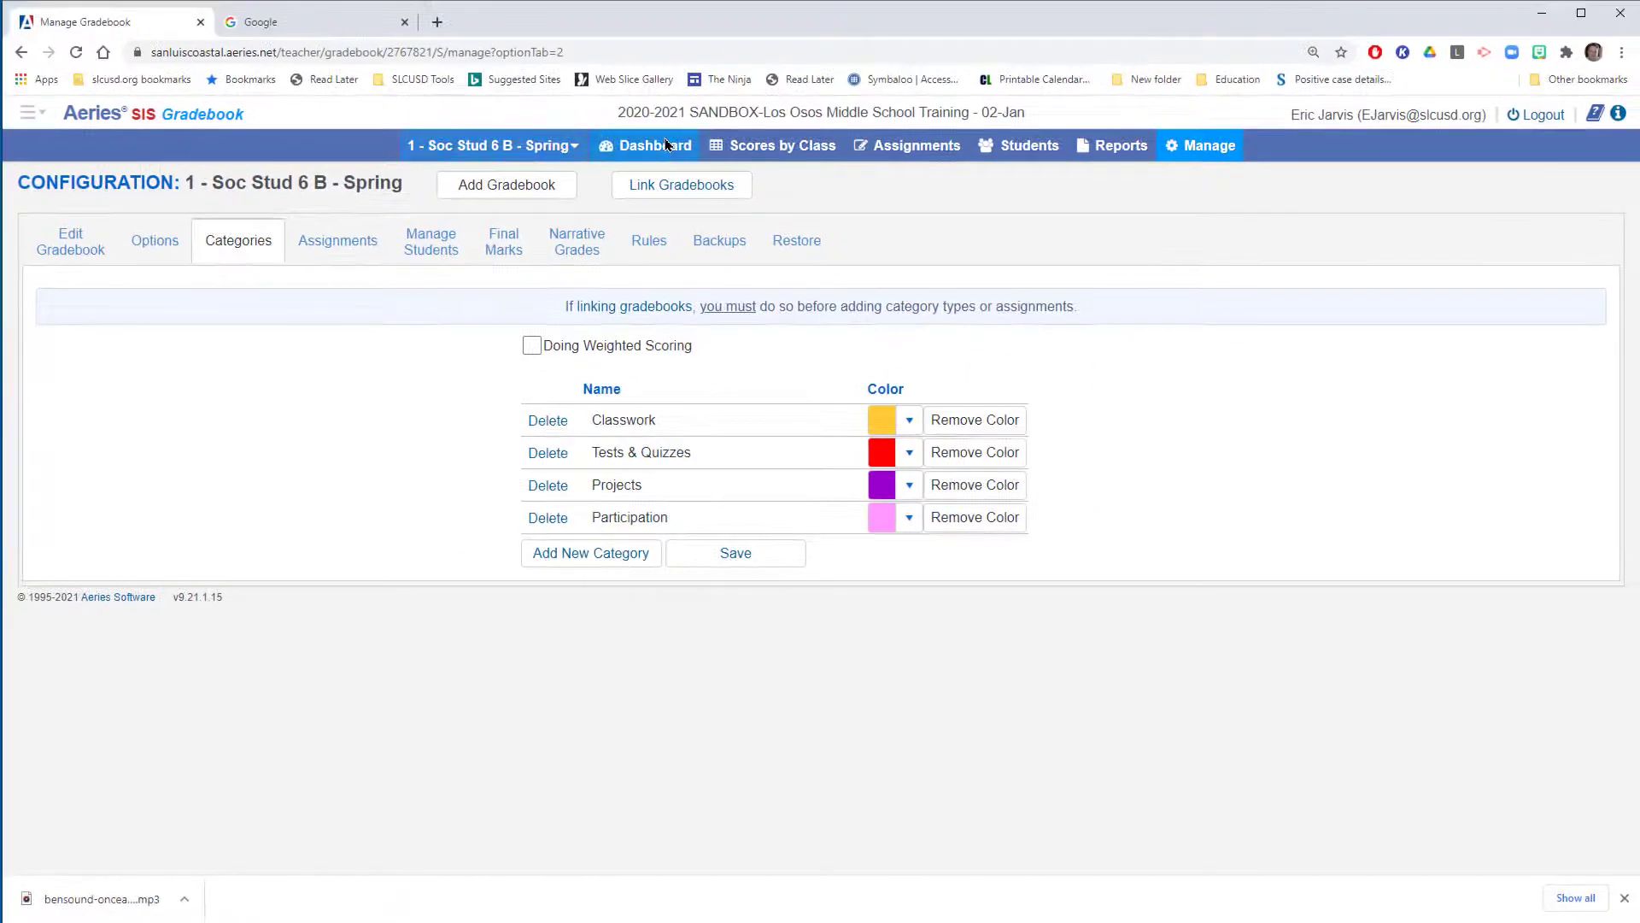
- Return to the gradebook dashboard, expand the future terms and open the management settings of 1 - Soc Stud 6 B - Spring
click(680, 50)
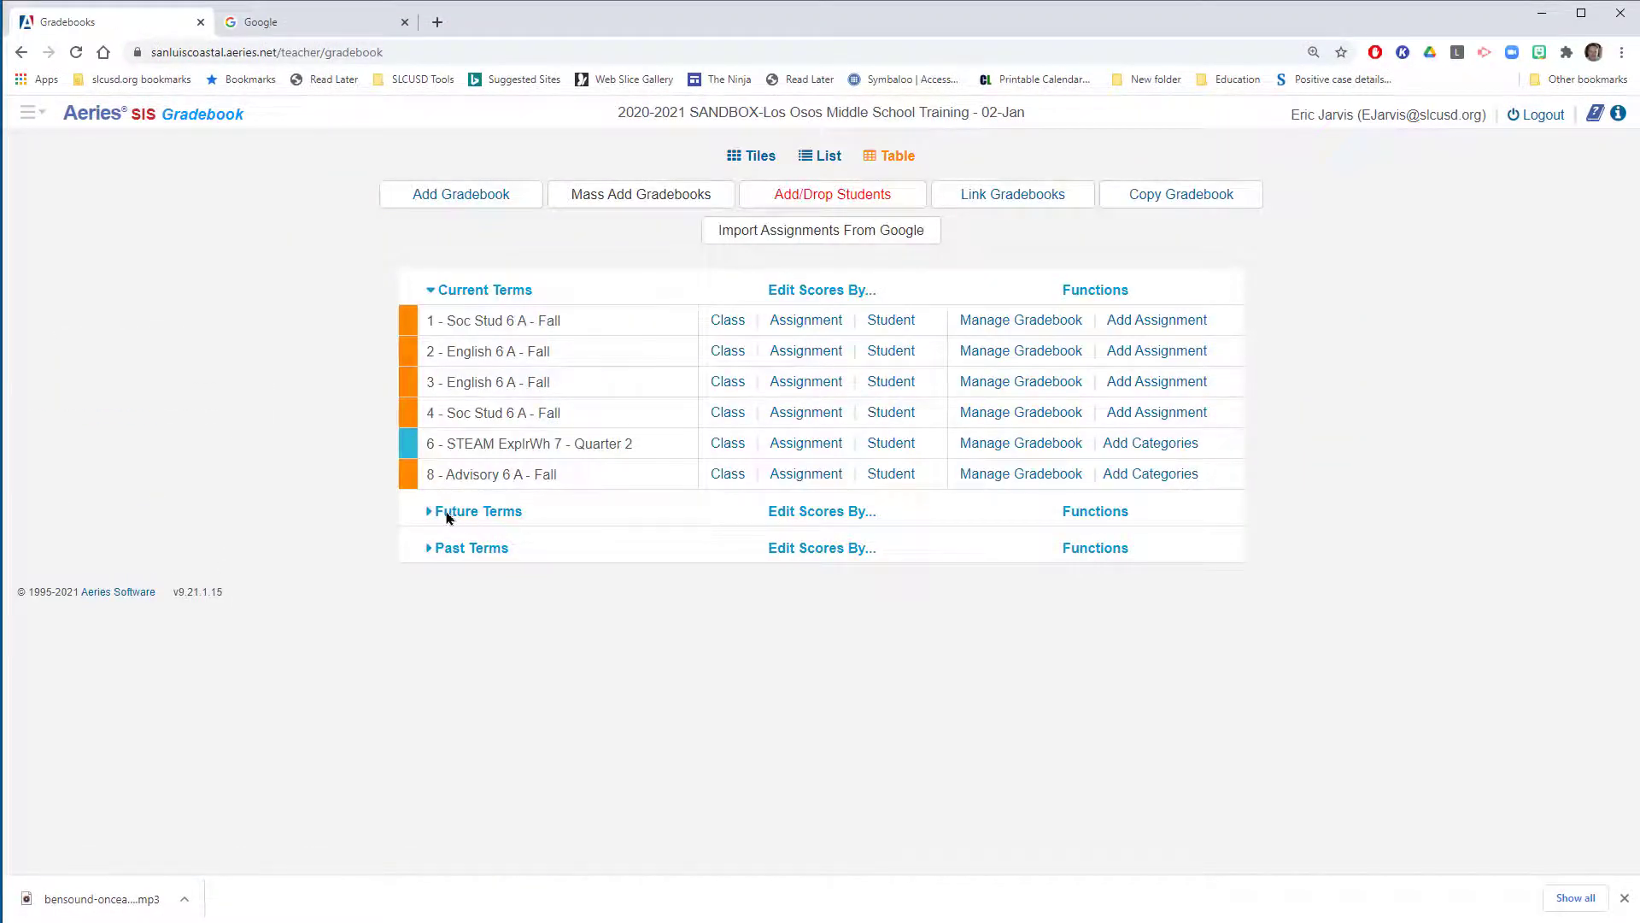
click(448, 514)
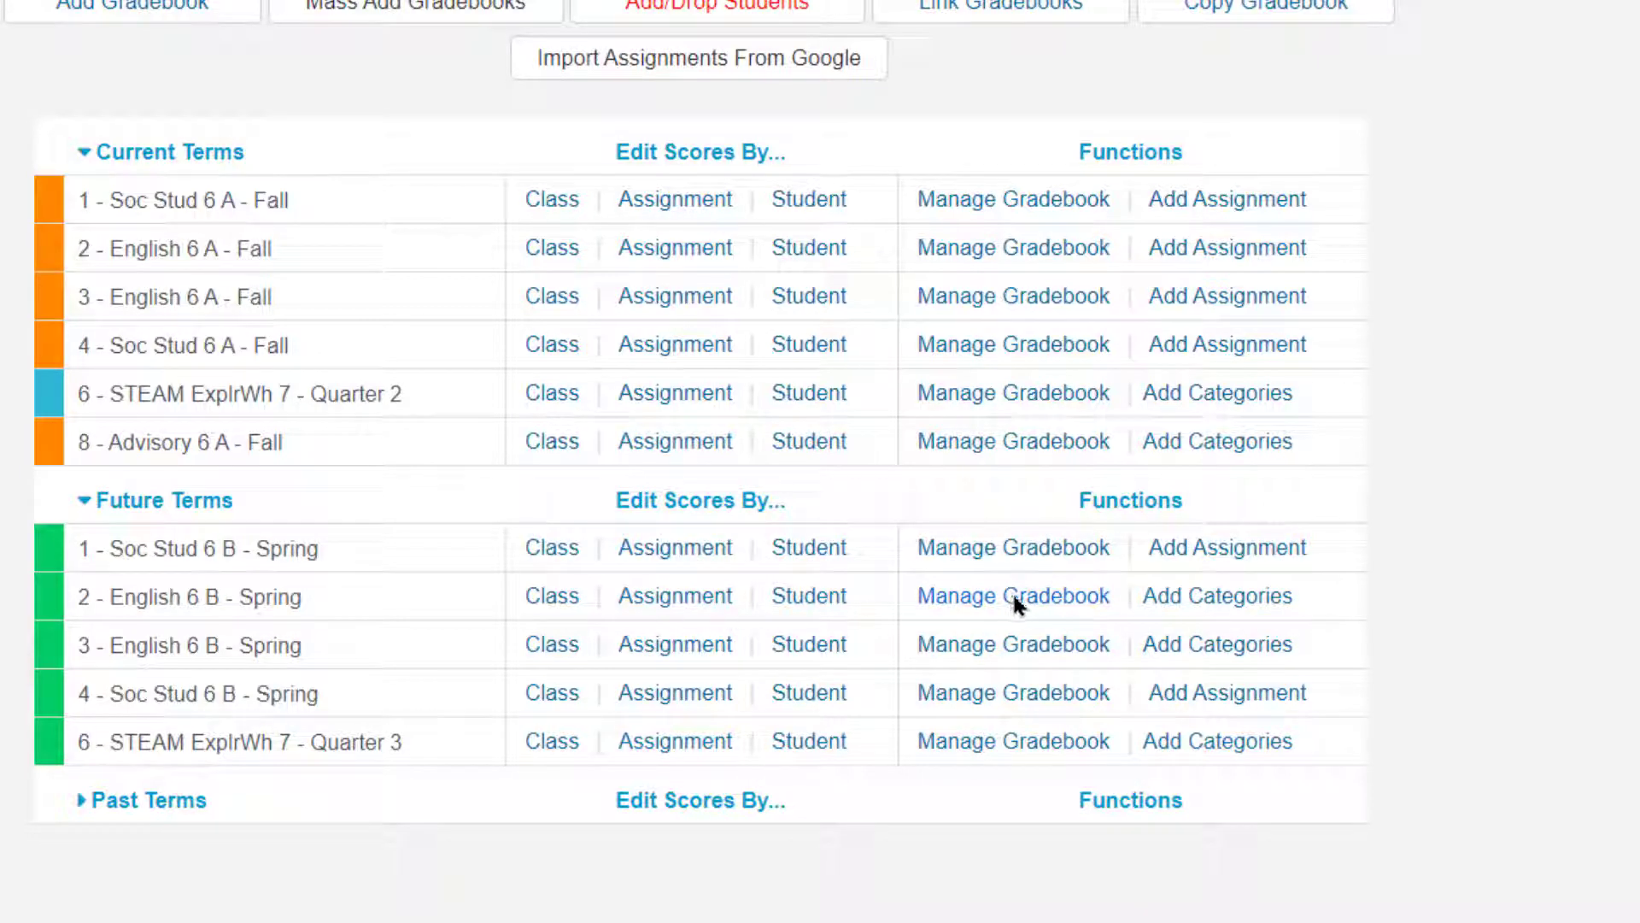
click(1014, 548)
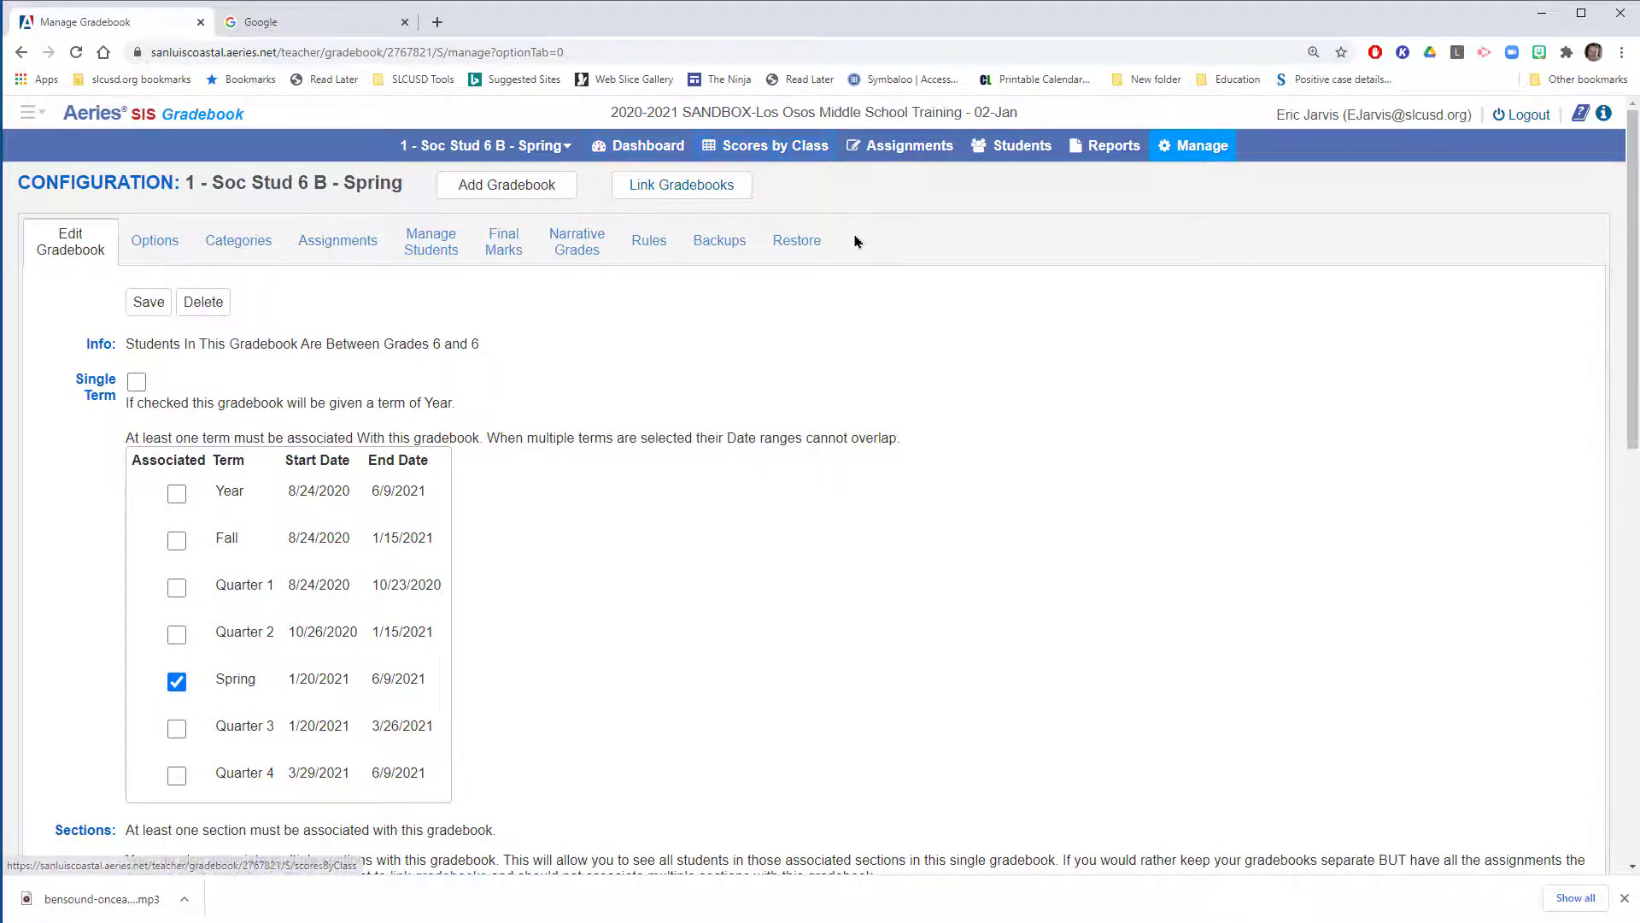
drag(855, 239, 798, 170)
drag(979, 240, 902, 145)
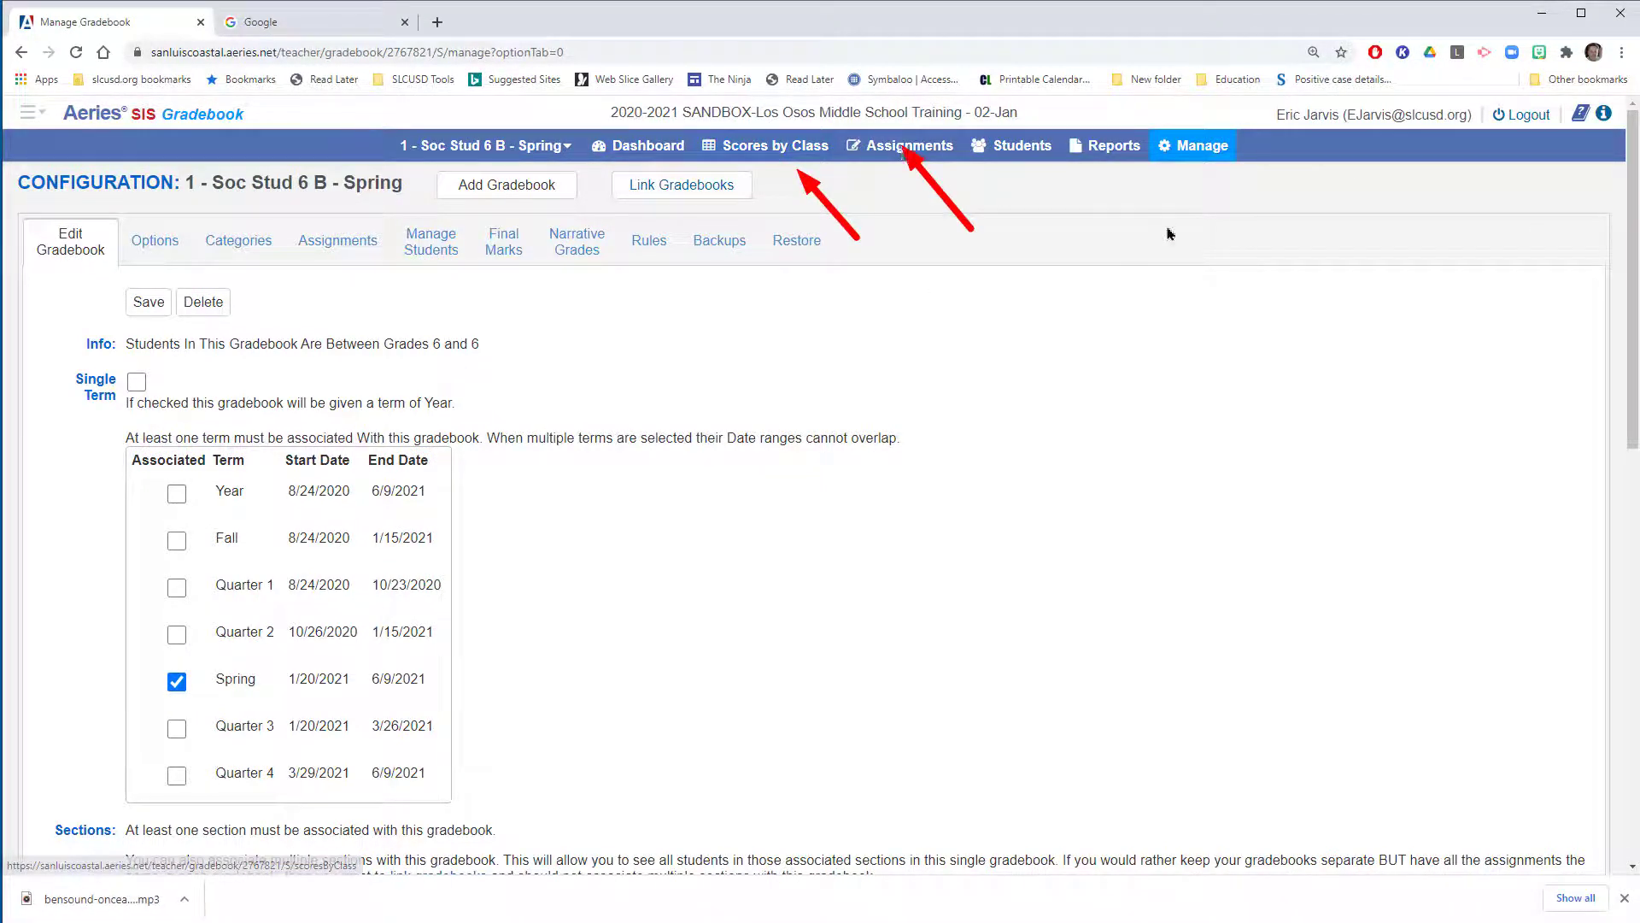
key(Escape)
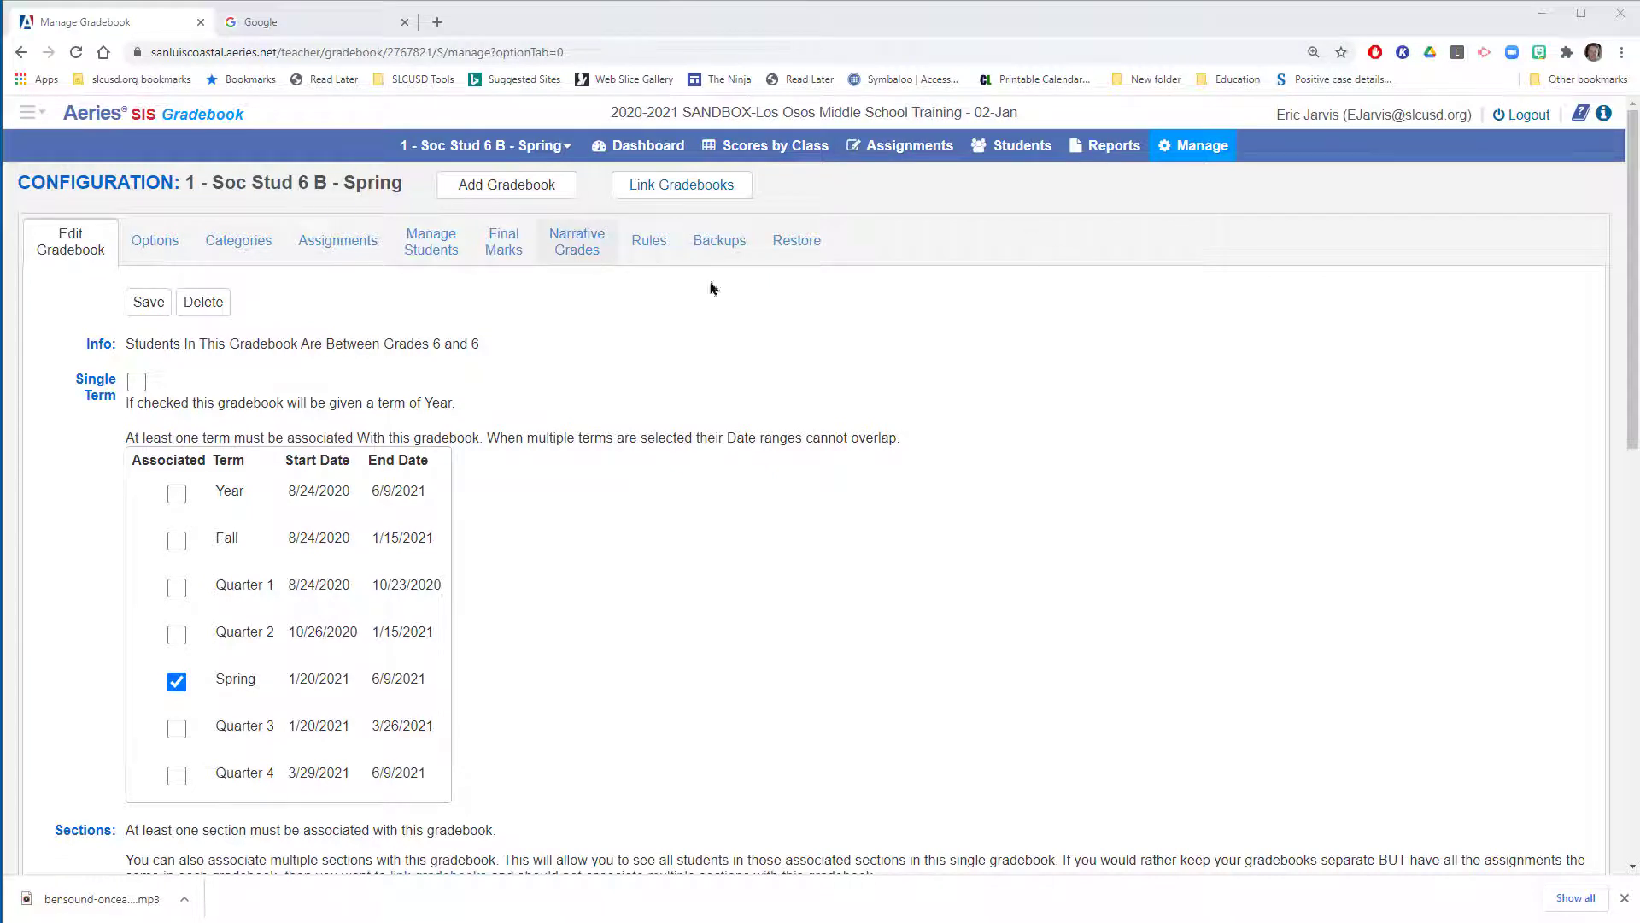
drag(725, 323, 670, 241)
drag(574, 306, 430, 254)
key(Escape)
click(1185, 150)
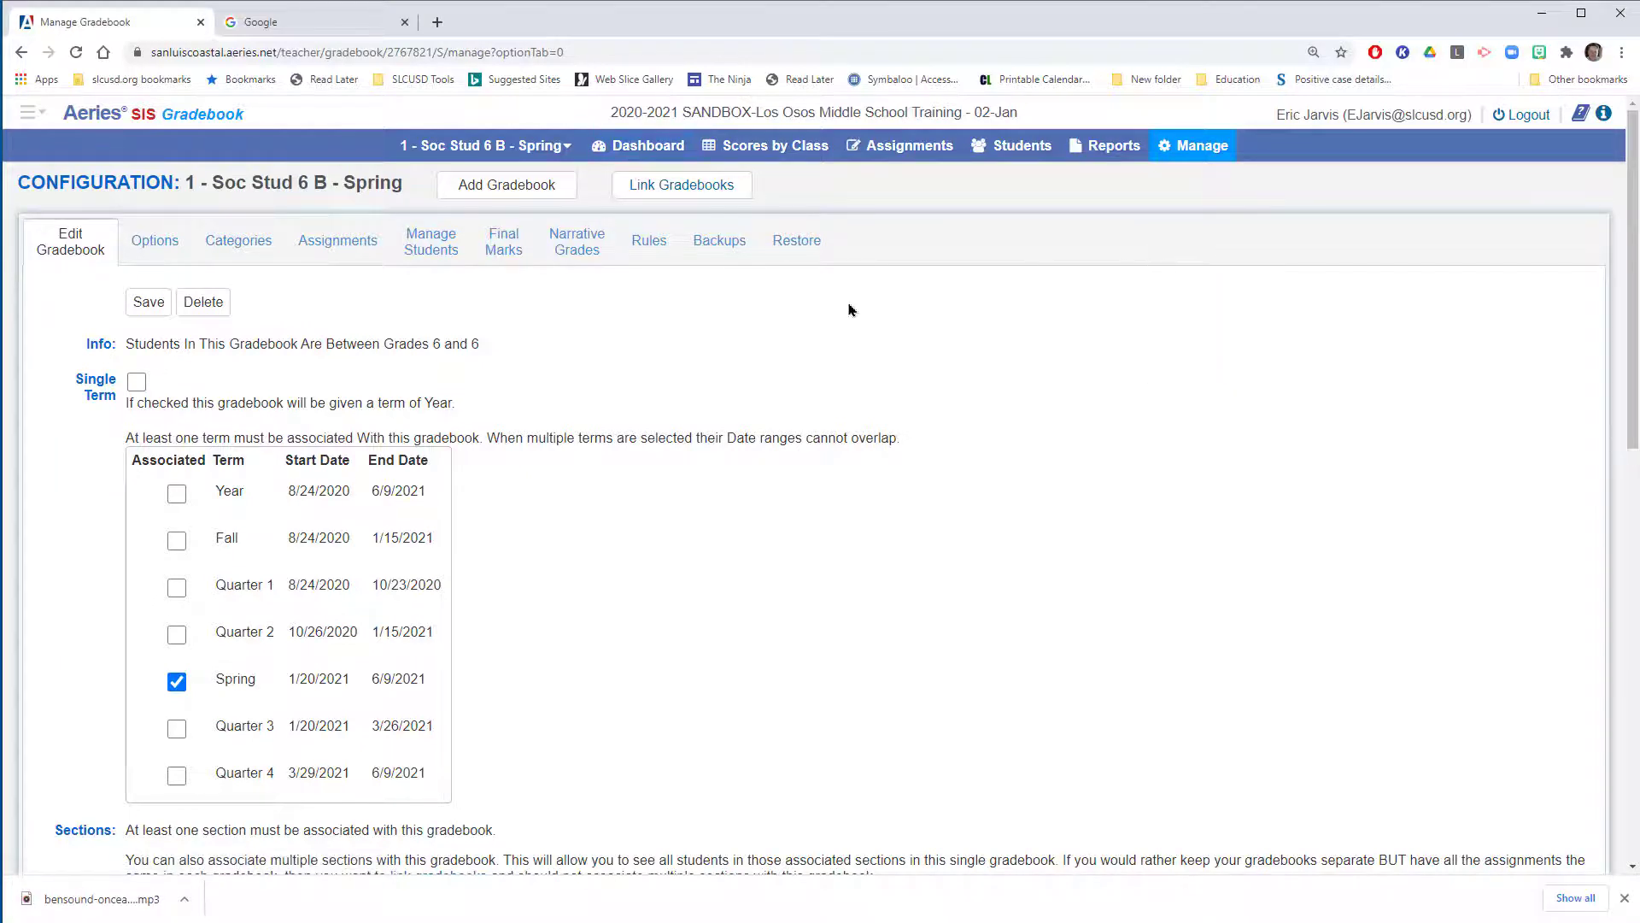
drag(850, 301, 756, 242)
key(Escape)
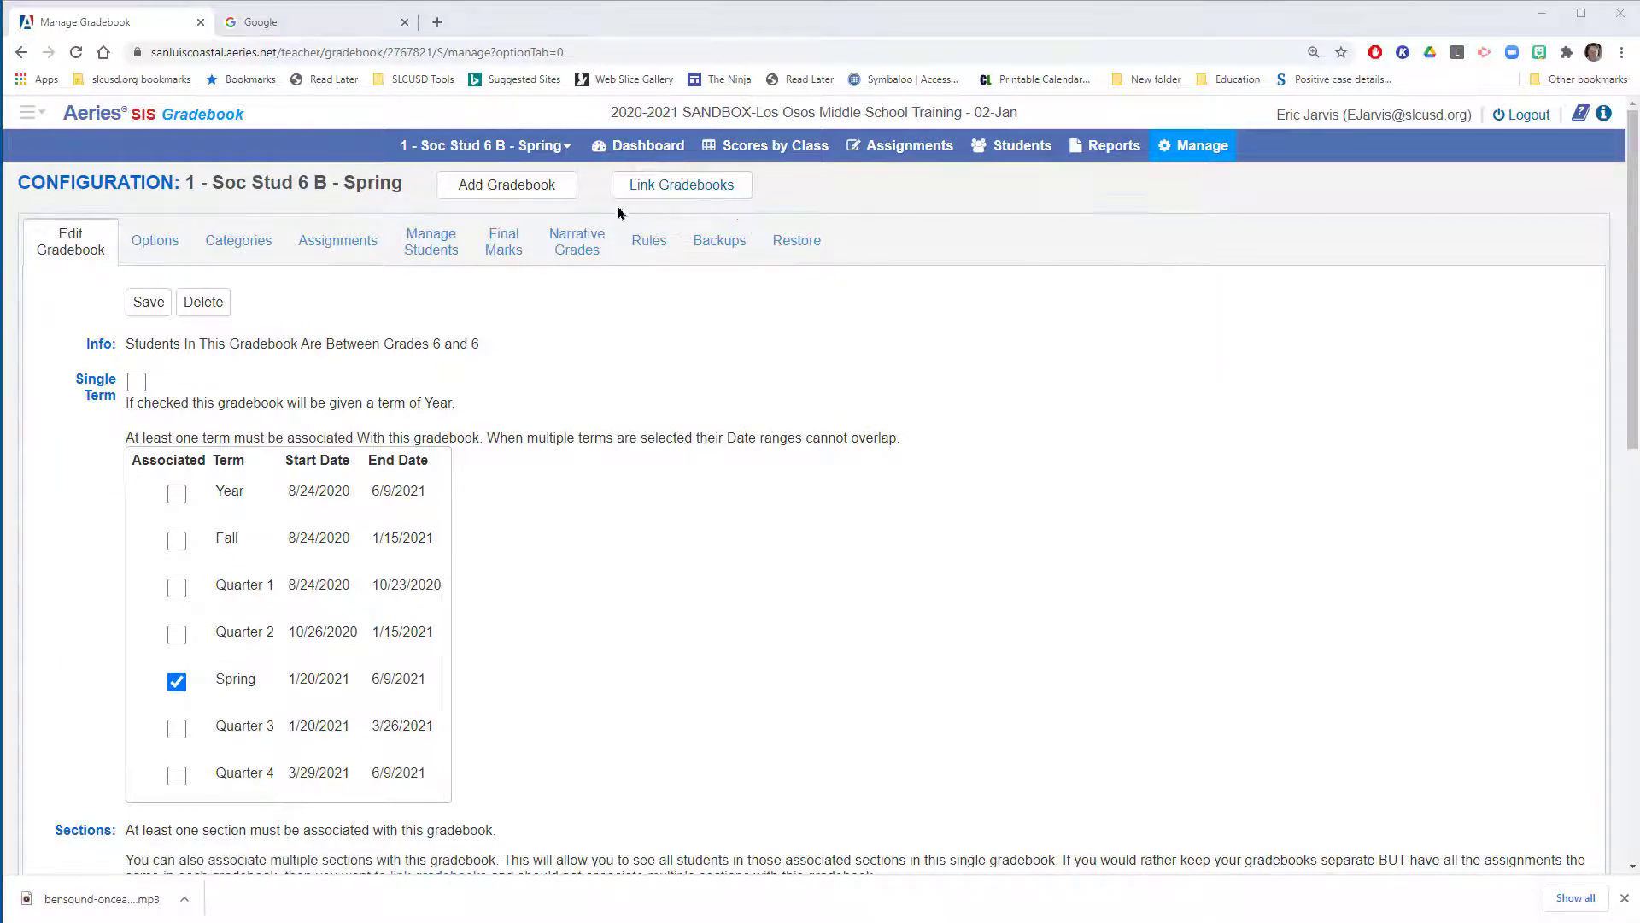
click(561, 152)
click(513, 374)
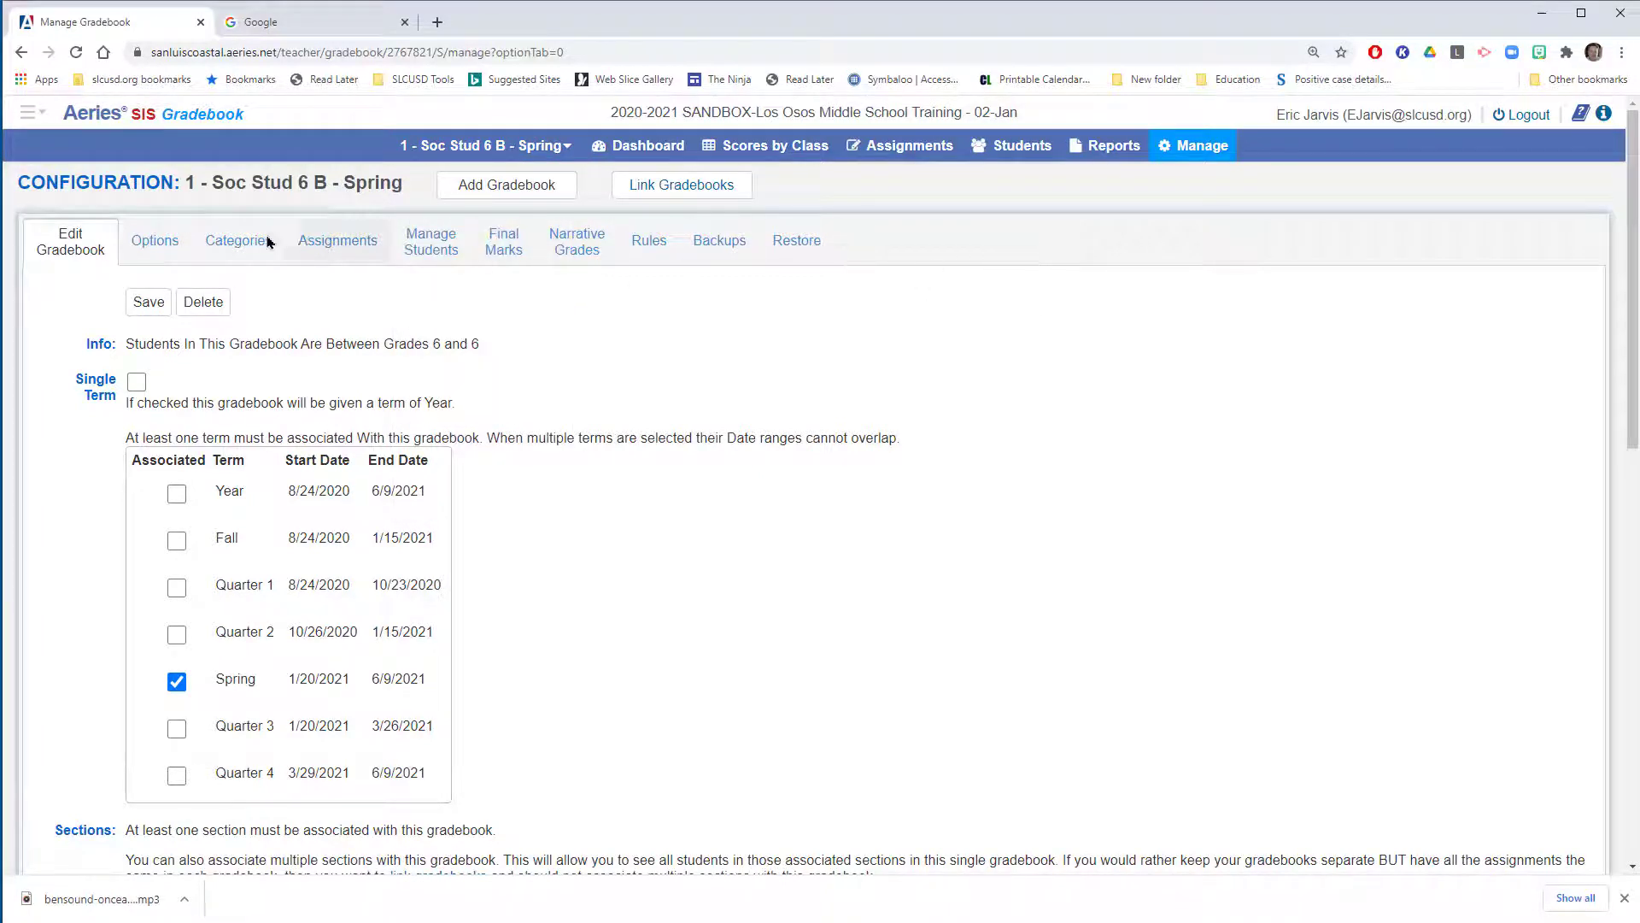
- In the gradebook's options, enable scaling of min/max assignment values in the total grade and set the minimum assignment value to 33
click(162, 242)
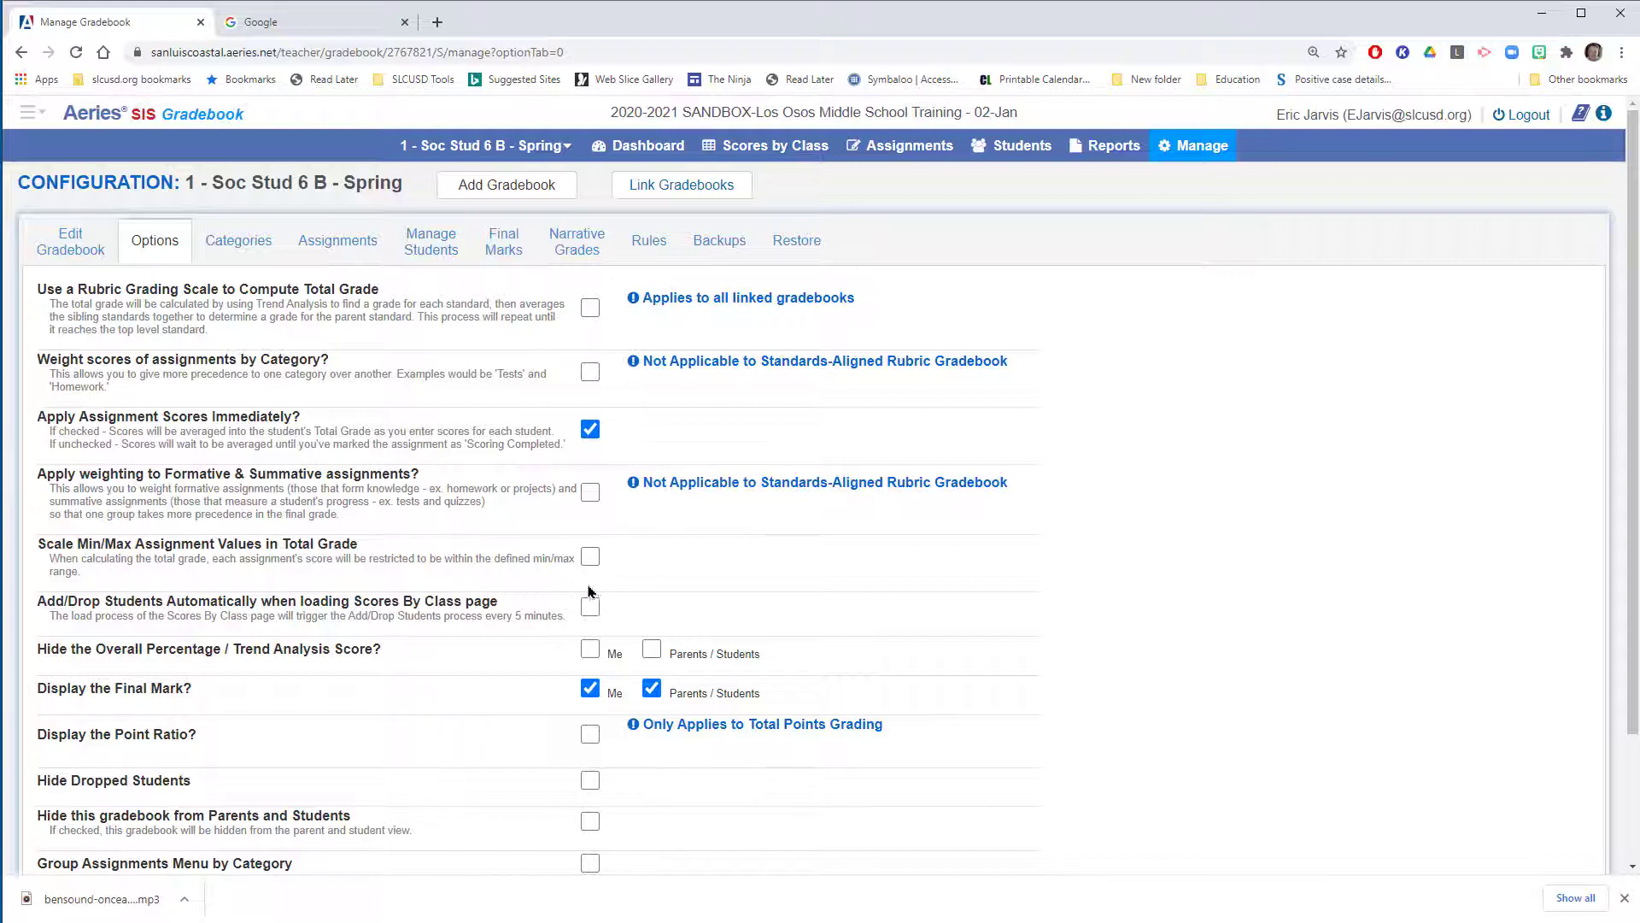
scroll(566, 582, down, 1)
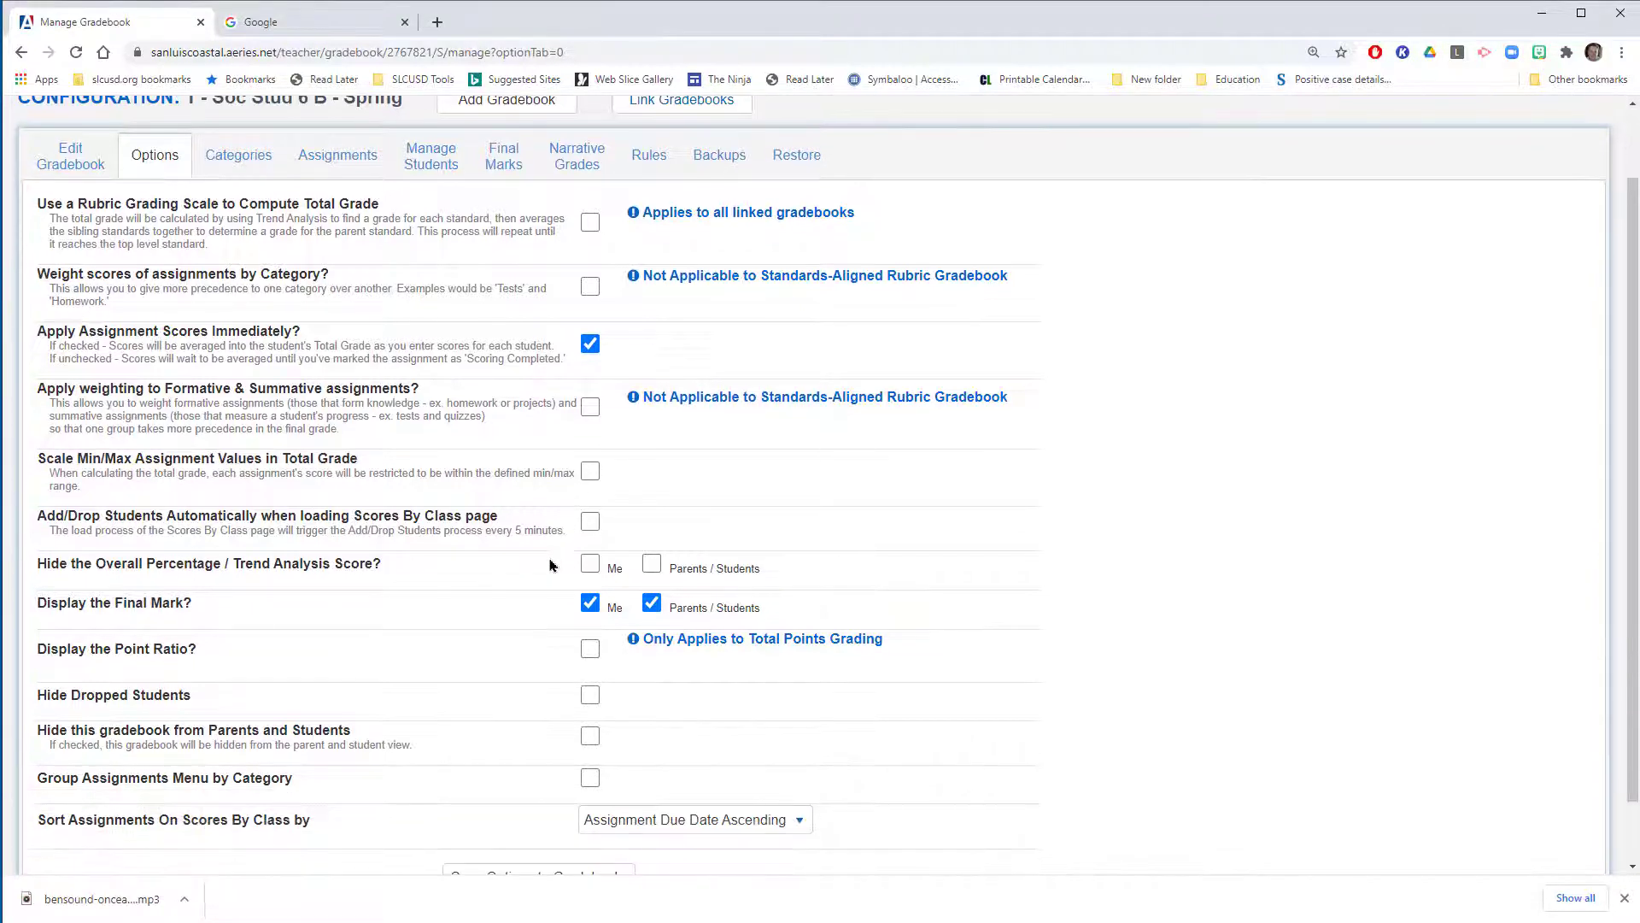
click(590, 471)
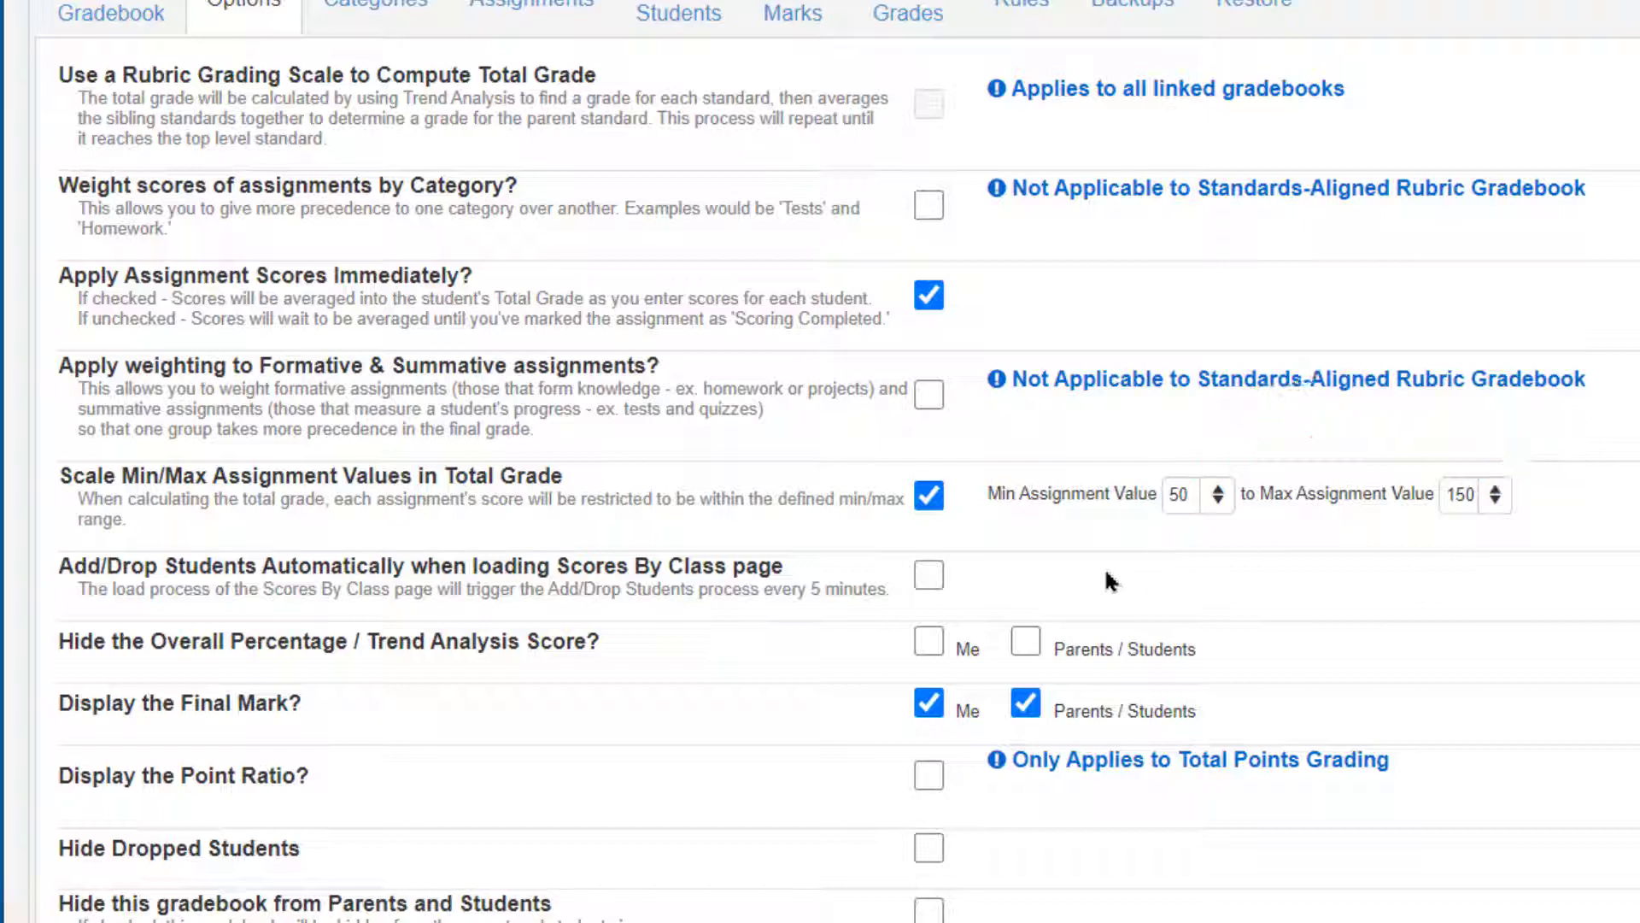
click(929, 495)
click(929, 496)
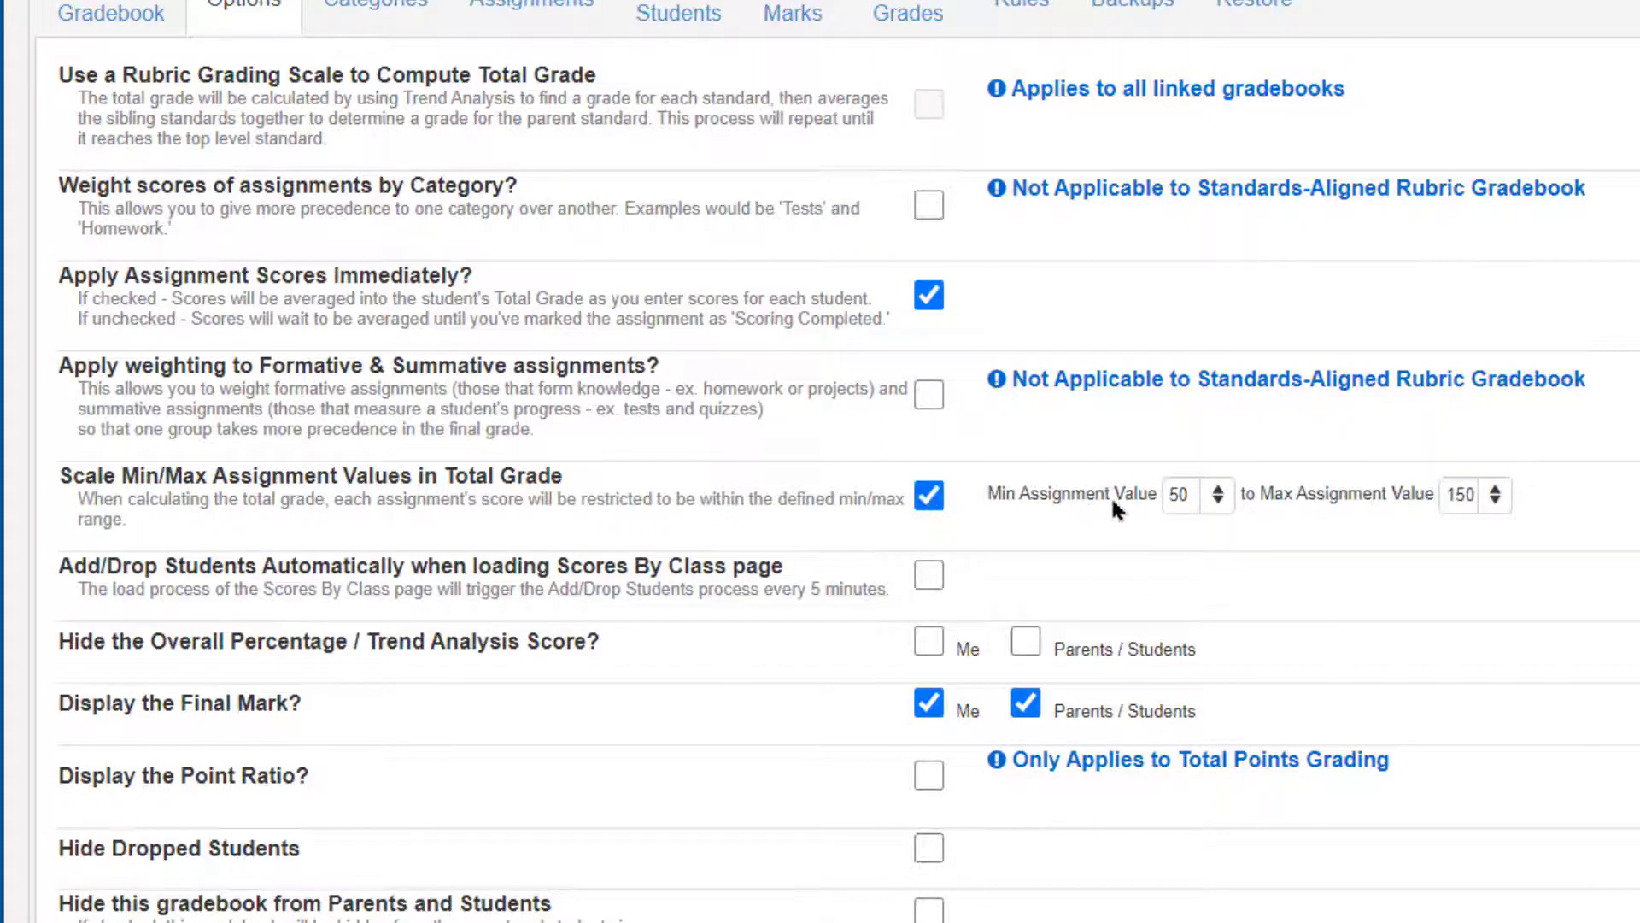
double_click(1195, 502)
text(33)
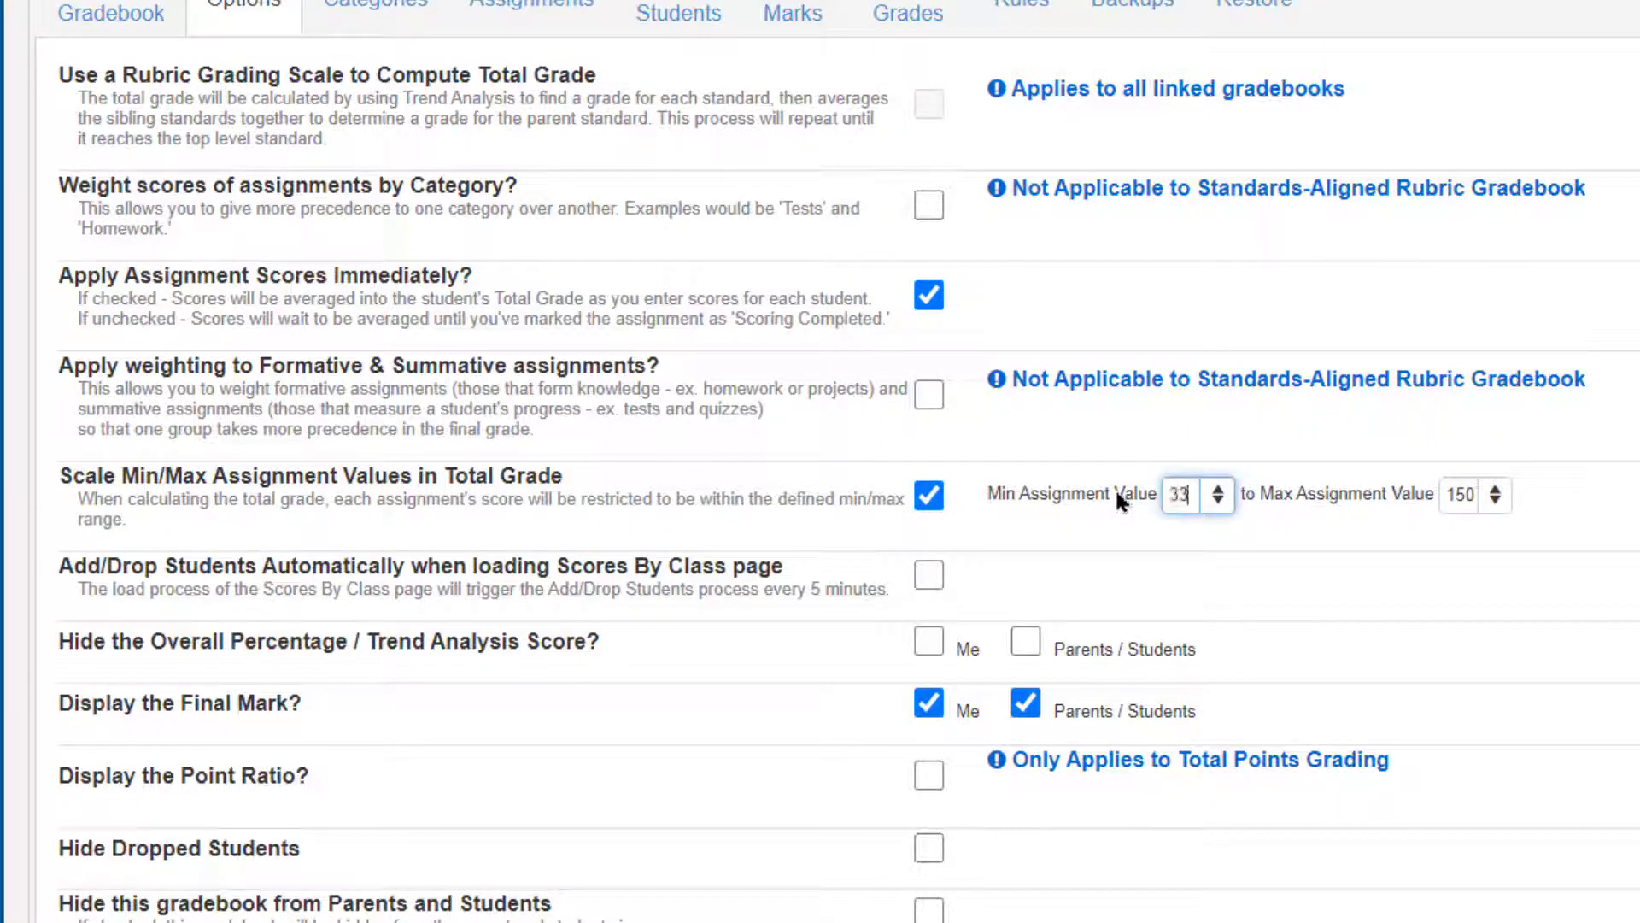
click(1367, 464)
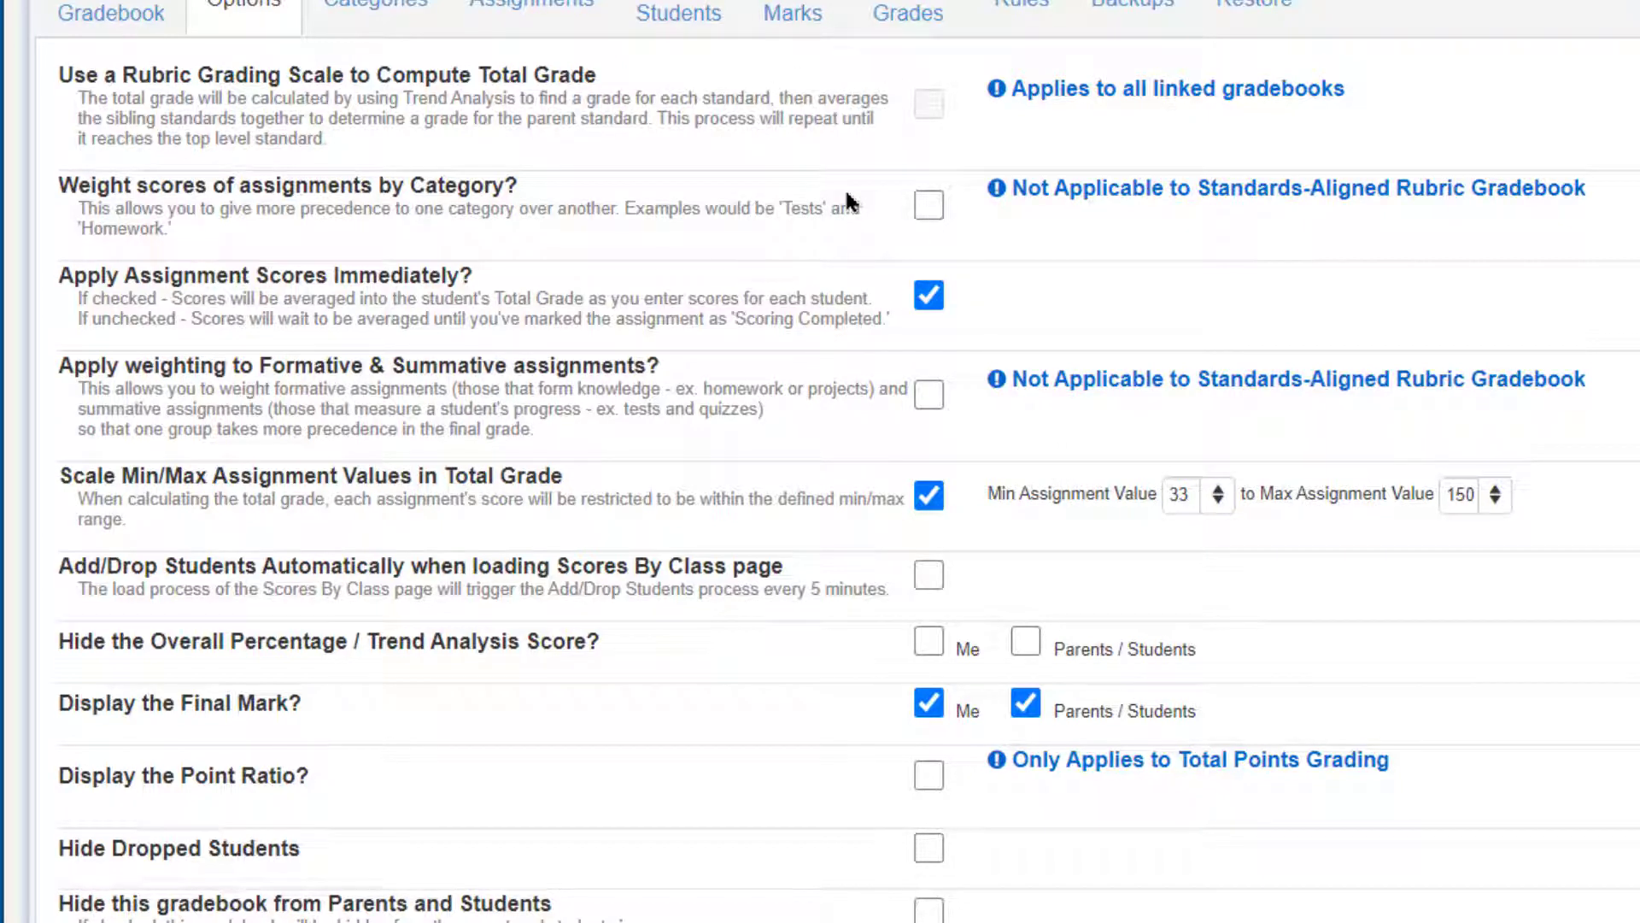
- Try weighting formative assignments at 40% and summative assignments at 60%, and turn this weighting off again
drag(848, 202, 613, 340)
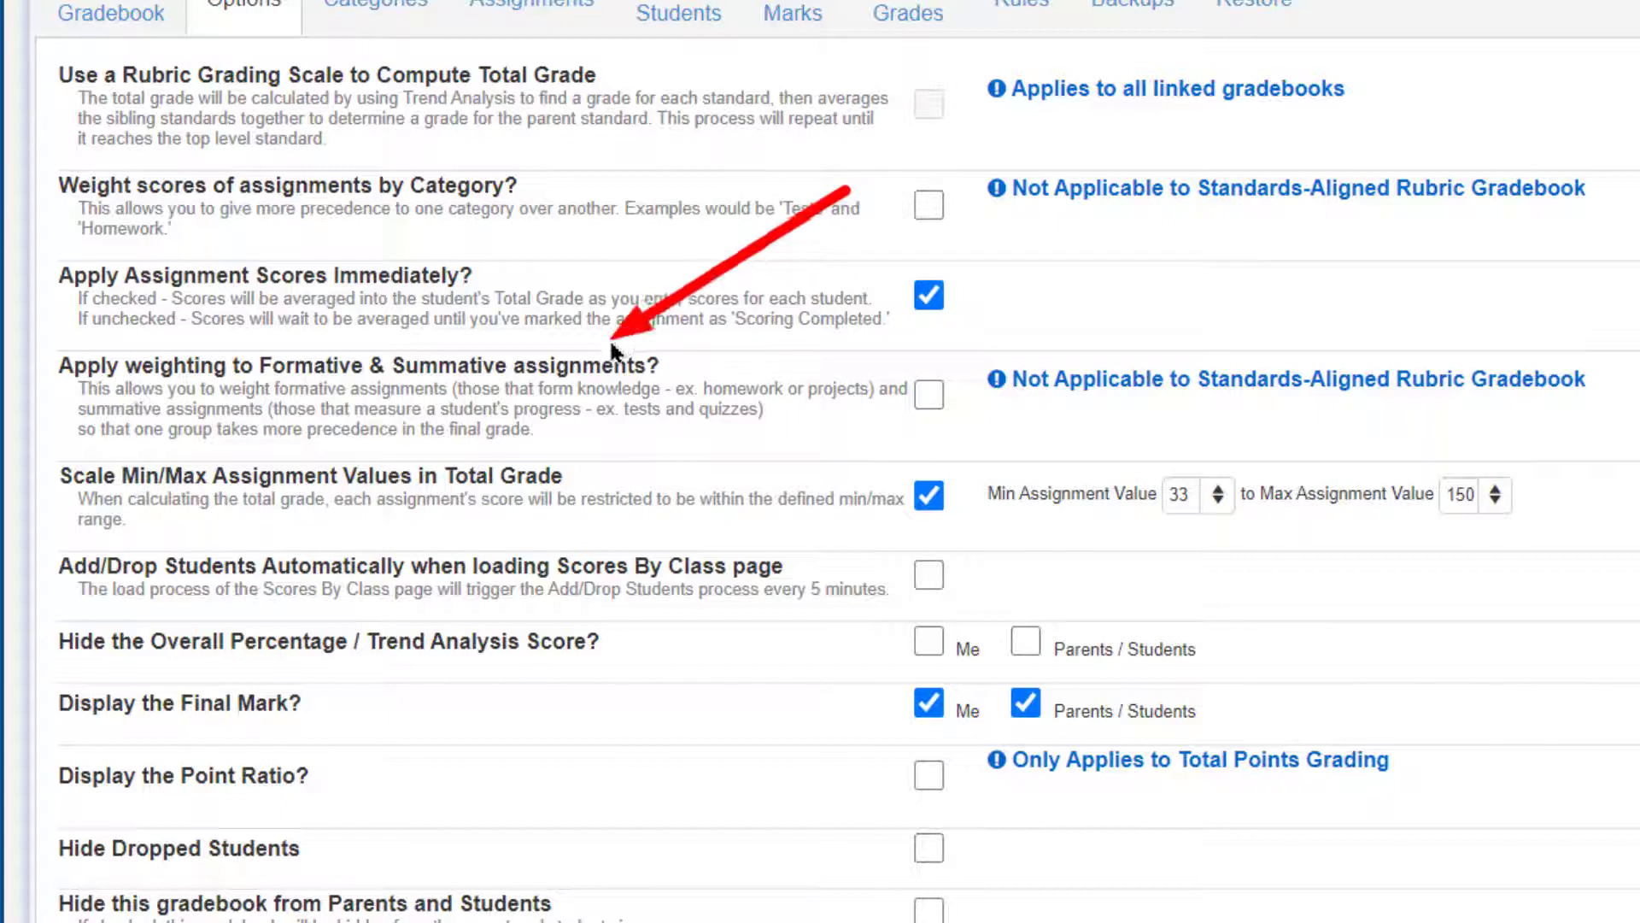
key(Escape)
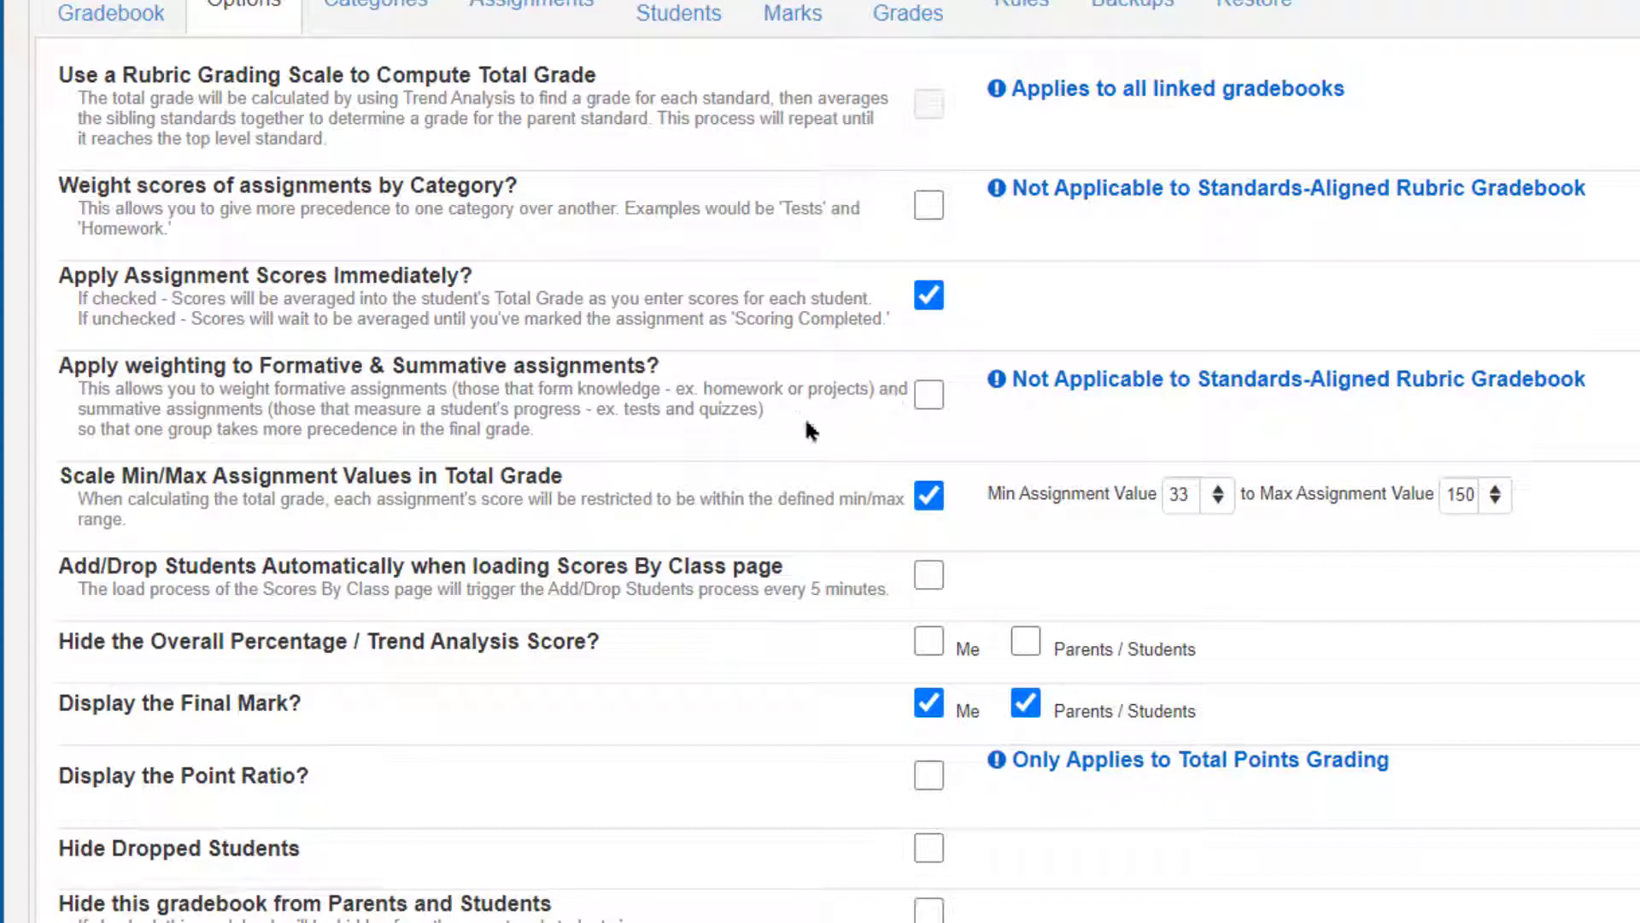
click(933, 400)
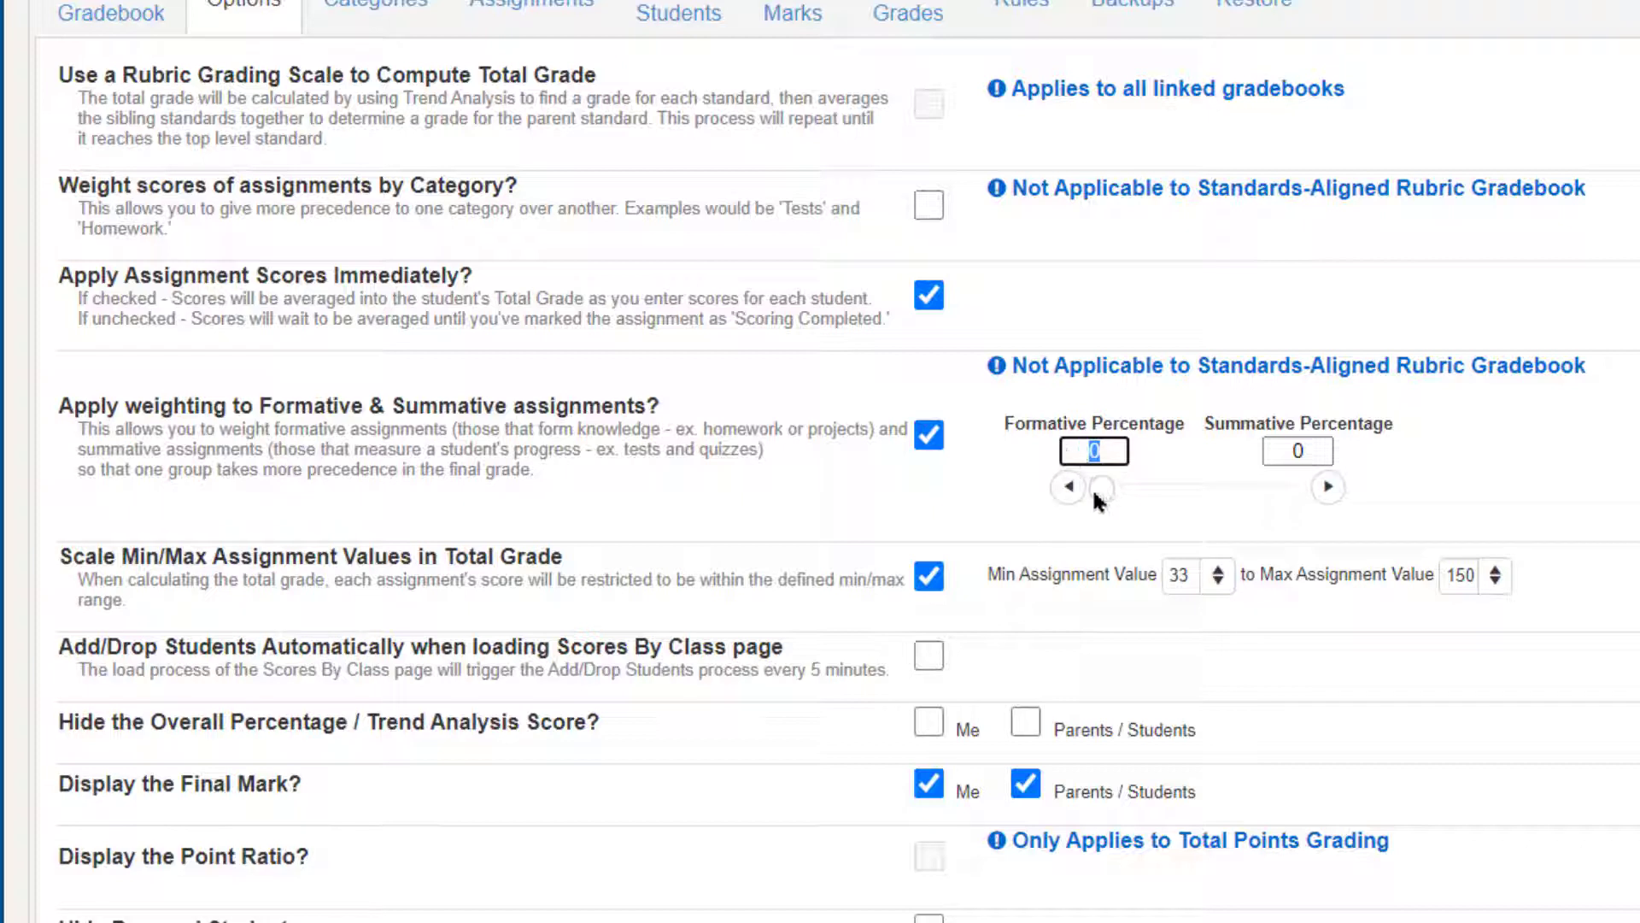
drag(1095, 490, 1172, 499)
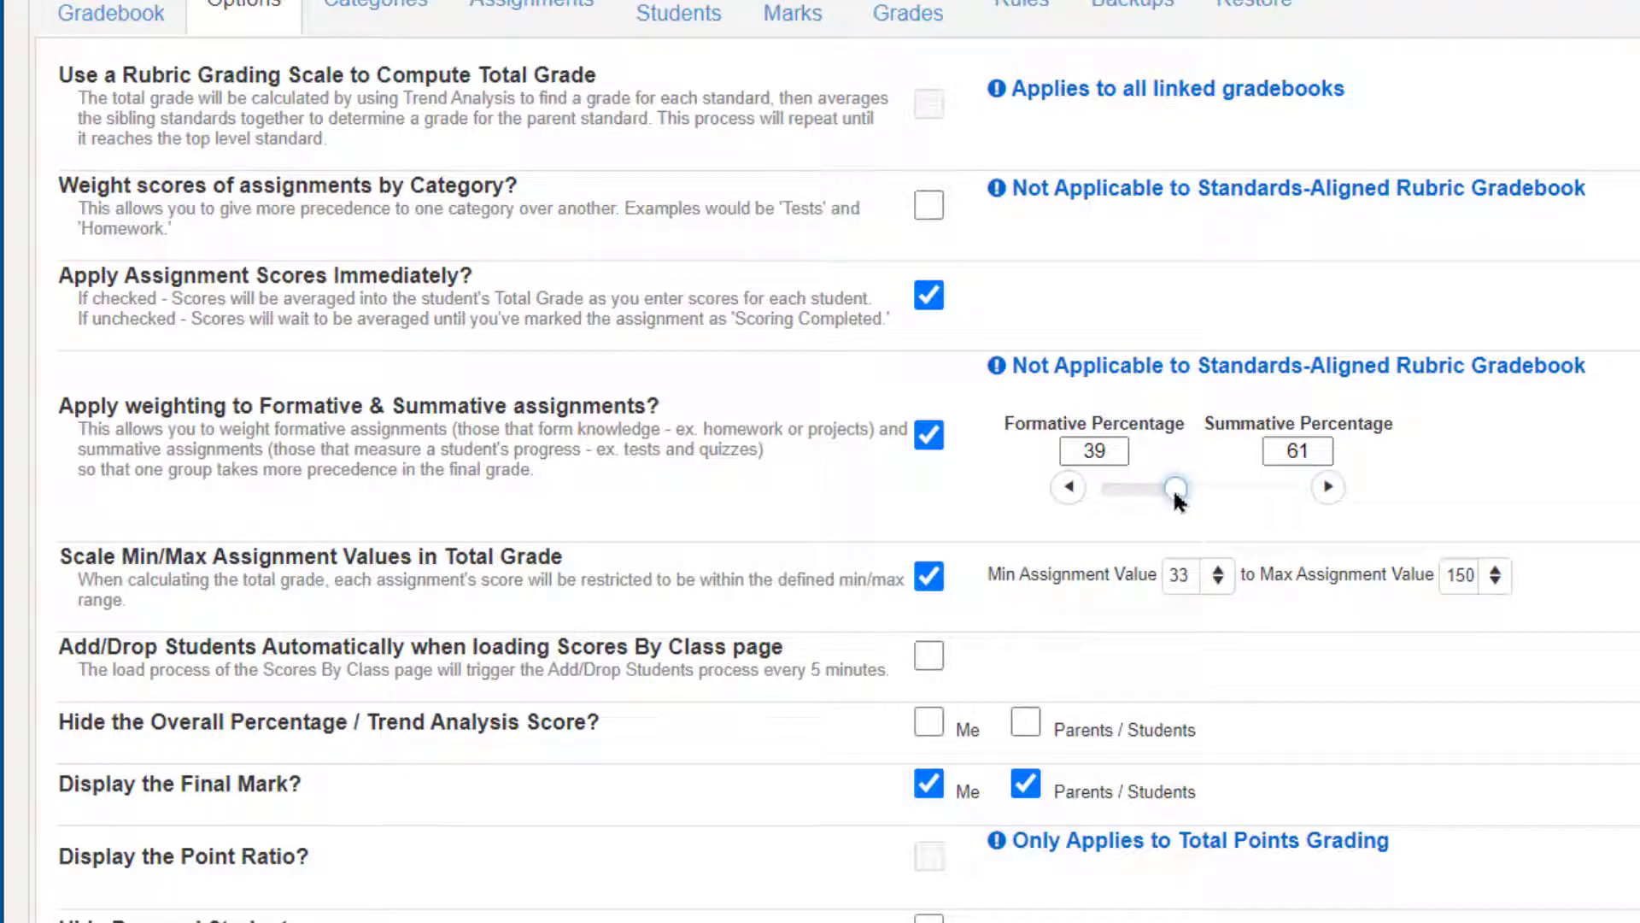
click(1117, 451)
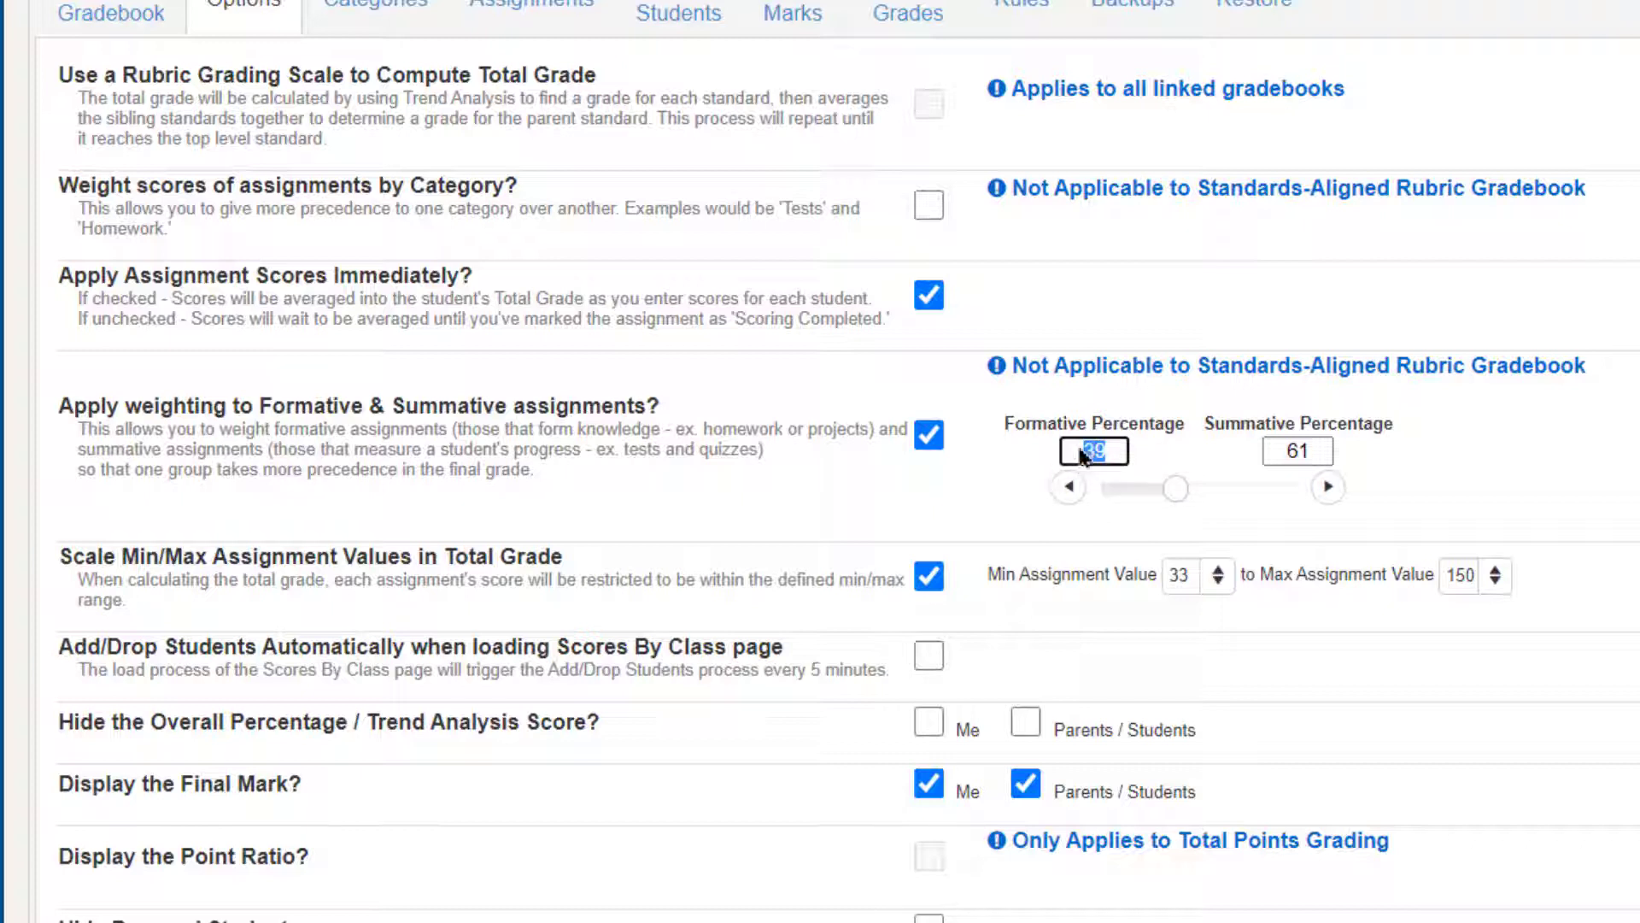
click(1327, 488)
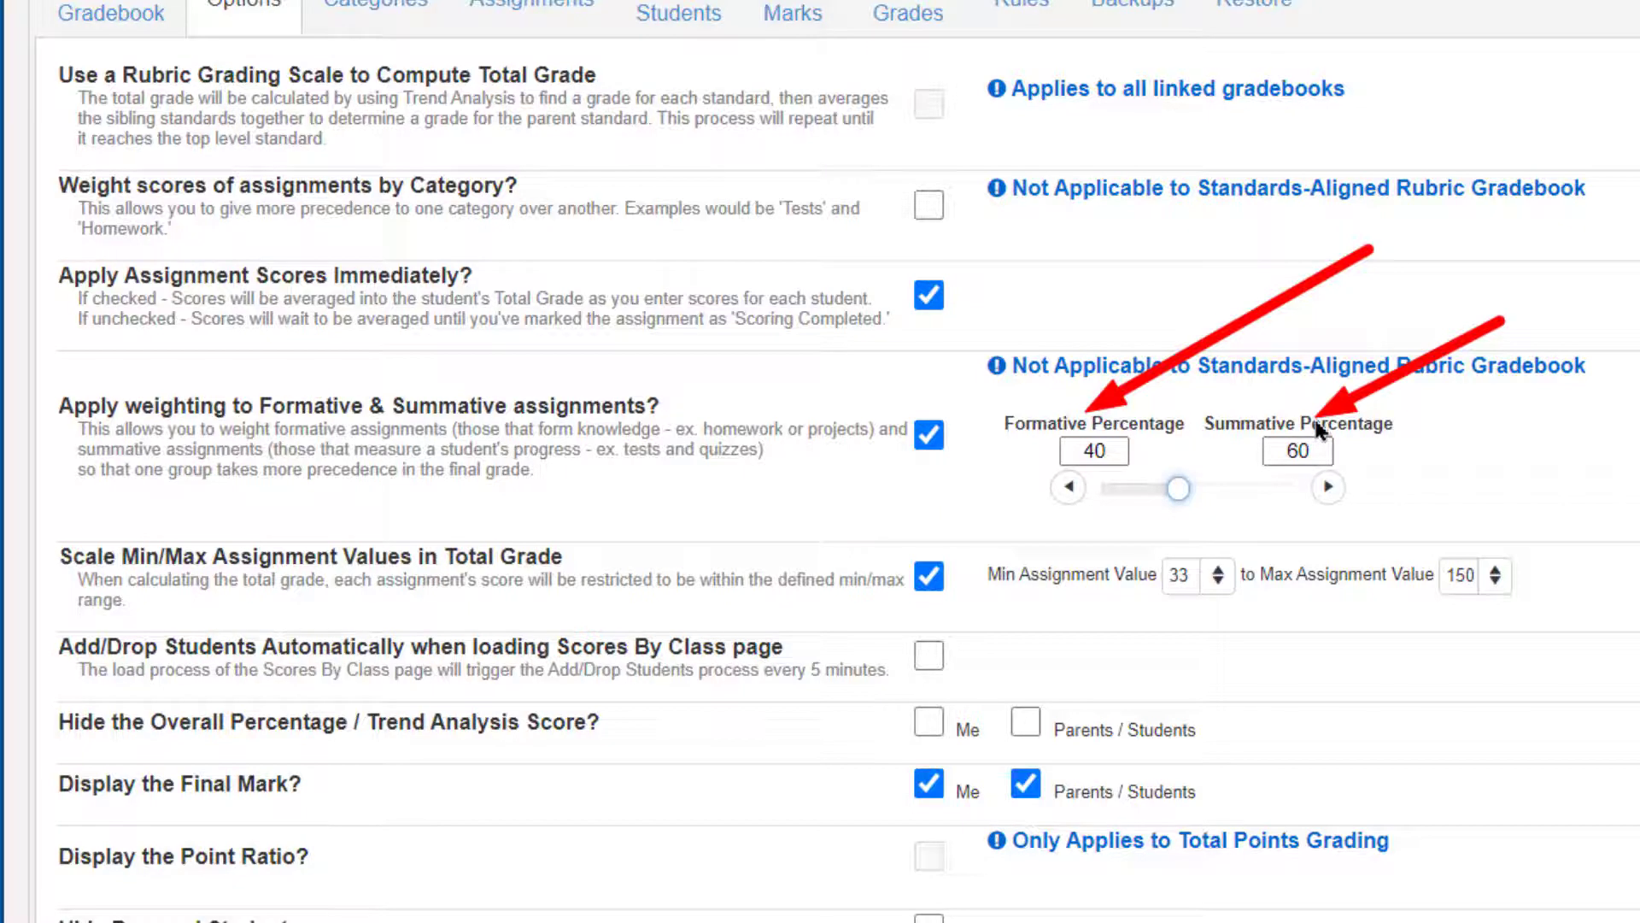
click(930, 446)
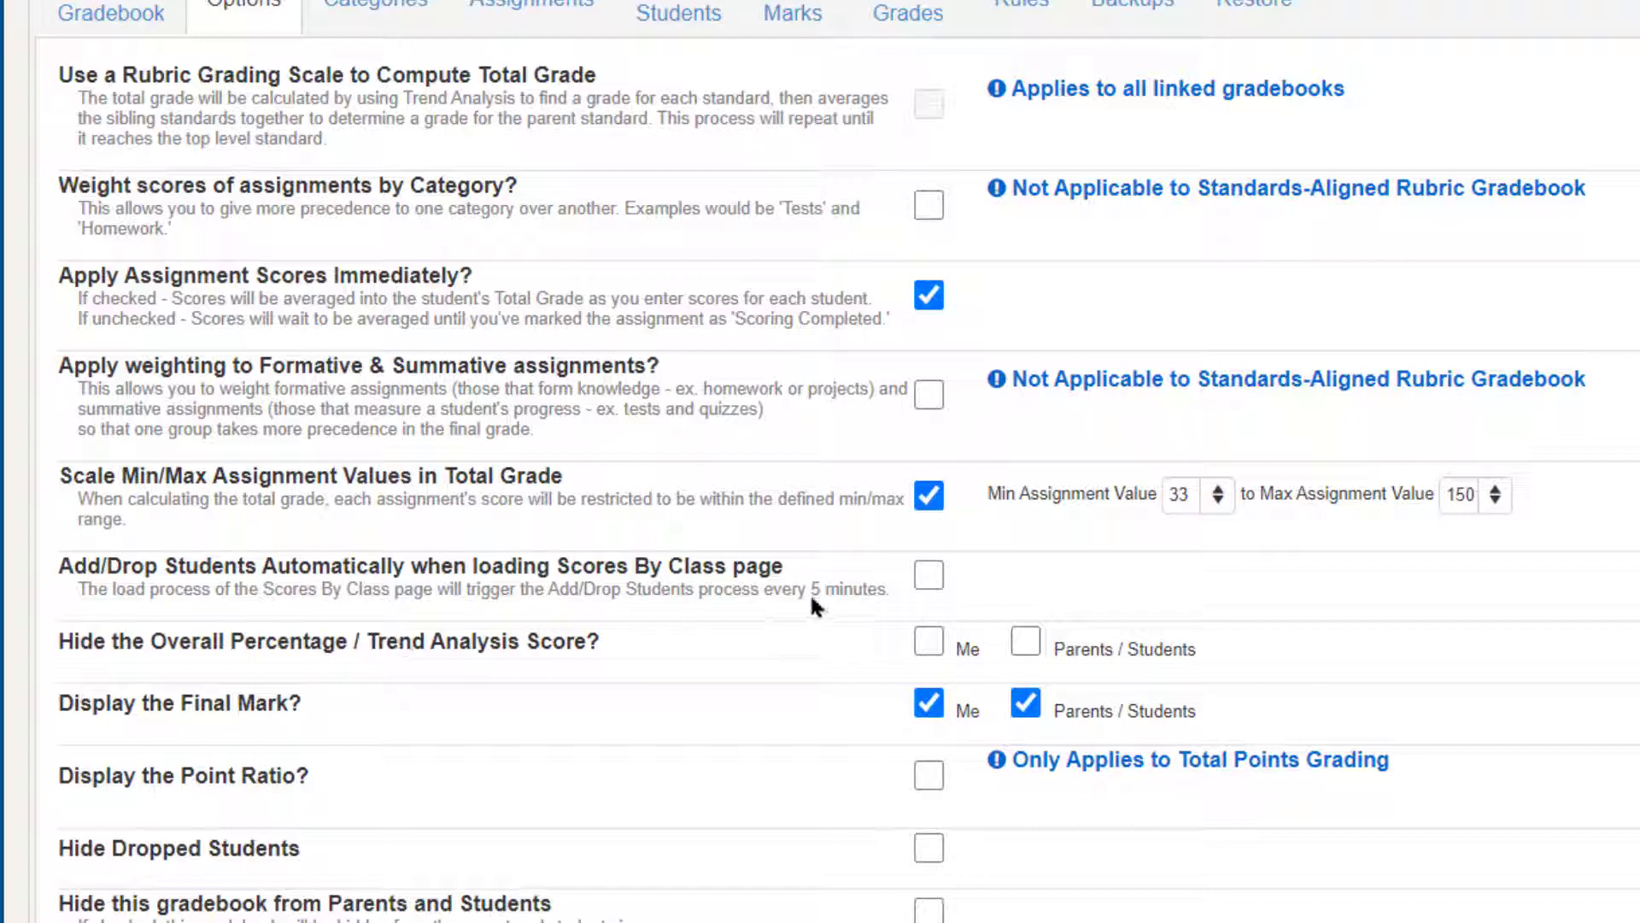
- Enable automatic adding and dropping of students for Scores By Class and sort its assignments by Assignment Due Date Descending
mouse_move(958, 396)
mouse_down()
mouse_move(798, 516)
mouse_move(594, 552)
mouse_move(547, 542)
mouse_up()
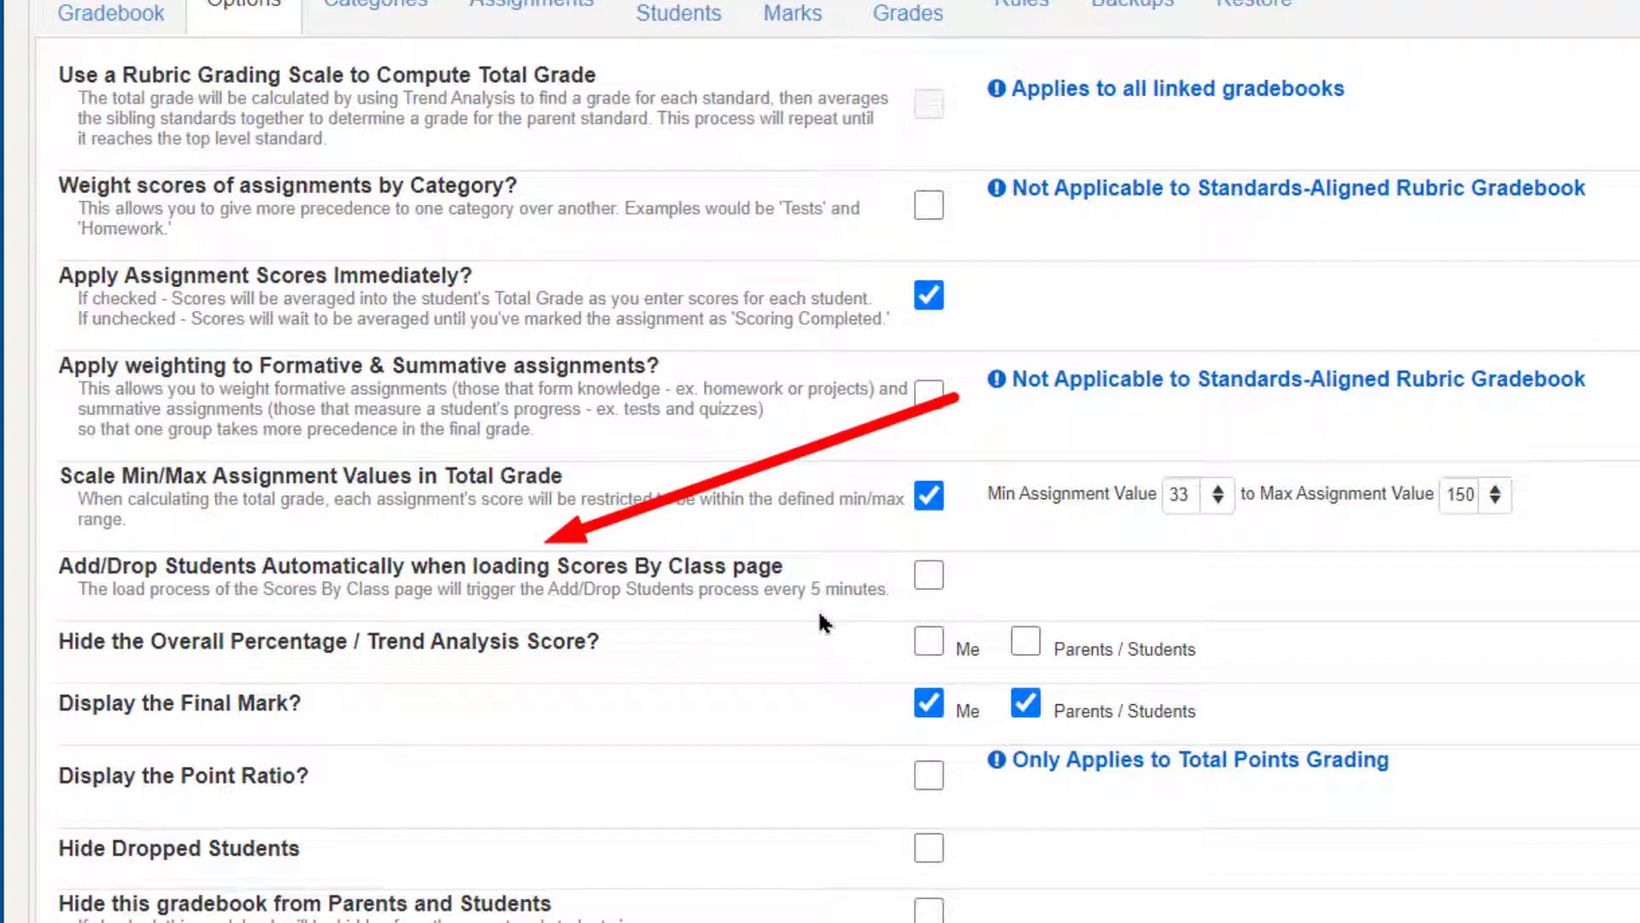
click(930, 579)
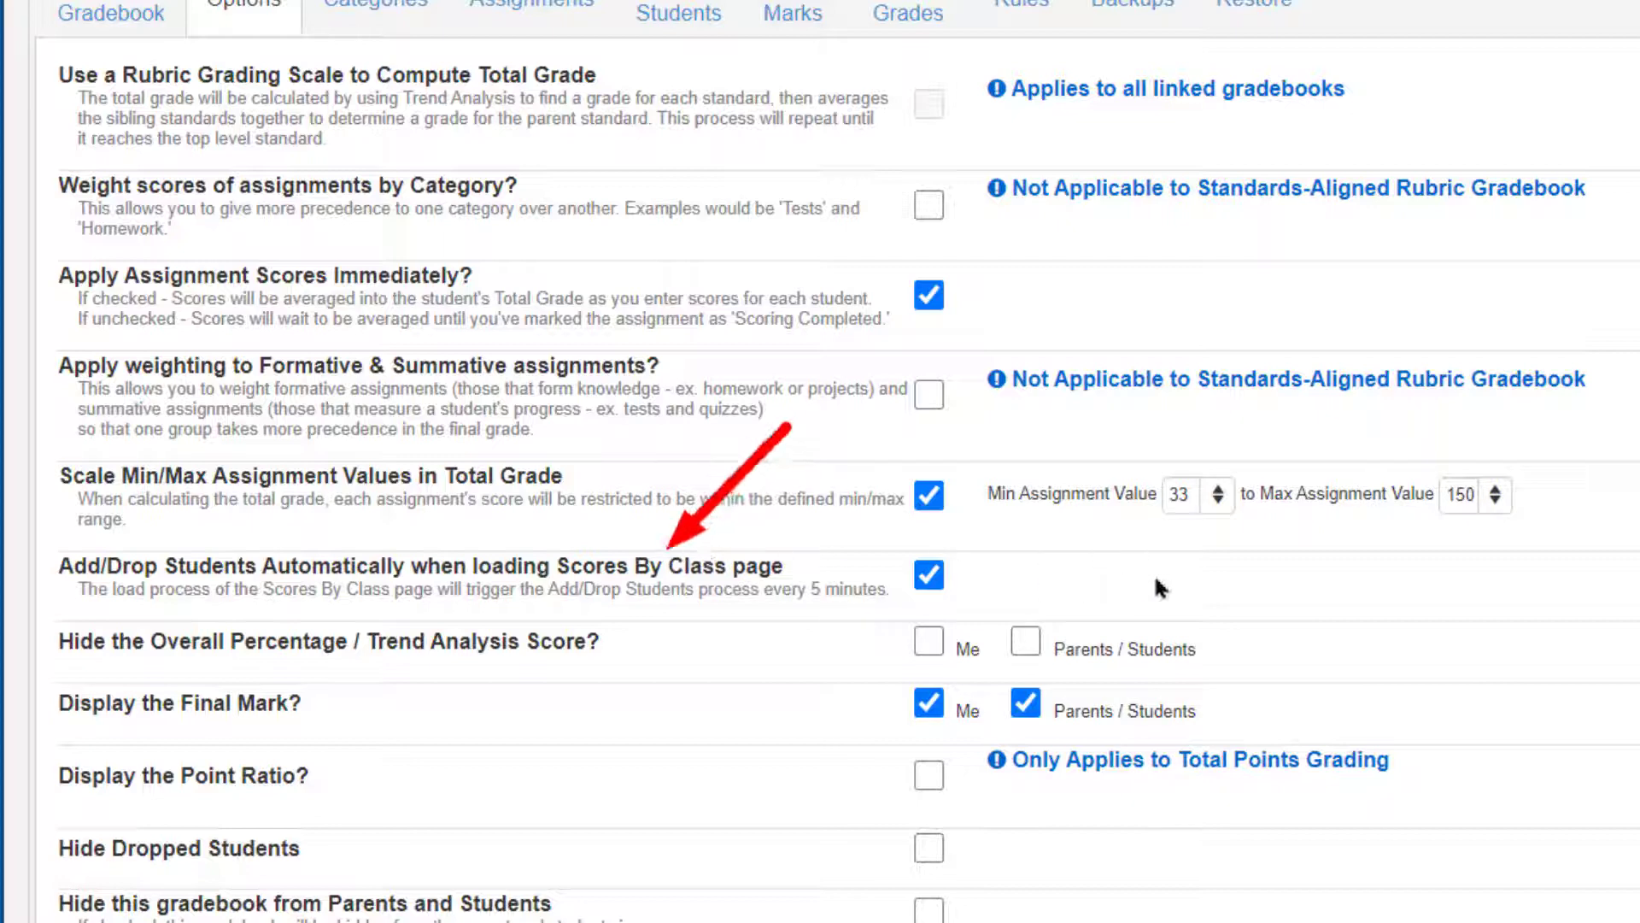
scroll(1165, 586, down, 1)
click(1196, 919)
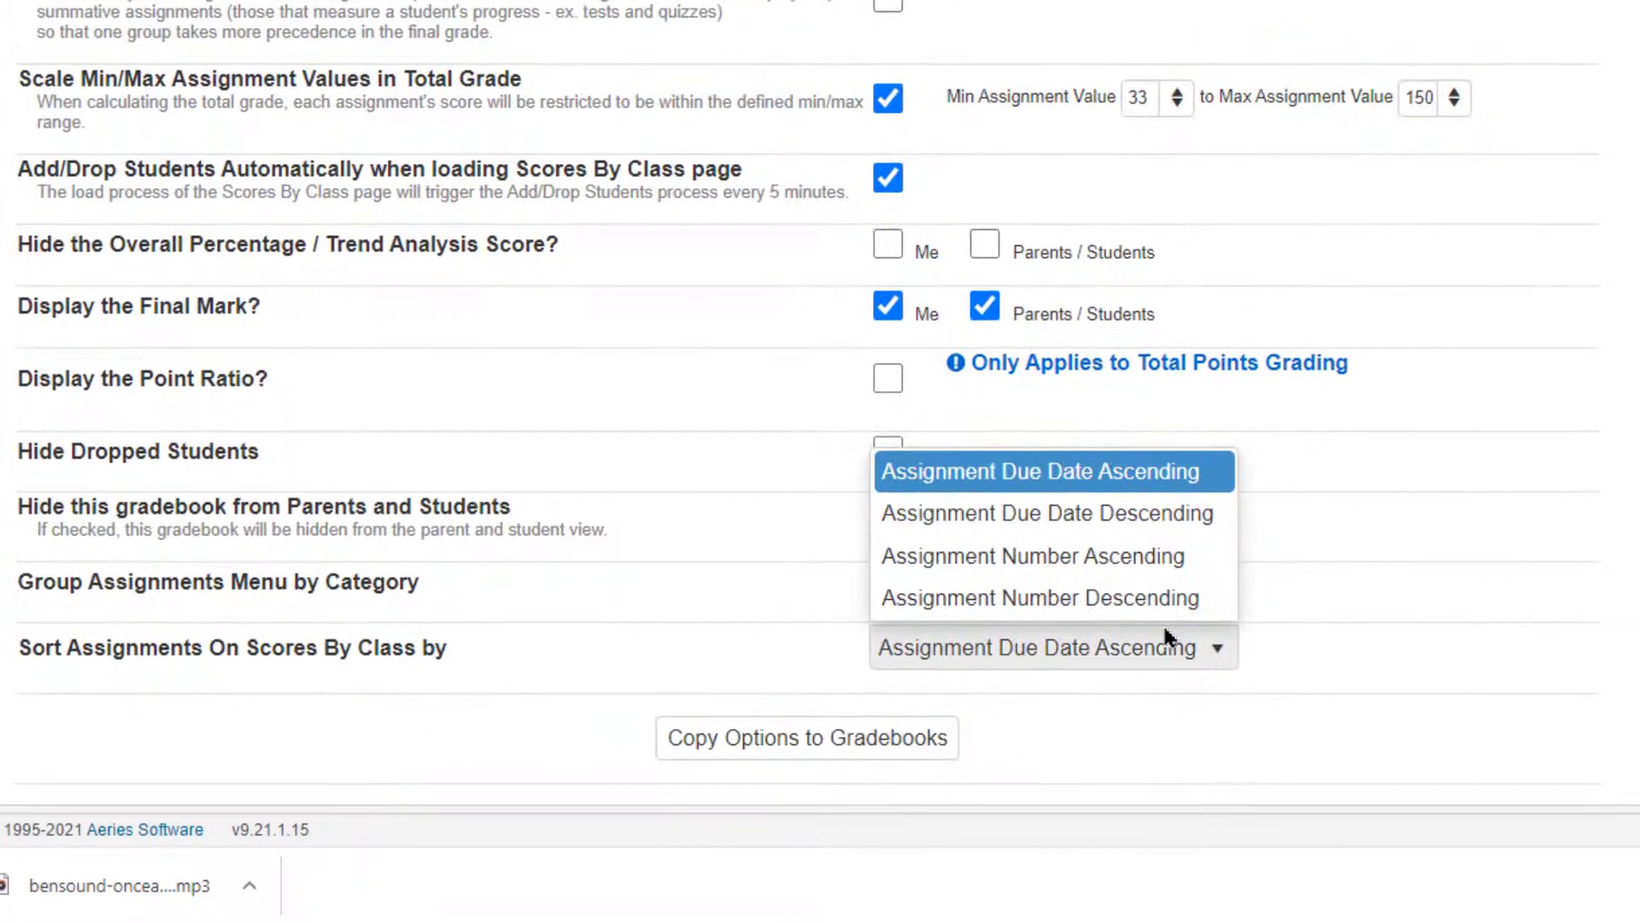
click(1145, 517)
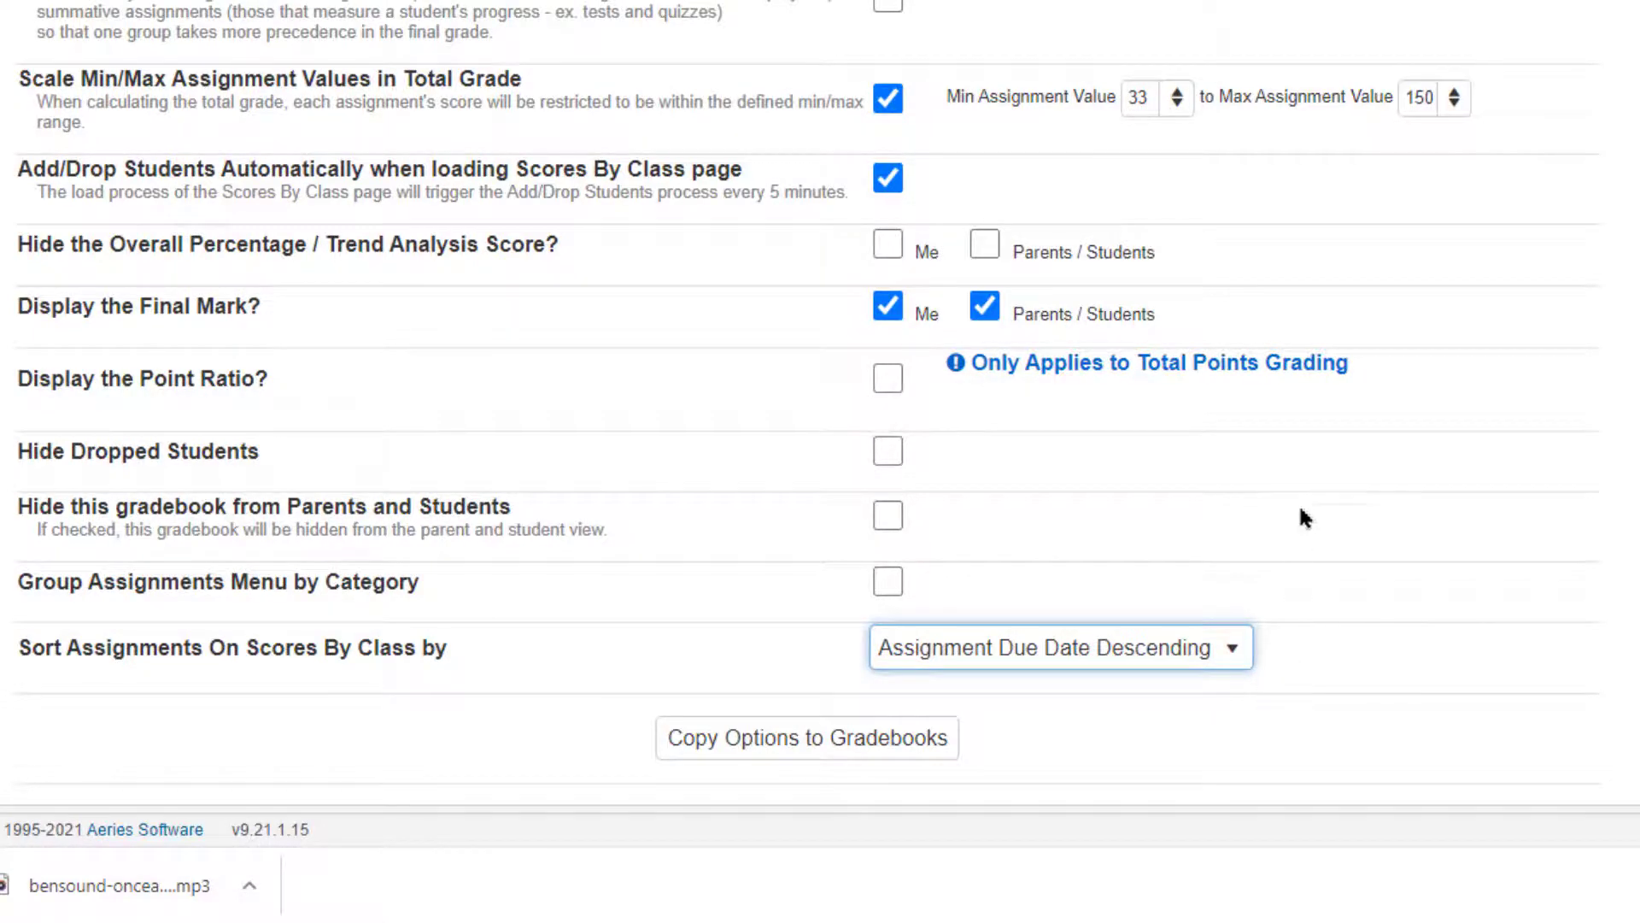
- Start copying this gradebook's options to other gradebooks, keeping every option selected, and proceed to the choice of destination gradebooks
scroll(1359, 530, up, 3)
scroll(1358, 530, down, 3)
scroll(1351, 520, up, 3)
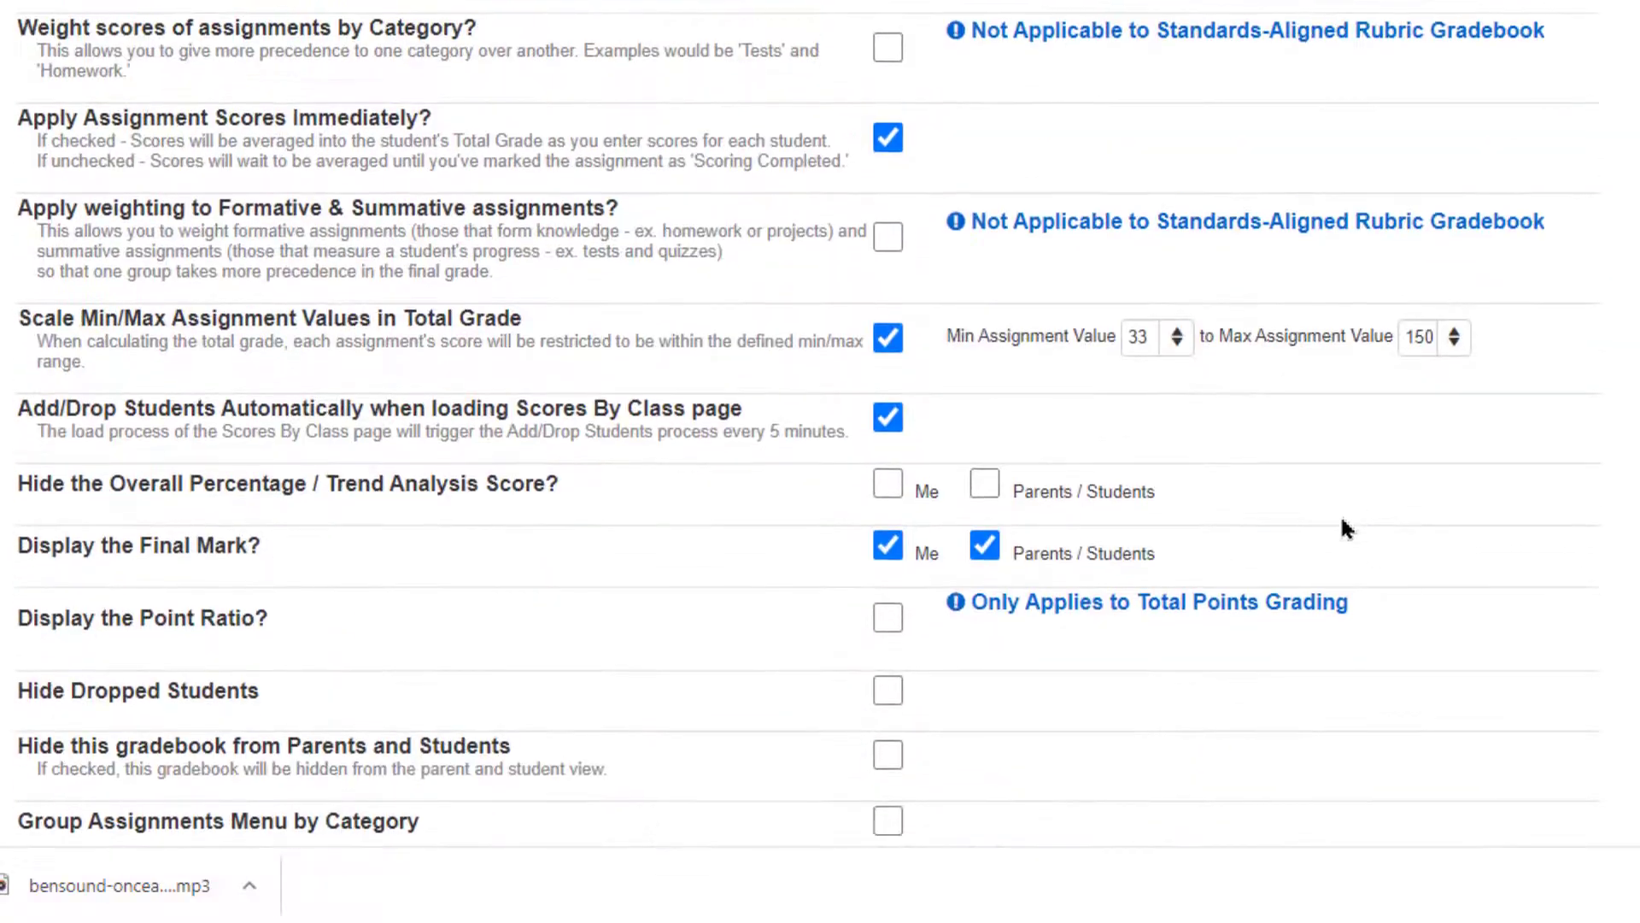
scroll(1340, 521, down, 3)
click(919, 740)
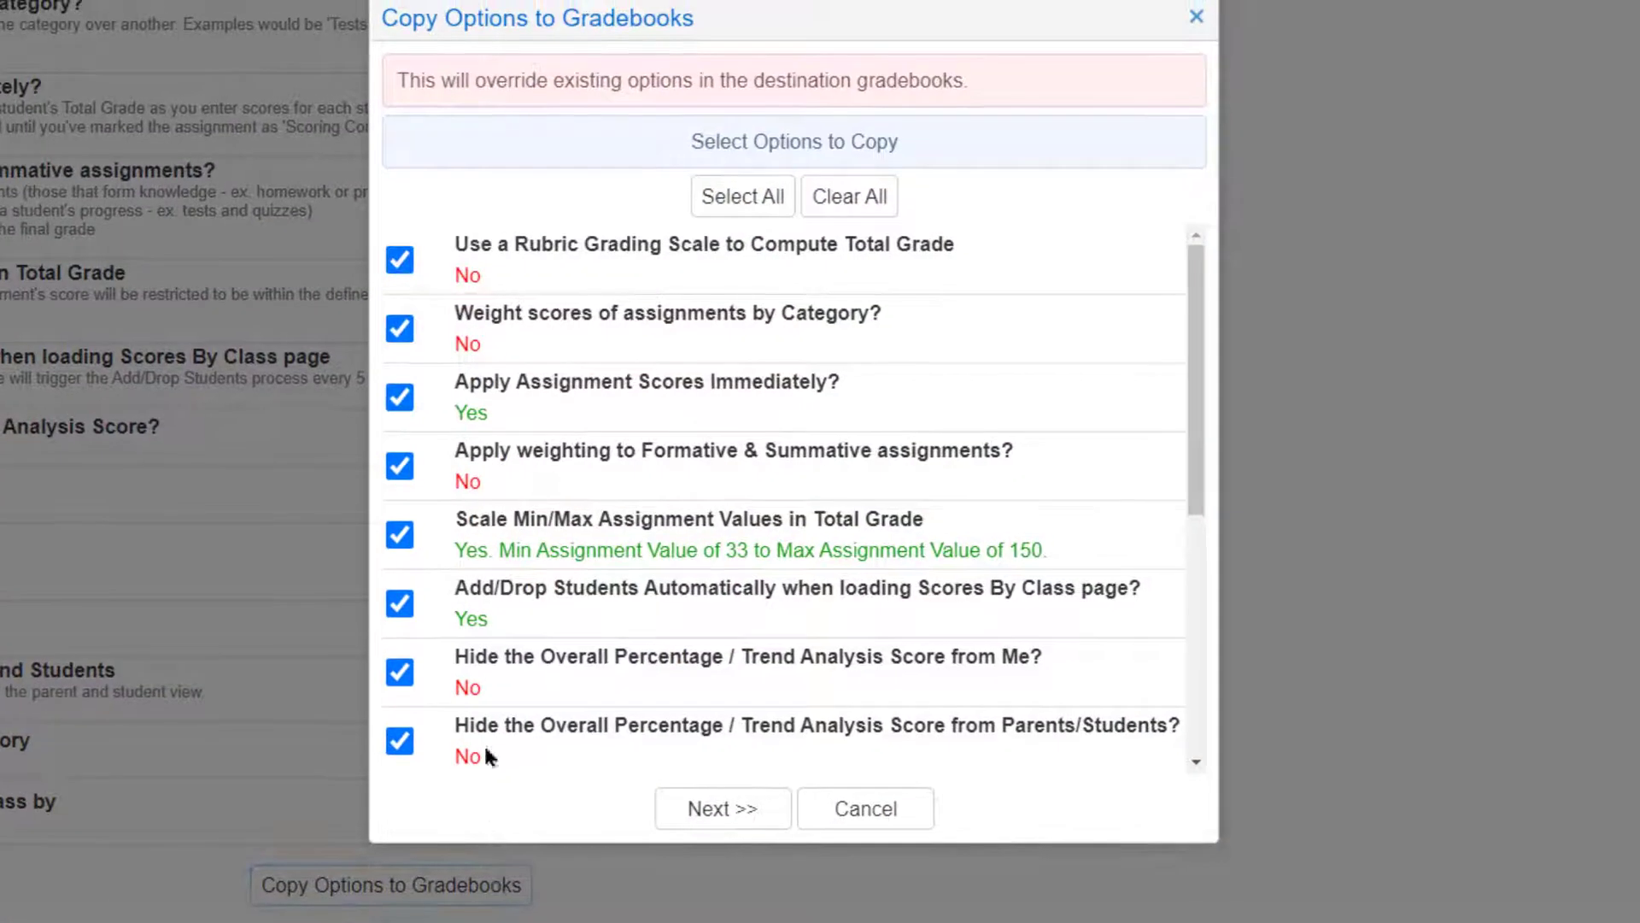
click(773, 798)
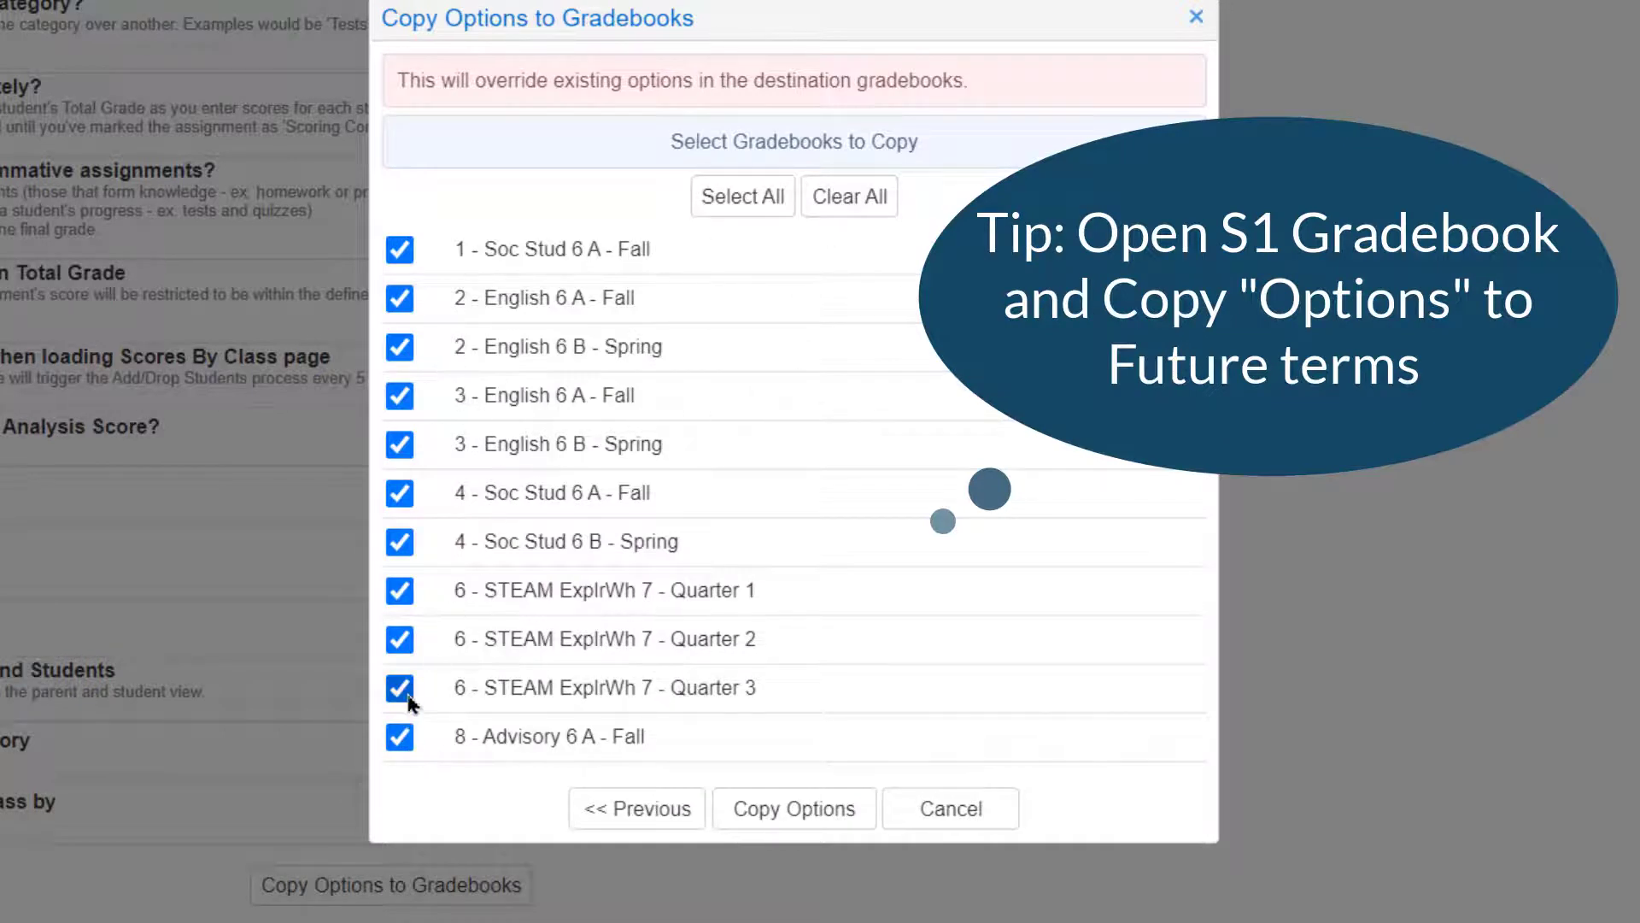
- Copy the options only to the 2 - English 6 B, 3 - English 6 B and 4 - Soc Stud 6 B Spring gradebooks and STEAM ExplrWh 7 - Quarter 3
click(847, 198)
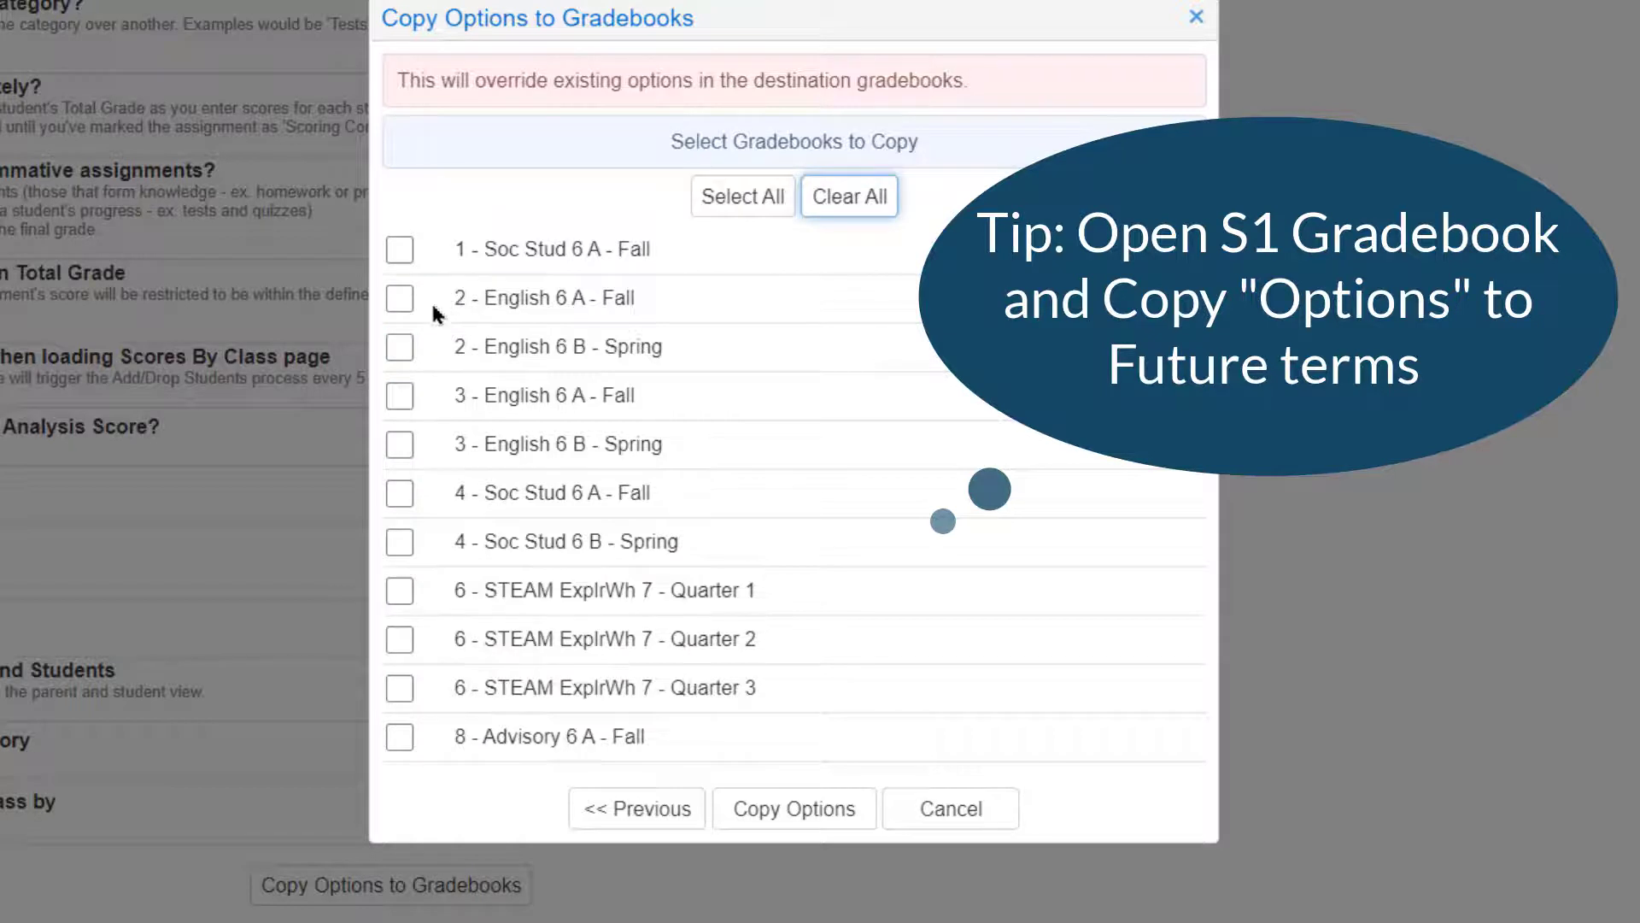
click(411, 345)
click(402, 346)
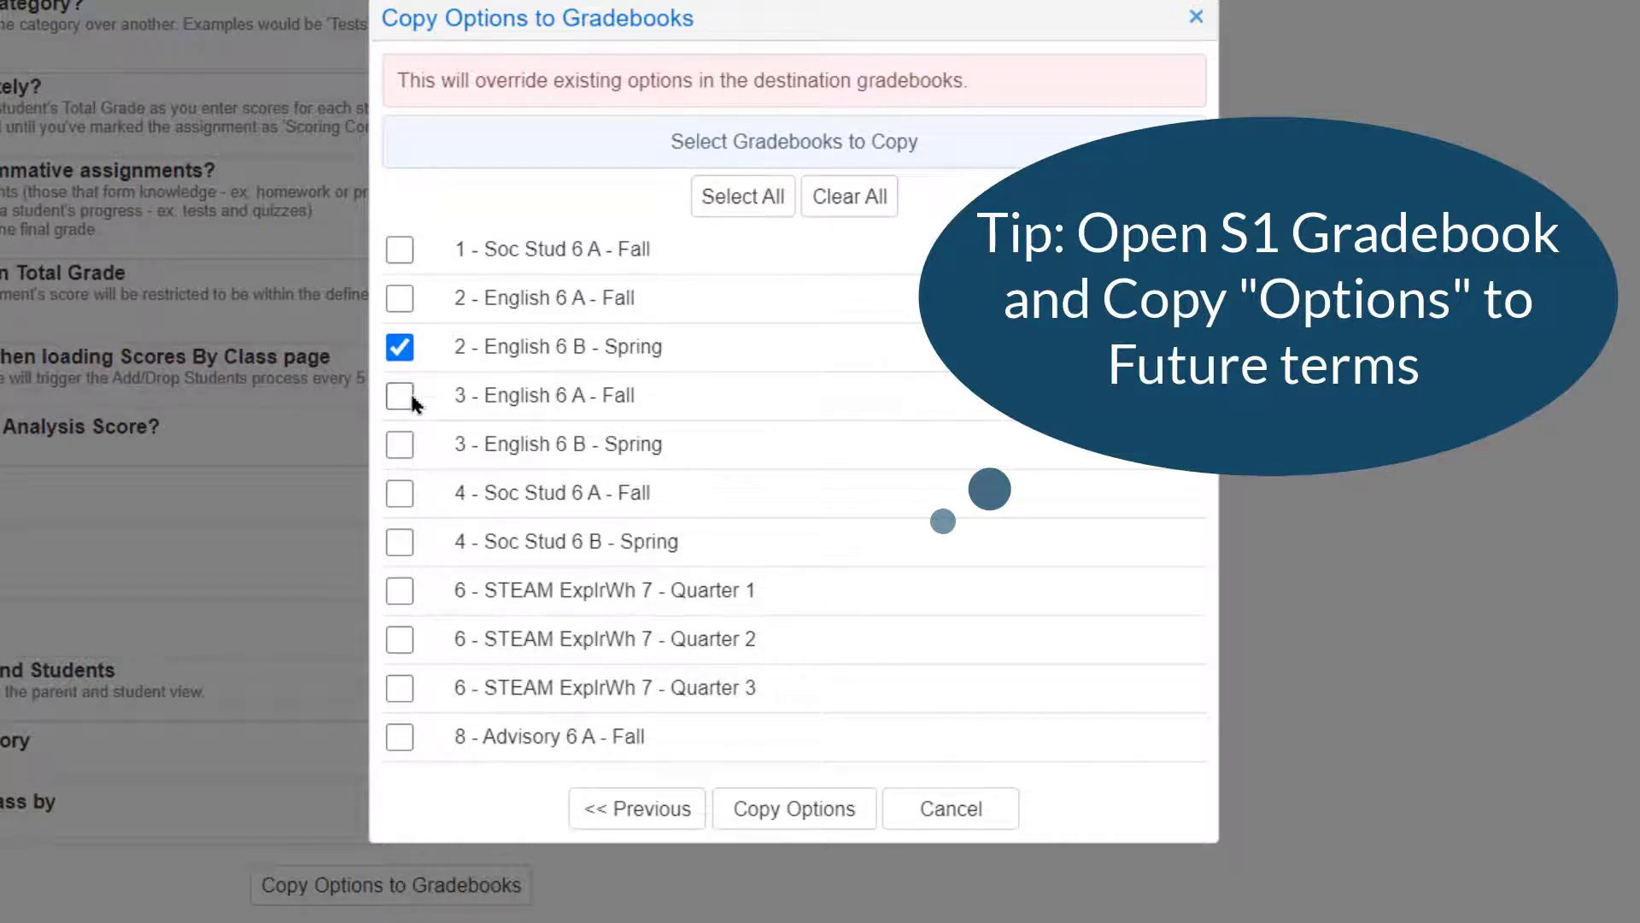
click(402, 444)
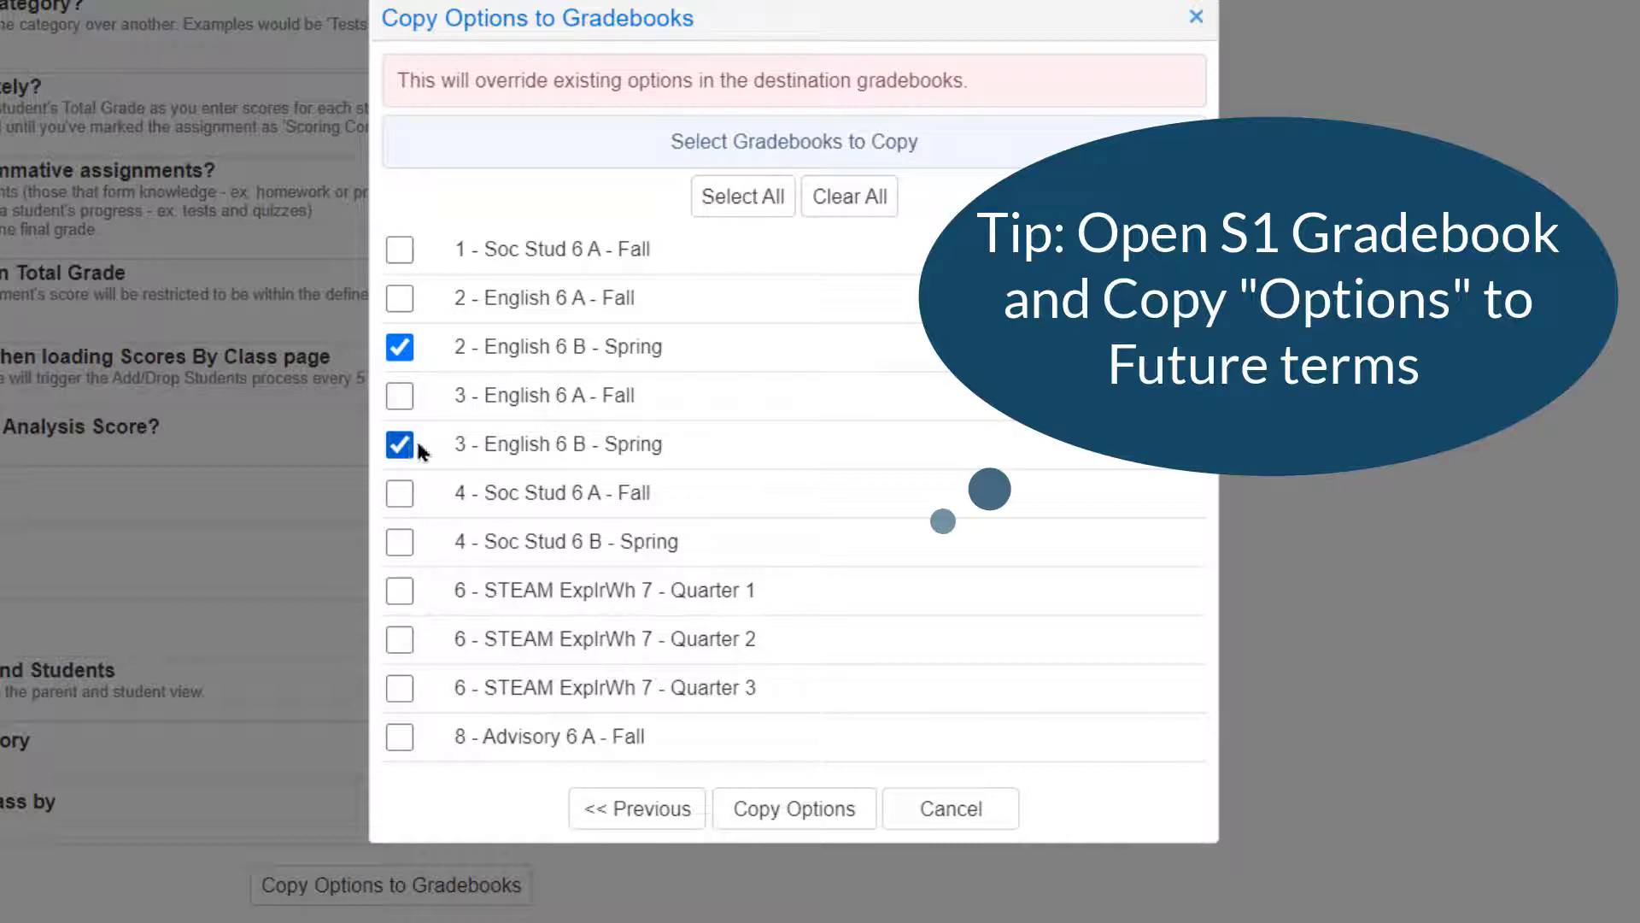
click(398, 544)
click(399, 688)
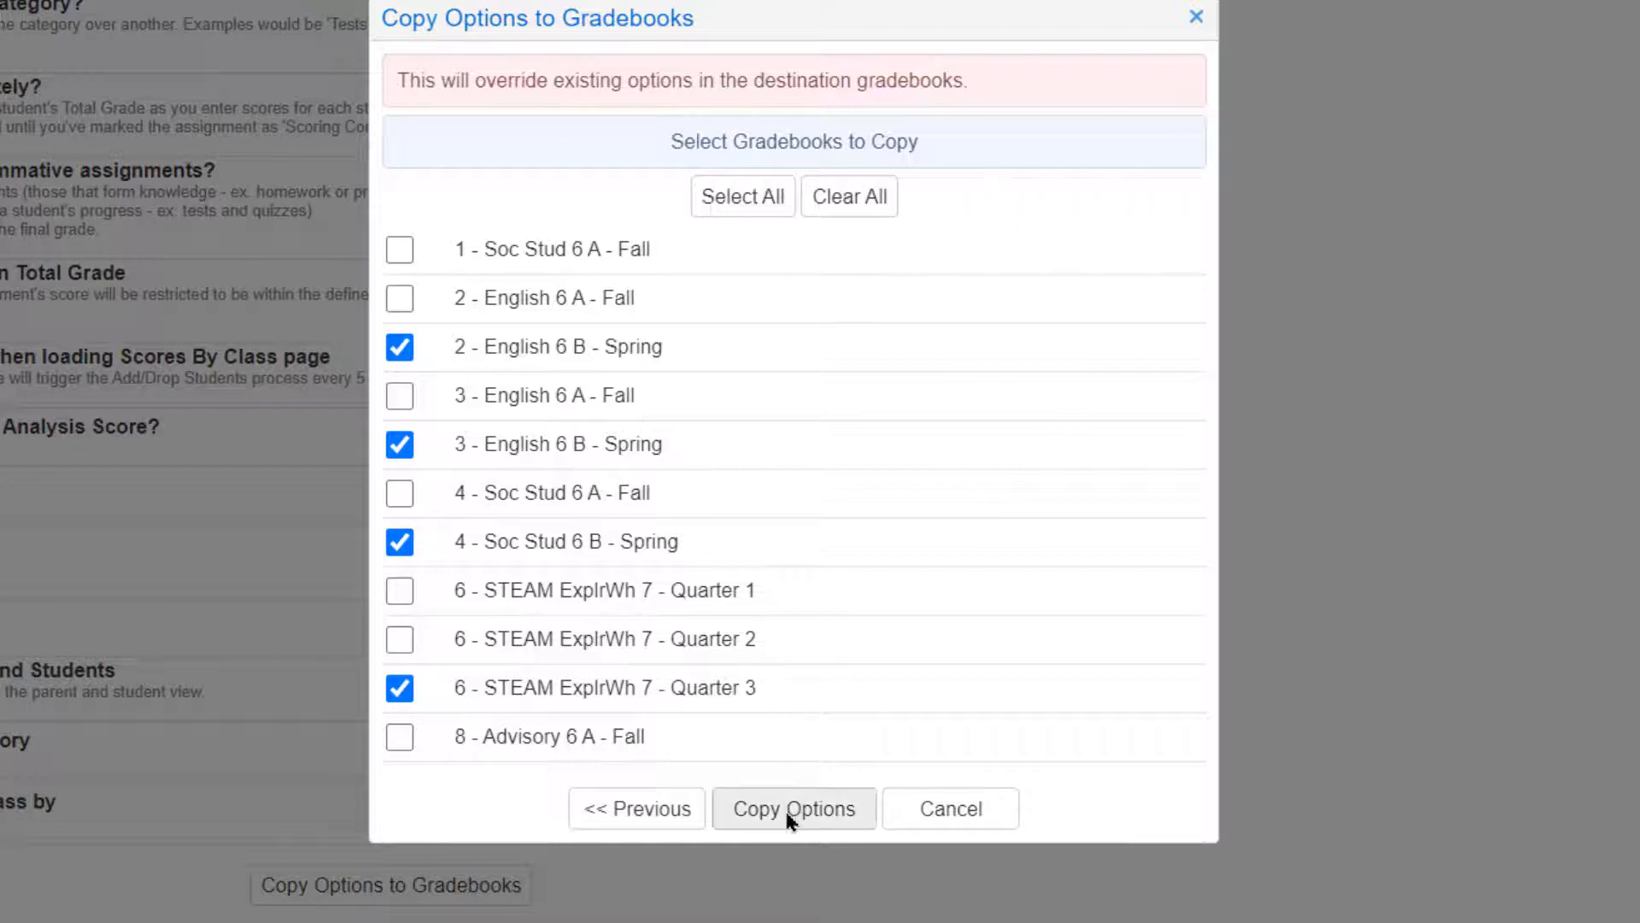
click(787, 812)
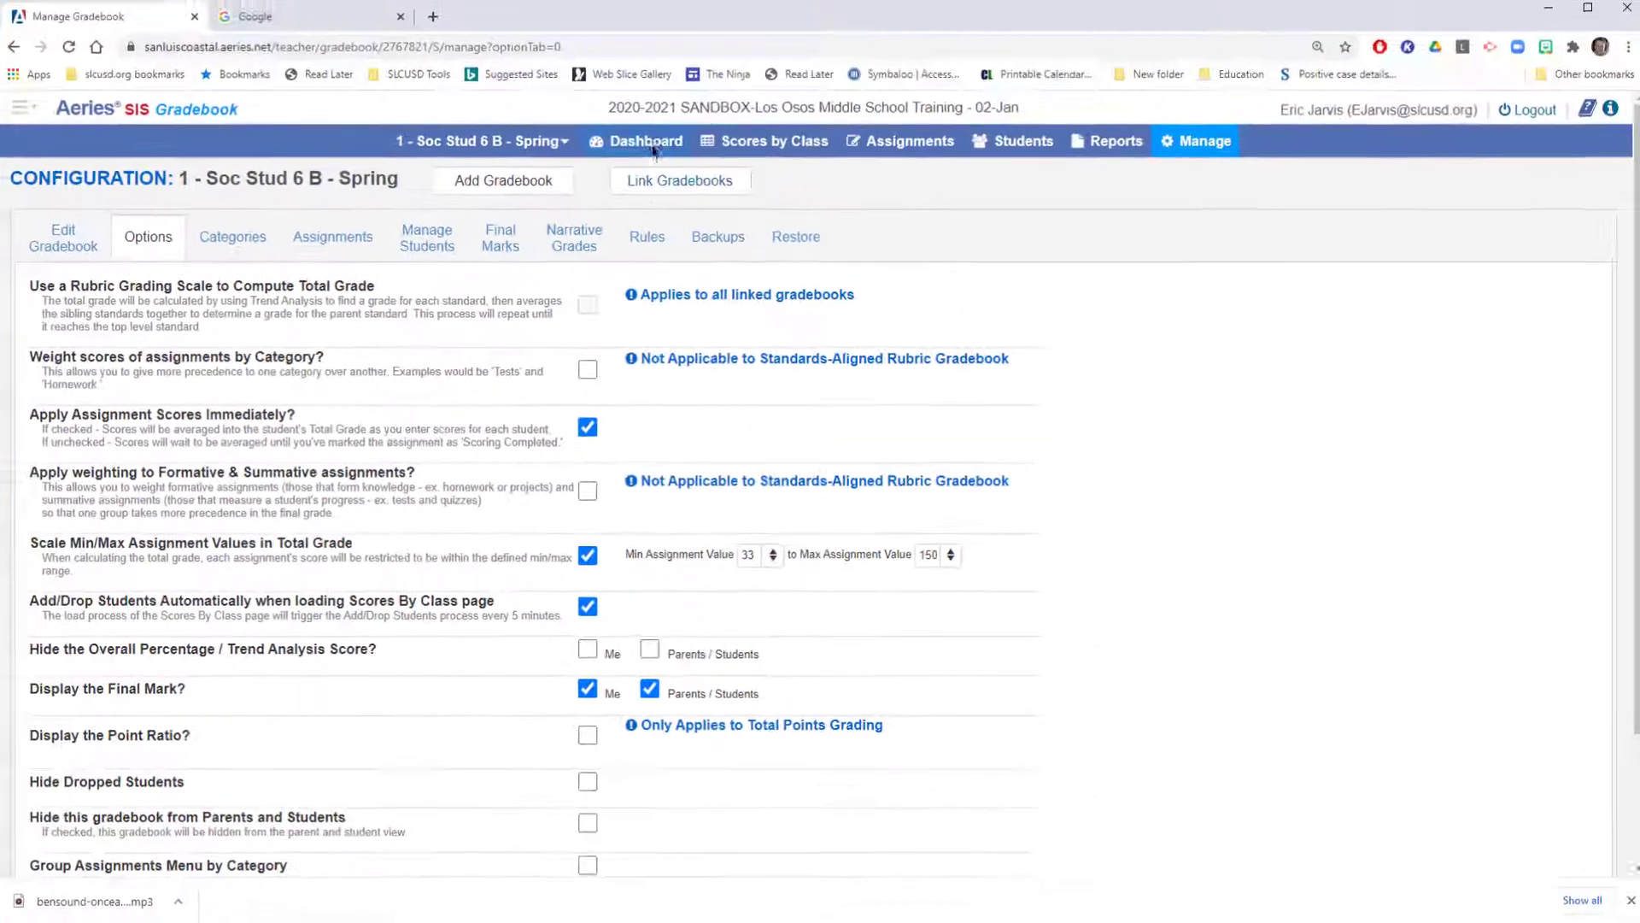
- Return to the gradebook list, expand the future terms, and open the configuration of the 1 - Soc Stud 6 B Spring gradebook
click(650, 143)
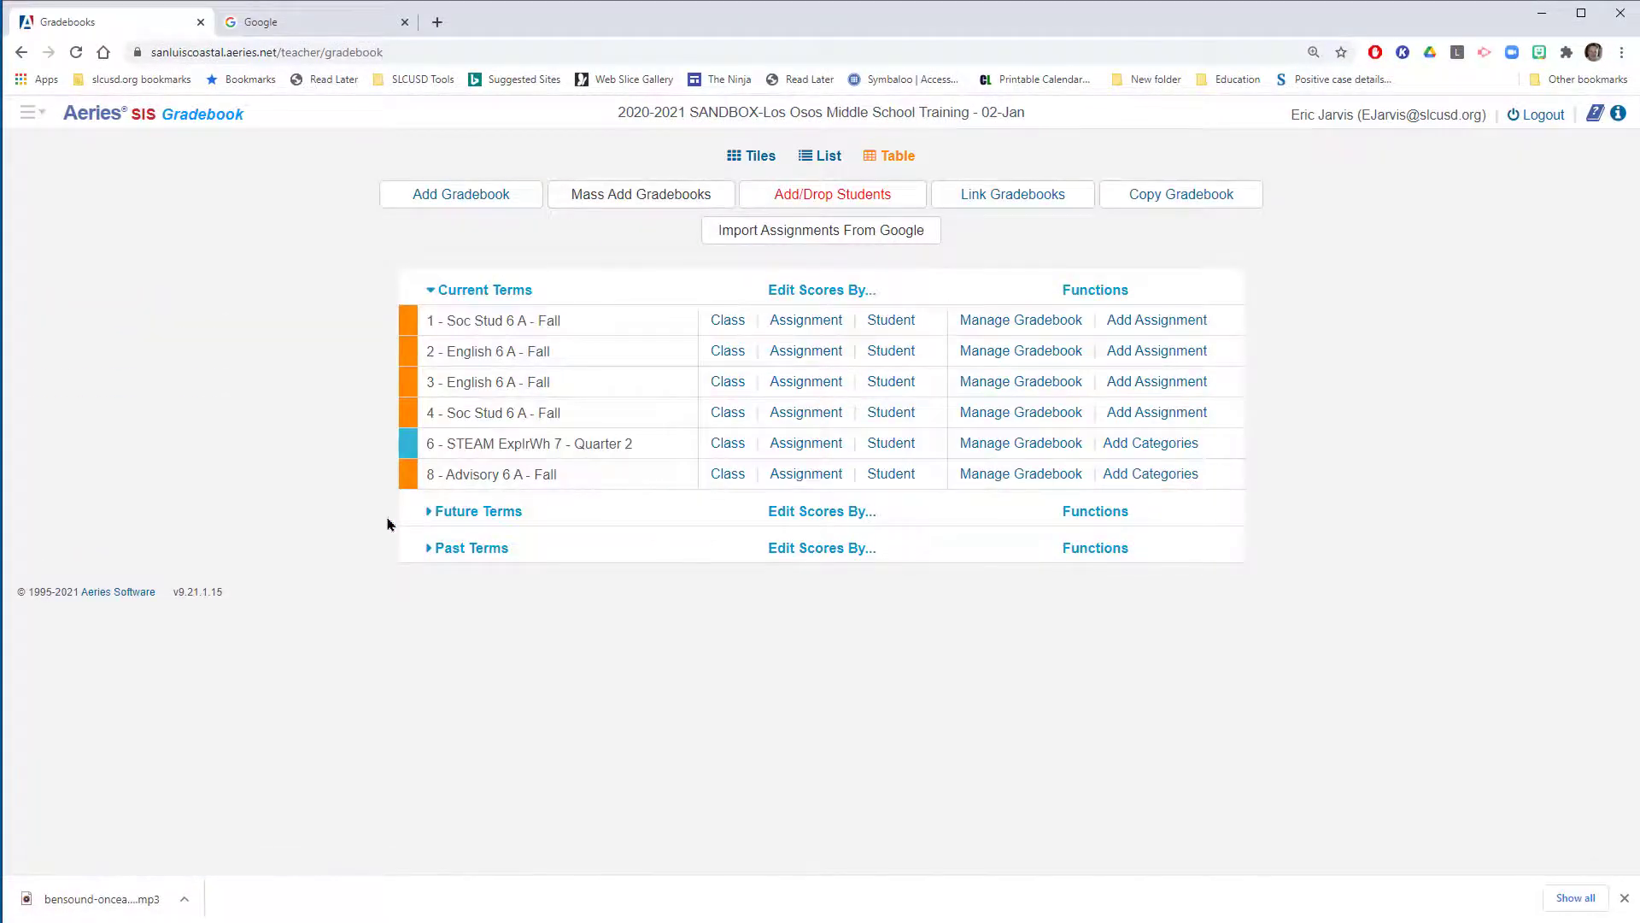
click(429, 513)
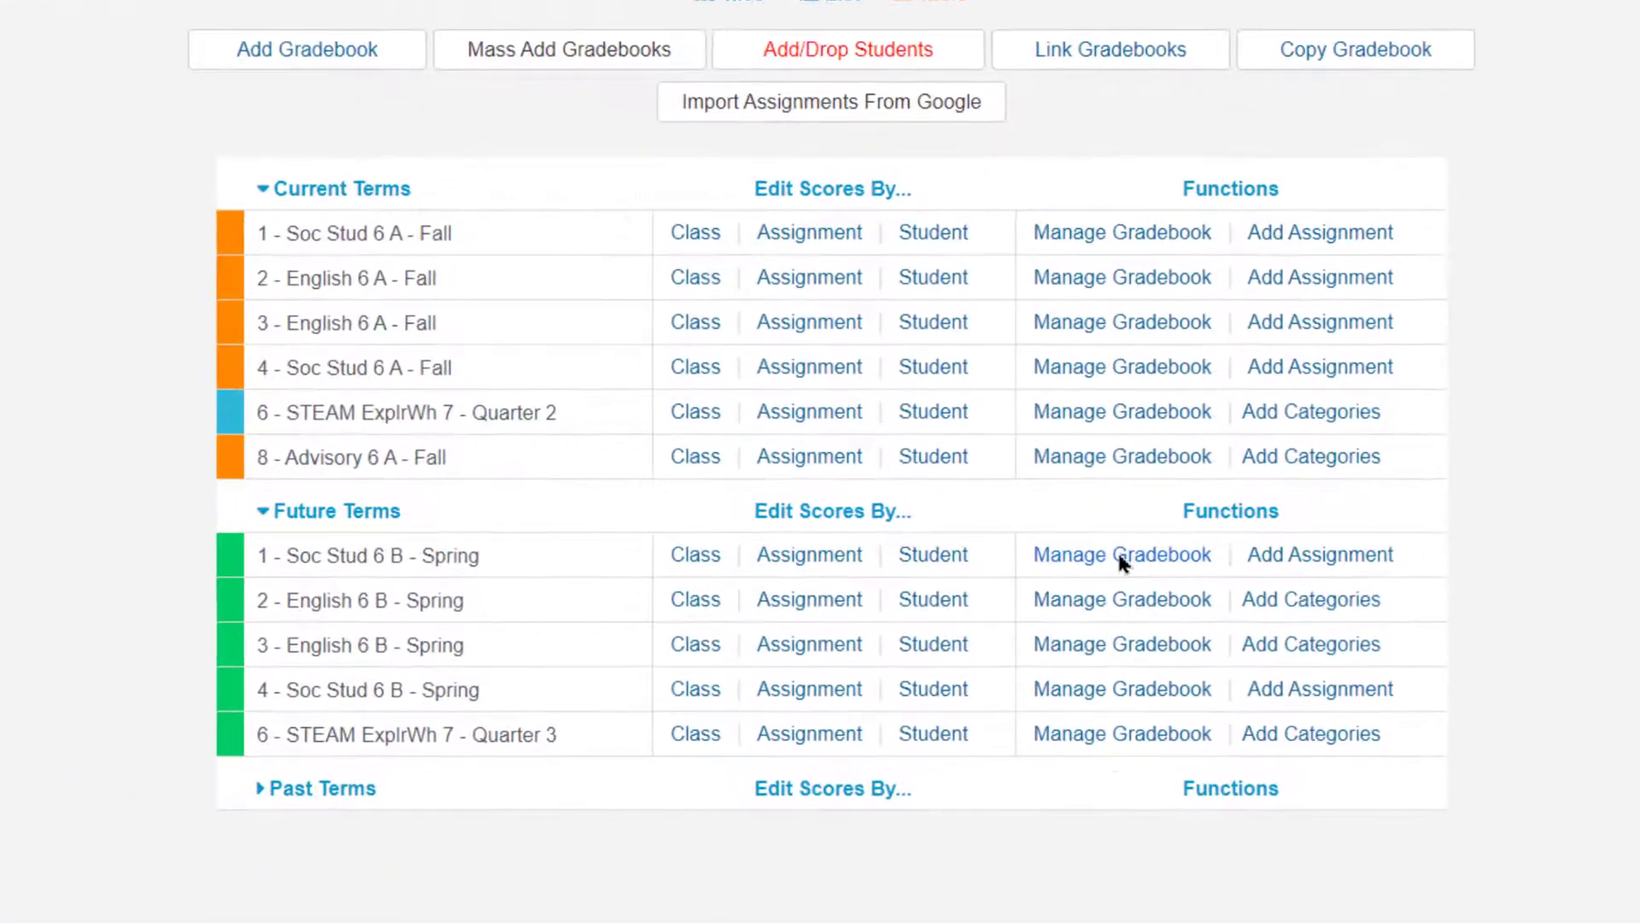
click(1121, 555)
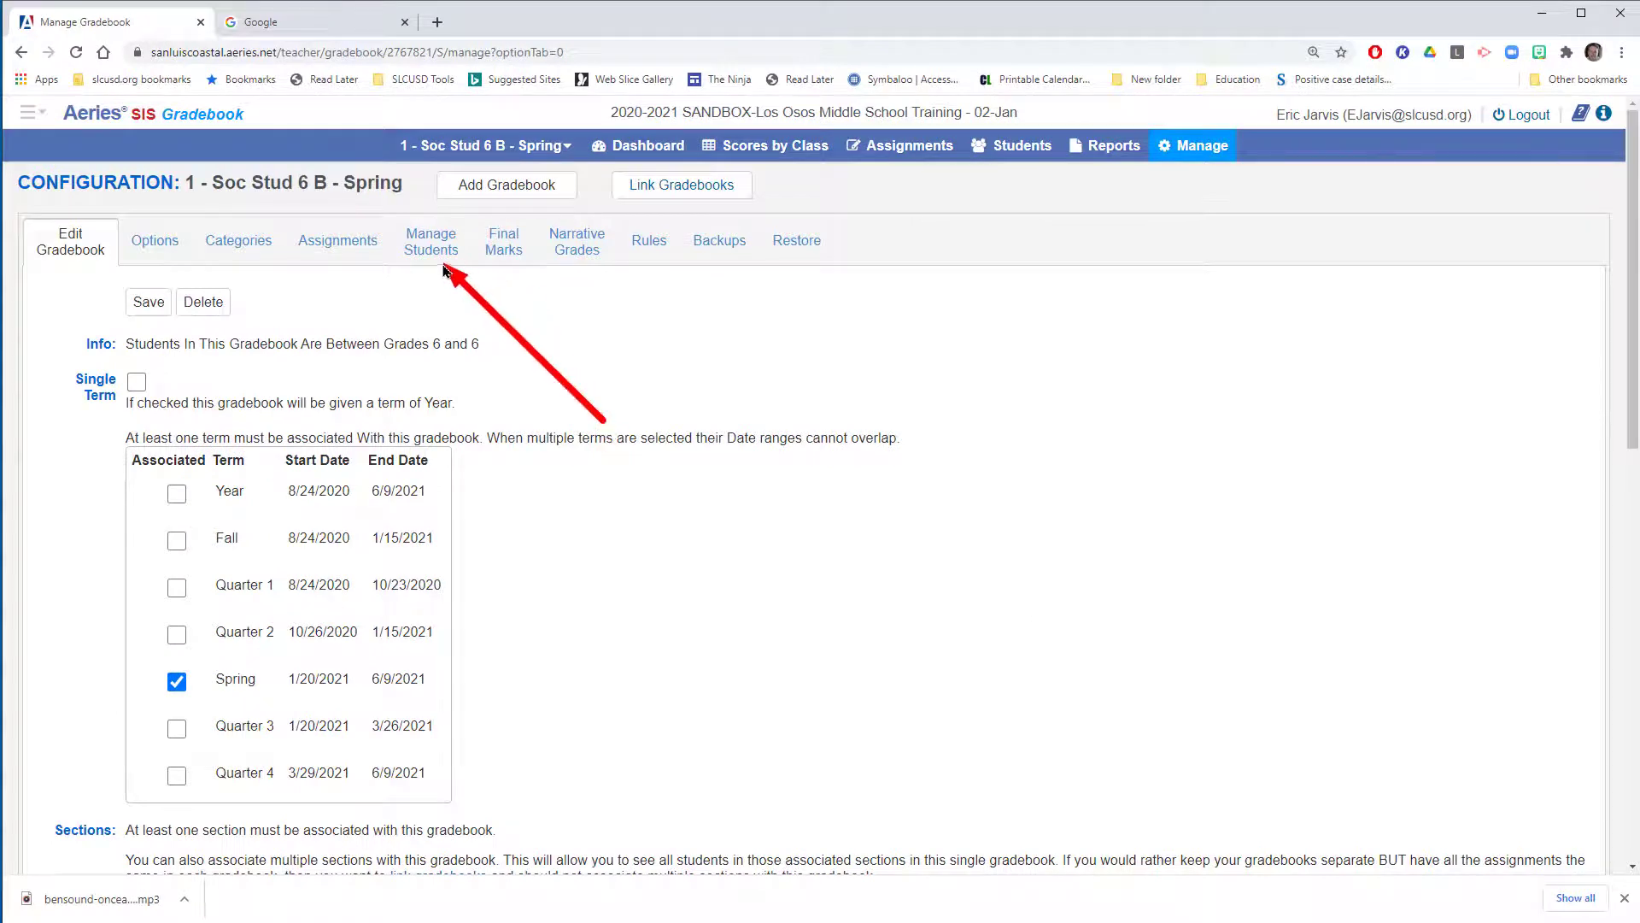
- Go to this gradebook's student management, review the entering students for all new gradebooks, and close the list without adding any
mouse_move(1190, 150)
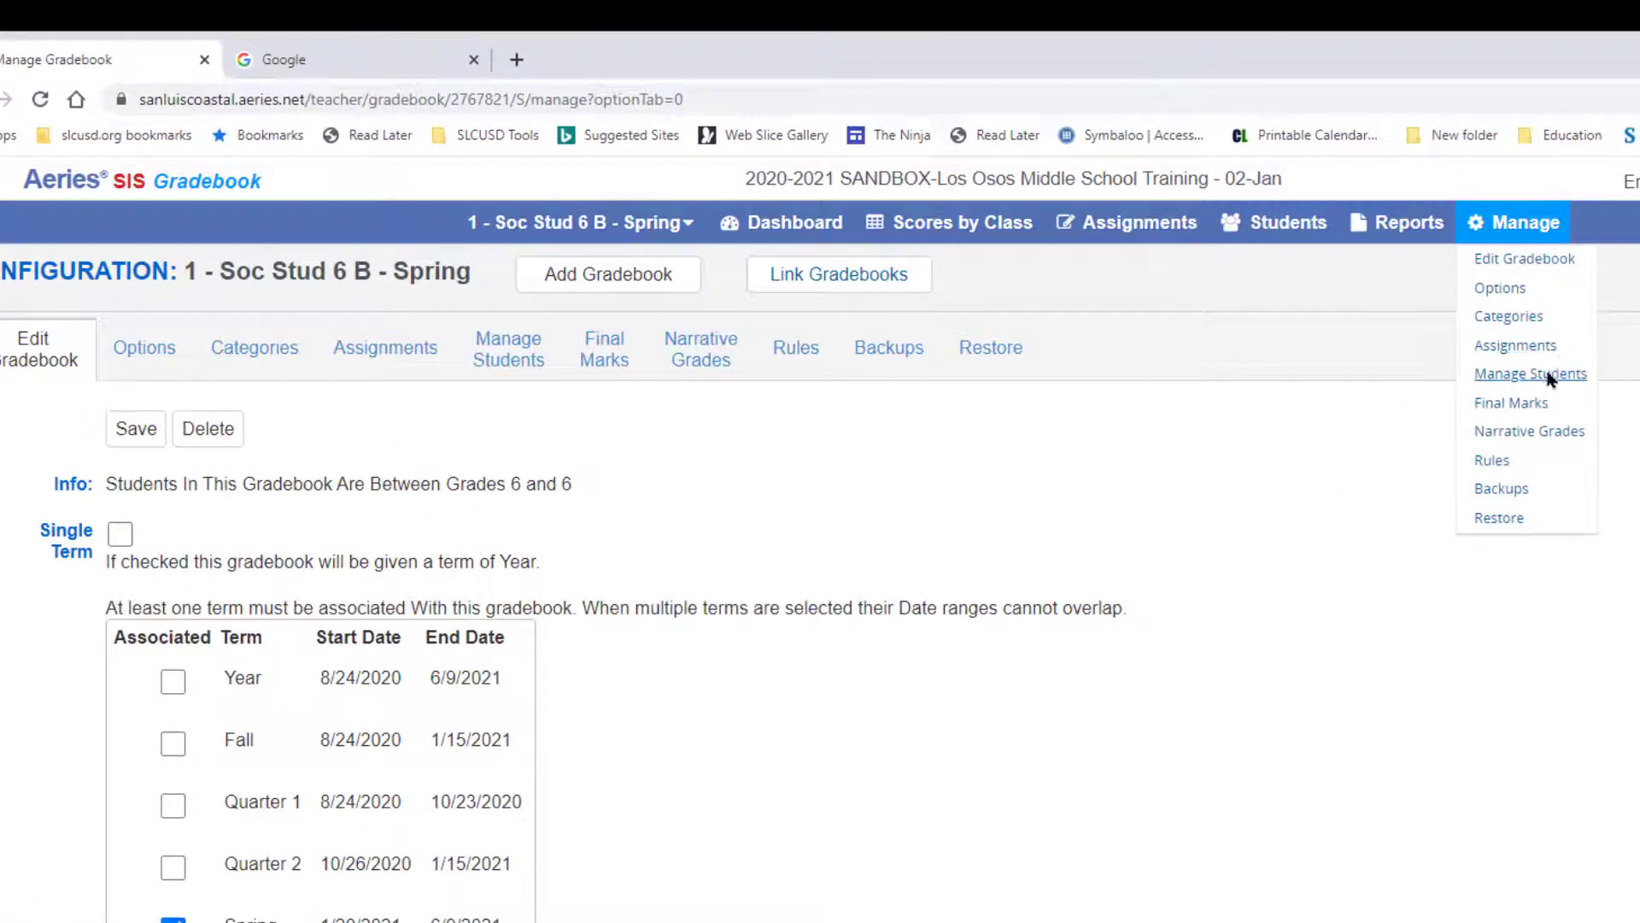
click(488, 341)
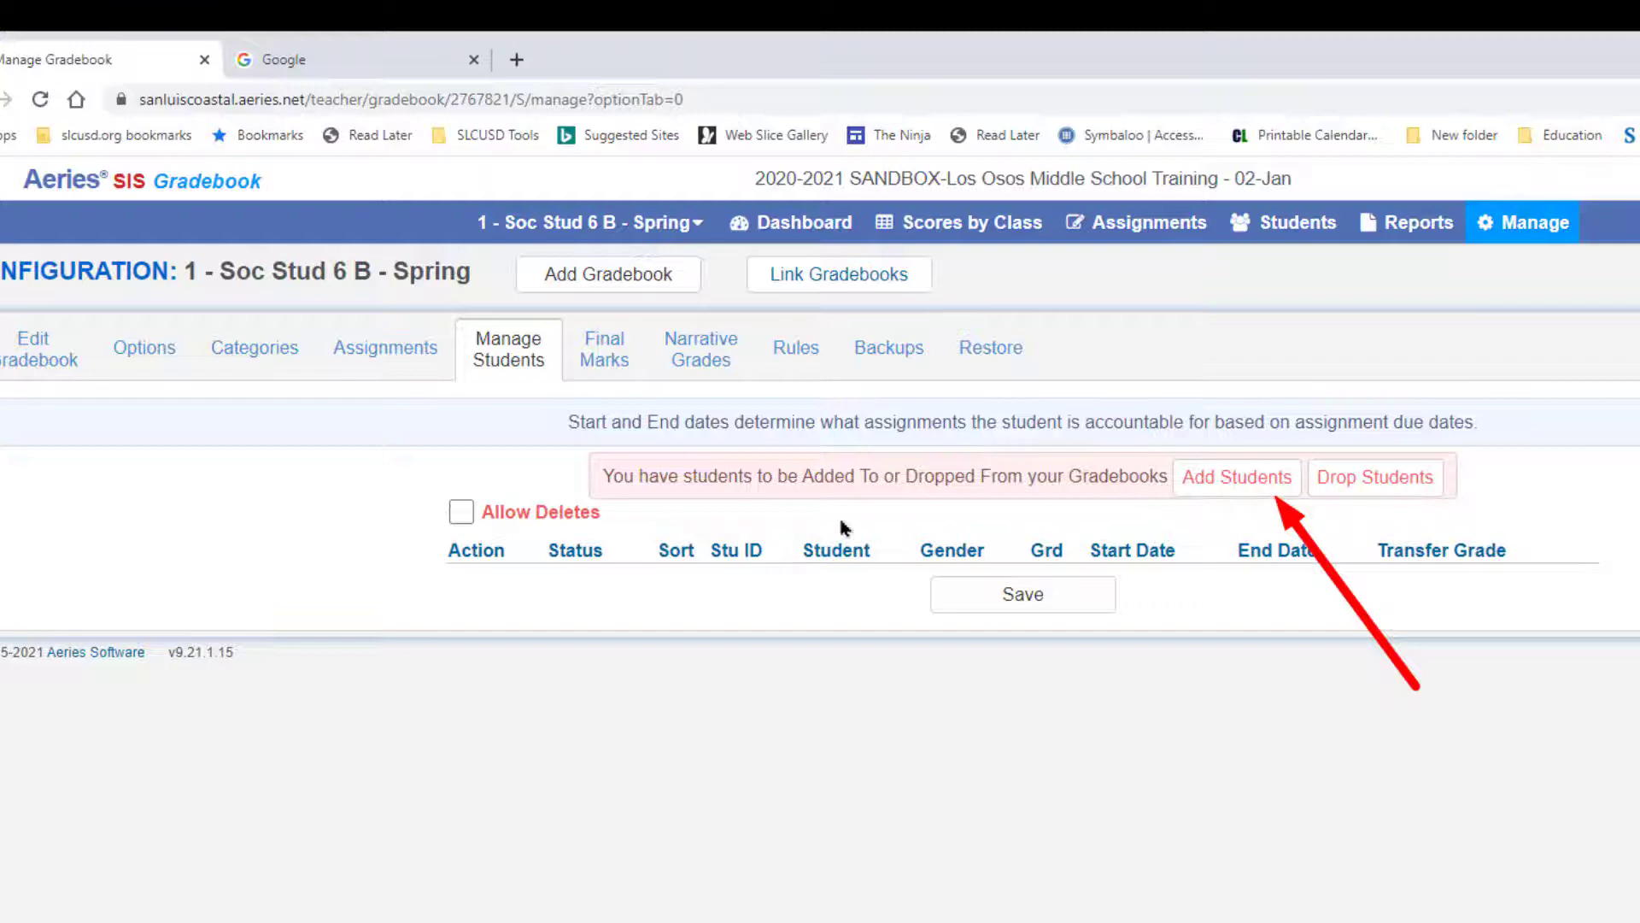
click(1208, 489)
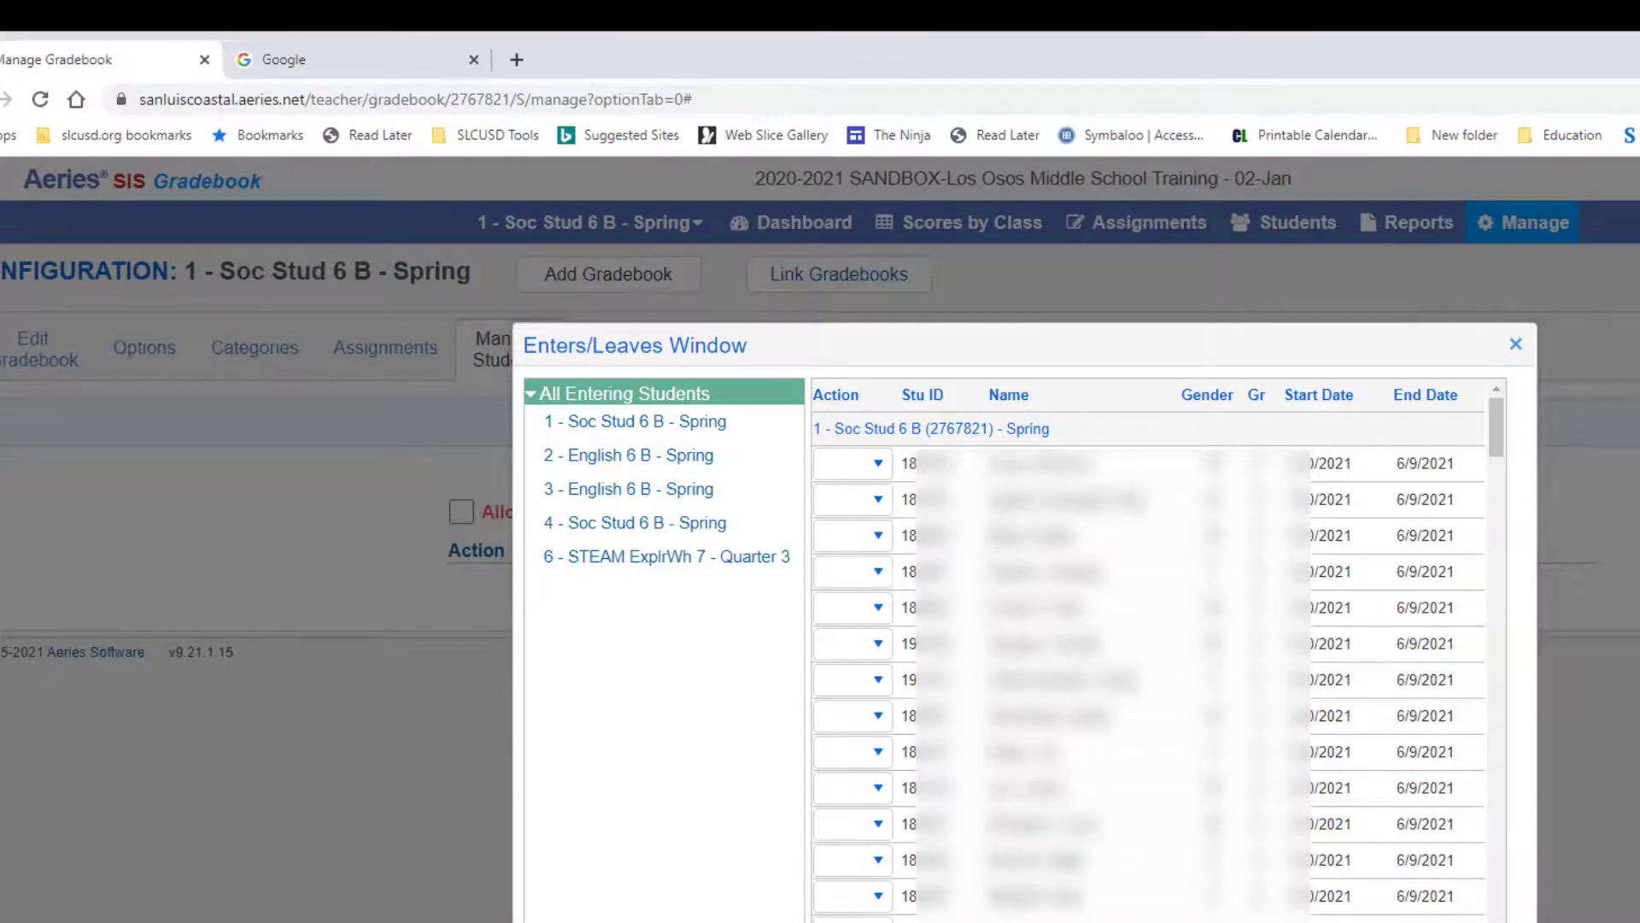
click(1106, 921)
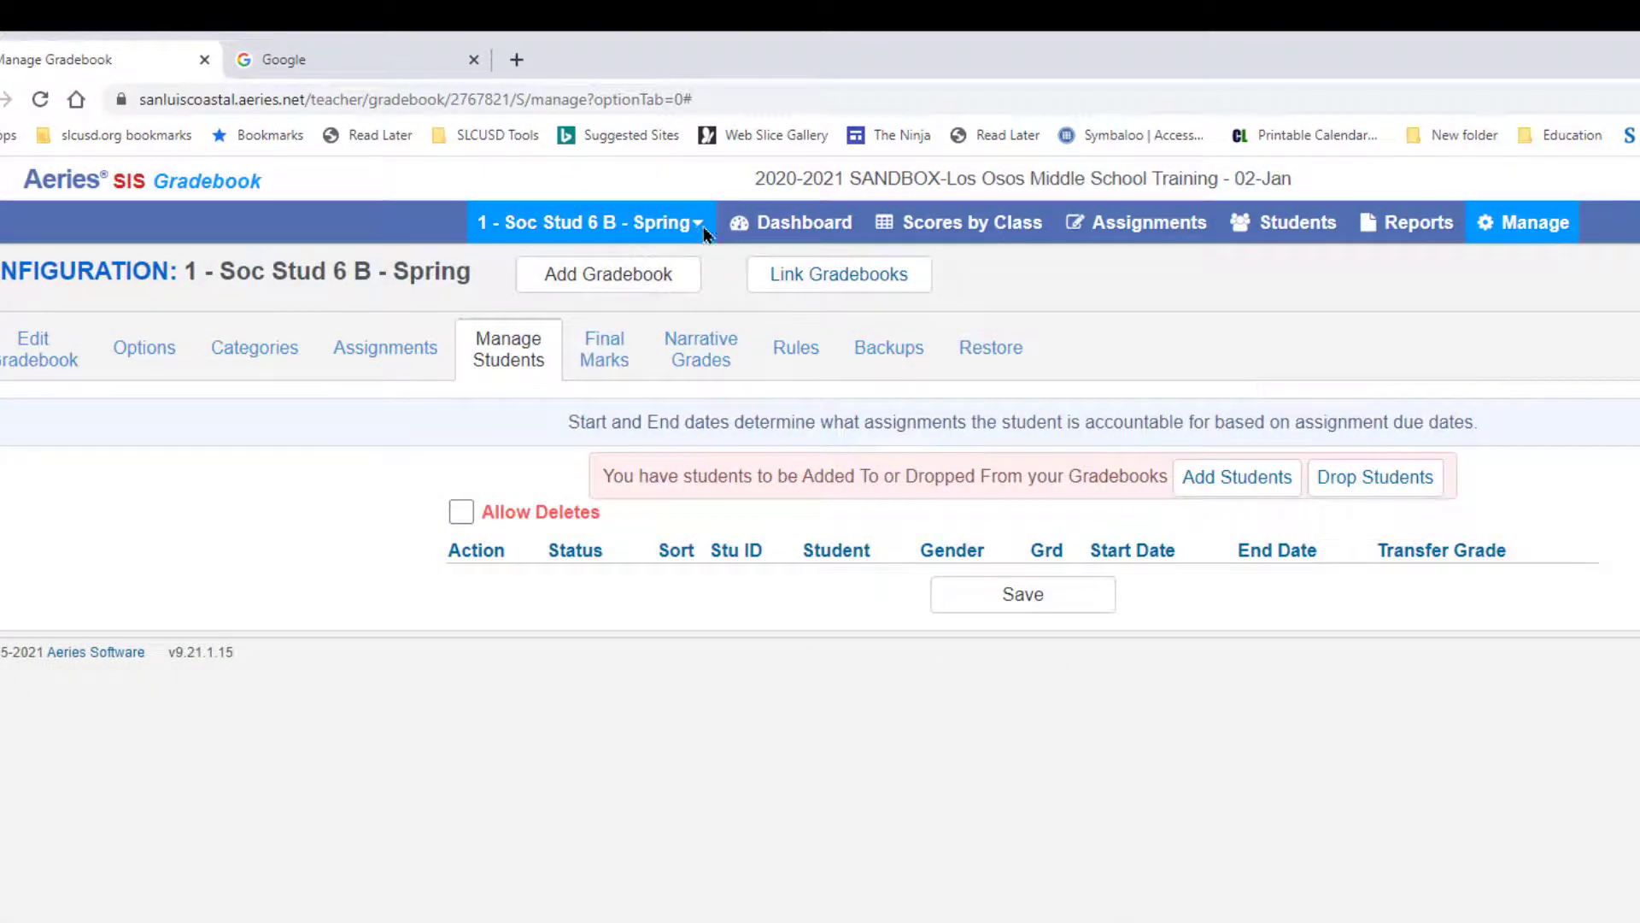
- Leave the gradebook configuration and go to the Aeries home page showing the Class Summary
click(787, 222)
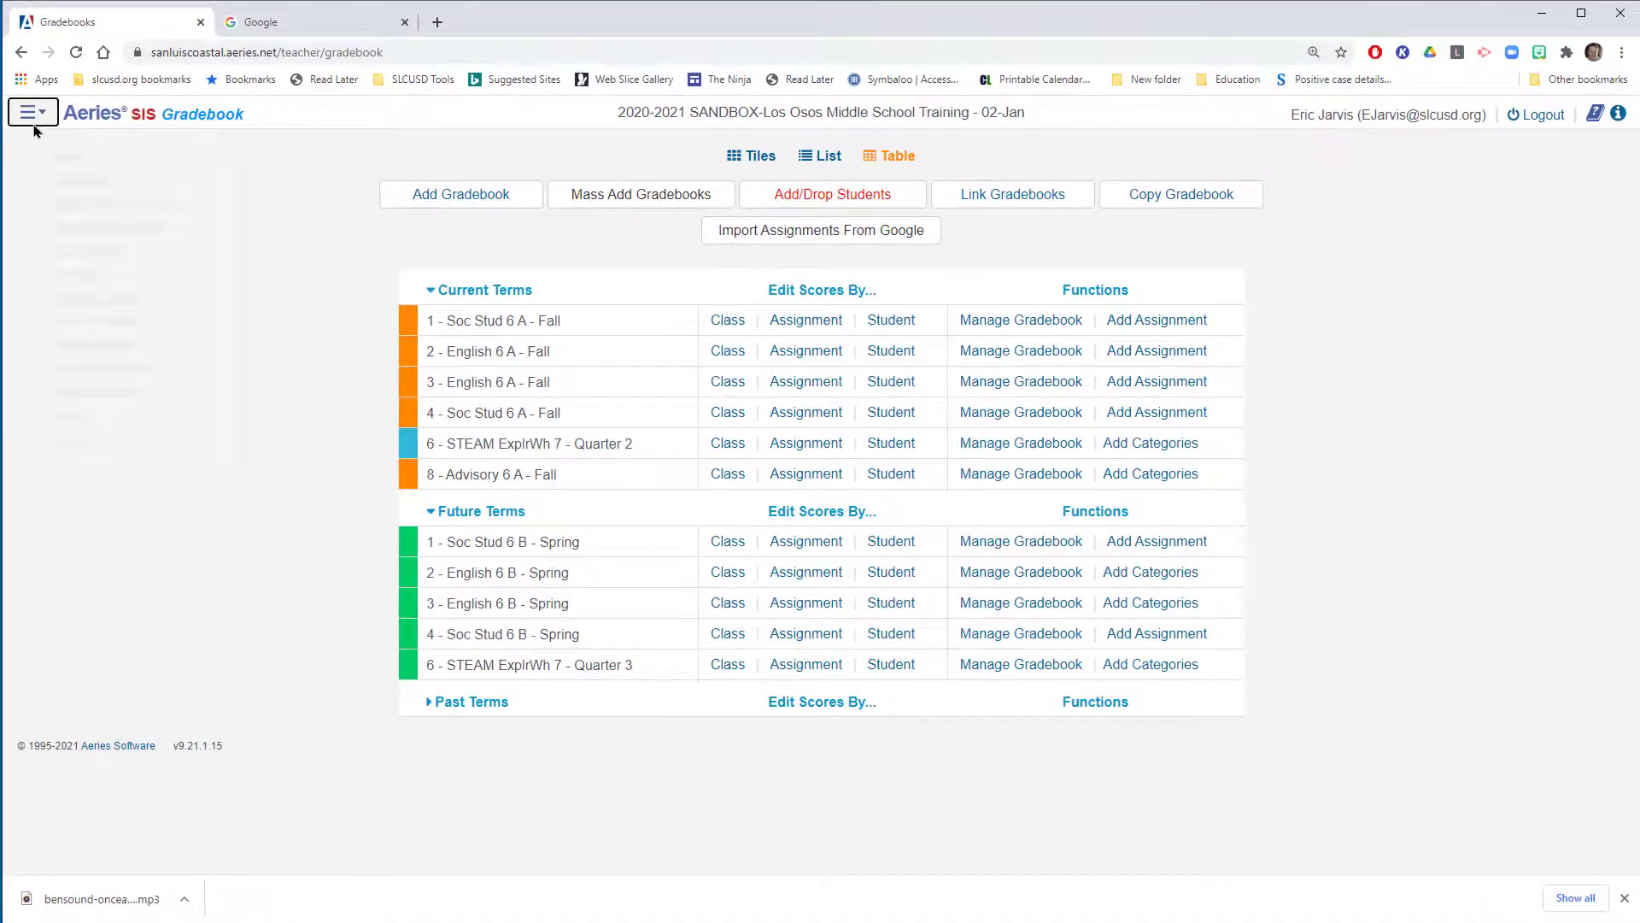
click(31, 112)
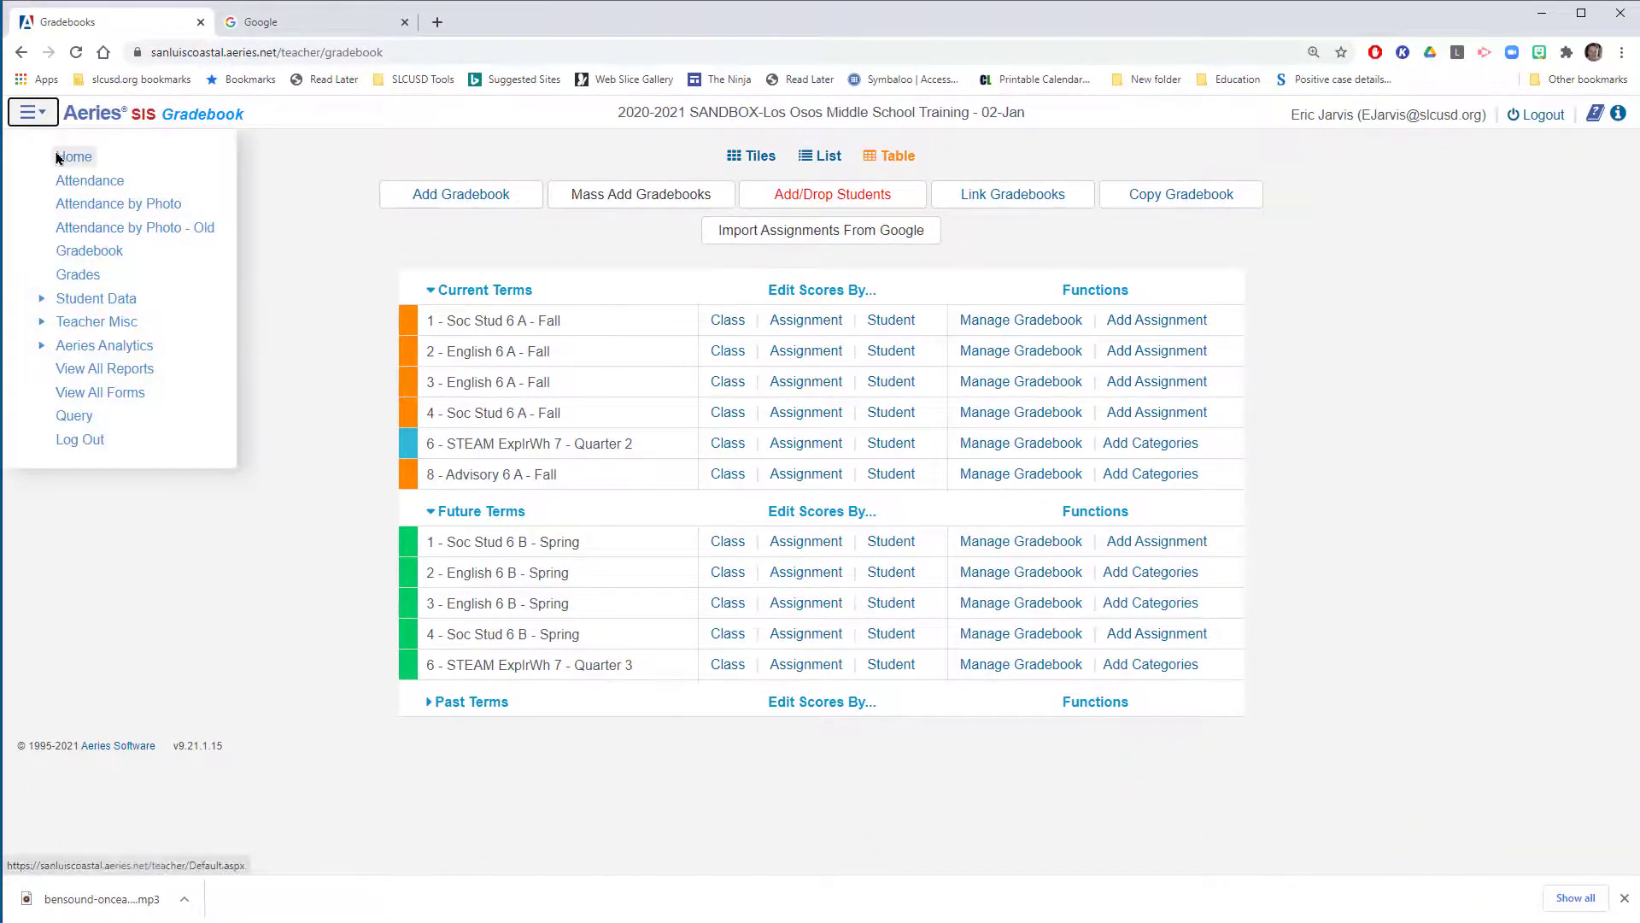
click(58, 157)
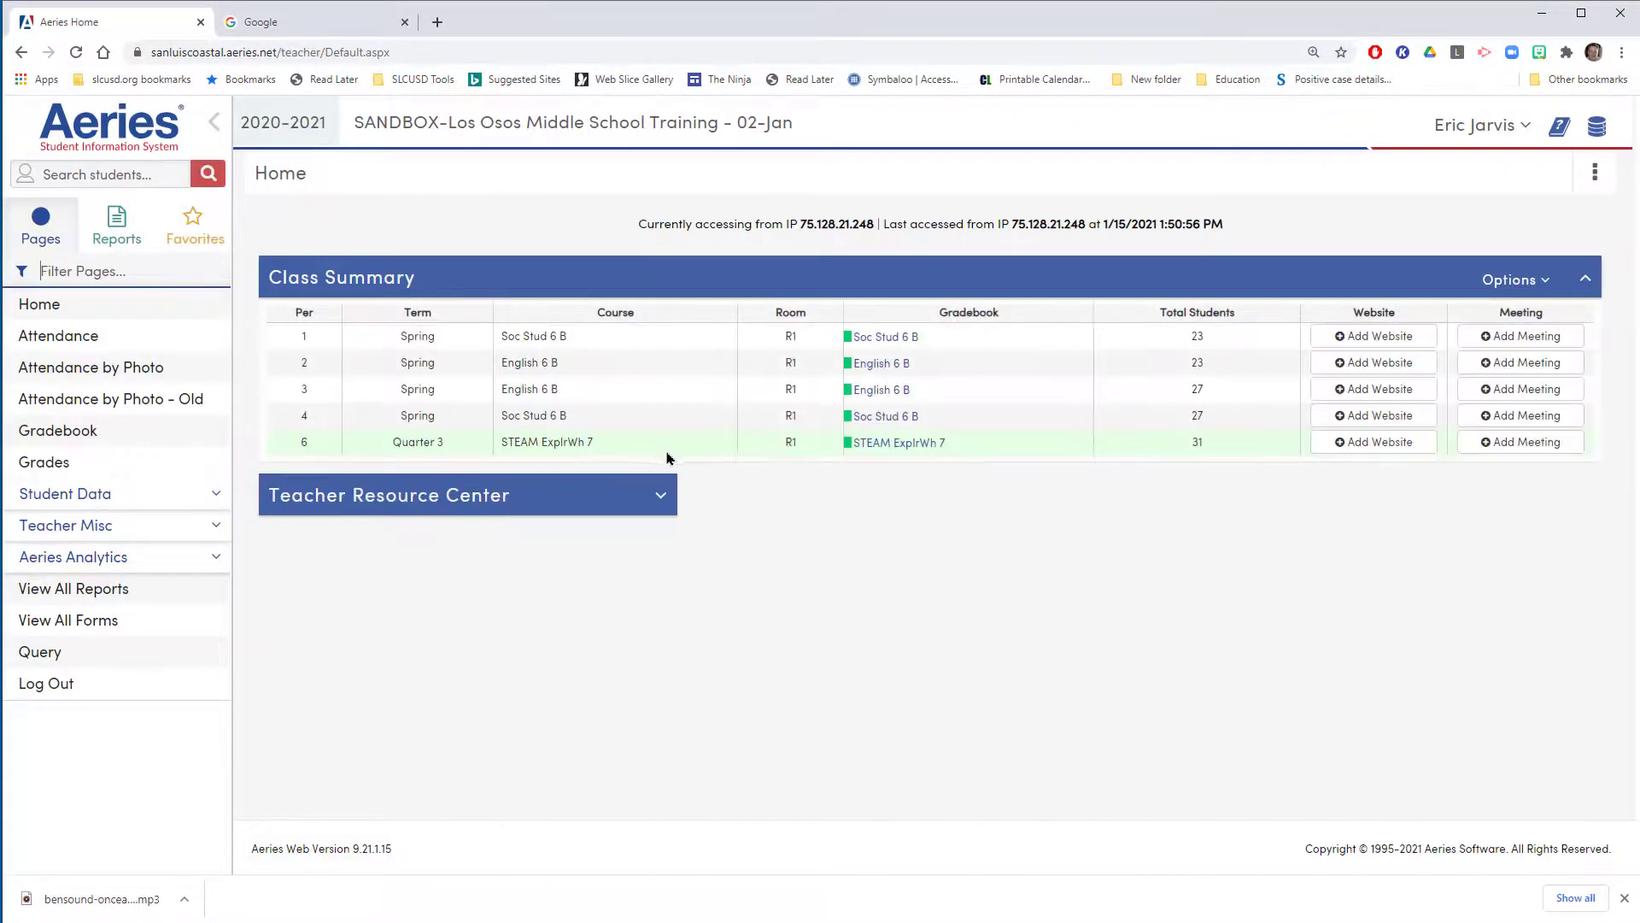